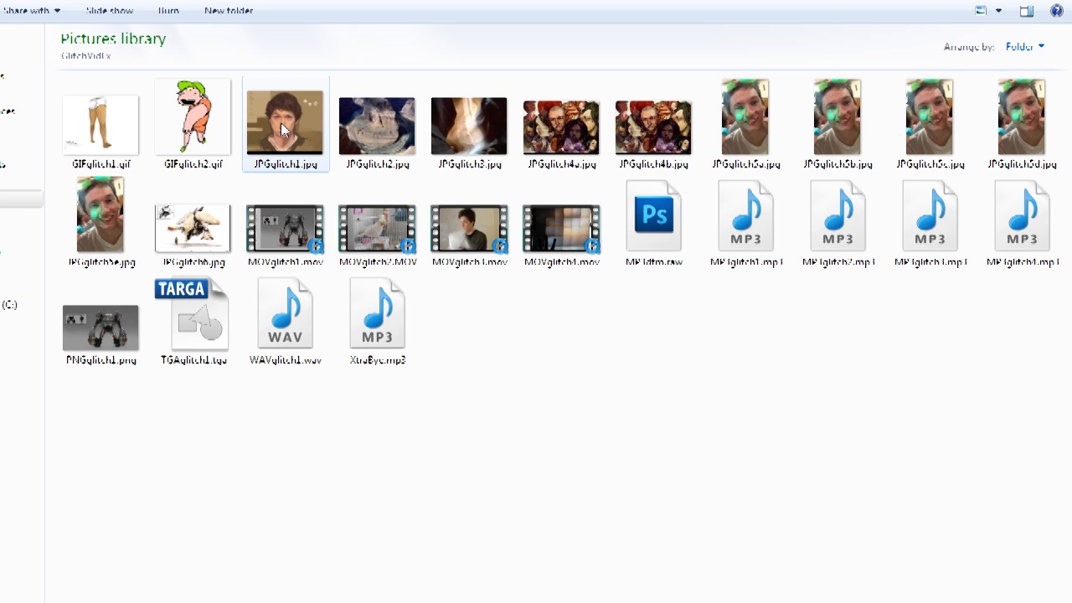
# Step: Open JPGglitch1.jpg in the photo viewer to preview it, then close the viewer
pyautogui.doubleClick(281, 123)
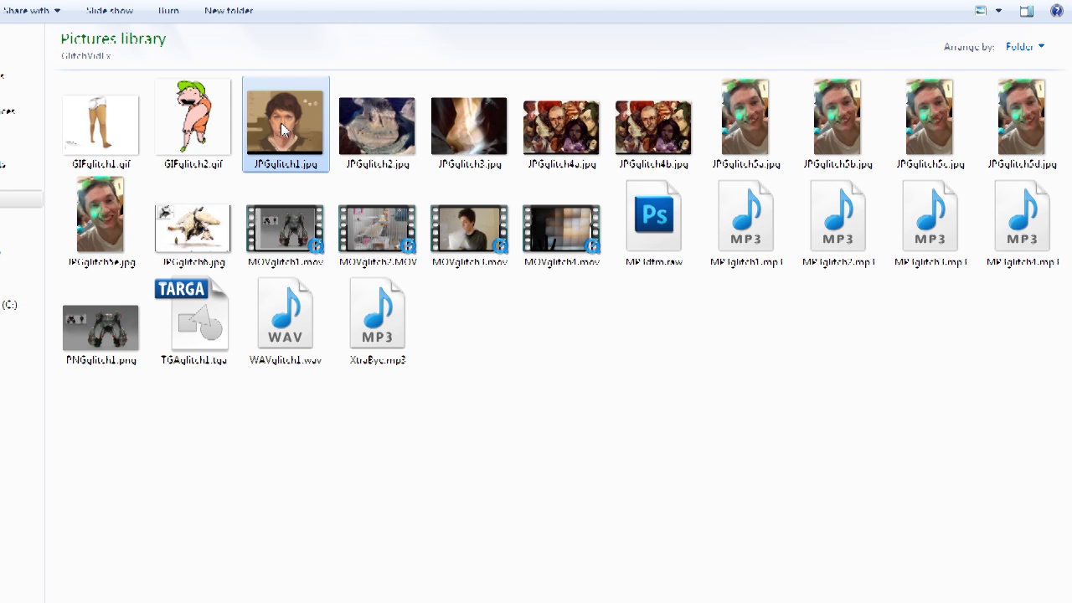
pyautogui.moveTo(345, 44); pyautogui.dragTo(303, 62)
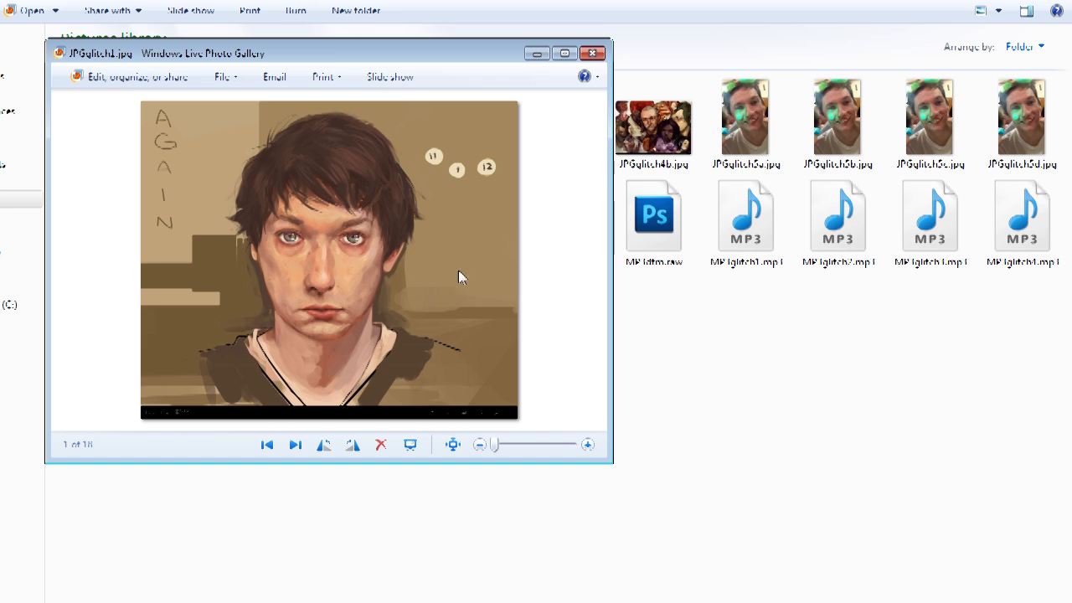
pyautogui.click(593, 53)
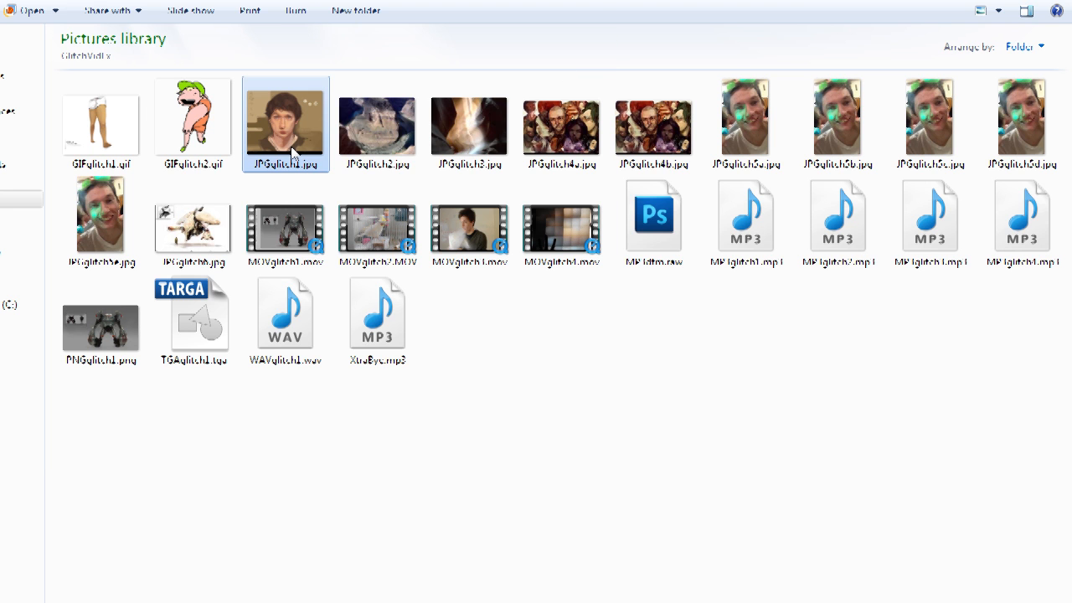
# Step: Rename JPGglitch1.jpg to JPGglitch1.txt, accepting the file extension change
pyautogui.moveTo(292, 153)
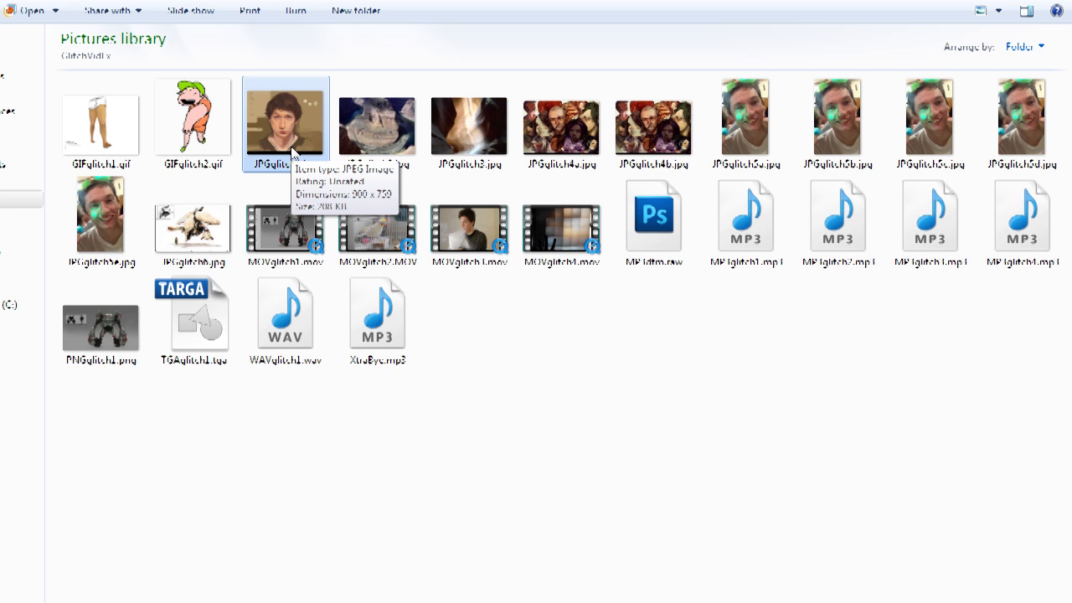
pyautogui.rightClick(292, 153)
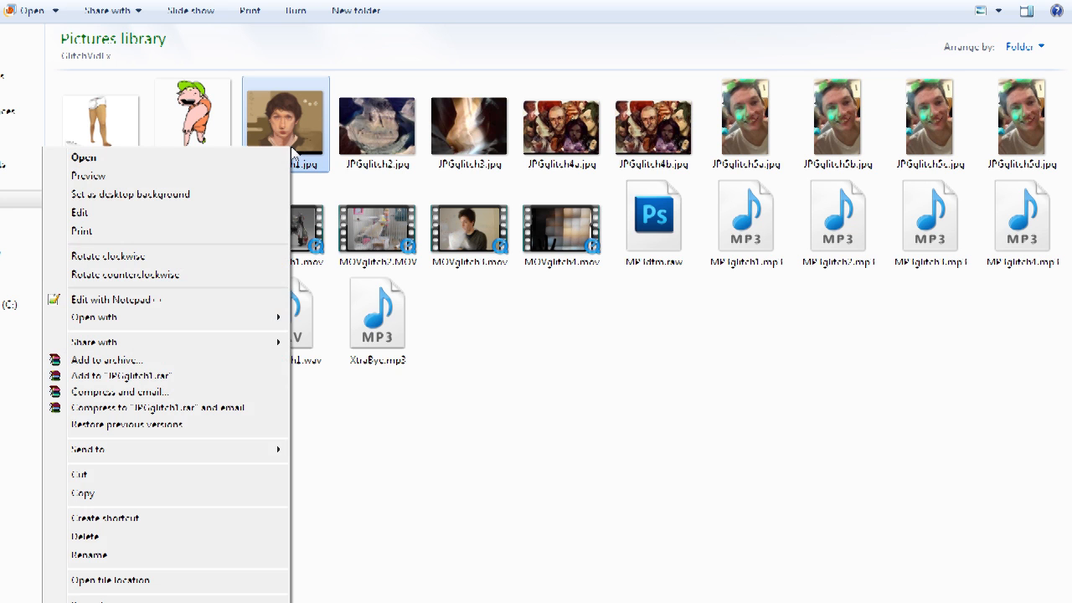
pyautogui.click(155, 556)
pyautogui.moveTo(325, 165); pyautogui.dragTo(305, 166)
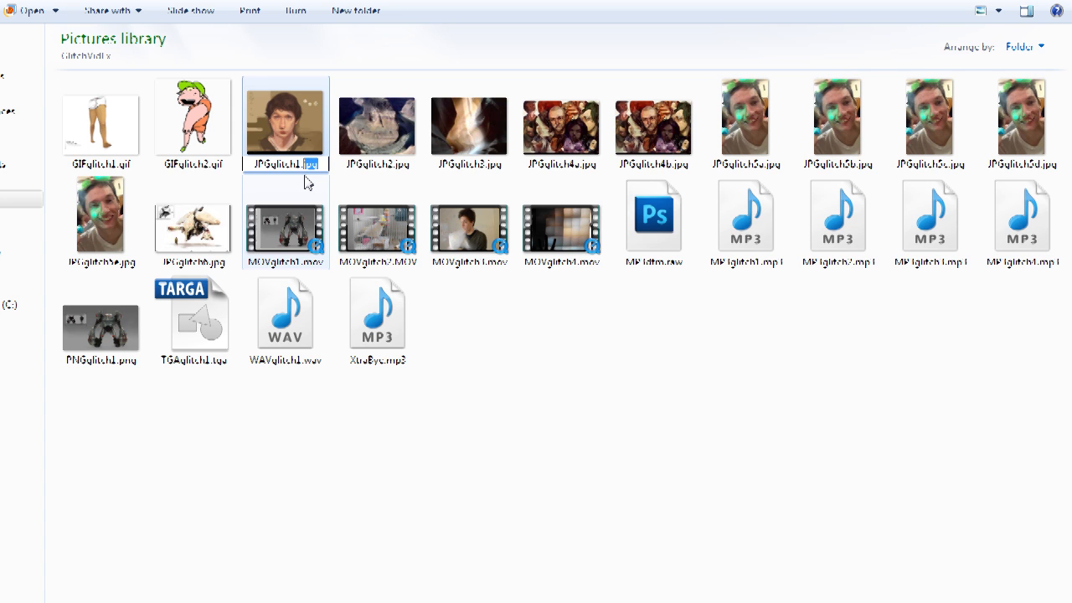
pyautogui.write('txt')
pyautogui.press('Return')
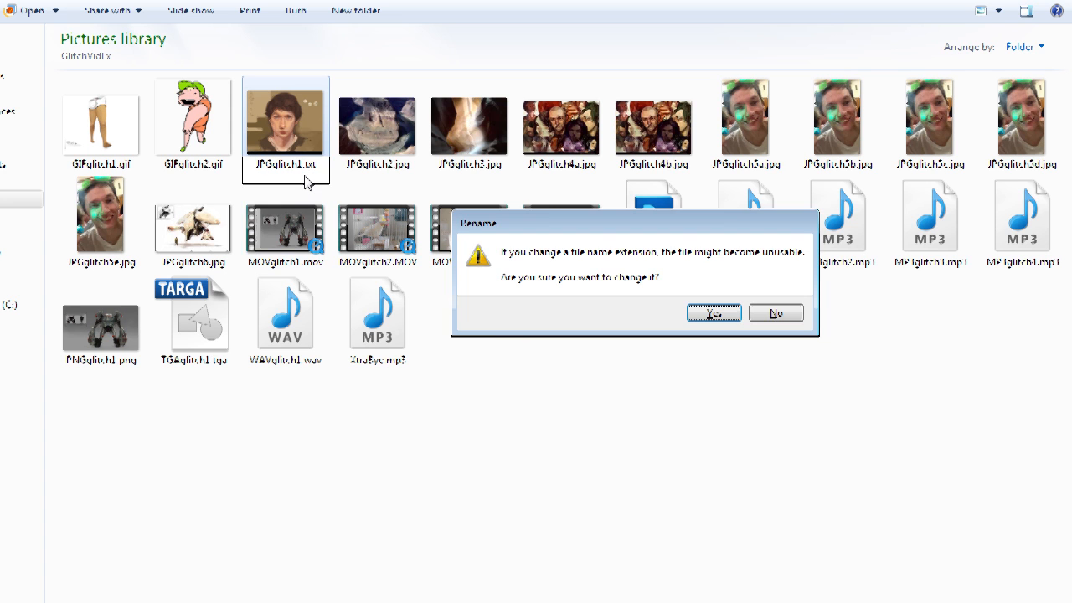
pyautogui.click(709, 315)
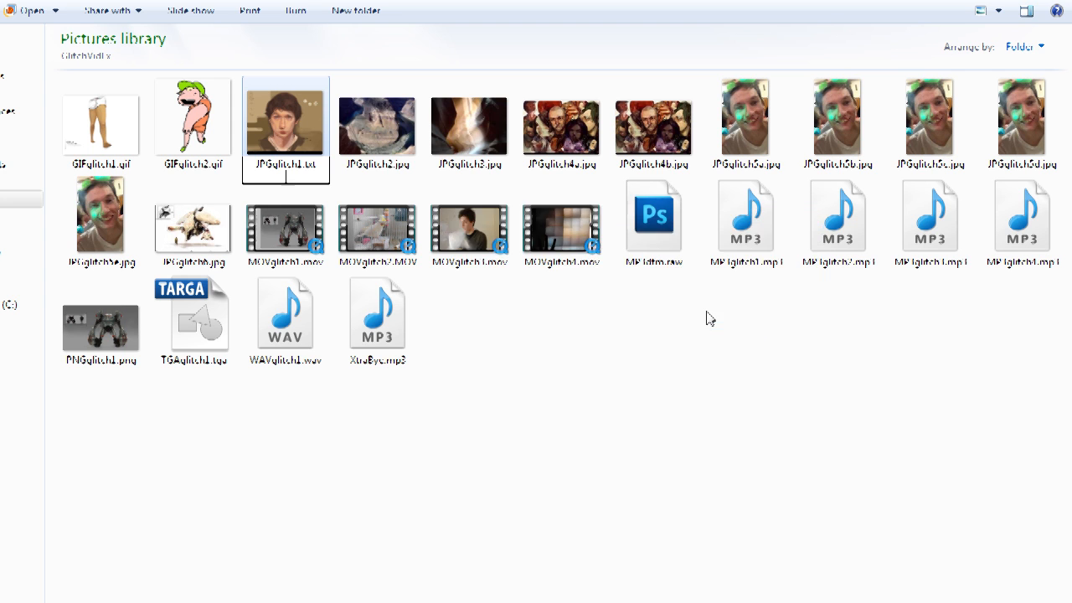
# Step: Open JPGglitch1.txt in the default text editor to view its data, then close it
pyautogui.doubleClick(282, 141)
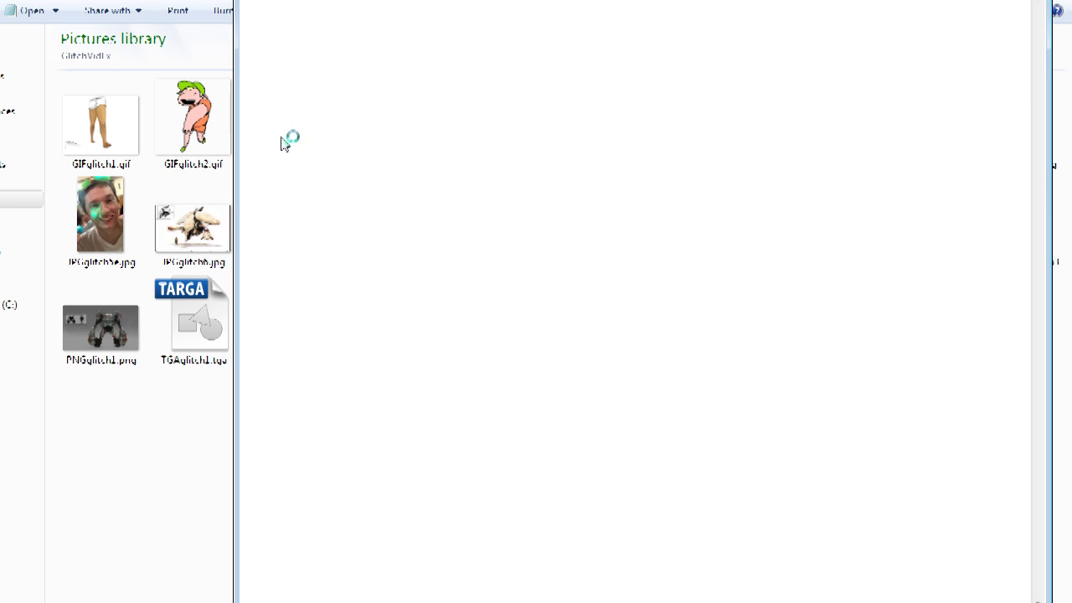
pyautogui.moveTo(1037, 15); pyautogui.dragTo(960, 11)
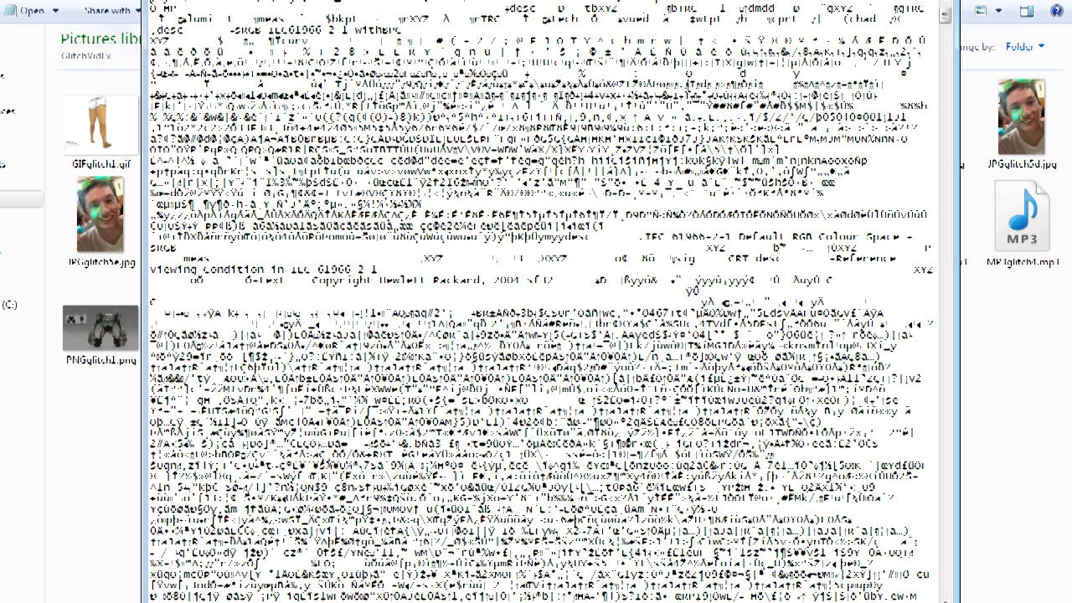
pyautogui.hotkey('alt', 'F4')
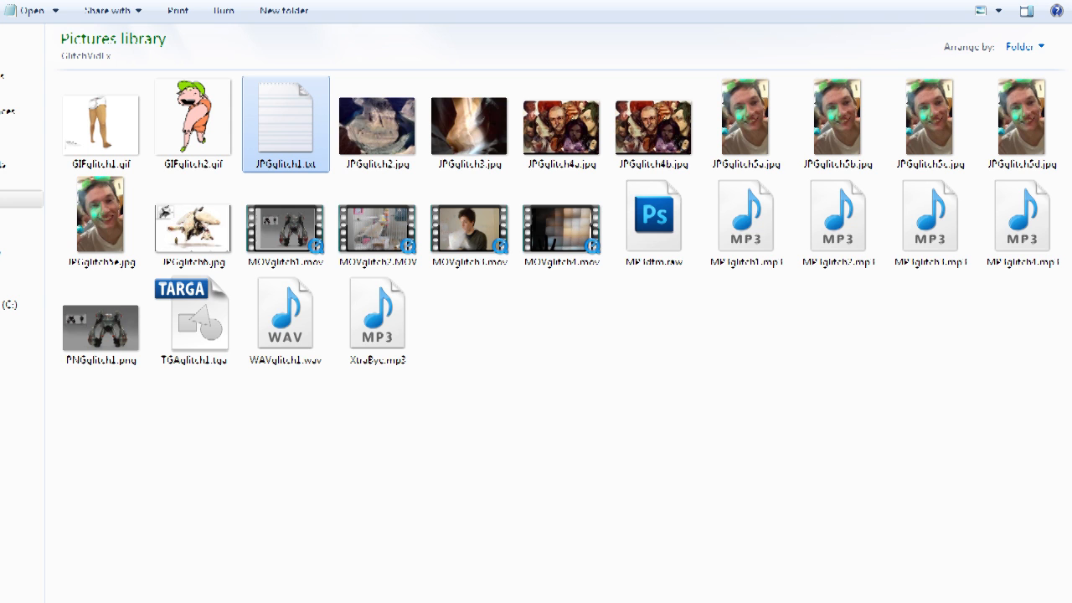
# Step: Open JPGglitch1.txt with Notepad++ and insert the username as text into the data on line 510
pyautogui.moveTo(301, 163)
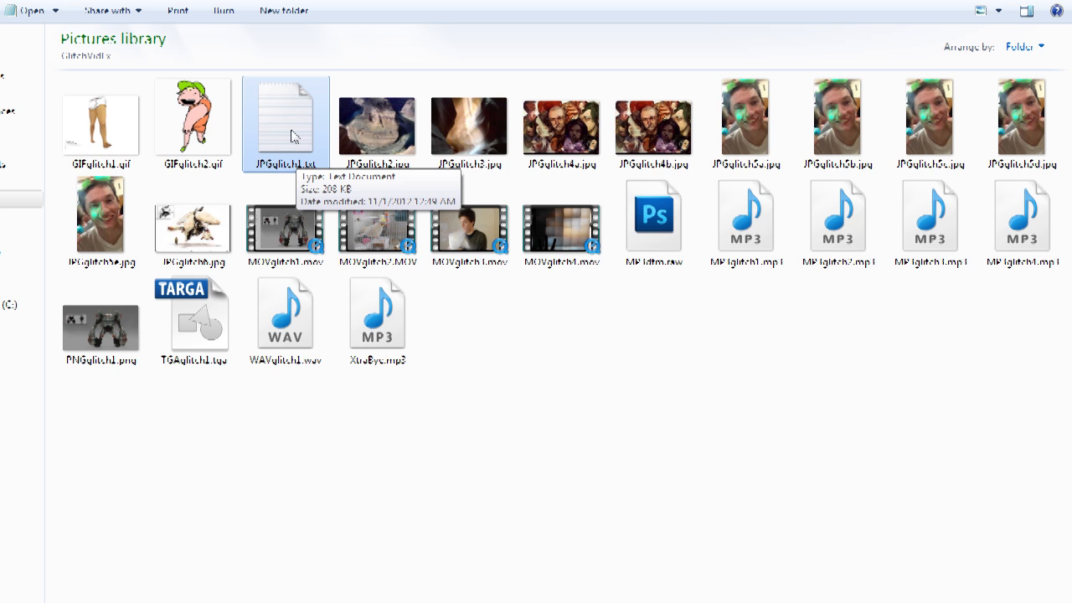
pyautogui.rightClick(293, 137)
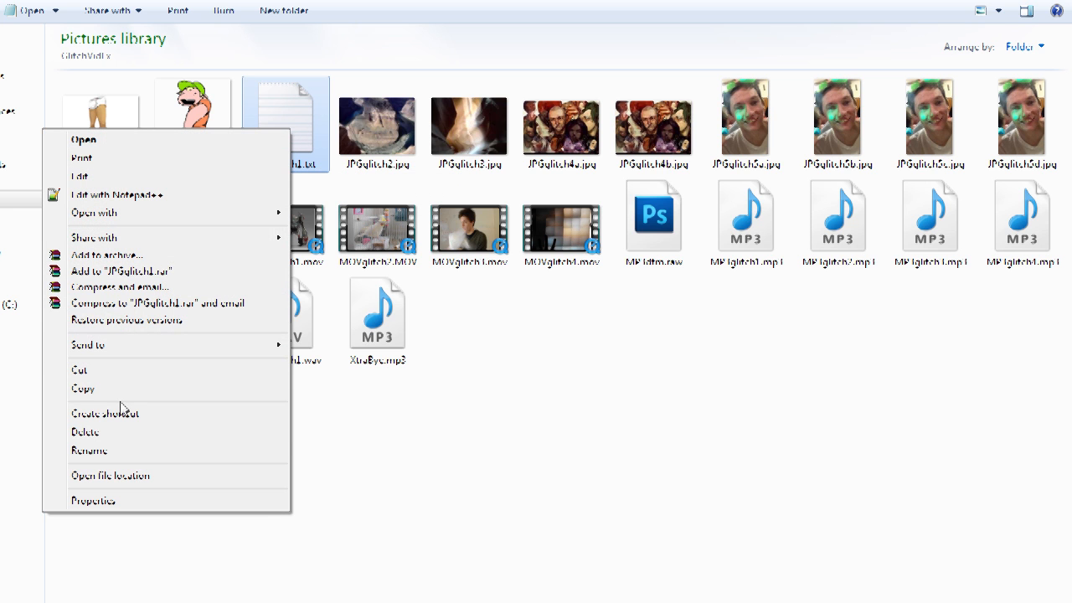
pyautogui.click(138, 201)
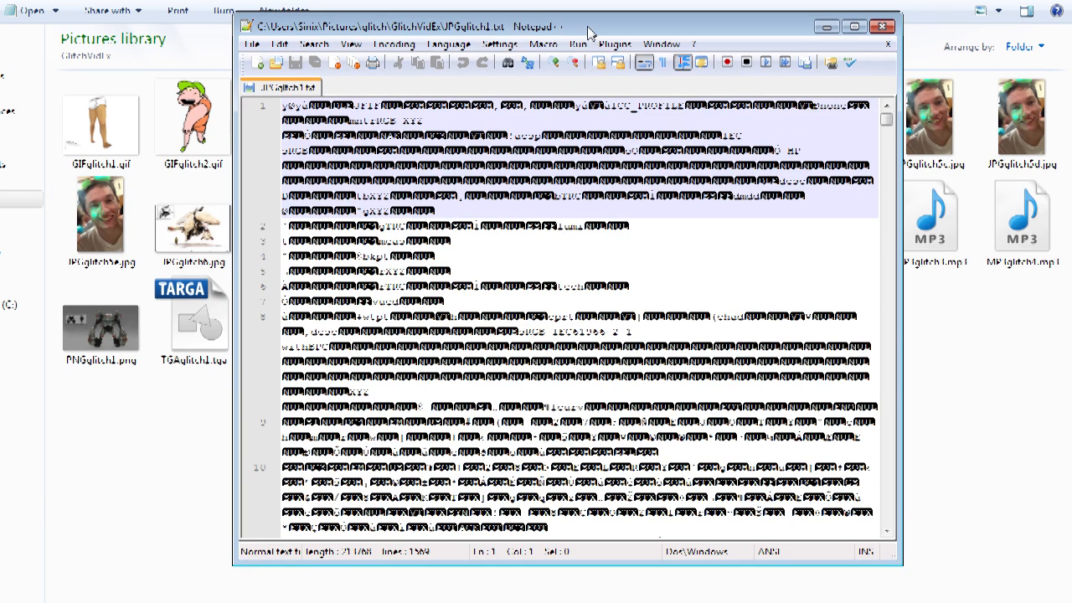
pyautogui.moveTo(588, 32); pyautogui.dragTo(692, 25)
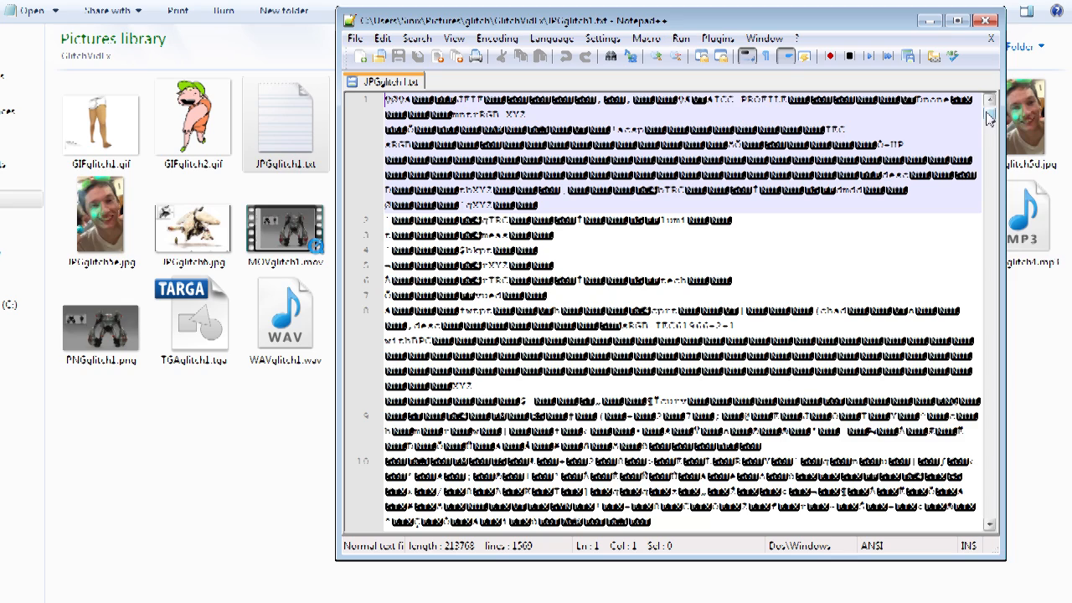
pyautogui.moveTo(990, 117); pyautogui.dragTo(991, 136)
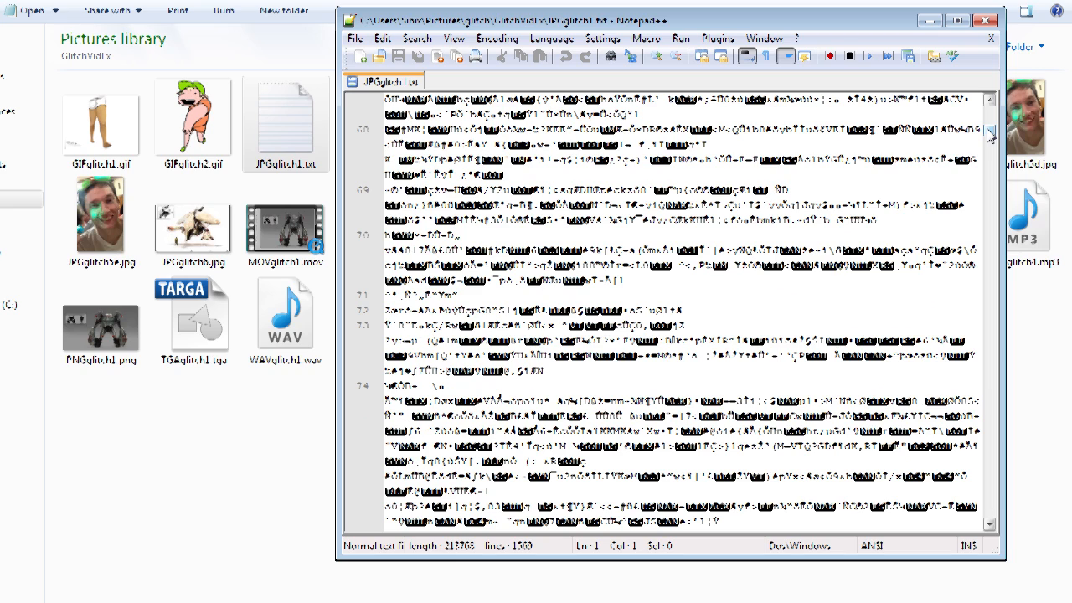
pyautogui.moveTo(990, 136); pyautogui.dragTo(990, 144)
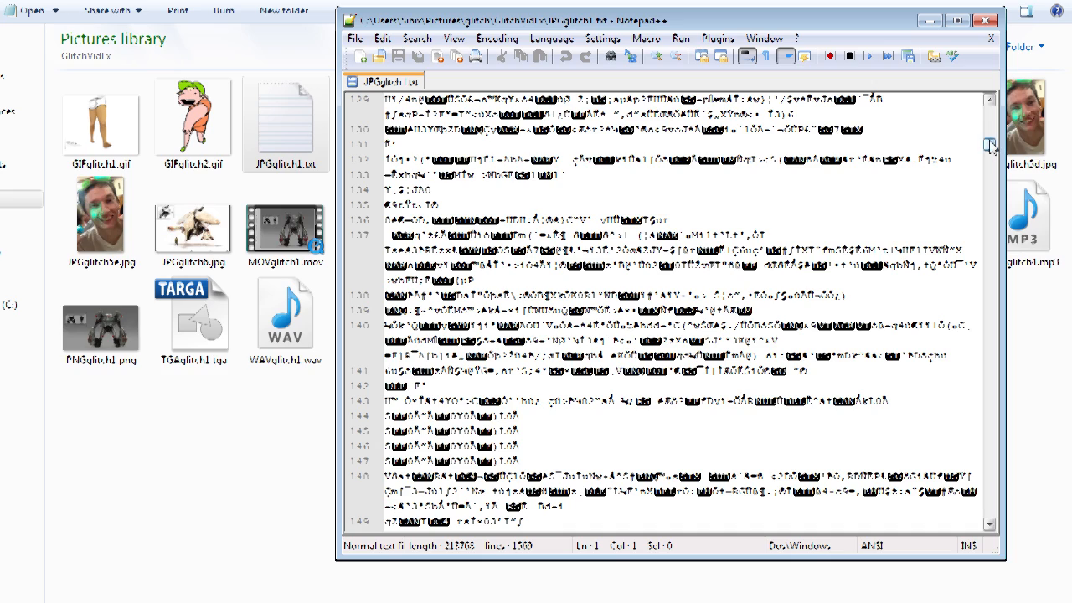
pyautogui.moveTo(990, 143); pyautogui.dragTo(991, 240)
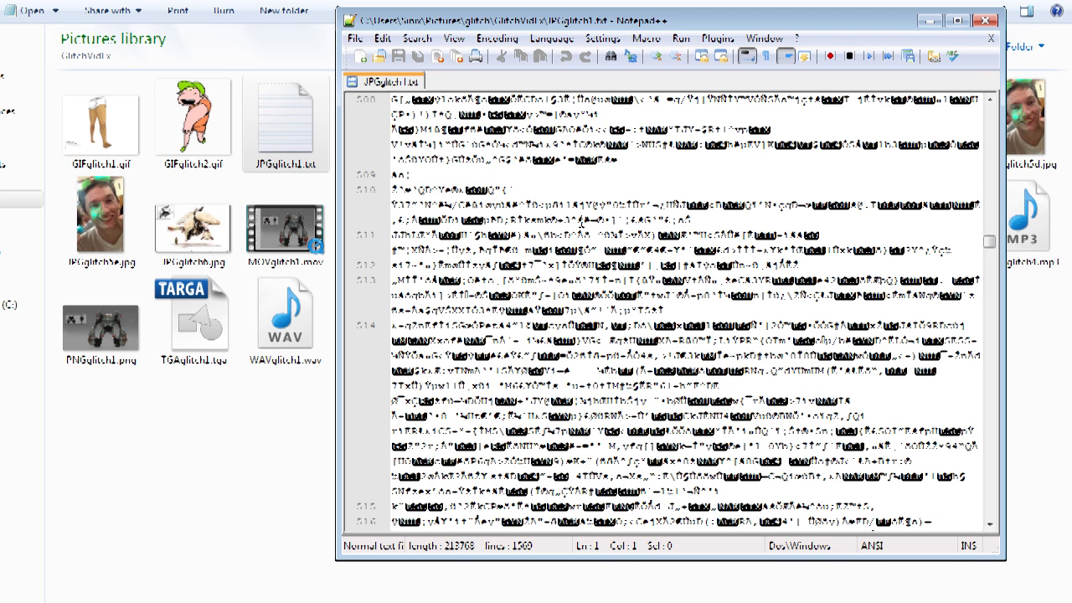
pyautogui.click(546, 214)
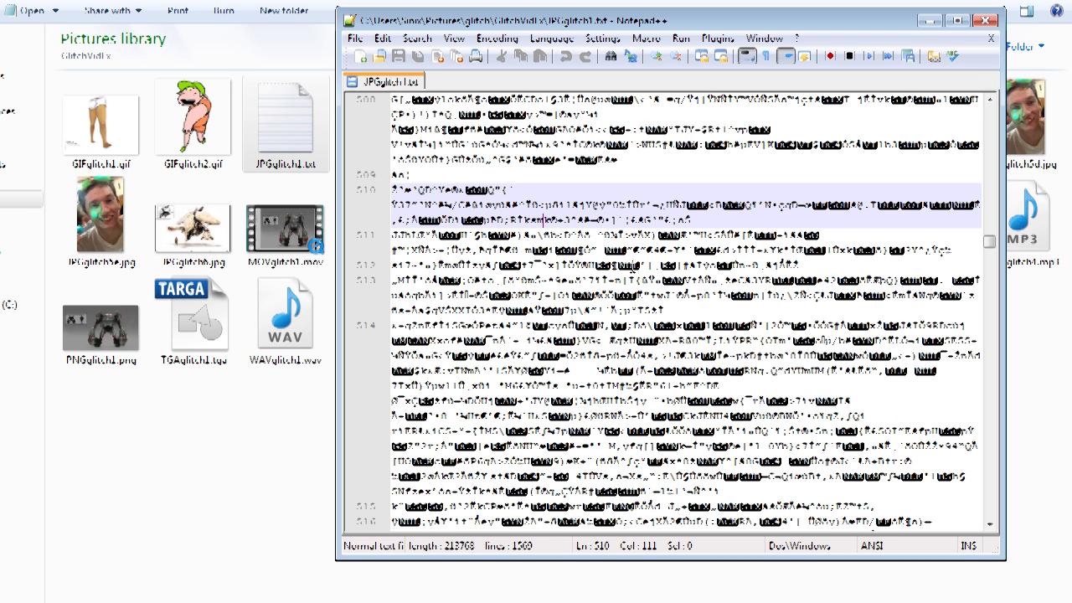
pyautogui.write('sinix')
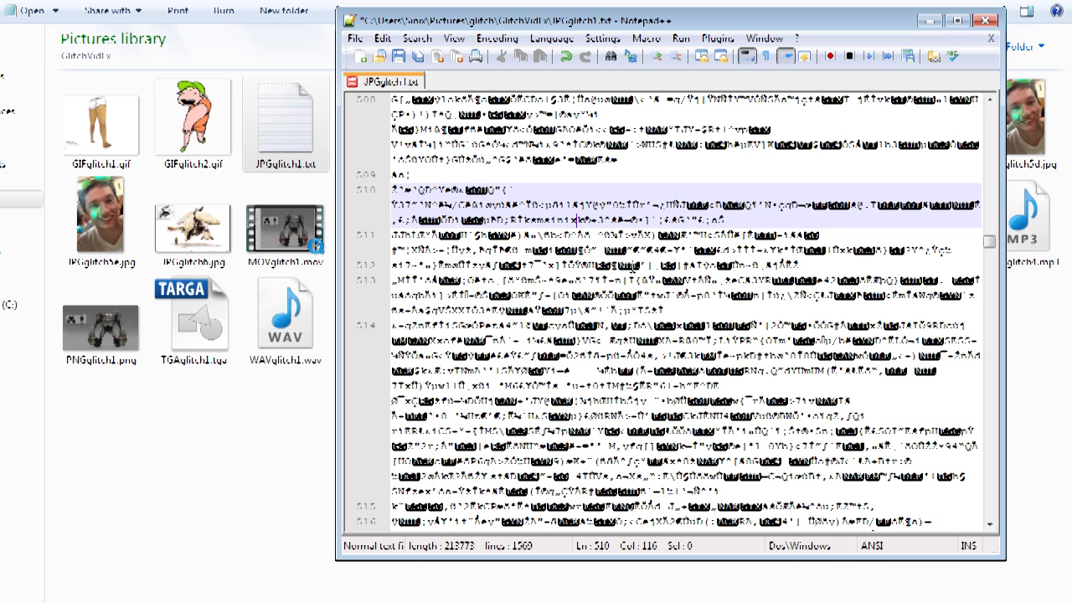
# Step: Insert two line breaks into the data on line 510
pyautogui.click(784, 223)
pyautogui.press('Return')
pyautogui.press('Return')
# Step: Delete a selected block of data around lines 956–957
pyautogui.moveTo(990, 240); pyautogui.dragTo(989, 357)
pyautogui.moveTo(594, 311); pyautogui.dragTo(520, 253)
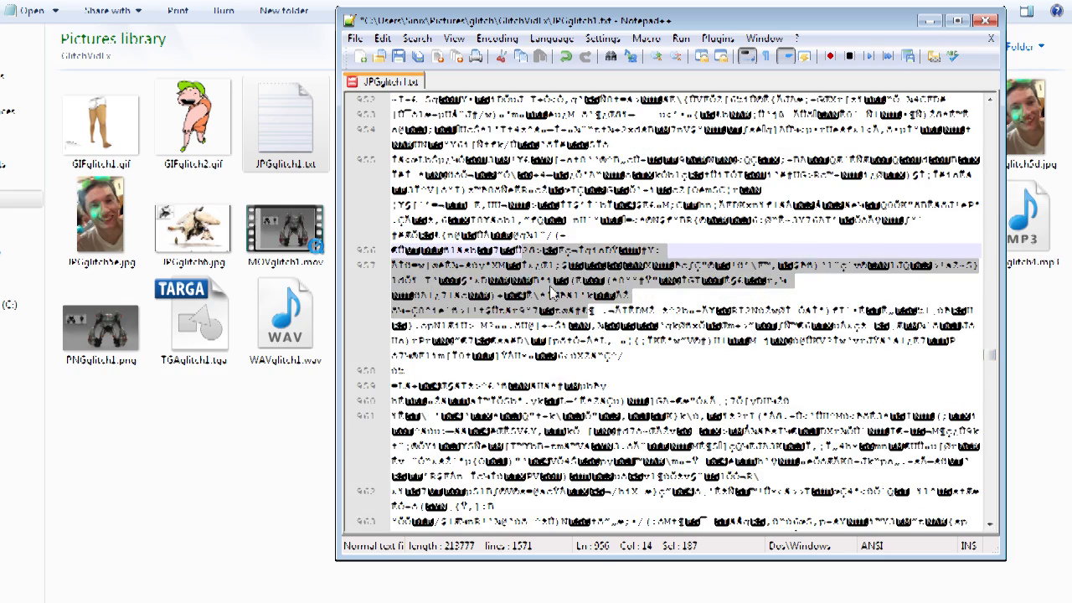
pyautogui.press('BackSpace')
# Step: Save the edited JPGglitch1.txt file
pyautogui.moveTo(988, 356); pyautogui.dragTo(988, 364)
pyautogui.moveTo(398, 265); pyautogui.dragTo(570, 280)
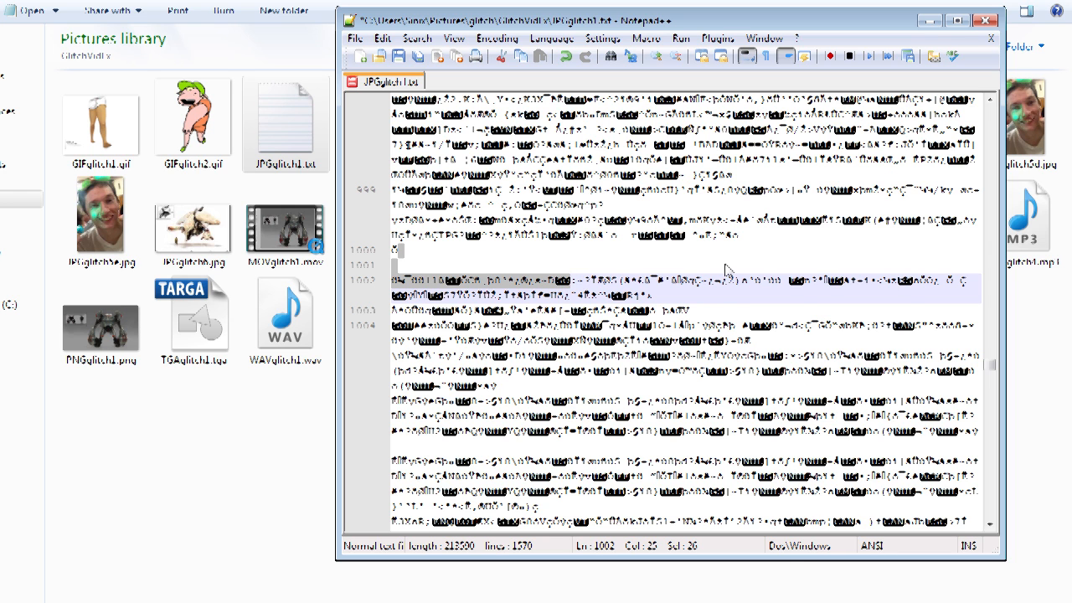
pyautogui.click(592, 251)
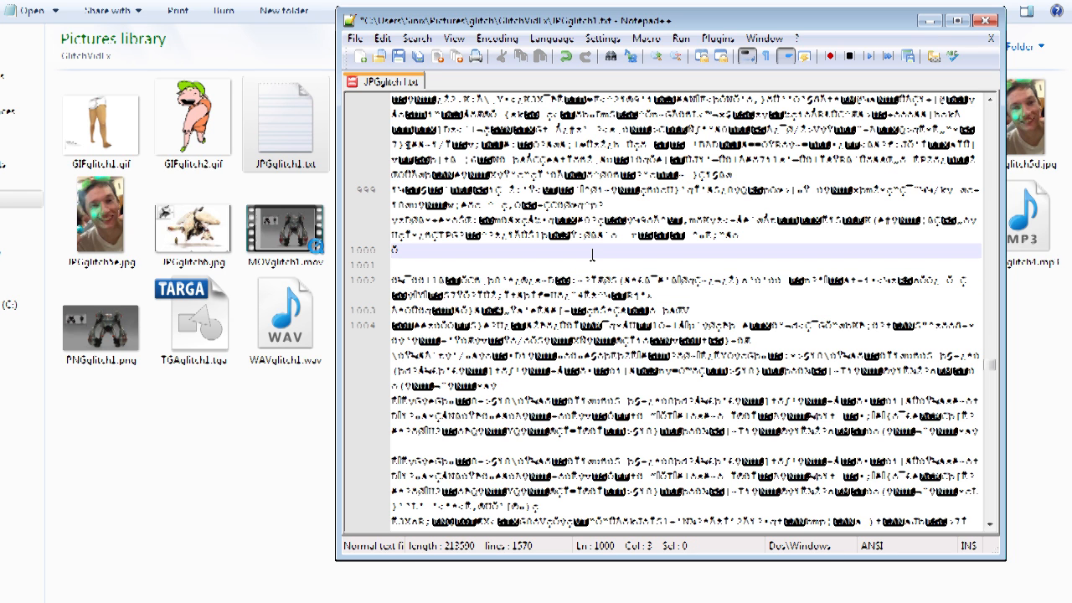
pyautogui.click(355, 39)
pyautogui.click(25, 94)
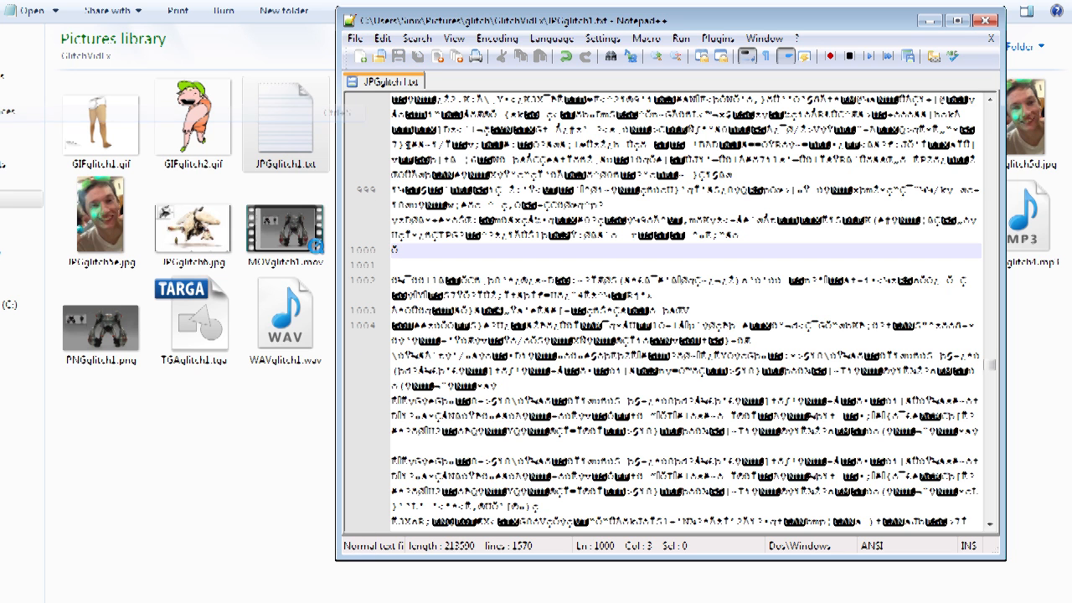
# Step: Close the JPGglitch1.txt tab and exit Notepad++
pyautogui.rightClick(398, 83)
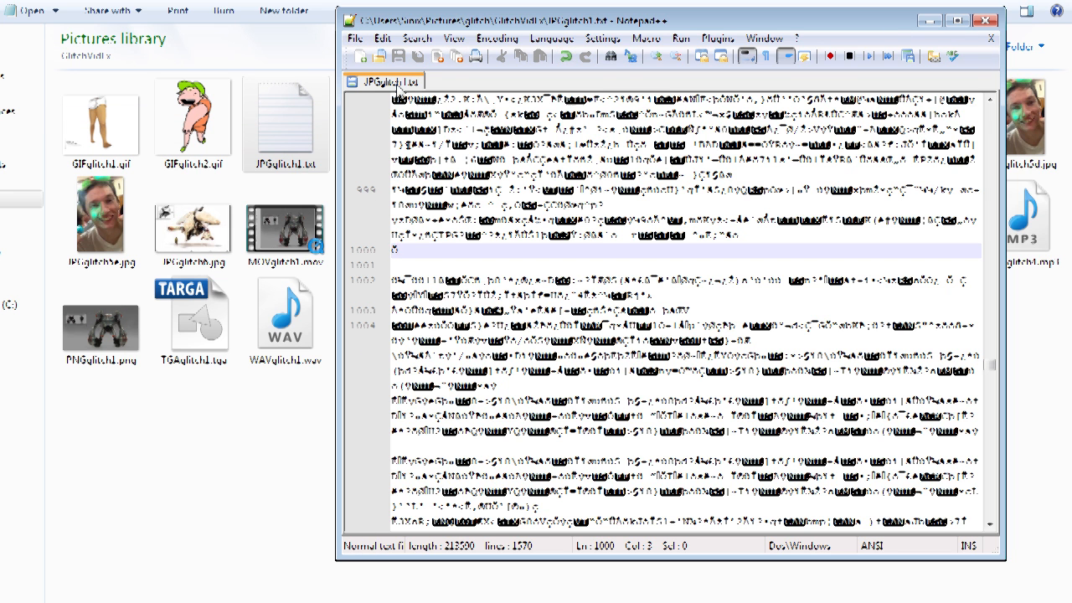
pyautogui.click(451, 98)
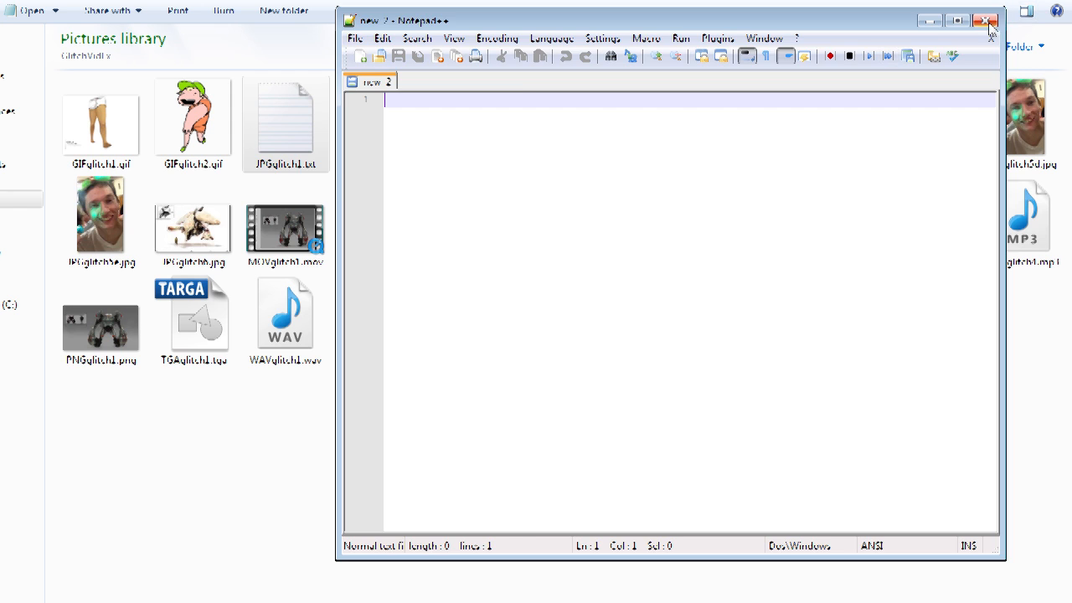
pyautogui.click(990, 21)
# Step: Rename JPGglitch1.txt back to JPGglitch1.jpg, accepting the file extension change
pyautogui.rightClick(289, 154)
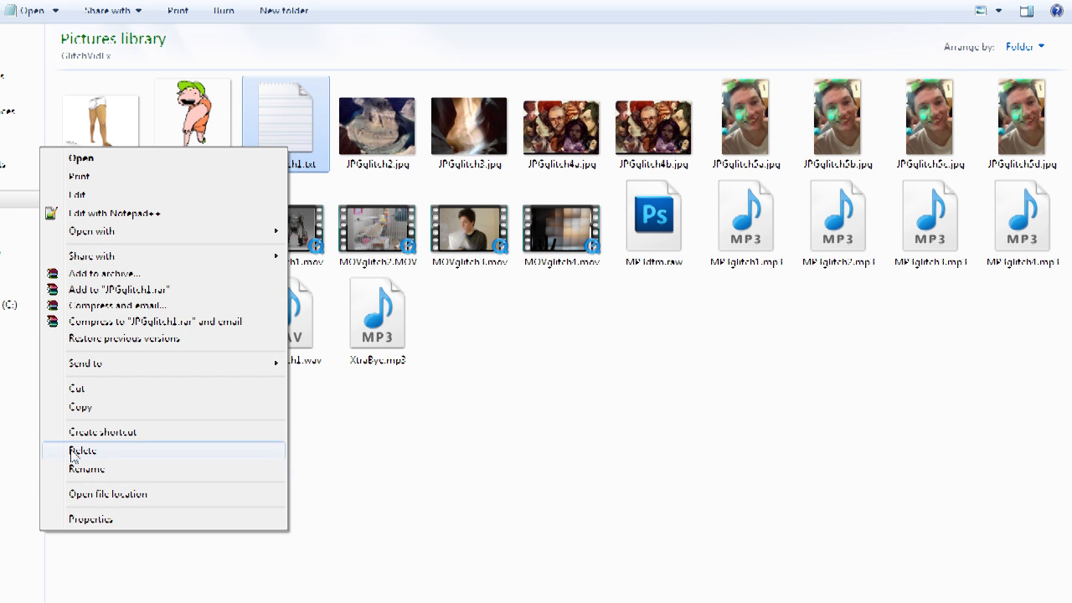
pyautogui.click(109, 475)
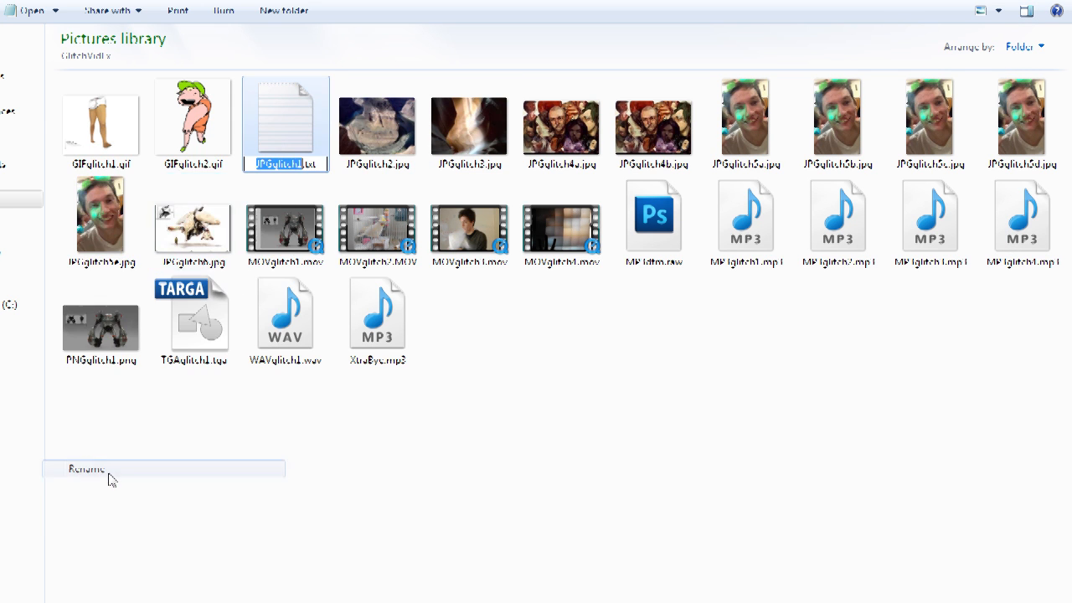
pyautogui.moveTo(316, 167); pyautogui.dragTo(307, 175)
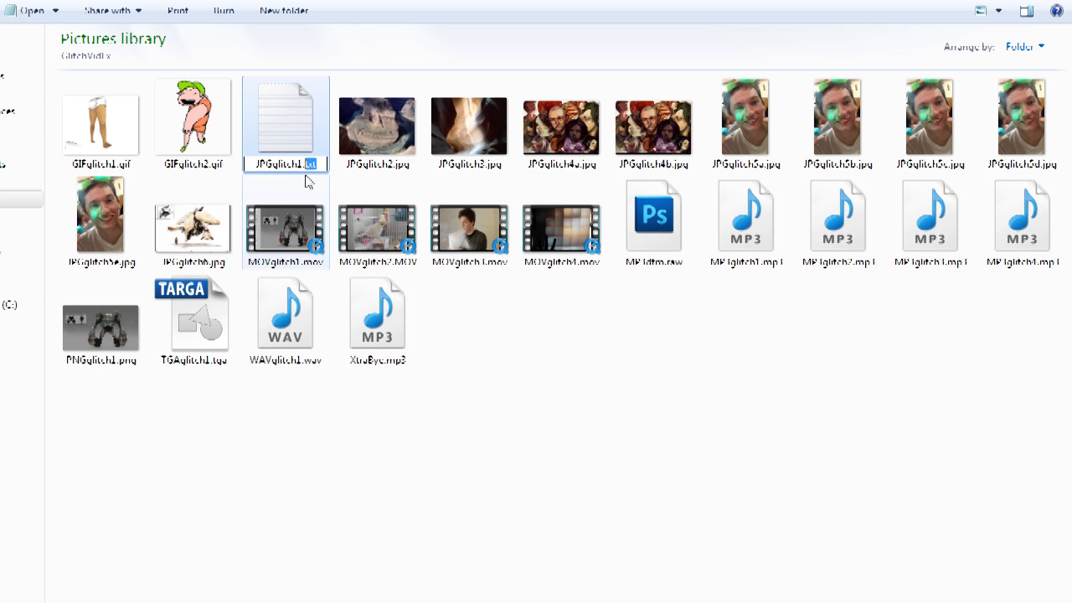
pyautogui.write('jpg')
pyautogui.press('Return')
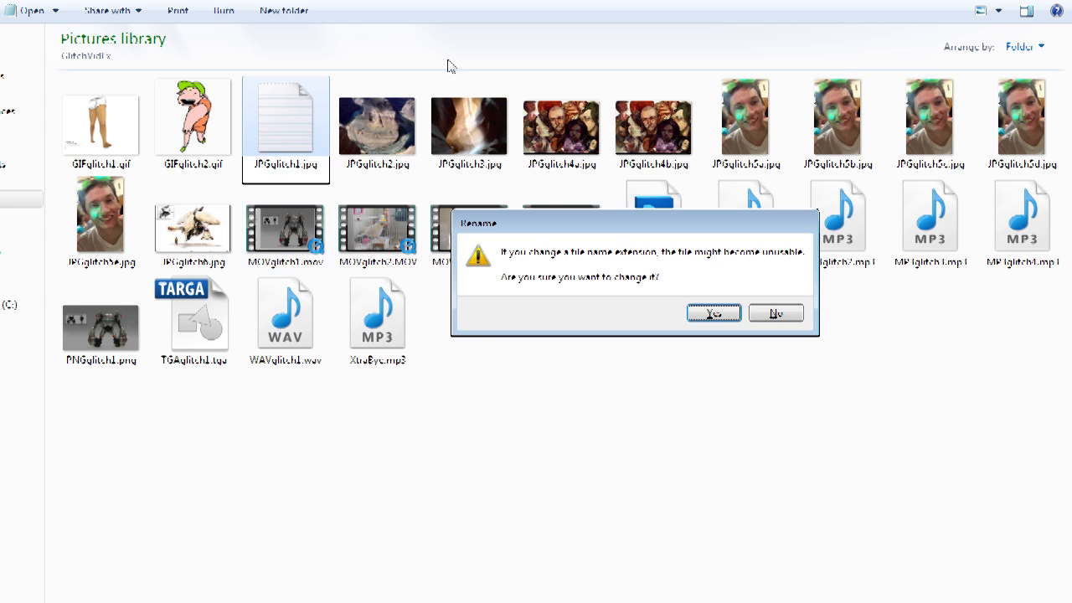
pyautogui.click(712, 314)
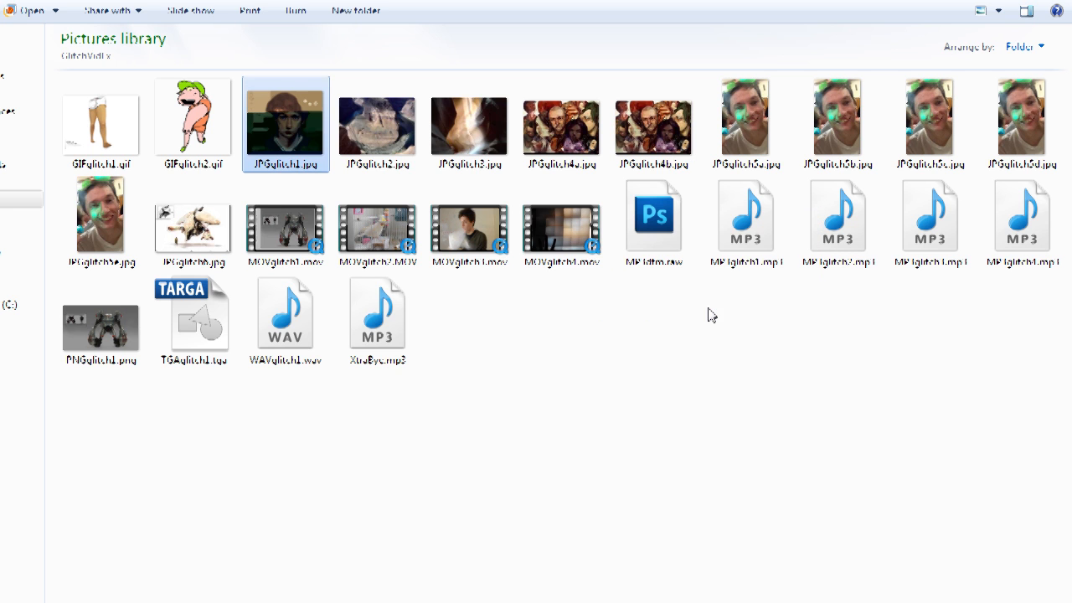
# Step: Open JPGglitch1.jpg in the photo viewer, zoom in on the glitched image, and close the viewer
pyautogui.doubleClick(301, 134)
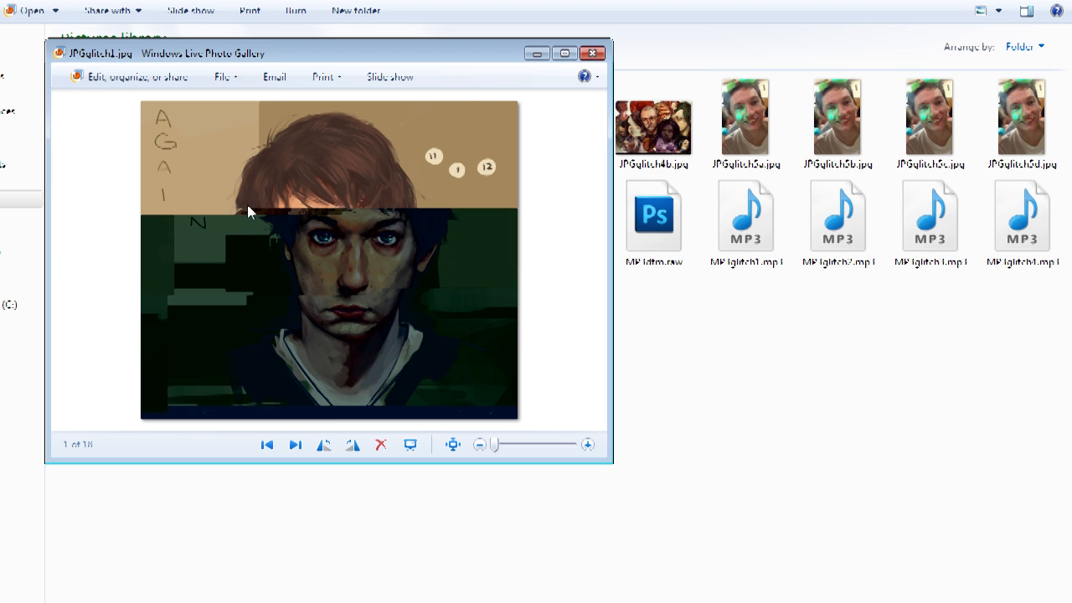
pyautogui.click(586, 445)
pyautogui.click(587, 446)
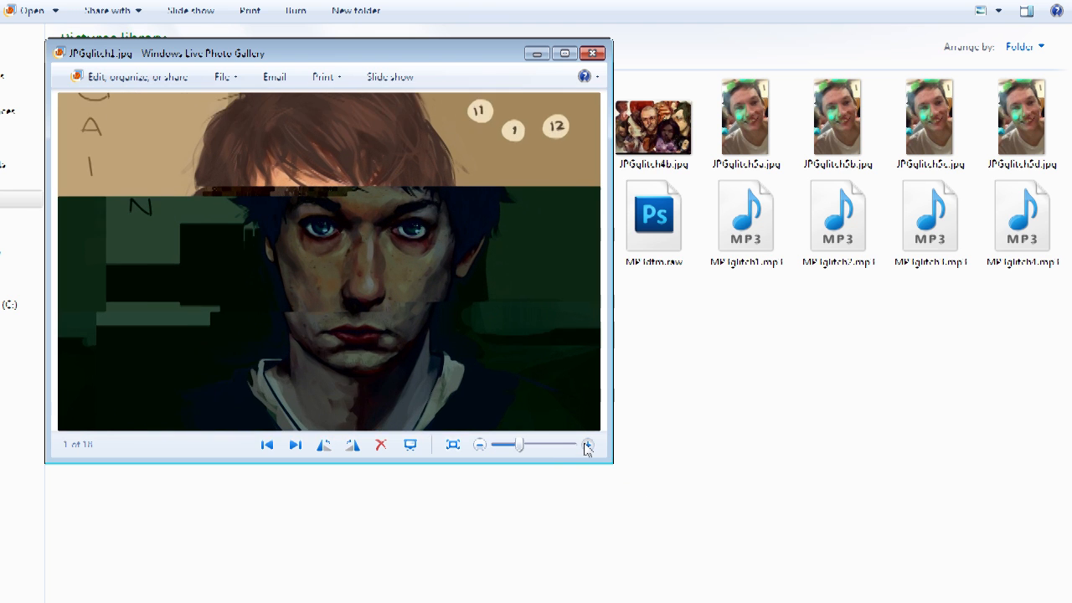
pyautogui.click(587, 446)
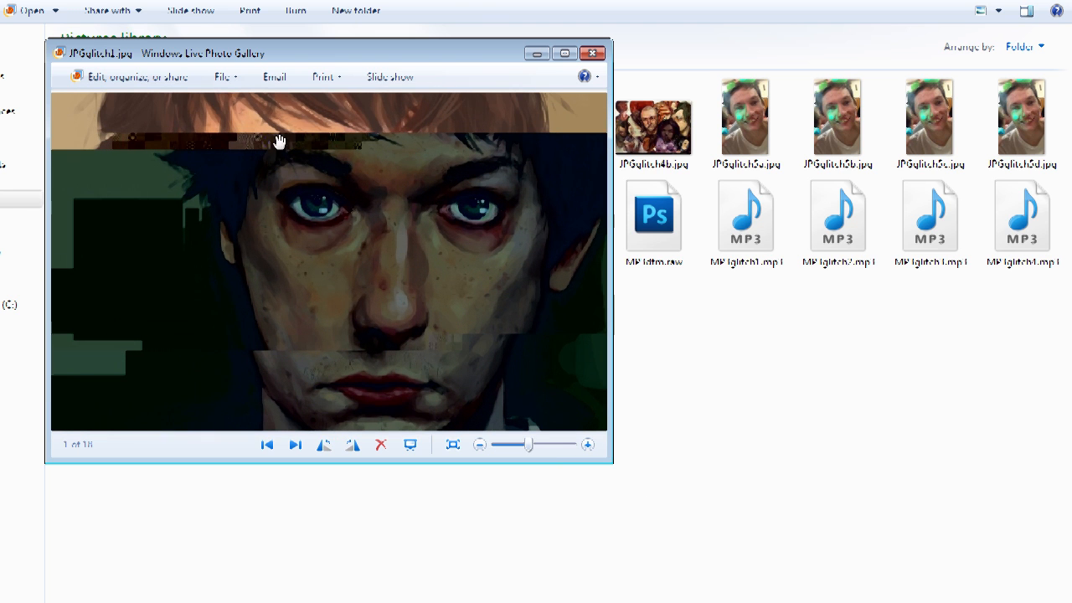
pyautogui.click(596, 55)
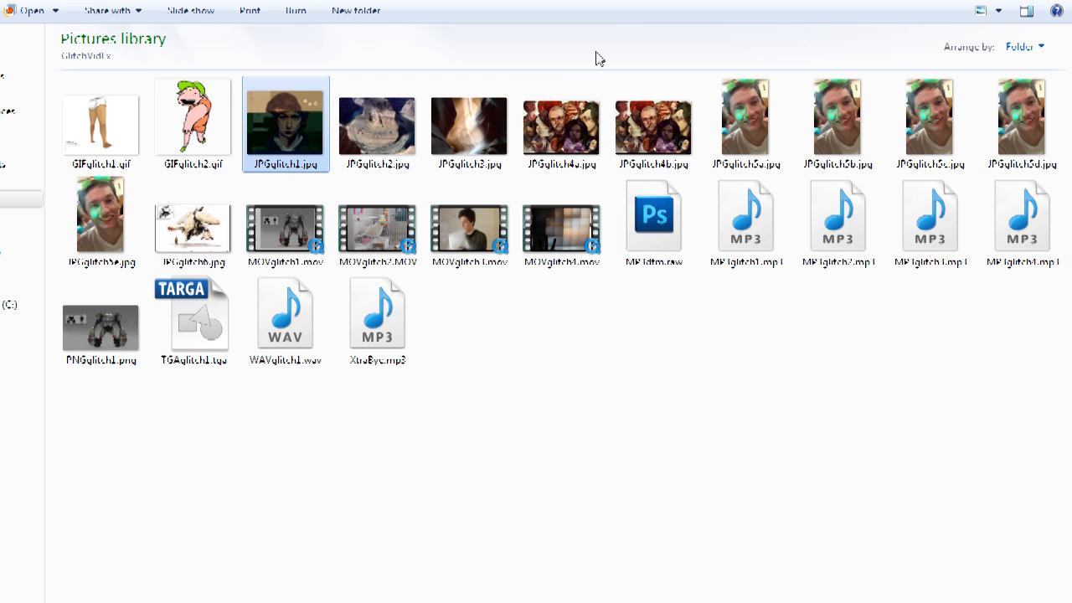
# Step: Open JPGglitch2.jpg directly in Notepad++ with Edit with Notepad++
pyautogui.click(383, 134)
pyautogui.rightClick(382, 134)
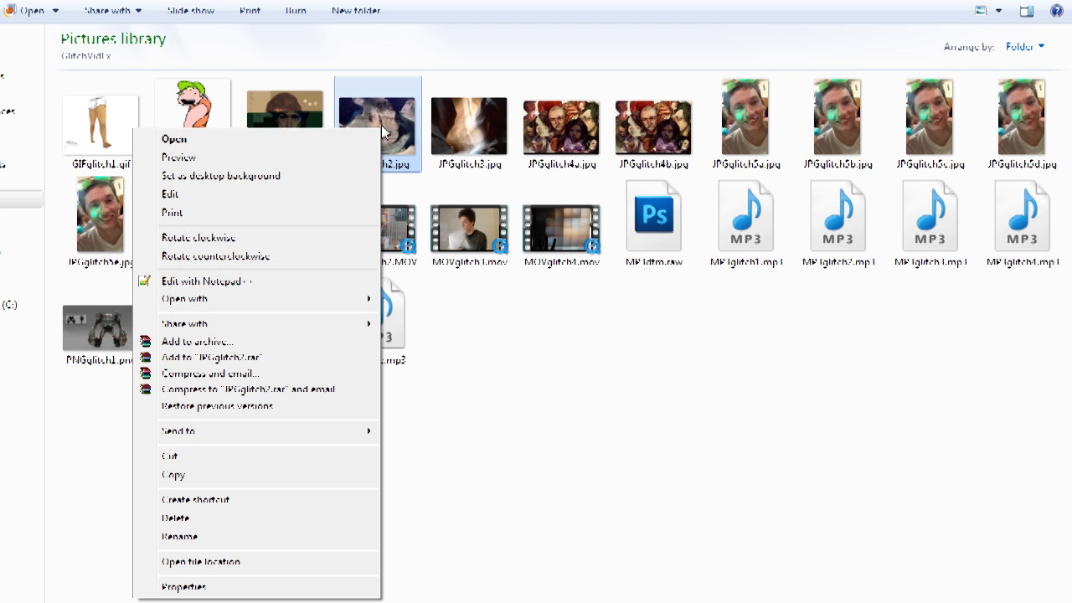
pyautogui.click(226, 281)
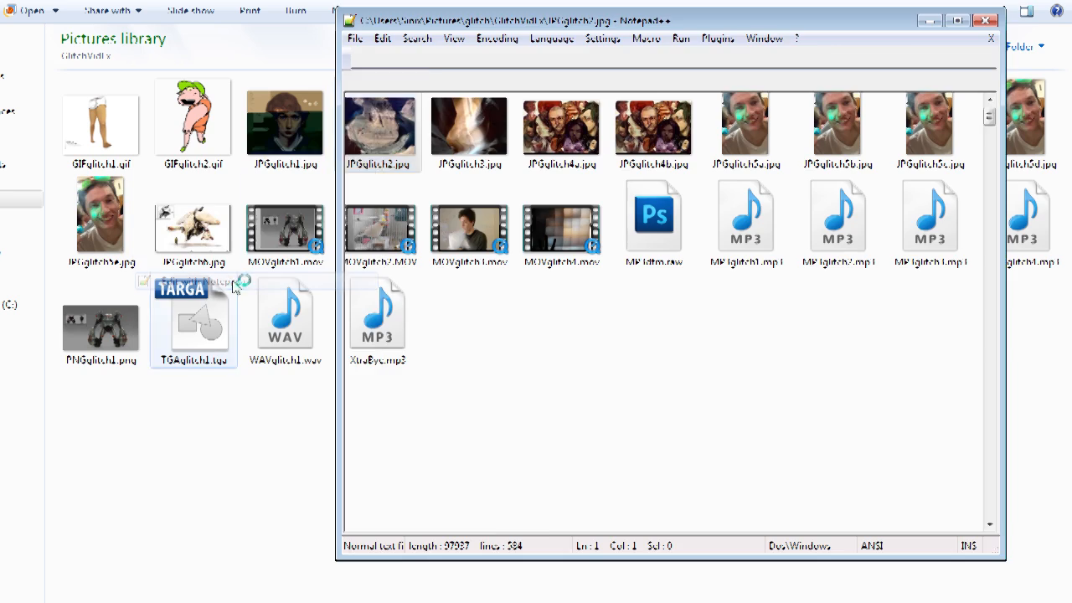
# Step: Open JPGglitch2.jpg in the photo viewer and arrange it beside the Notepad++ window
pyautogui.moveTo(528, 17); pyautogui.dragTo(598, 23)
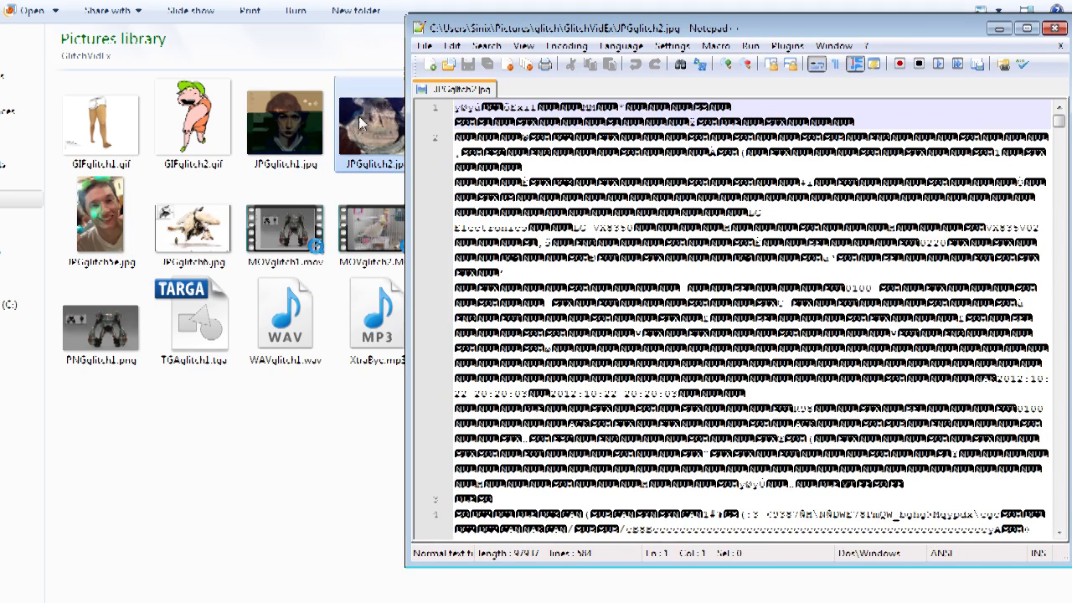
pyautogui.doubleClick(354, 122)
pyautogui.moveTo(444, 57); pyautogui.dragTo(357, 43)
pyautogui.hotkey('alt', 'Tab')
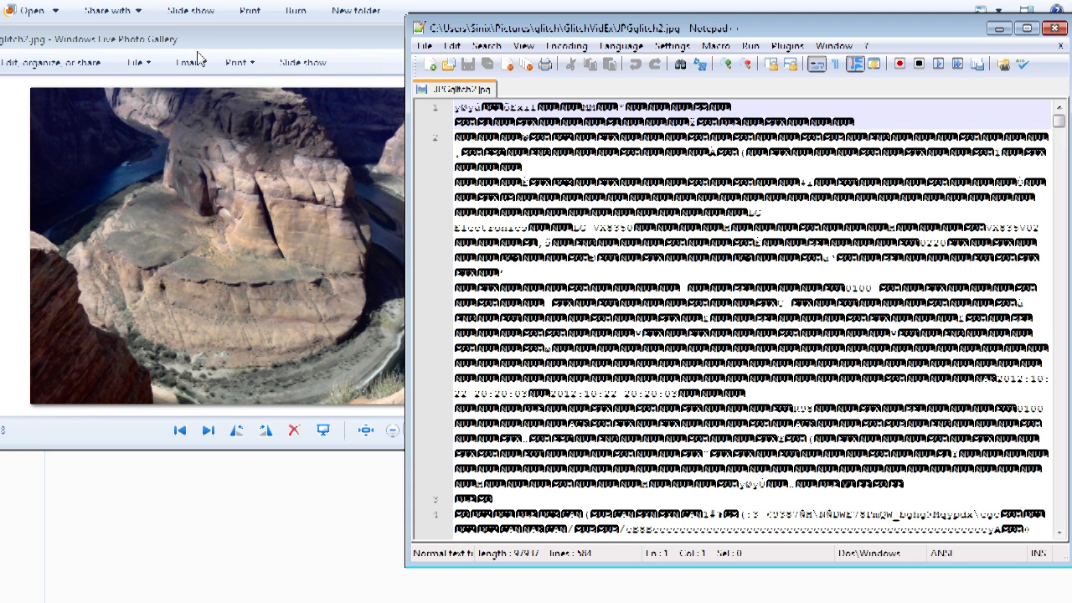
pyautogui.moveTo(216, 42); pyautogui.dragTo(178, 44)
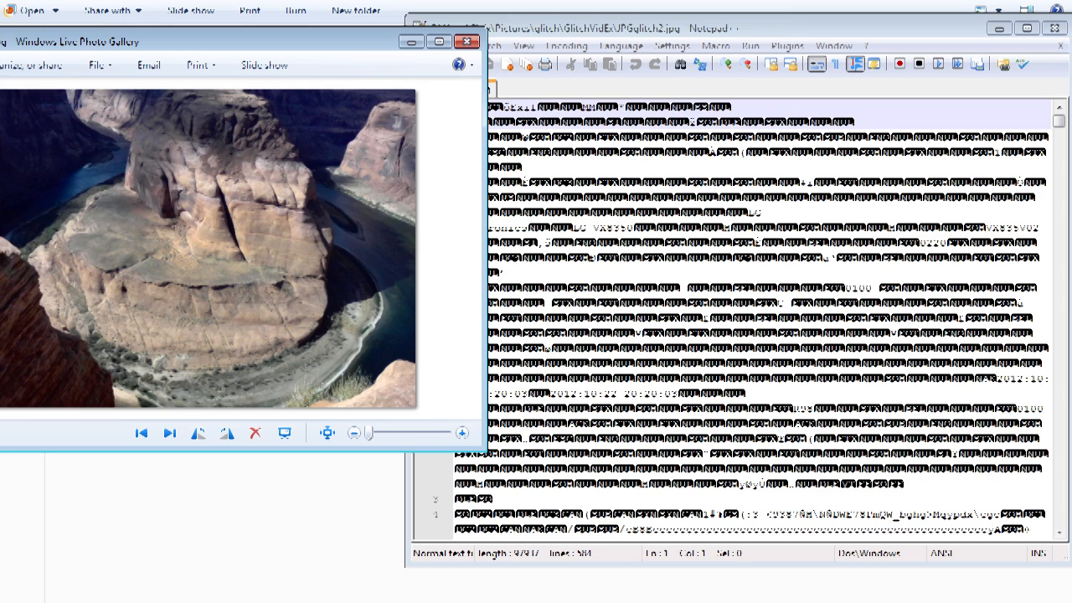
pyautogui.click(789, 27)
# Step: Copy a block of data from around line 73 and paste it into lines 76 and 78
pyautogui.moveTo(1061, 123); pyautogui.dragTo(1061, 178)
pyautogui.moveTo(486, 175); pyautogui.dragTo(613, 227)
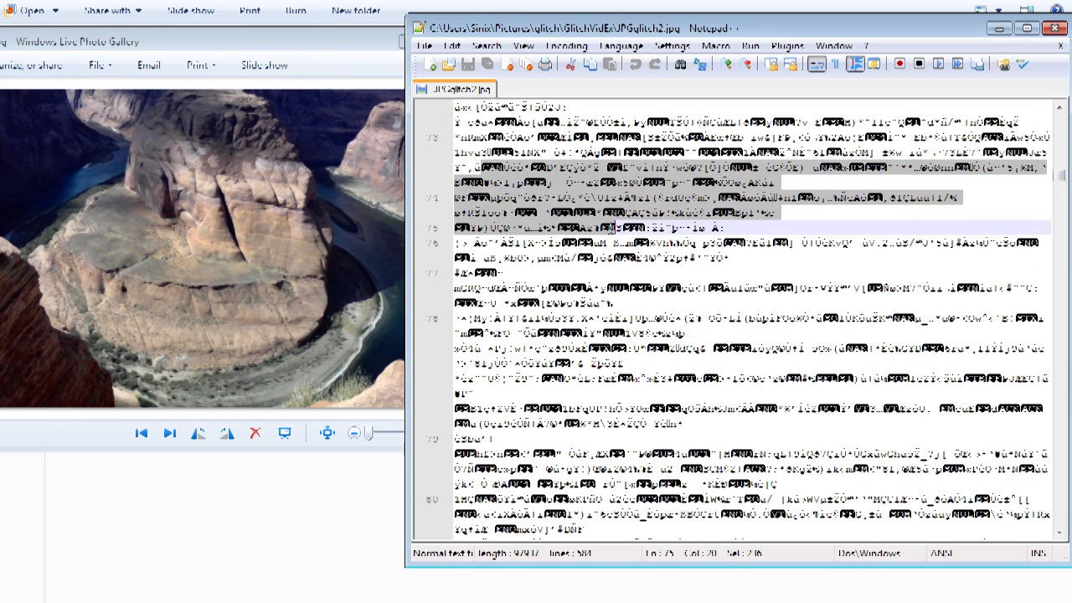
pyautogui.hotkey('ctrl', 'c')
pyautogui.click(625, 226)
pyautogui.click(621, 261)
pyautogui.hotkey('ctrl', 'v')
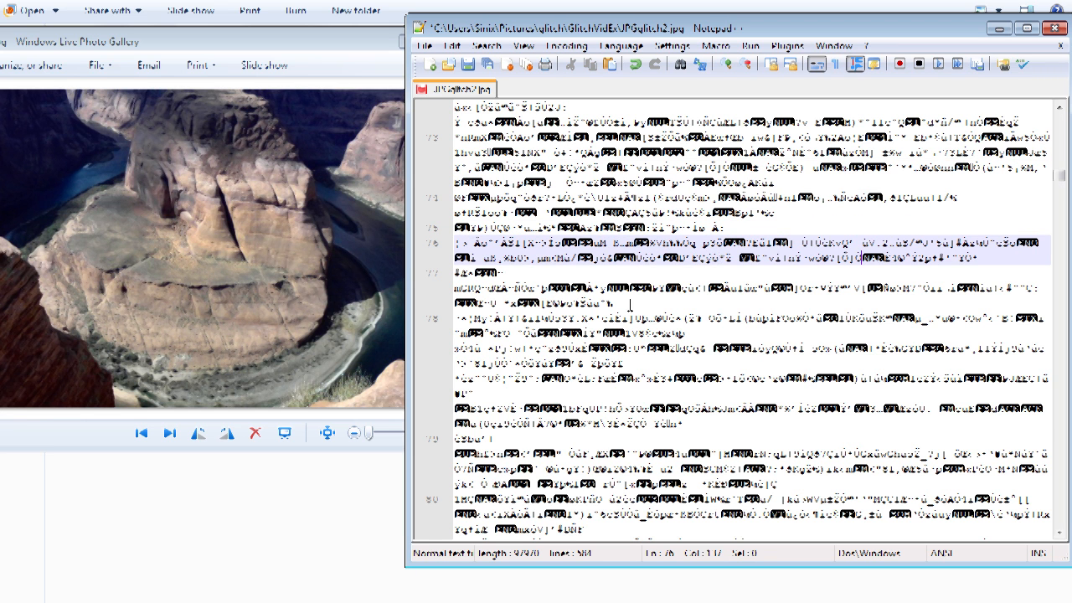
pyautogui.click(625, 319)
pyautogui.hotkey('ctrl', 'v')
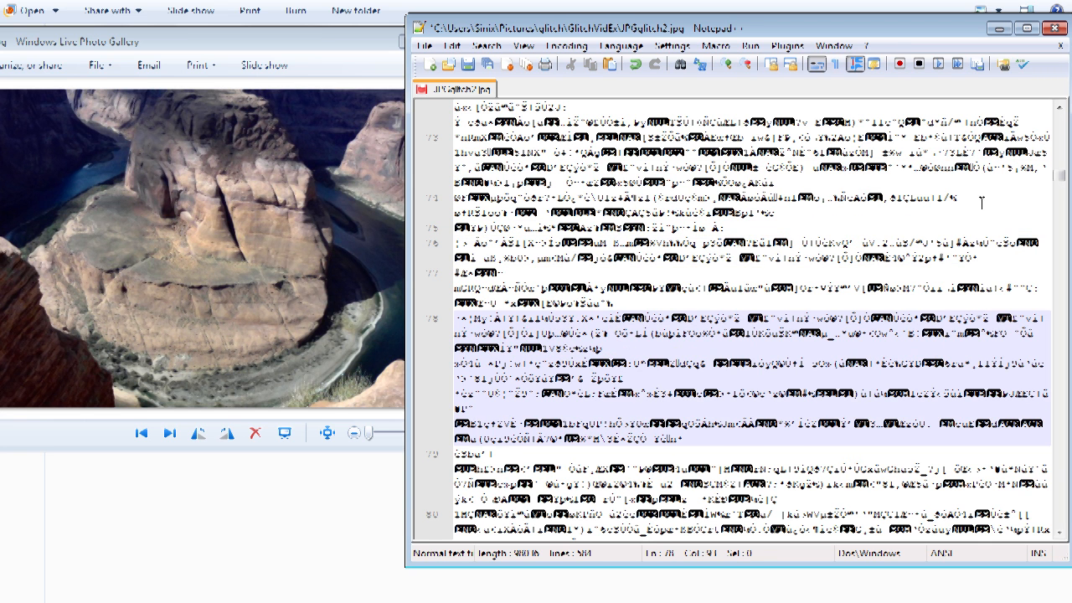
# Step: Delete a large block of data from line 78 onward and save the file
pyautogui.moveTo(1062, 175); pyautogui.dragTo(1060, 222)
pyautogui.moveTo(779, 333); pyautogui.dragTo(487, 182)
pyautogui.press('Delete')
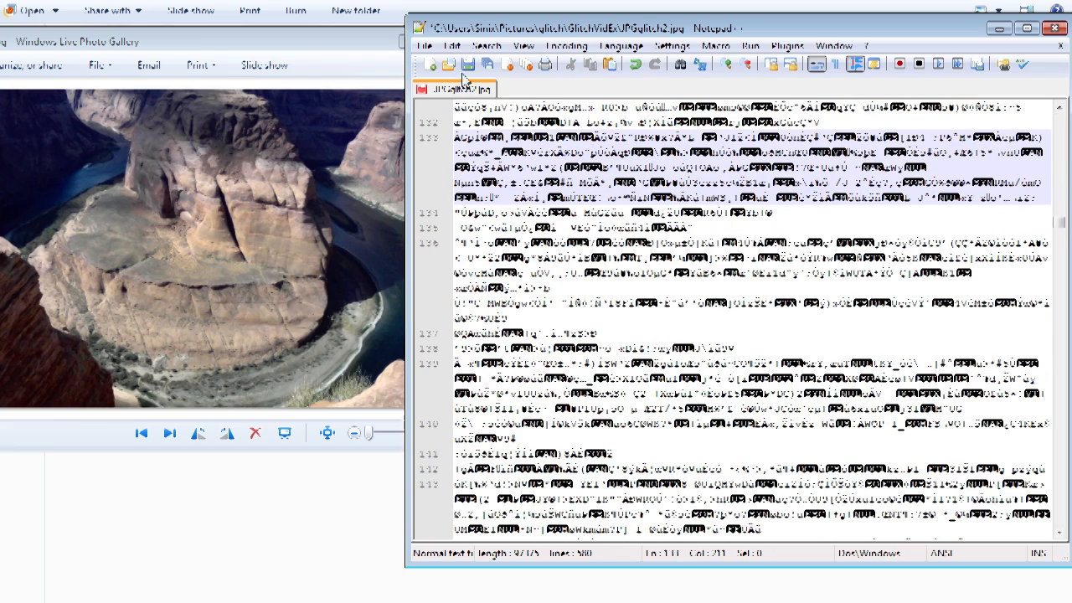
pyautogui.click(424, 45)
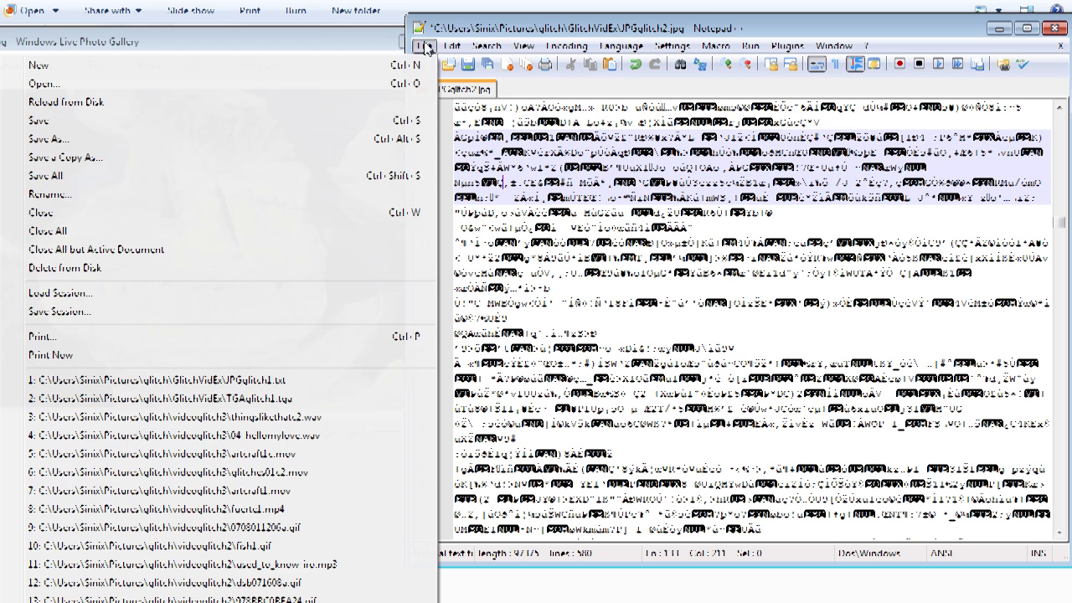
pyautogui.click(159, 124)
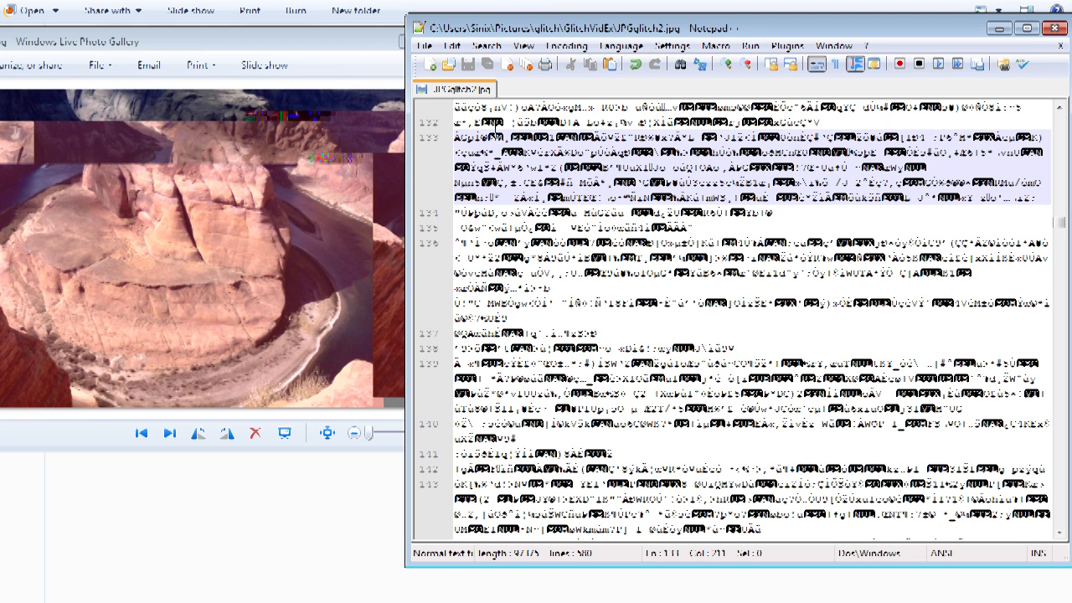
# Step: Undo the block deletion and save the file
pyautogui.click(451, 49)
pyautogui.click(536, 30)
pyautogui.hotkey('ctrl', 'v')
pyautogui.hotkey('ctrl', 'z')
pyautogui.hotkey('ctrl', 'z')
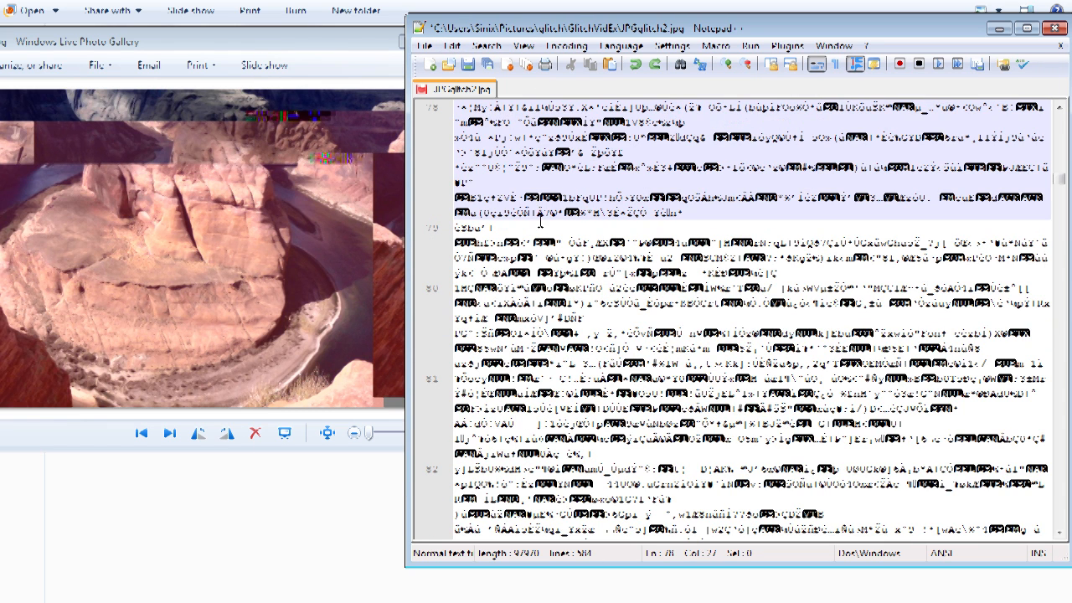
pyautogui.click(425, 45)
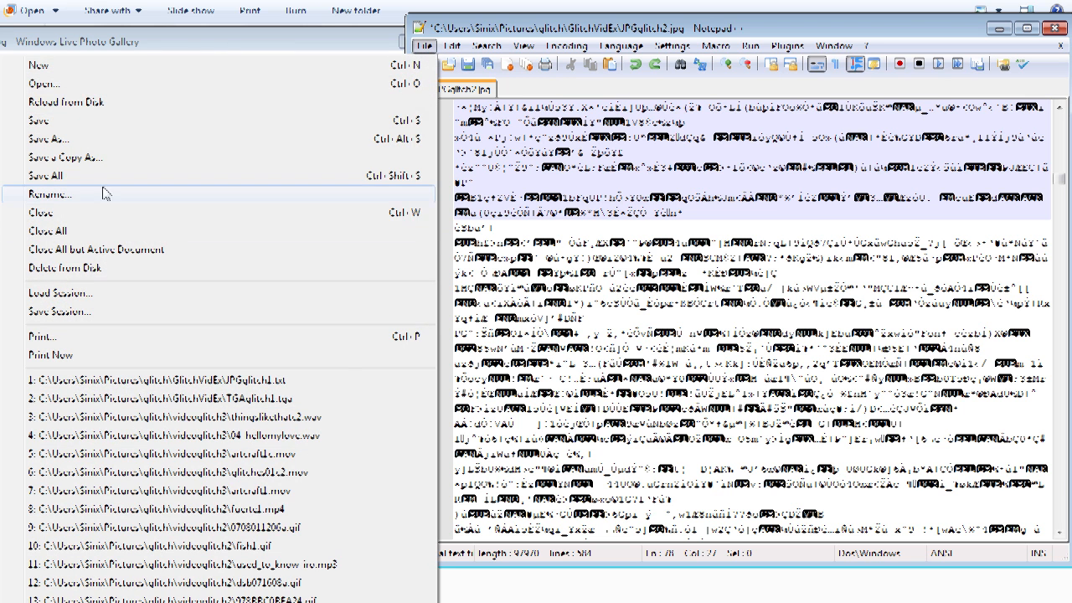
pyautogui.click(83, 120)
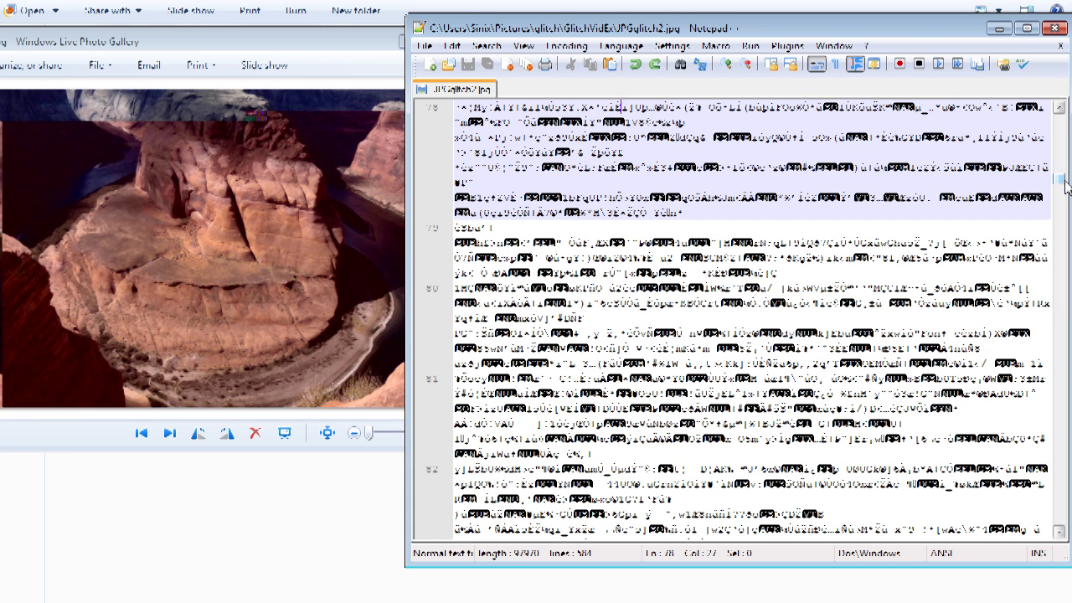
# Step: Insert the text dbjodibjkodijodi into line 260 and save the file
pyautogui.moveTo(1066, 186); pyautogui.dragTo(1060, 310)
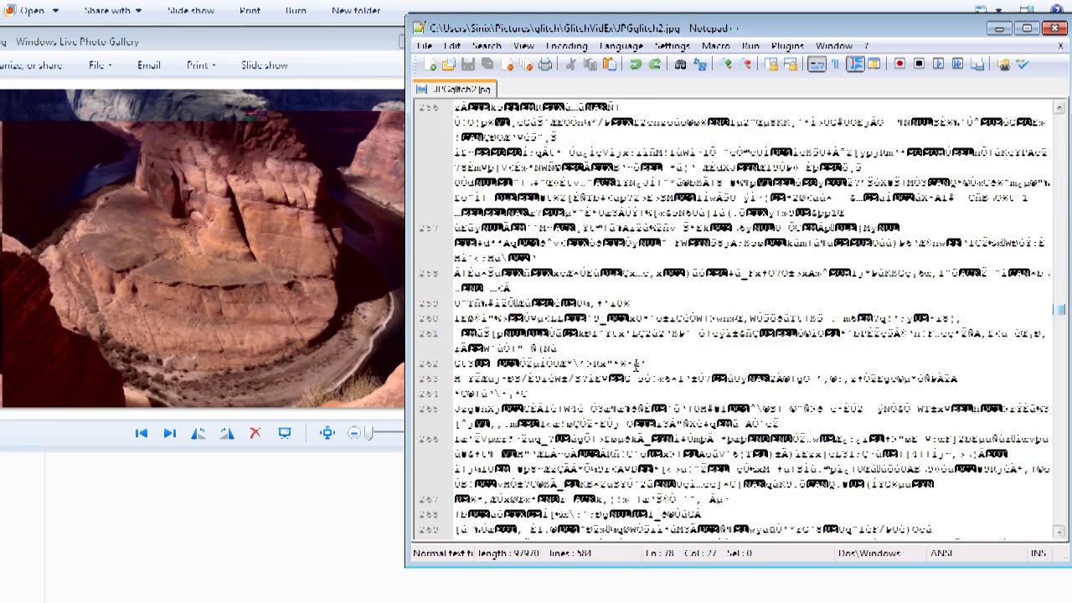
pyautogui.click(700, 317)
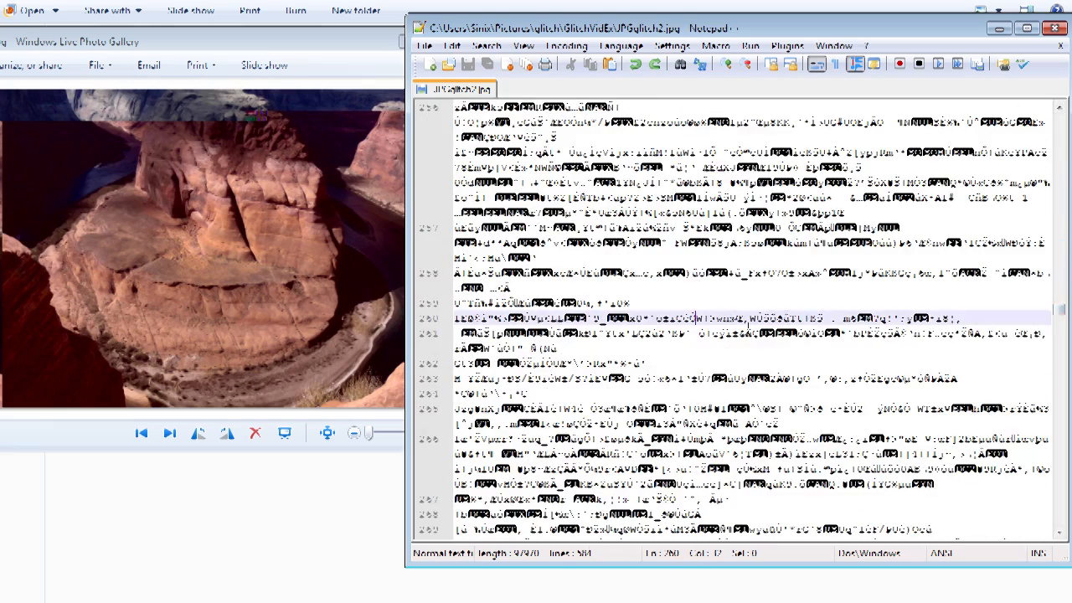
pyautogui.write('dbjodibjkodijodi')
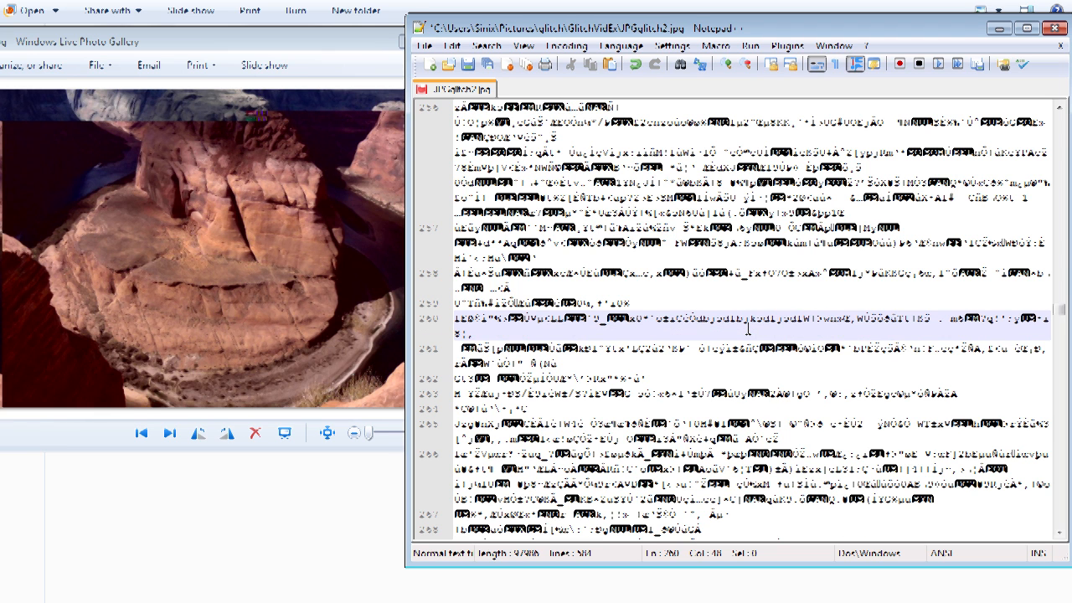
pyautogui.click(424, 46)
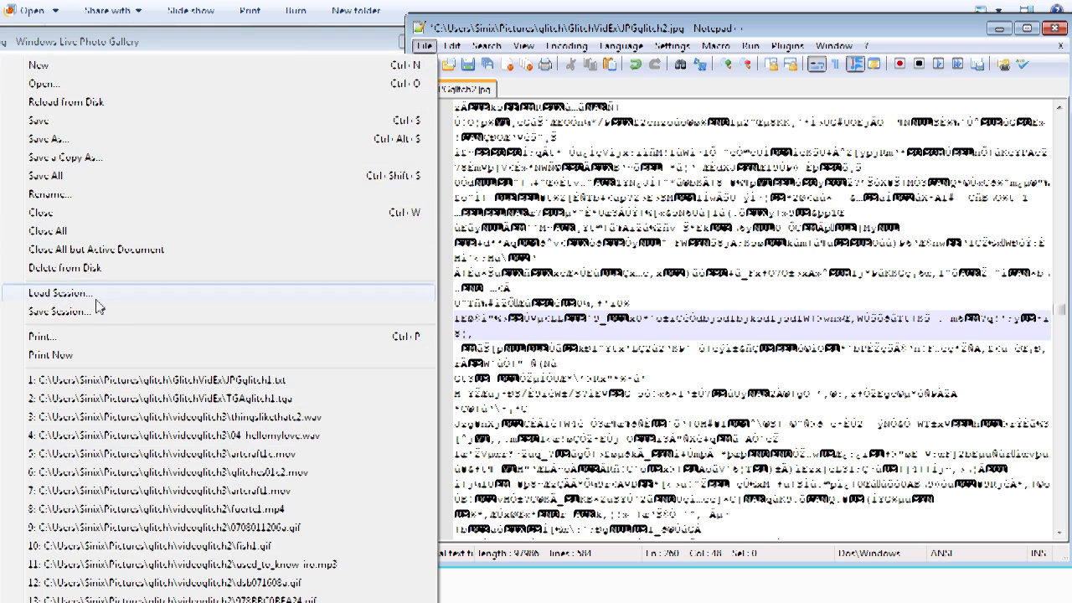
pyautogui.click(79, 121)
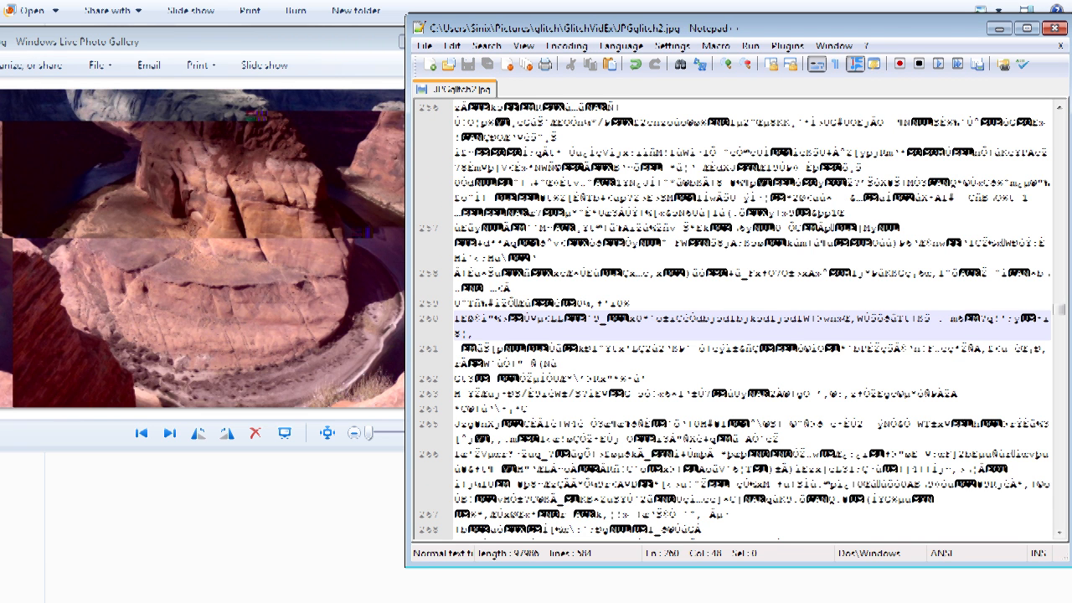
# Step: Add the text hi everybody at the end of line 351, insert two line breaks, and save the file
pyautogui.moveTo(1061, 311); pyautogui.dragTo(1058, 363)
pyautogui.click(703, 437)
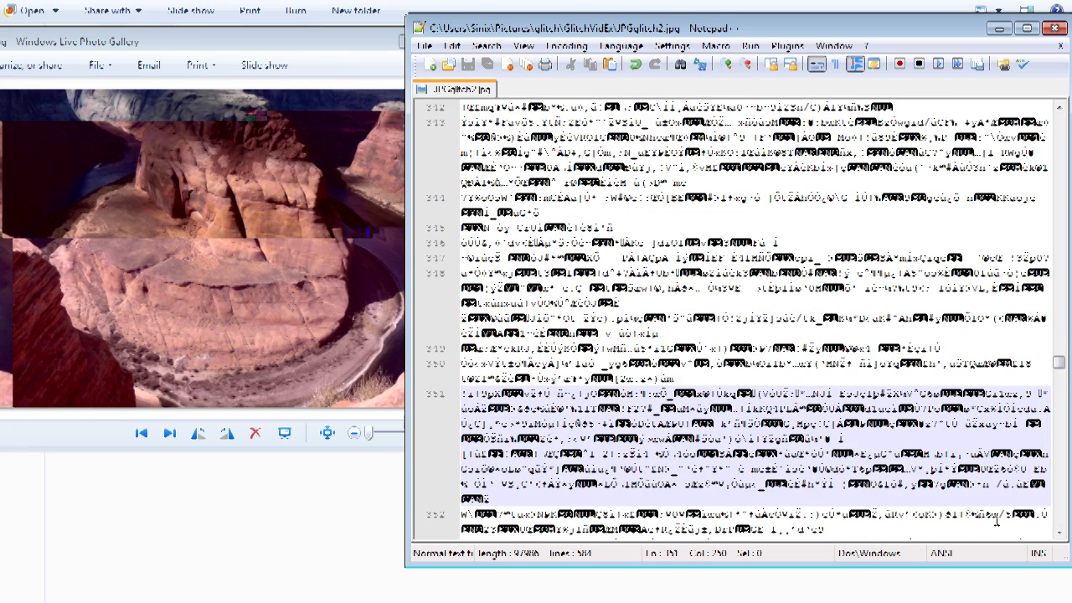
pyautogui.write('hi everybodyeee')
pyautogui.press('Return')
pyautogui.press('Return')
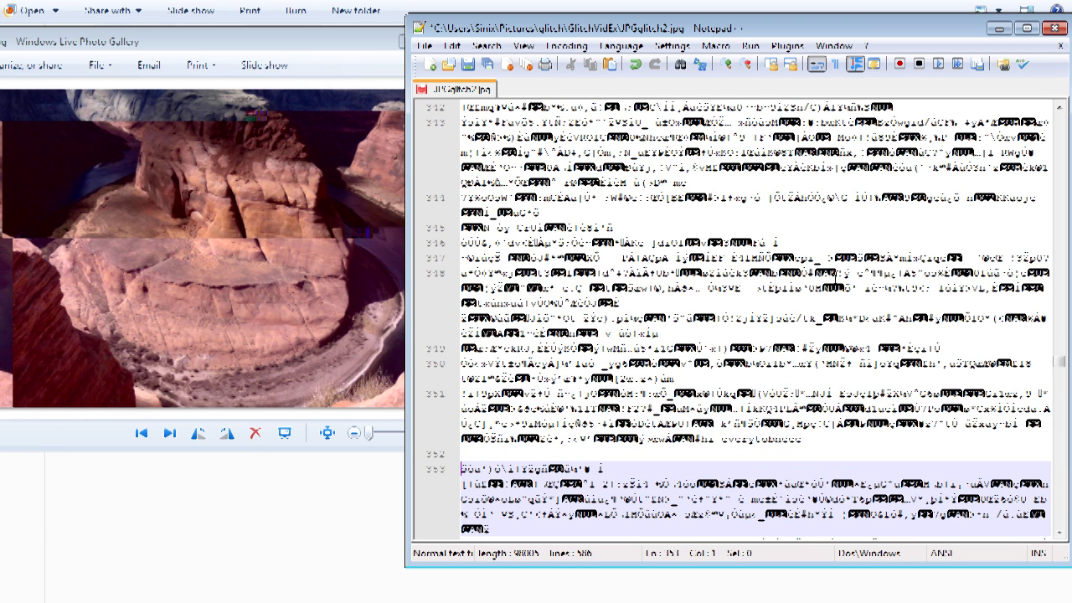
pyautogui.click(424, 45)
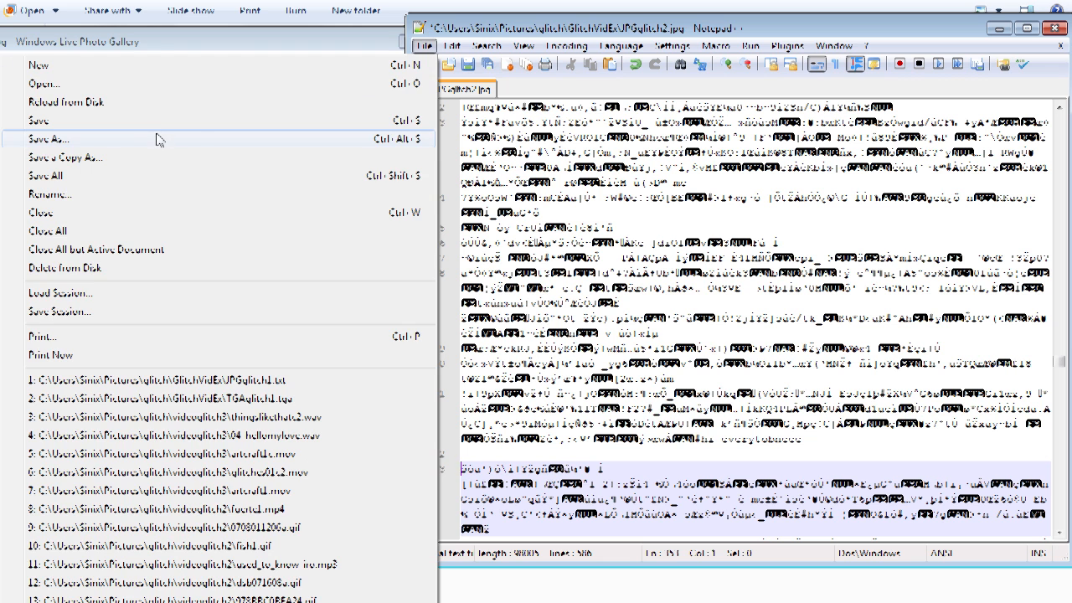
pyautogui.click(185, 121)
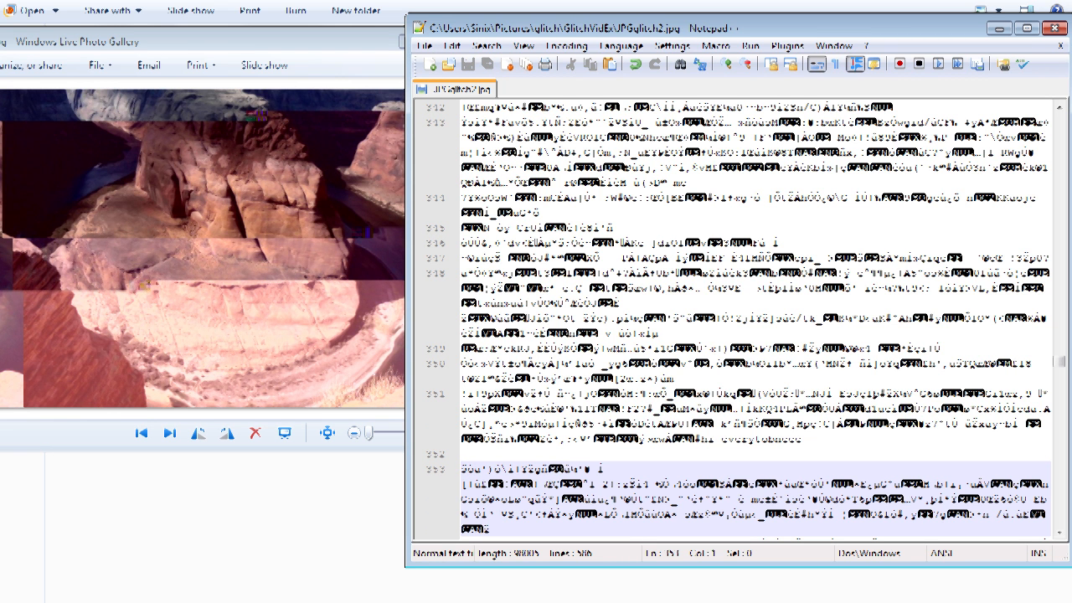
# Step: Close the JPGglitch2.jpg tab and exit Notepad++
pyautogui.rightClick(459, 89)
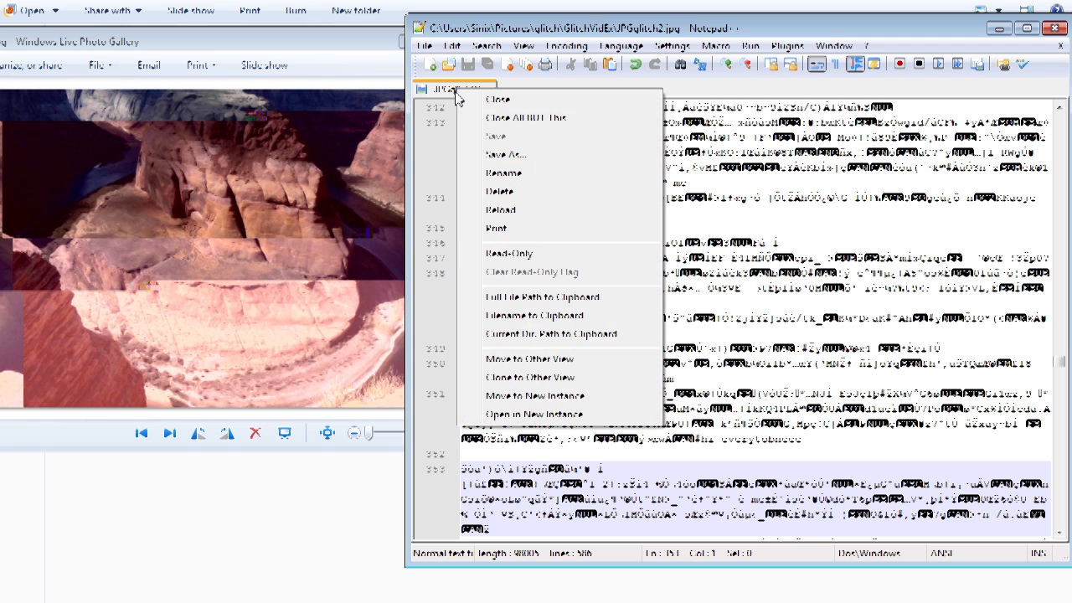
pyautogui.click(508, 97)
pyautogui.click(1055, 27)
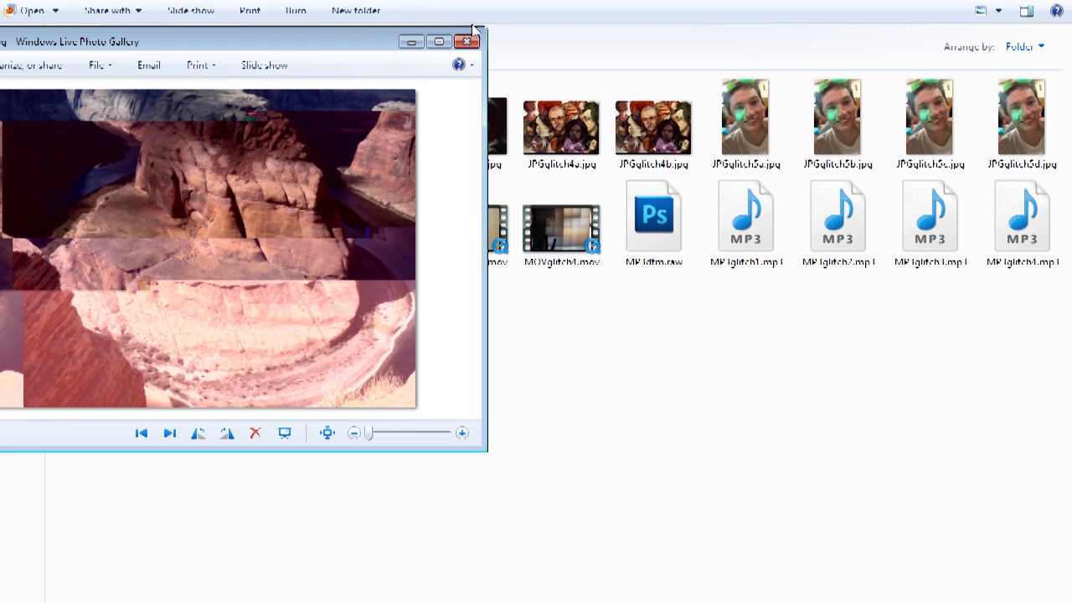
# Step: Review the glitched JPGglitch2.jpg and JPGglitch1.jpg in the photo viewer, closing each viewer window
pyautogui.click(472, 39)
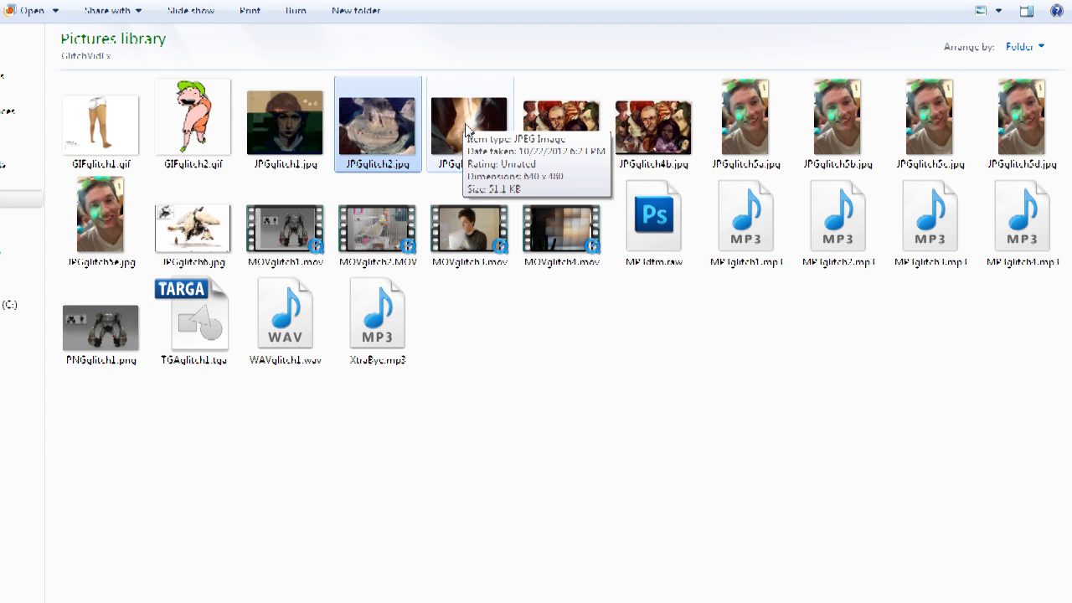
pyautogui.doubleClick(397, 134)
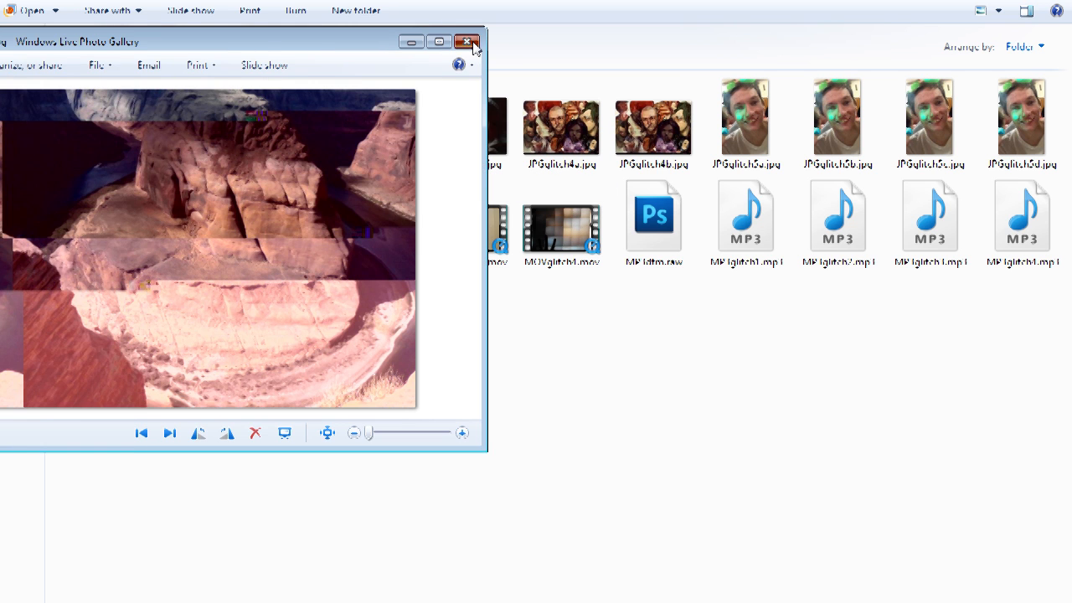
pyautogui.click(468, 41)
pyautogui.click(305, 135)
pyautogui.doubleClick(306, 136)
pyautogui.click(469, 41)
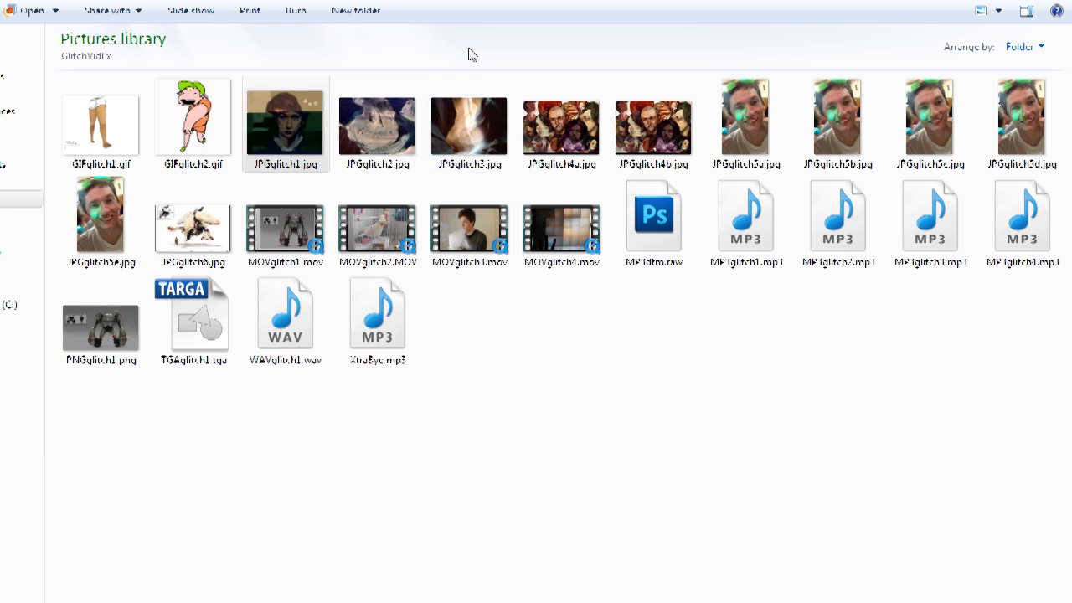
# Step: Open JPGglitch3.jpg in the photo viewer, reposition the window, and close it
pyautogui.click(456, 115)
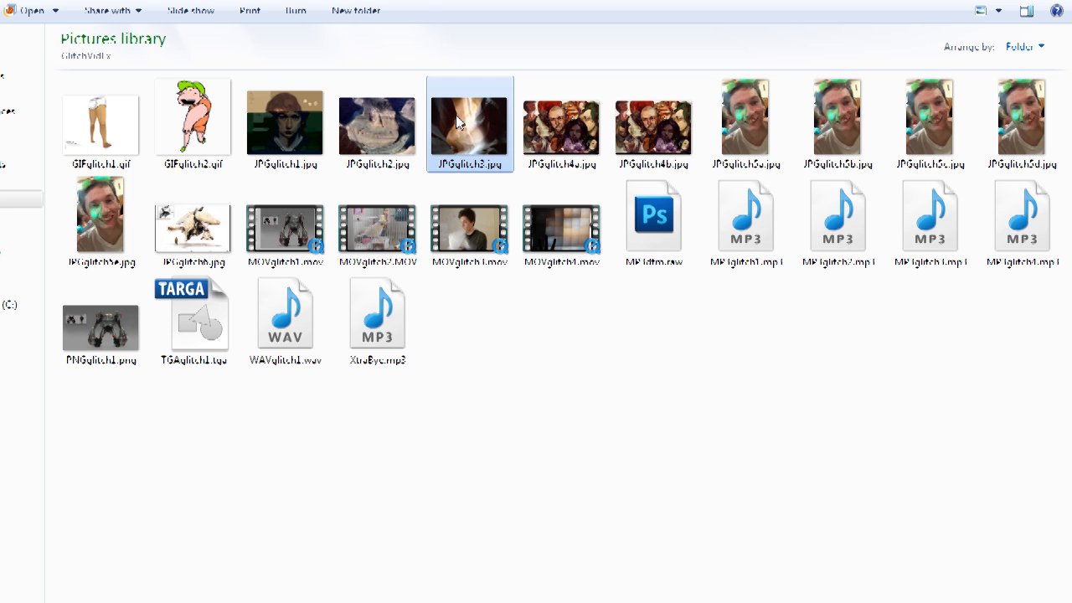
pyautogui.doubleClick(463, 121)
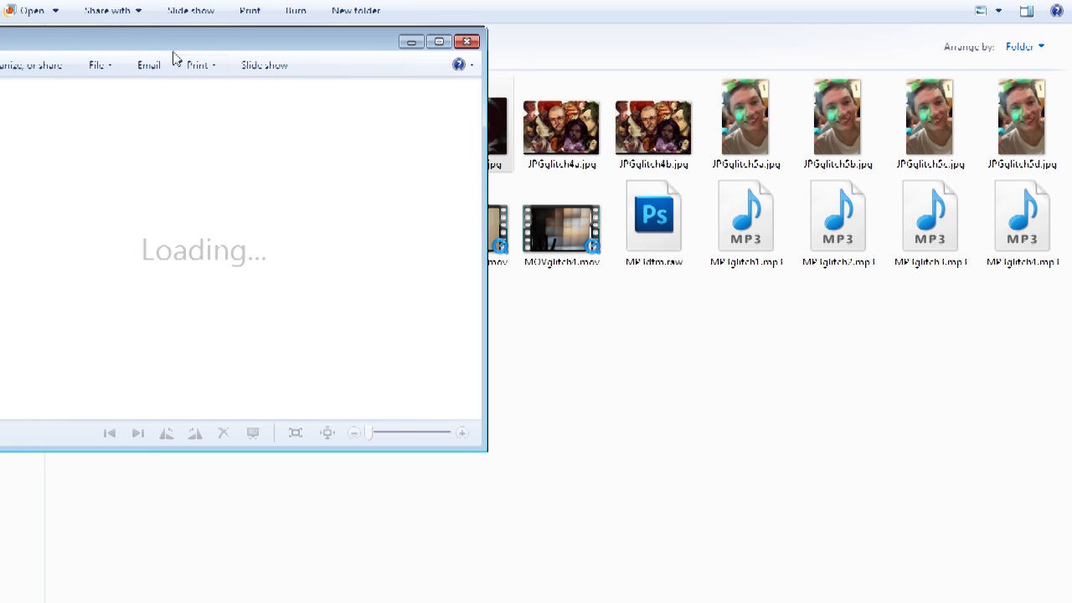
pyautogui.moveTo(213, 41); pyautogui.dragTo(248, 35)
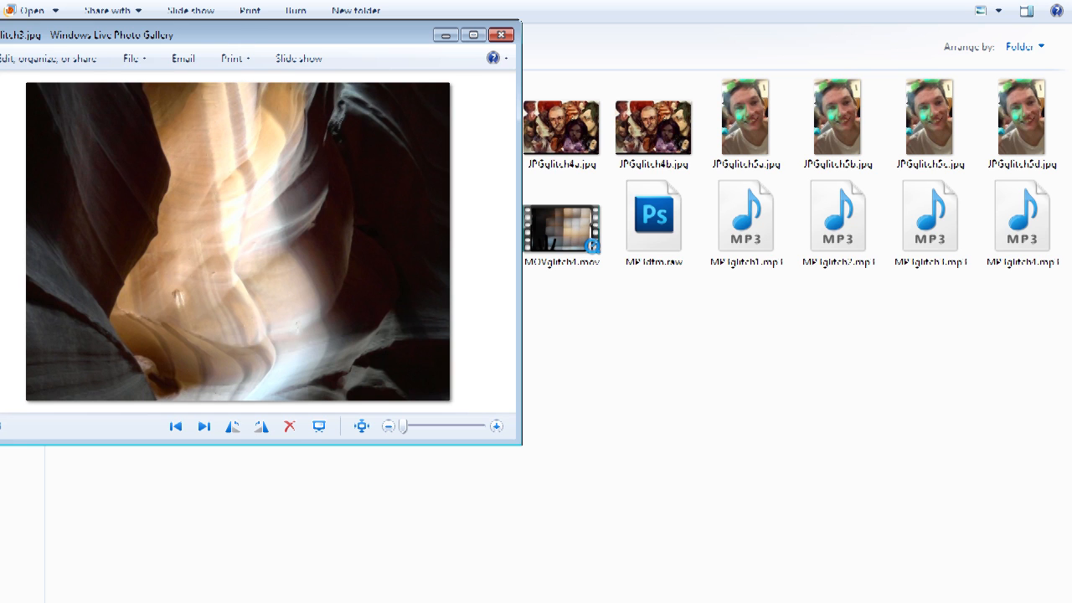
pyautogui.moveTo(383, 44); pyautogui.dragTo(437, 55)
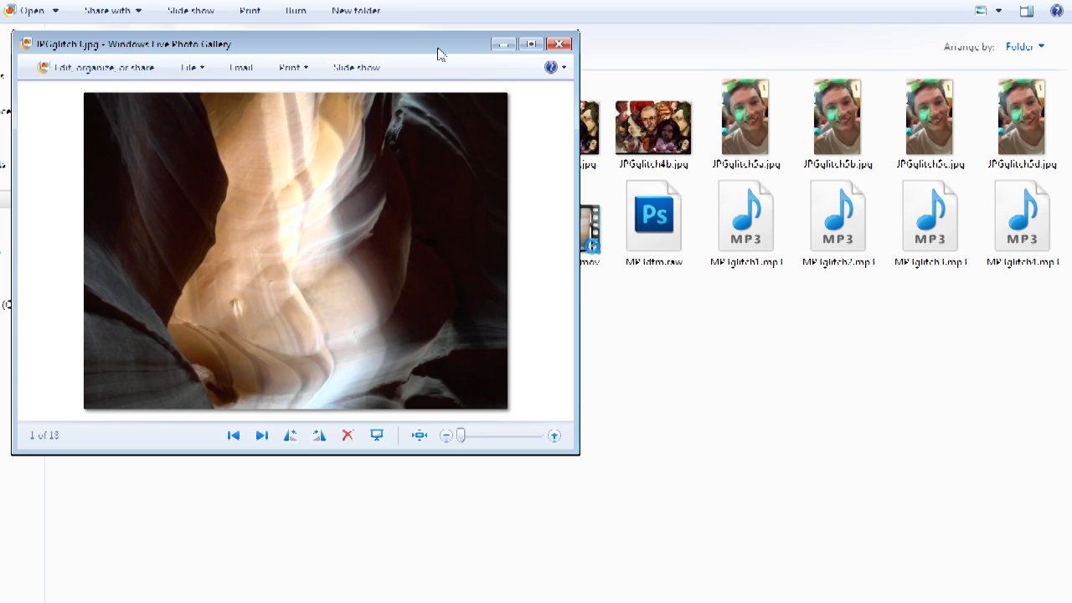
pyautogui.click(560, 44)
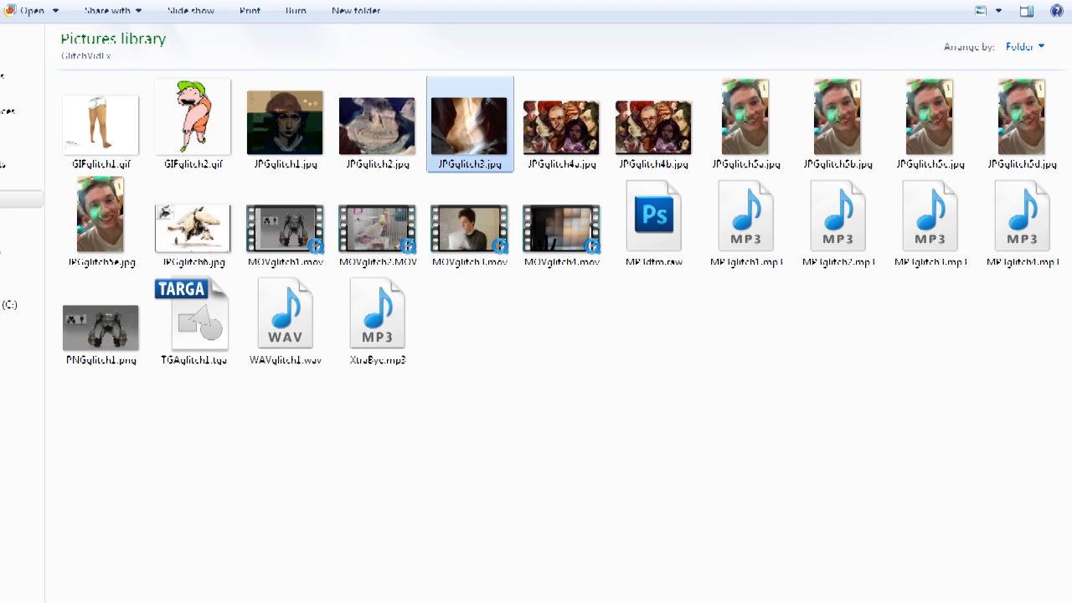
# Step: Switch to HxD, position its window, and open JPGglitch3.jpg in it by dropping the file onto the editor
pyautogui.click(82, 602)
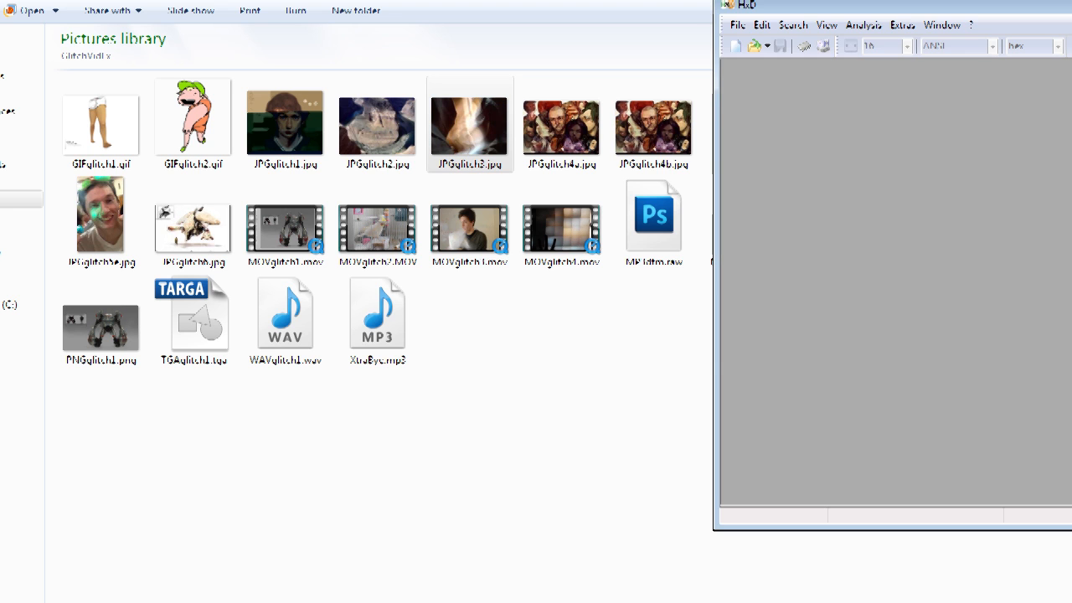
pyautogui.moveTo(978, 2); pyautogui.dragTo(614, 29)
pyautogui.moveTo(494, 37); pyautogui.dragTo(672, 43)
pyautogui.moveTo(469, 127); pyautogui.dragTo(675, 180)
pyautogui.moveTo(720, 33); pyautogui.dragTo(205, 32)
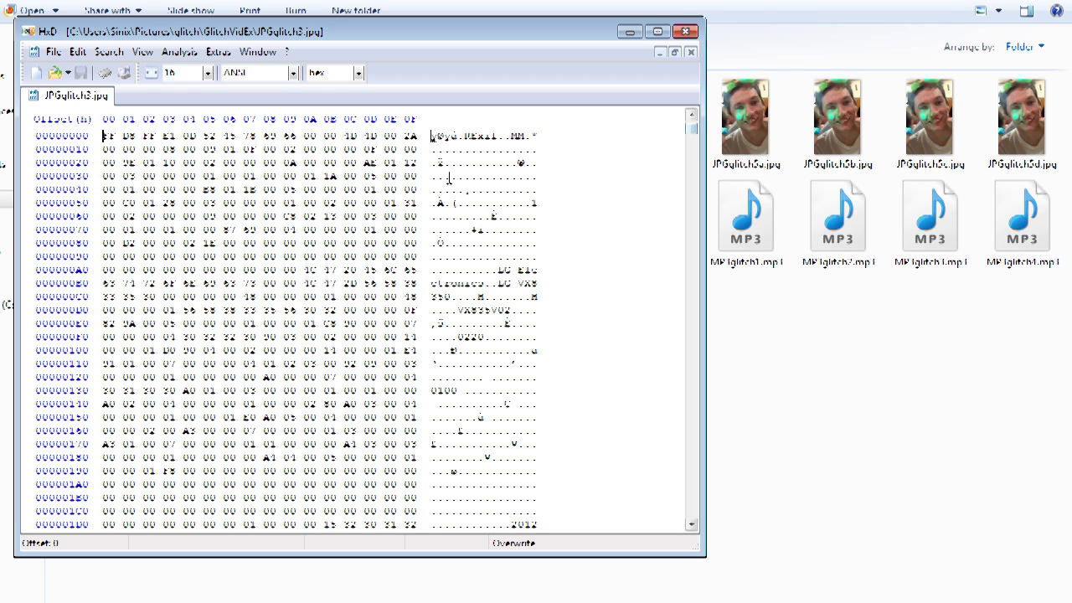
# Step: Scroll into JPGglitch3.jpg's image data and overwrite a pair of bytes with CC, cancelling the file-size change
pyautogui.moveTo(693, 132); pyautogui.dragTo(692, 194)
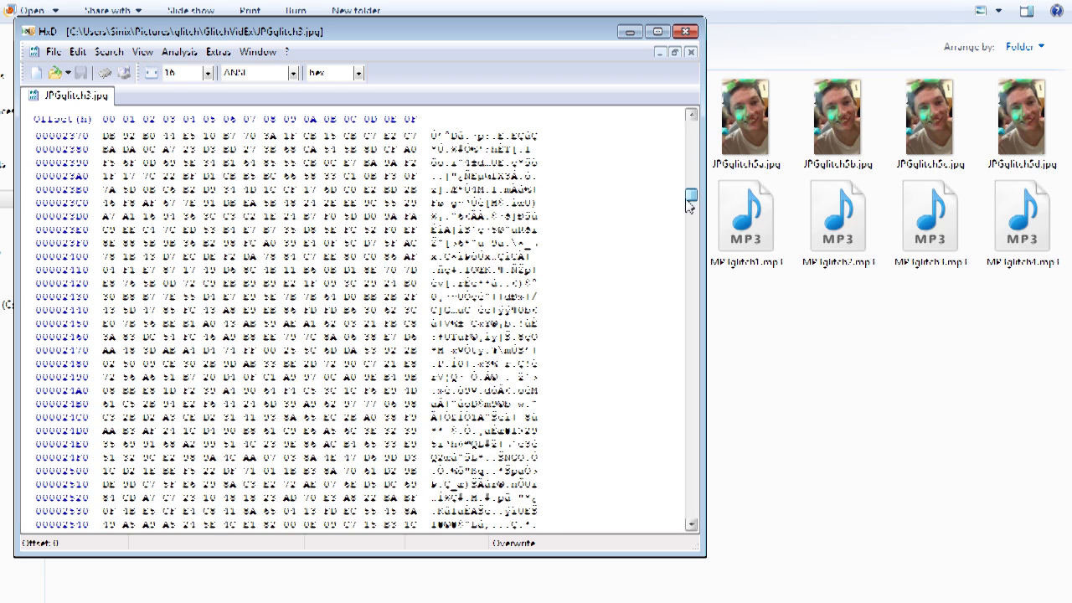
pyautogui.moveTo(431, 163); pyautogui.dragTo(539, 486)
pyautogui.click(510, 309)
pyautogui.moveTo(694, 199); pyautogui.dragTo(694, 268)
pyautogui.click(289, 269)
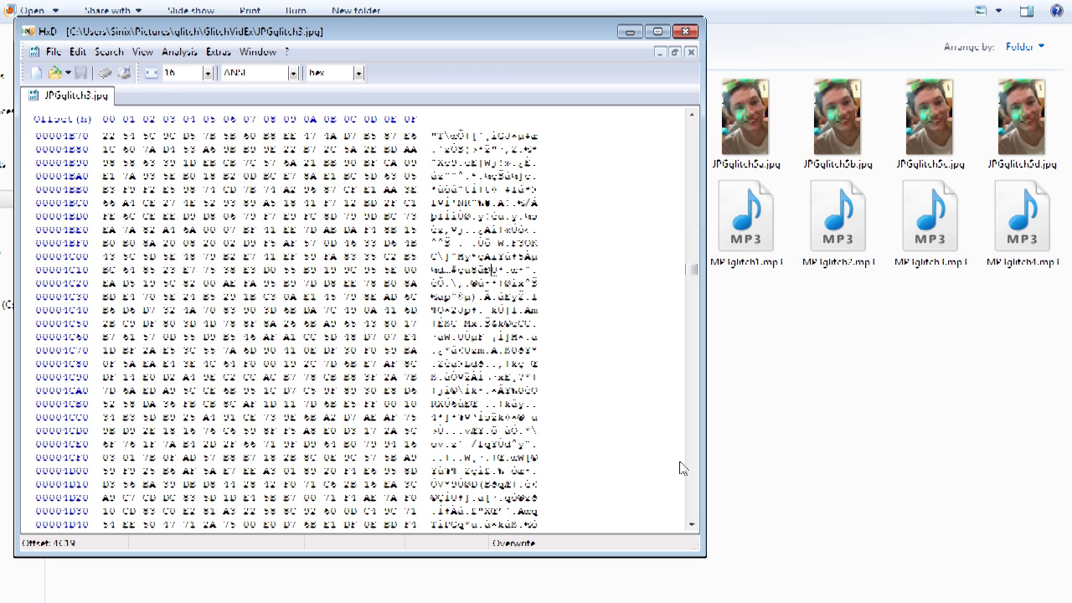
pyautogui.write('cccc')
pyautogui.press('BackSpace')
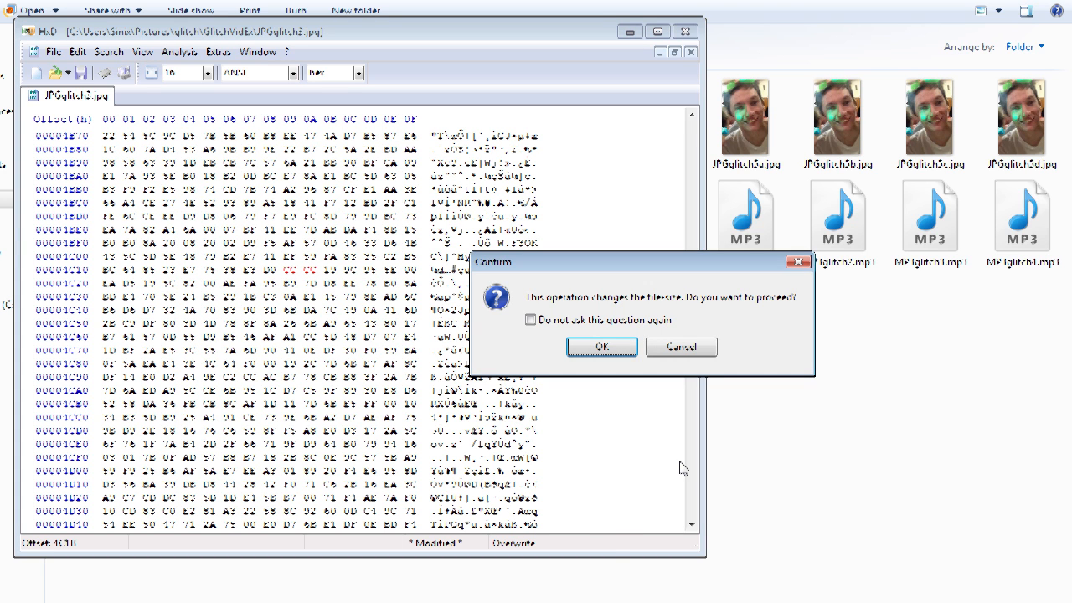
pyautogui.click(675, 352)
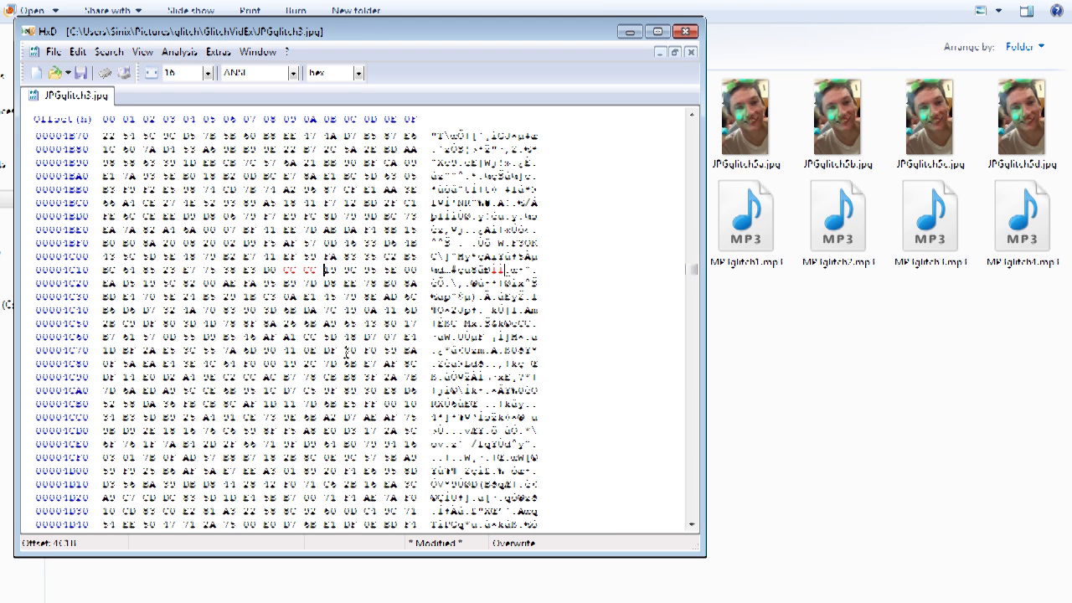
# Step: Overwrite several more bytes further down with the values 56, 86 and 8, then save the file
pyautogui.click(312, 269)
pyautogui.click(250, 365)
pyautogui.click(189, 456)
pyautogui.write('56')
pyautogui.click(311, 499)
pyautogui.write('86')
pyautogui.click(392, 498)
pyautogui.write('8')
pyautogui.click(386, 471)
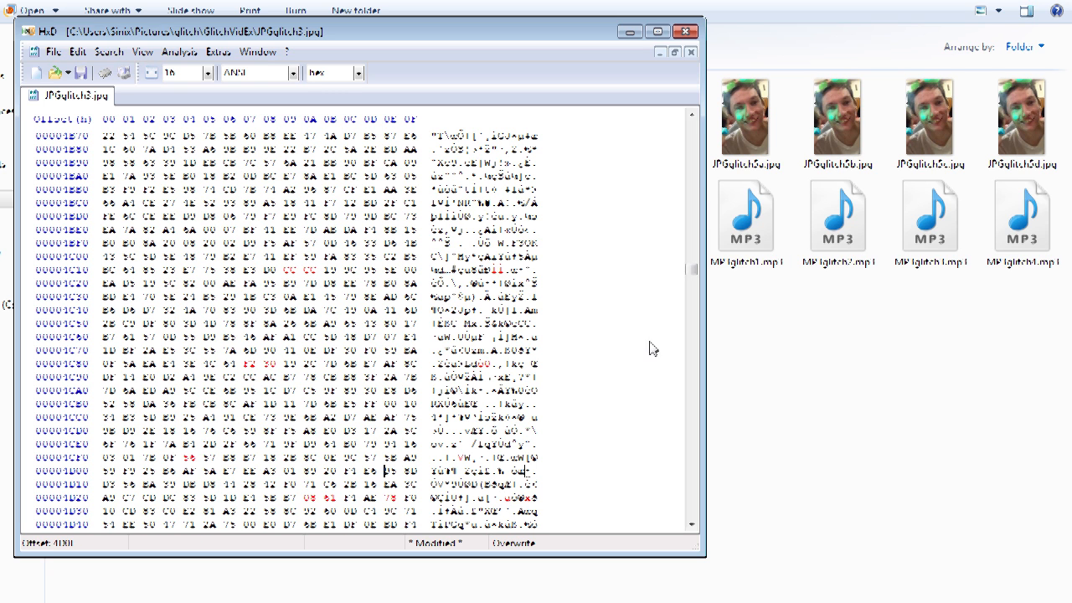
pyautogui.click(53, 51)
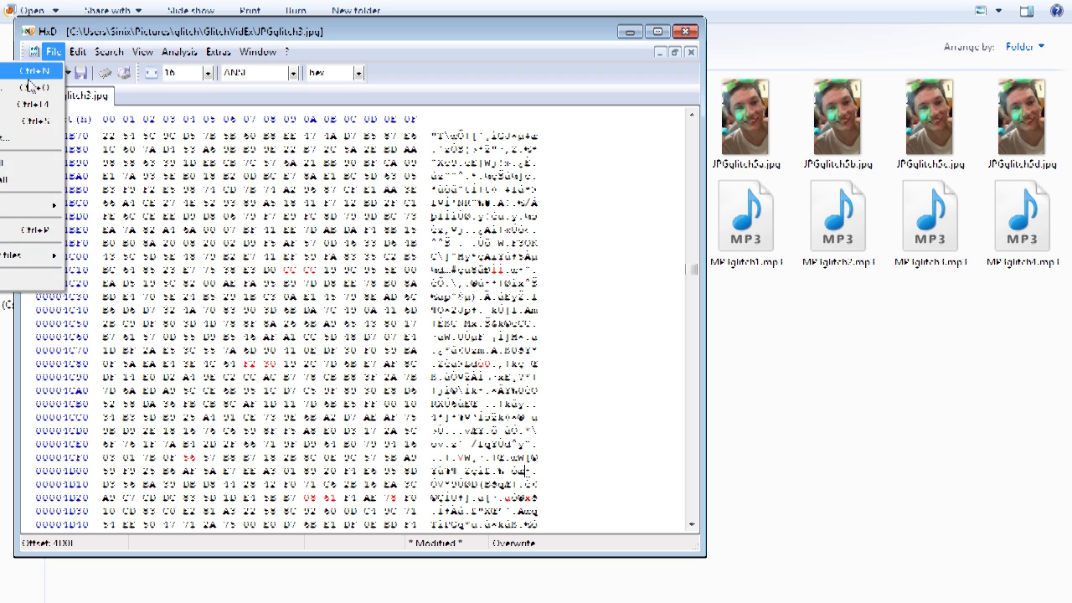
pyautogui.click(21, 126)
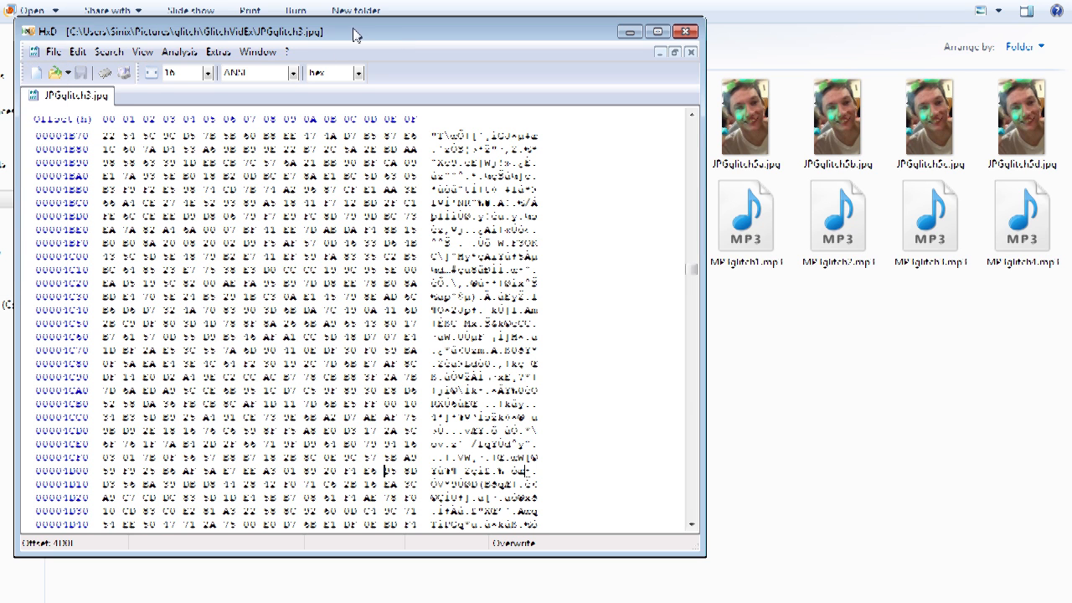
# Step: Move the hex editor aside and preview the edited JPGglitch3.jpg in the photo viewer, then close it
pyautogui.moveTo(353, 34); pyautogui.dragTo(893, 69)
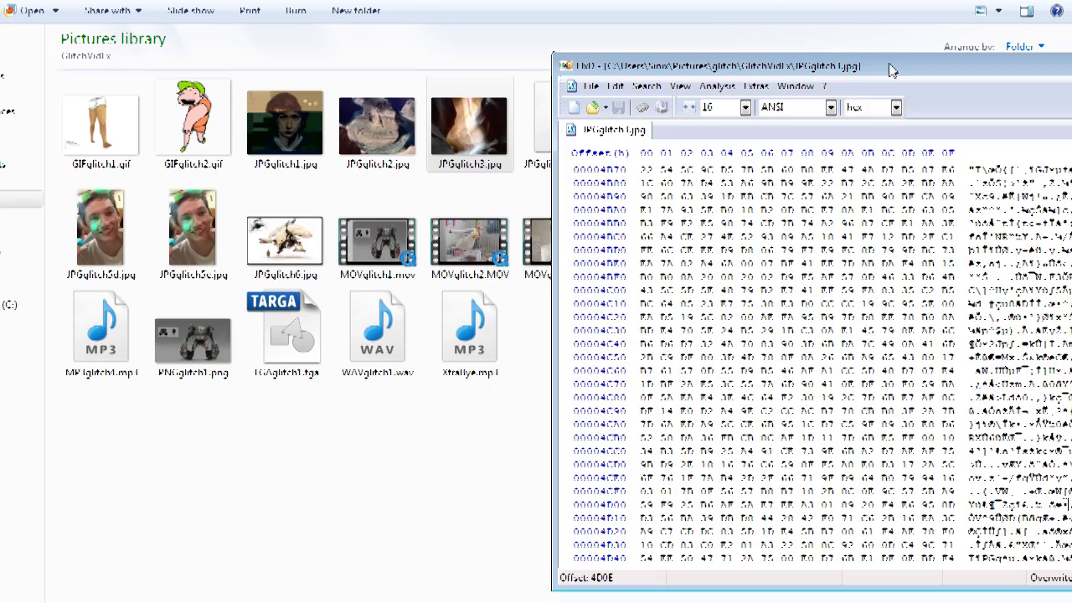
pyautogui.doubleClick(452, 132)
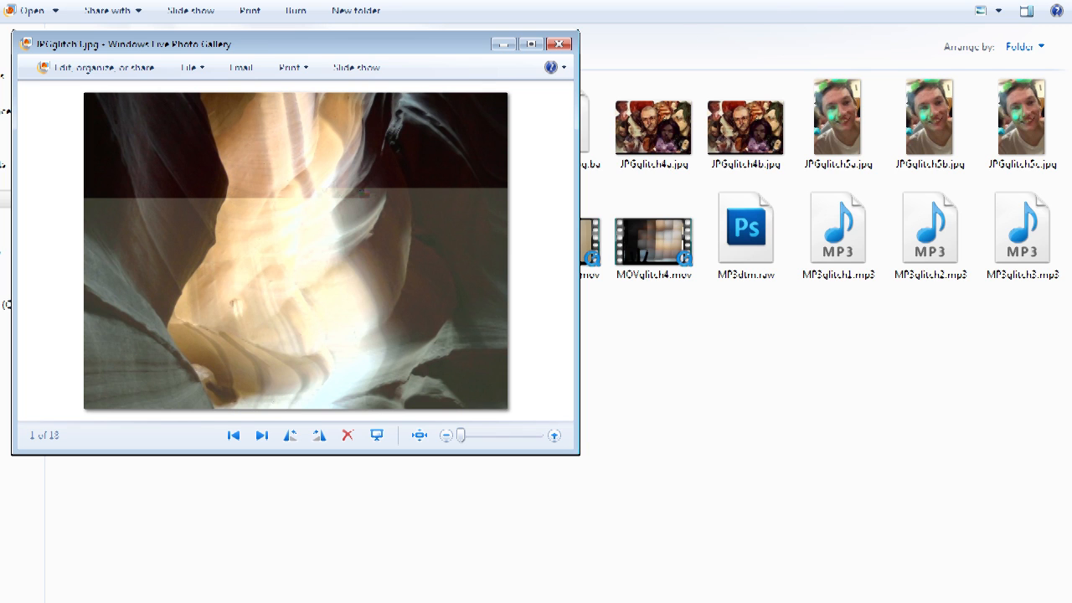
pyautogui.click(560, 44)
# Step: Back in HxD, replace all occurrences of hex value 7f with 6d in JPGglitch3.jpg
pyautogui.hotkey('alt', 'Tab')
pyautogui.moveTo(1069, 67); pyautogui.dragTo(837, 55)
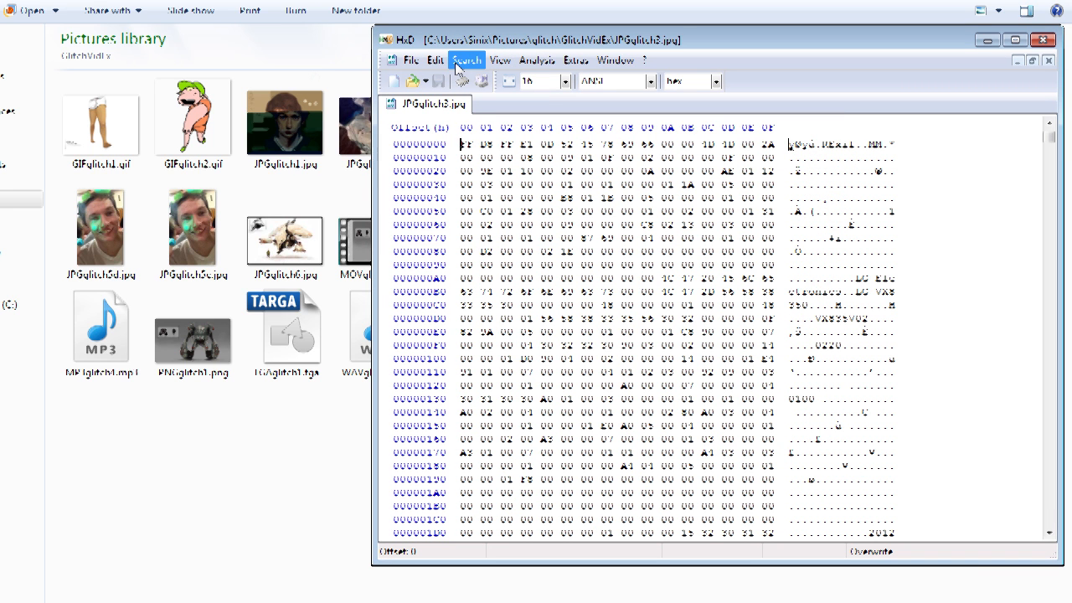
pyautogui.click(457, 69)
pyautogui.click(446, 97)
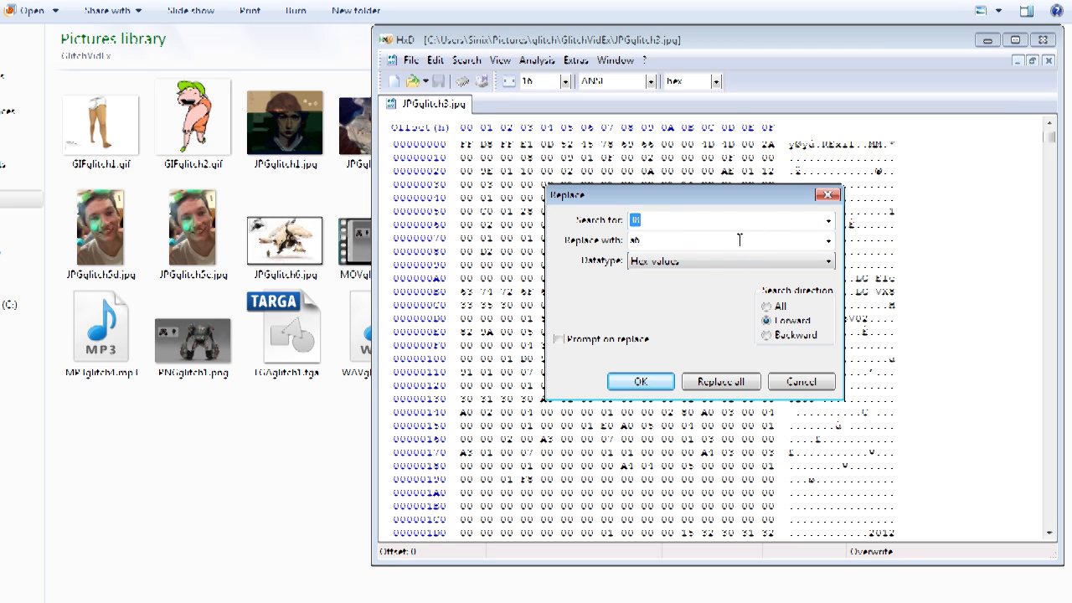
pyautogui.click(826, 263)
pyautogui.click(659, 291)
pyautogui.moveTo(649, 222); pyautogui.dragTo(564, 227)
pyautogui.write('7f')
pyautogui.moveTo(682, 244); pyautogui.dragTo(615, 235)
pyautogui.write('6d')
pyautogui.click(720, 381)
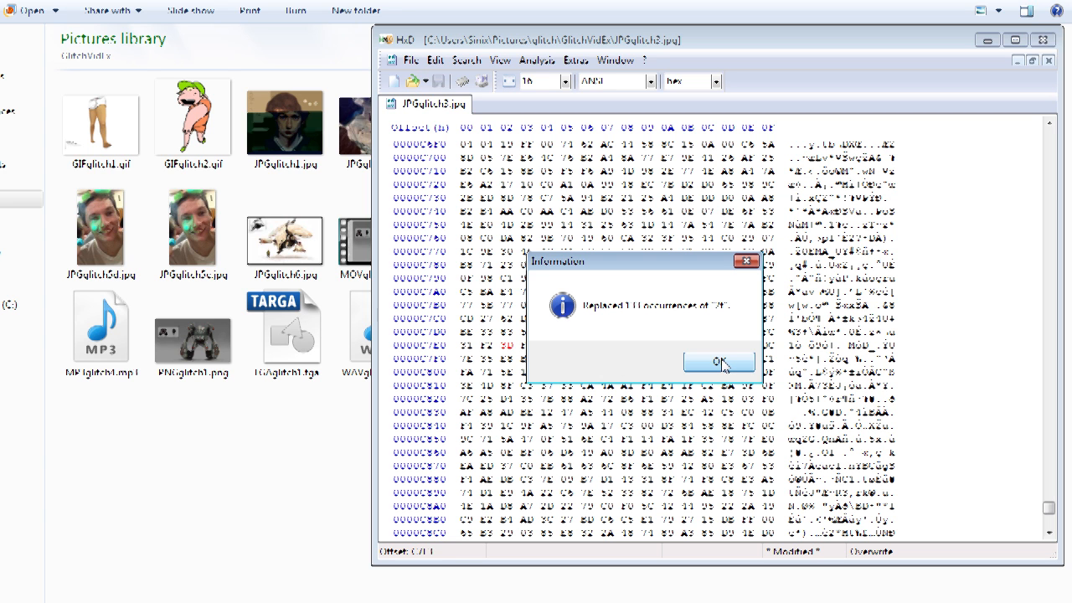
pyautogui.click(721, 361)
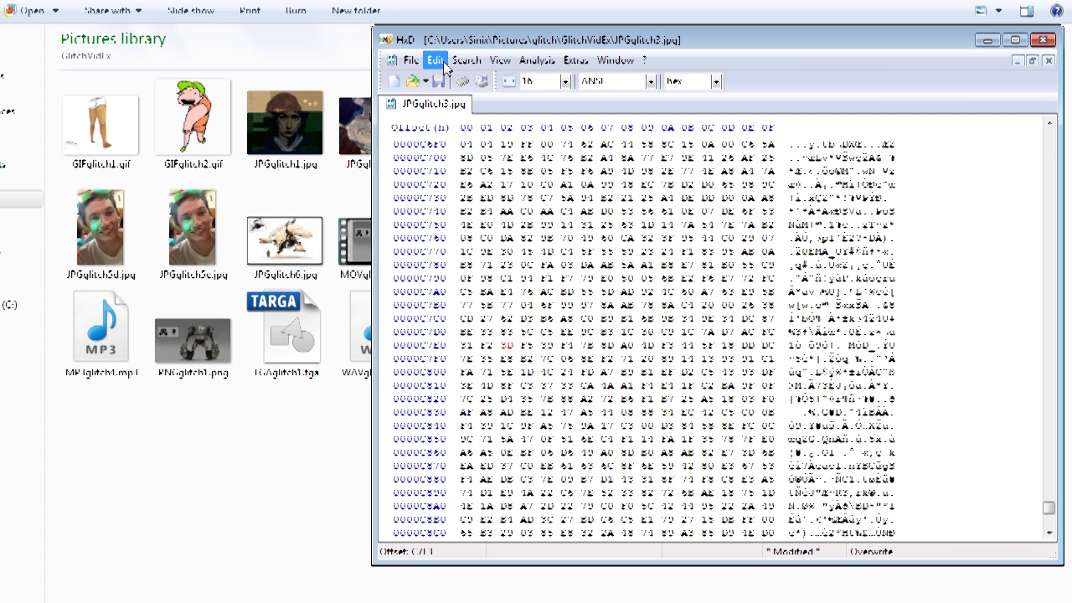
# Step: Save the file and preview JPGglitch3.jpg in the photo viewer, enlarging the window before closing it
pyautogui.click(413, 61)
pyautogui.click(339, 129)
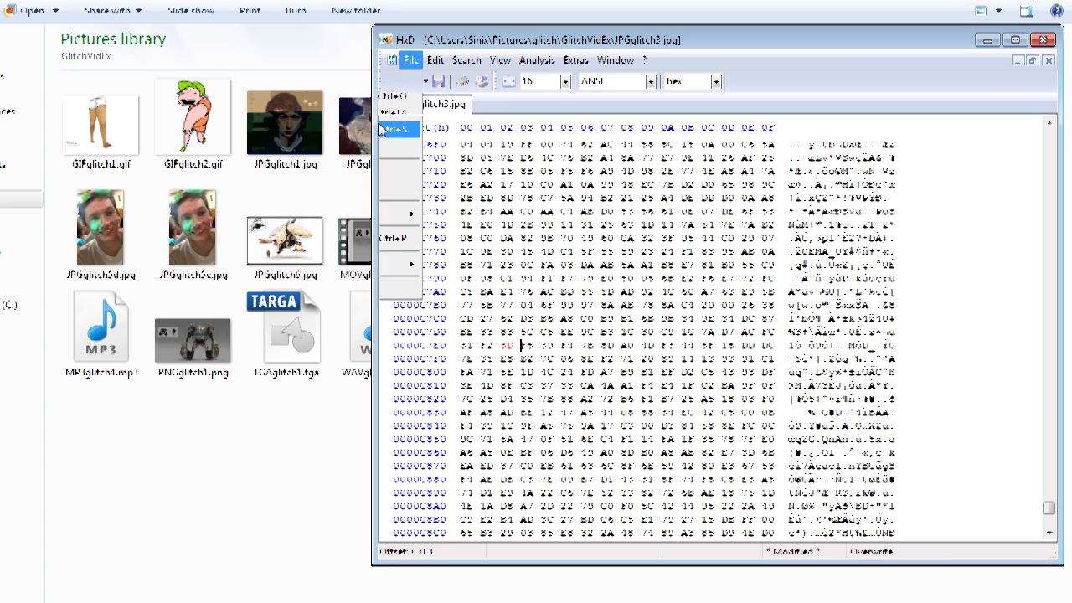
pyautogui.moveTo(551, 45); pyautogui.dragTo(814, 52)
pyautogui.doubleClick(475, 132)
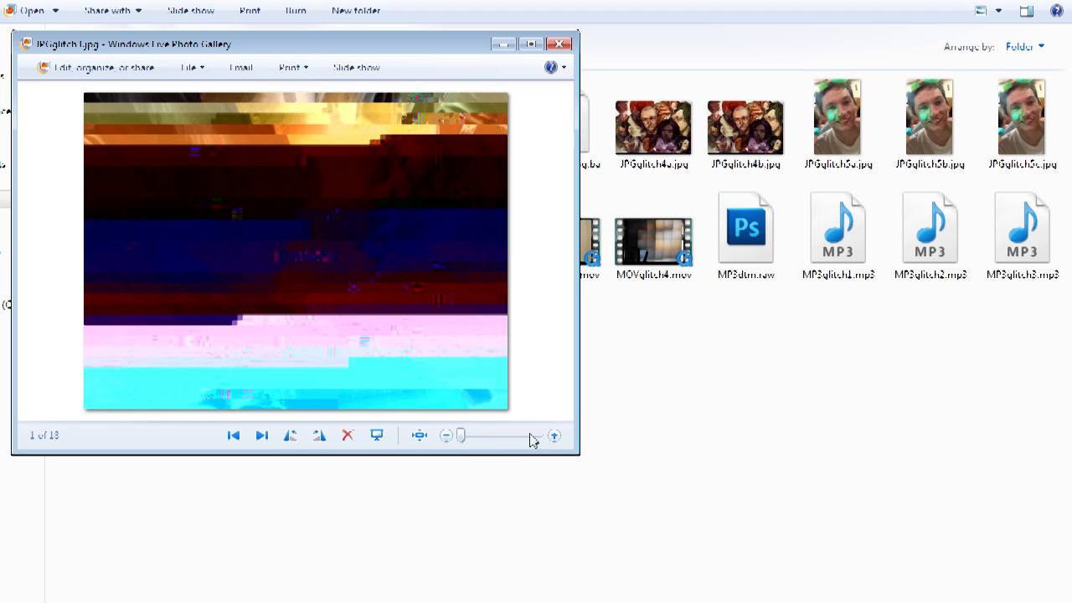
pyautogui.moveTo(465, 442); pyautogui.dragTo(491, 439)
pyautogui.moveTo(570, 448); pyautogui.dragTo(936, 555)
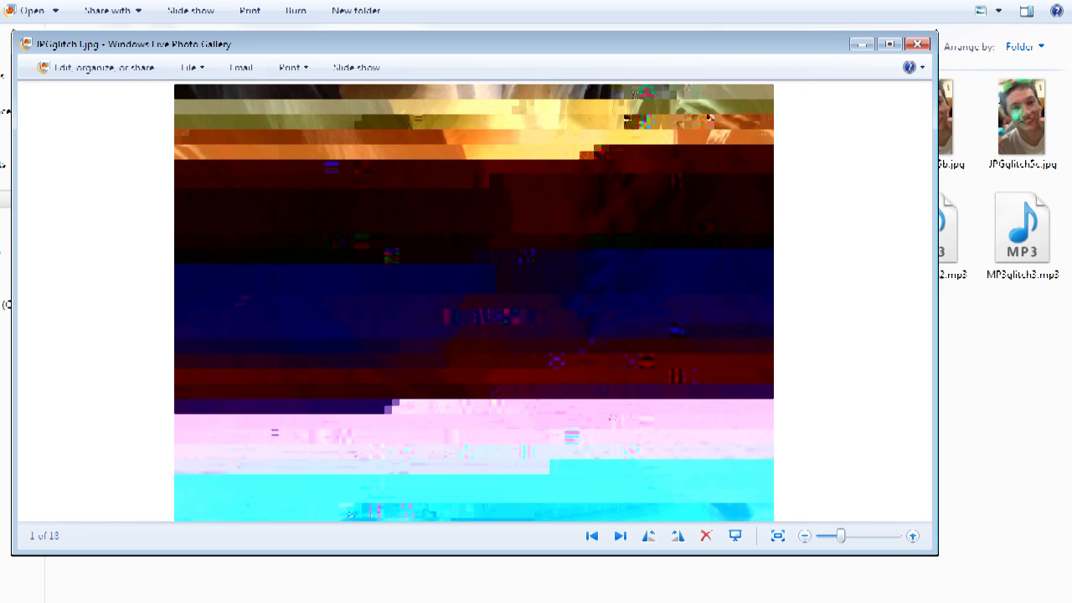
pyautogui.click(919, 44)
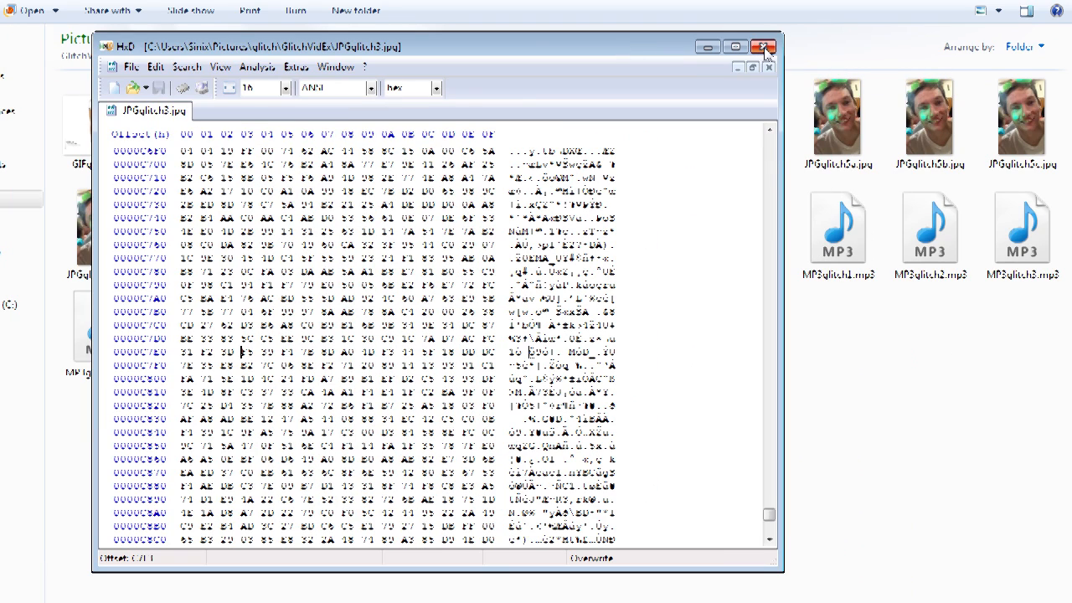
# Step: Close the JPGglitch3.jpg tab and exit HxD
pyautogui.click(768, 67)
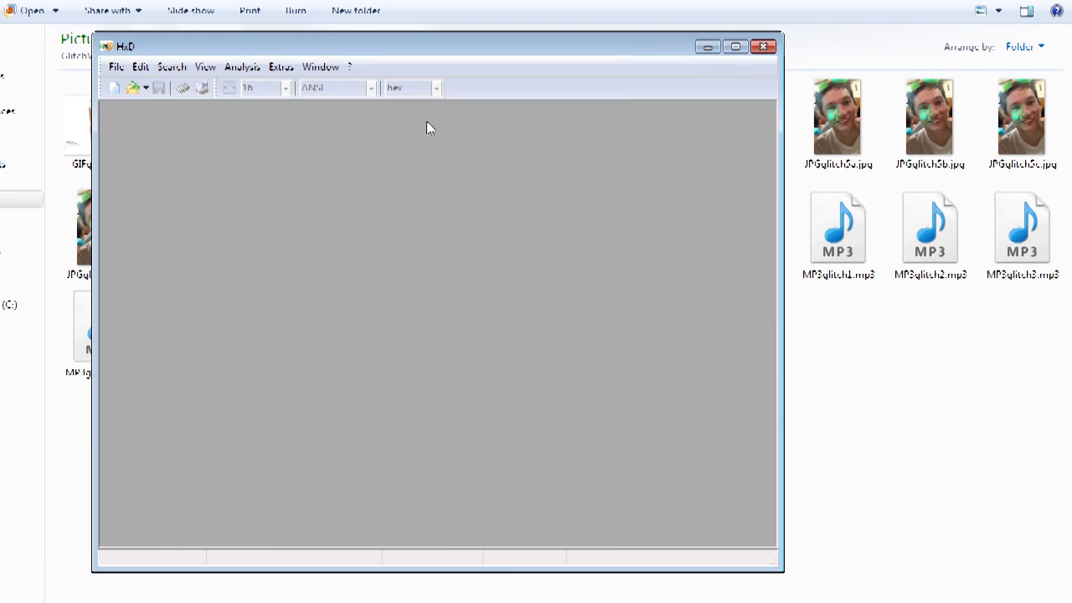
pyautogui.click(771, 49)
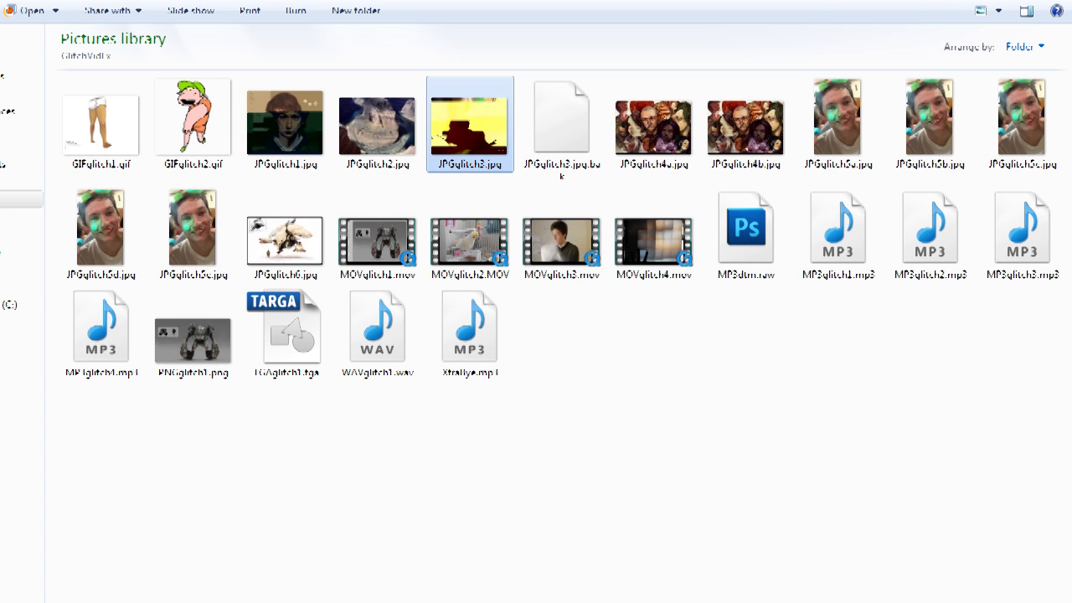
pyautogui.moveTo(272, 221)
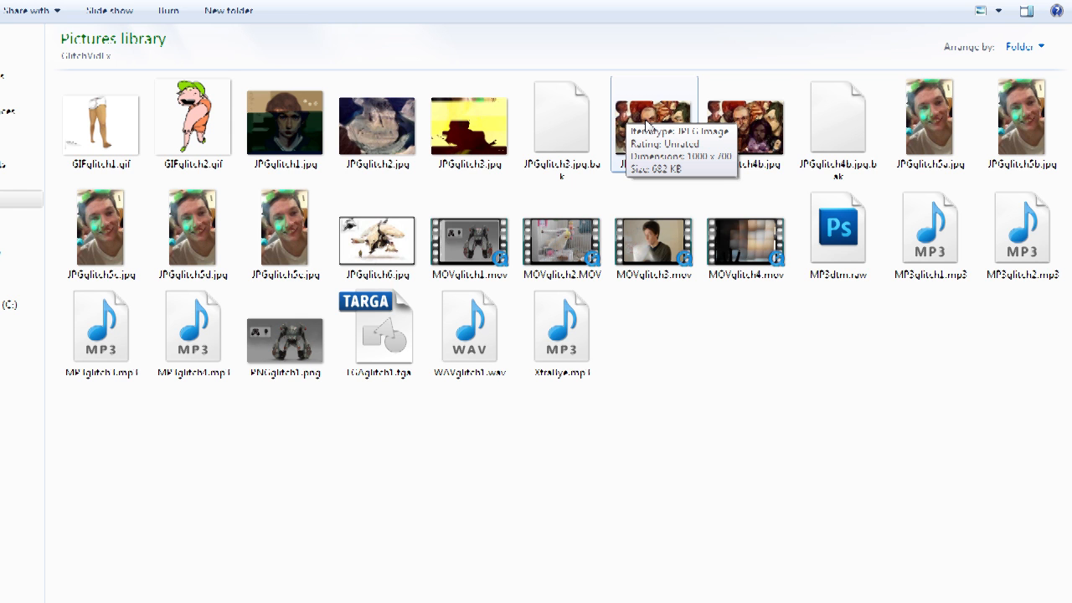
# Step: Open JPGglitch4a.jpg with Adobe Photoshop CS5.1, continuing past the damaged-document warning
pyautogui.doubleClick(645, 124)
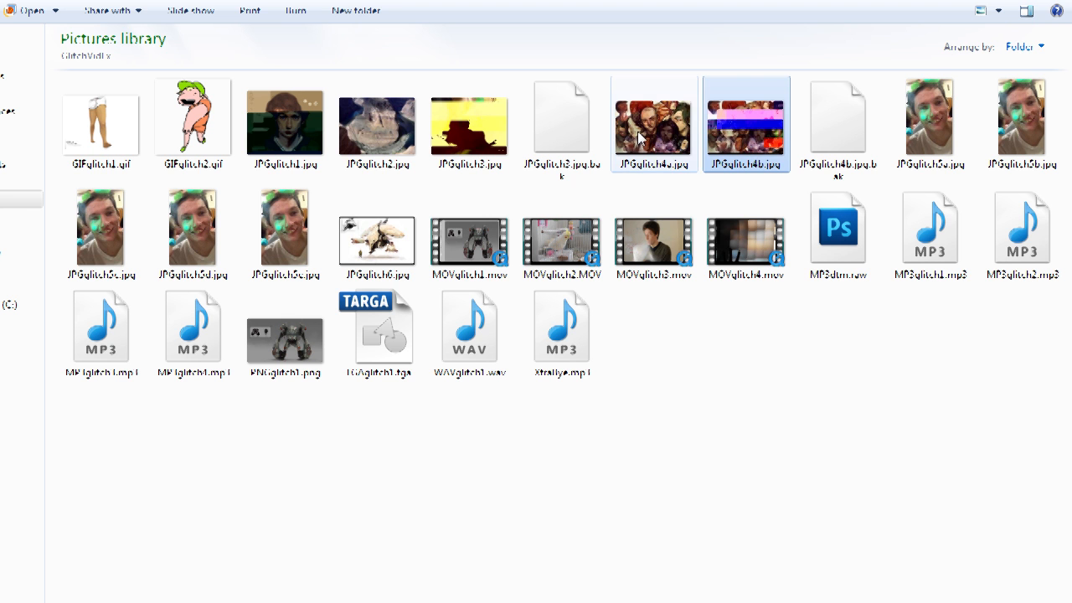
pyautogui.rightClick(642, 138)
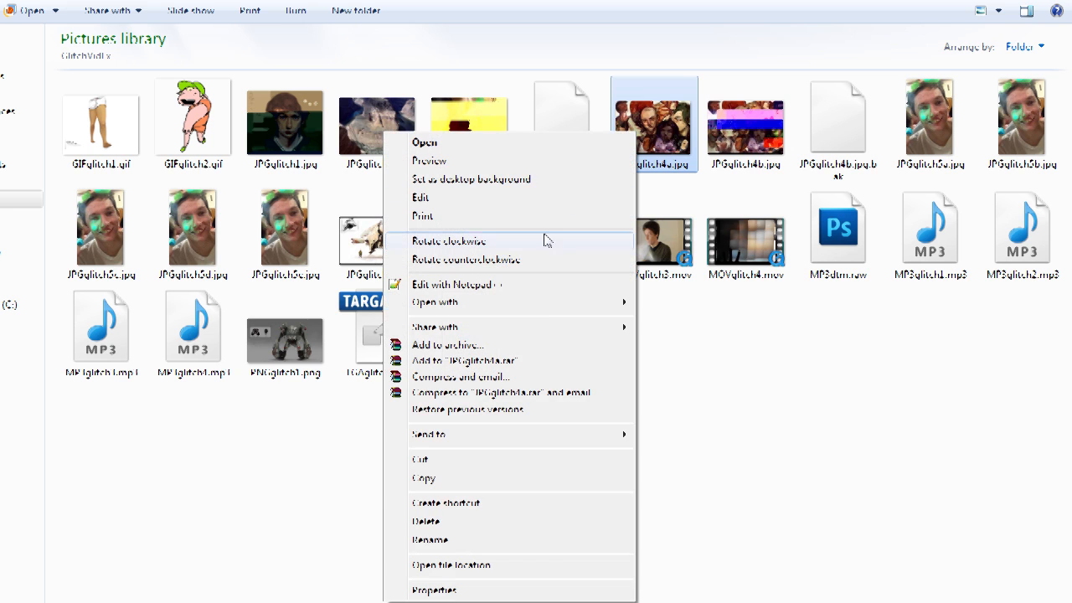
pyautogui.moveTo(547, 310)
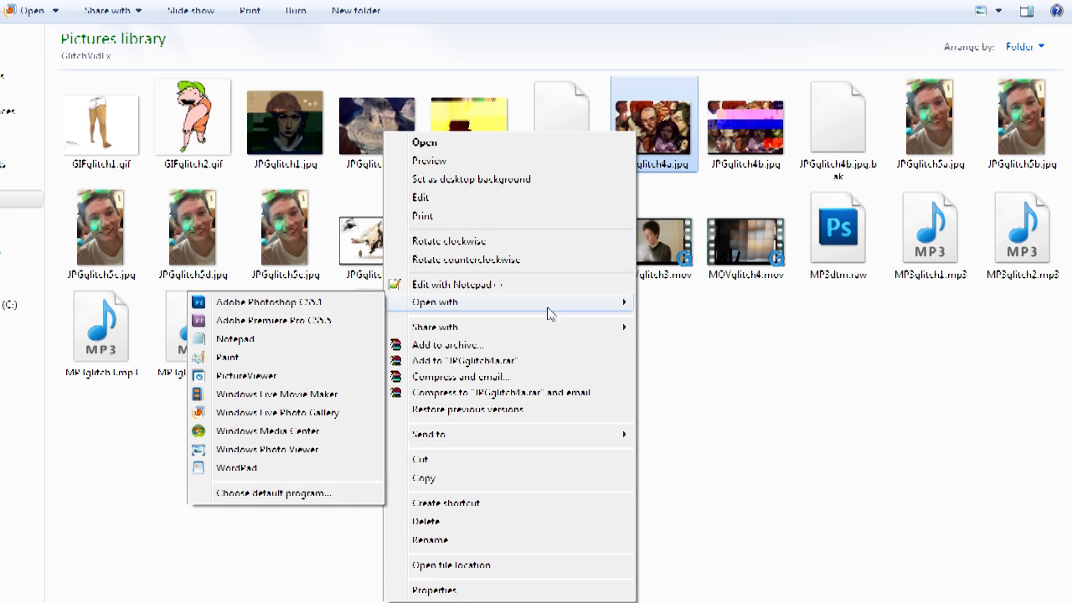
pyautogui.click(291, 303)
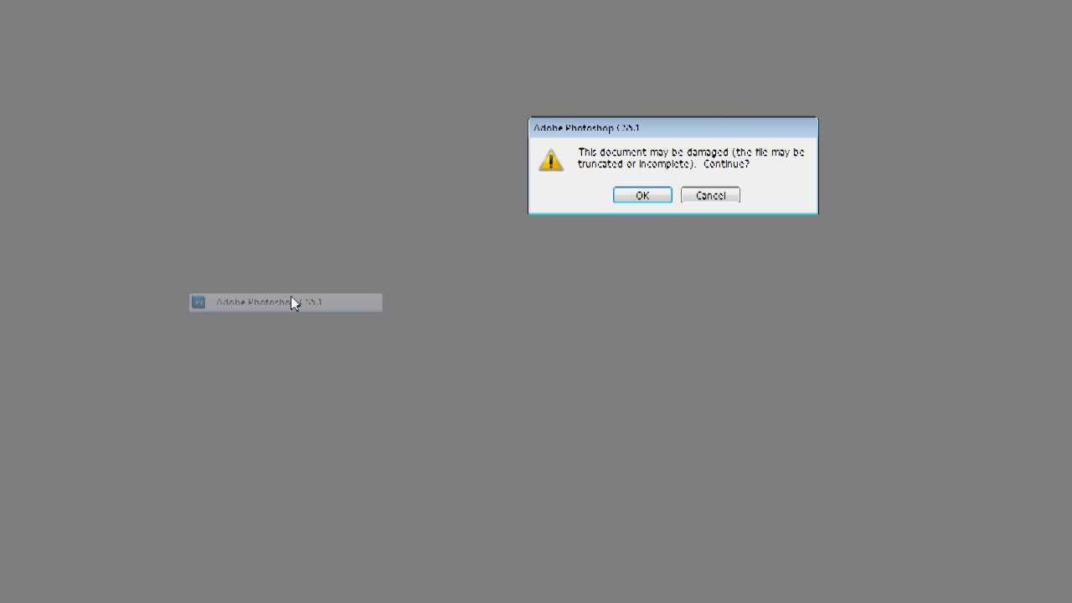
pyautogui.click(634, 199)
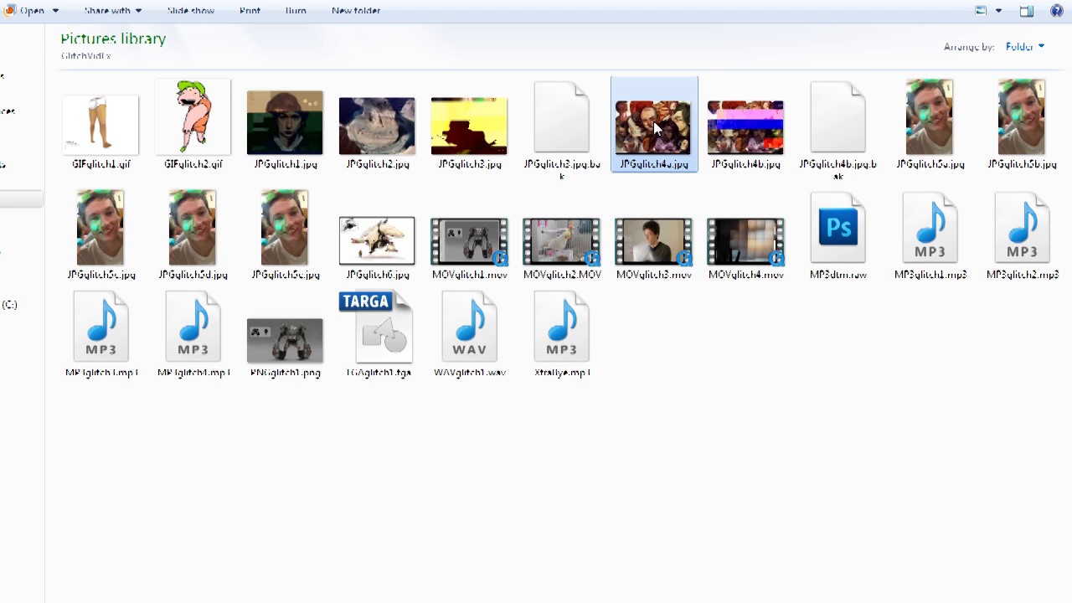
# Step: Open JPGglitch4a.jpg in the photo viewer and enlarge its window
pyautogui.doubleClick(653, 121)
pyautogui.moveTo(606, 78); pyautogui.dragTo(476, 0)
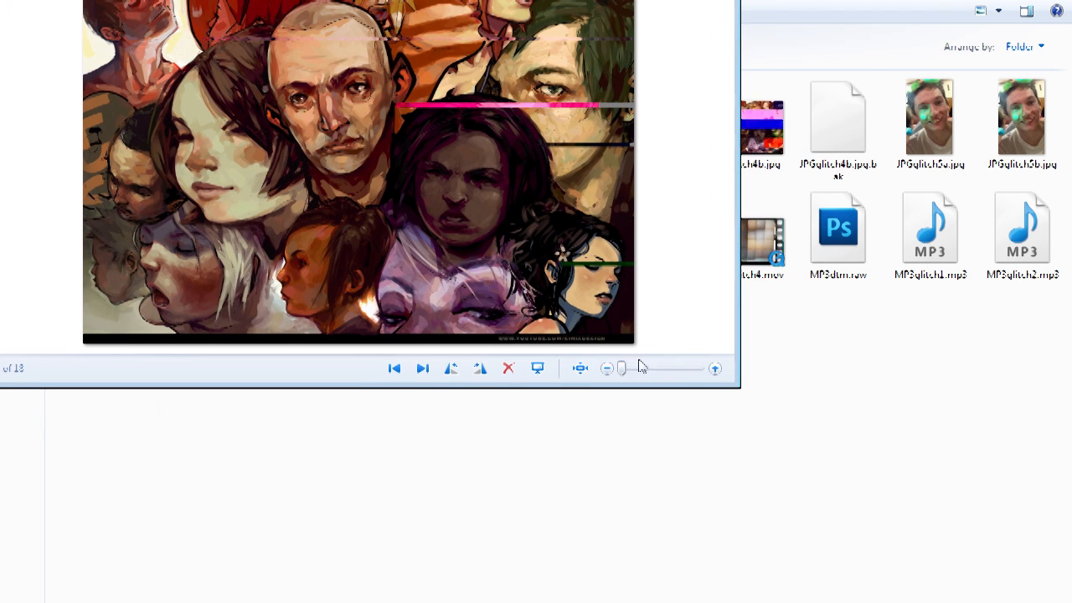
pyautogui.moveTo(739, 387); pyautogui.dragTo(1071, 602)
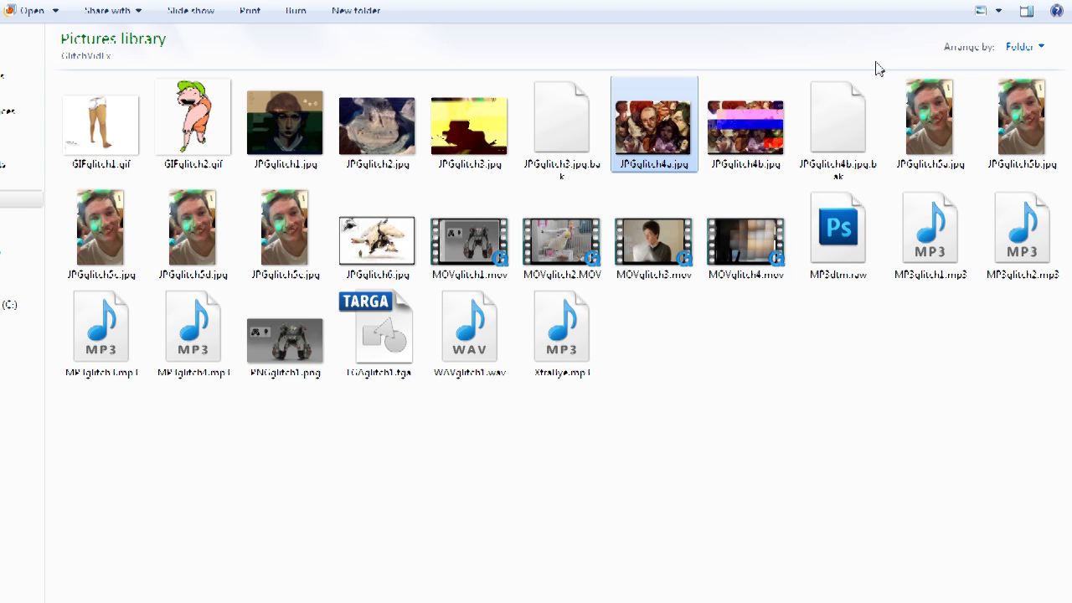
# Step: Open JPGglitch4b.jpg in the photo viewer and reposition its window
pyautogui.doubleClick(762, 127)
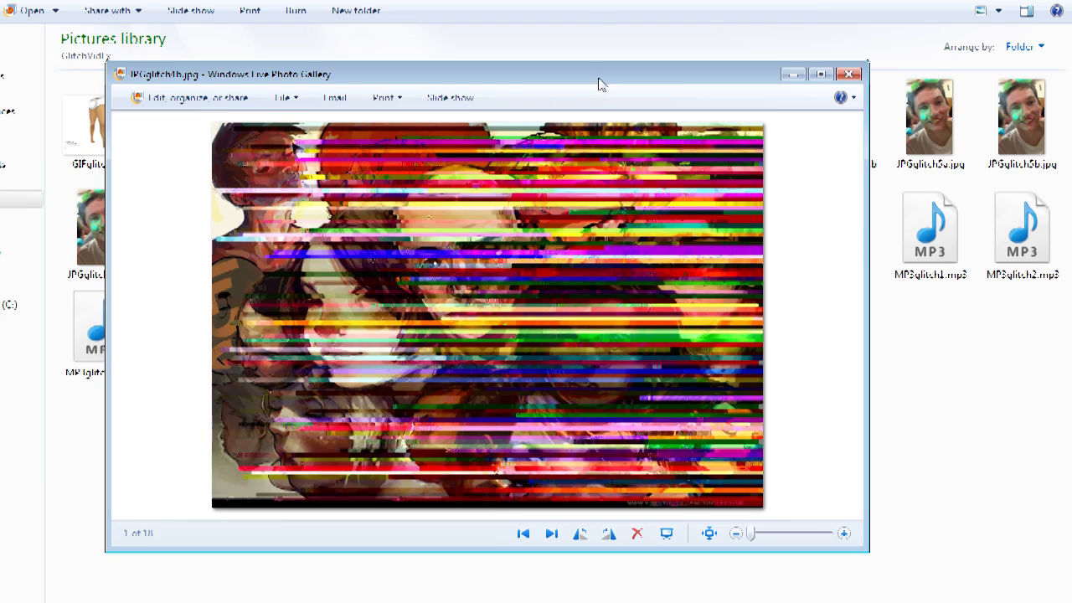
pyautogui.moveTo(599, 79); pyautogui.dragTo(475, 0)
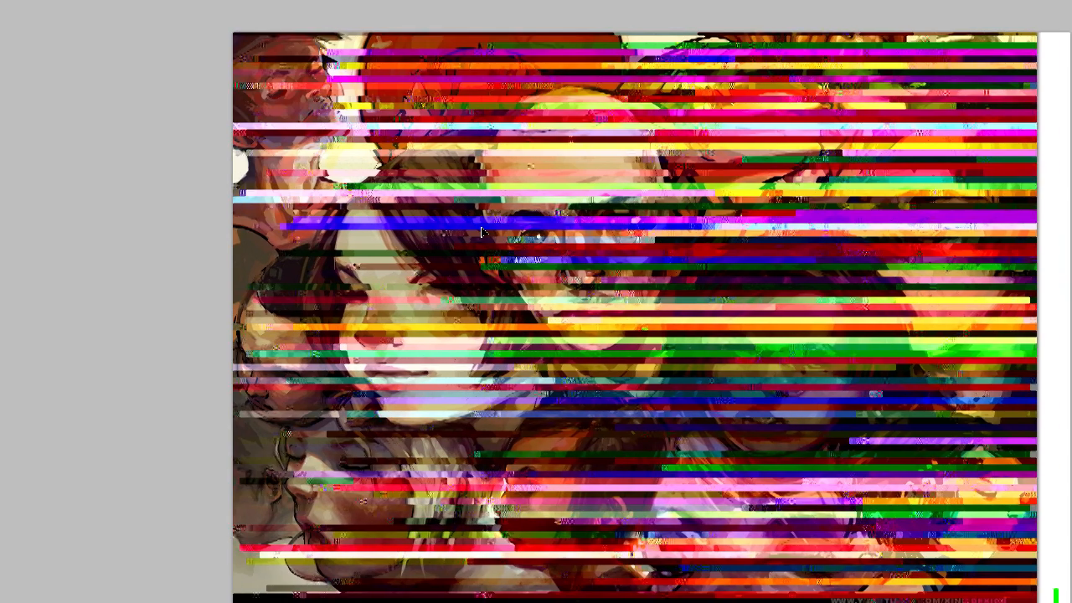
pyautogui.moveTo(482, 232); pyautogui.dragTo(515, 245)
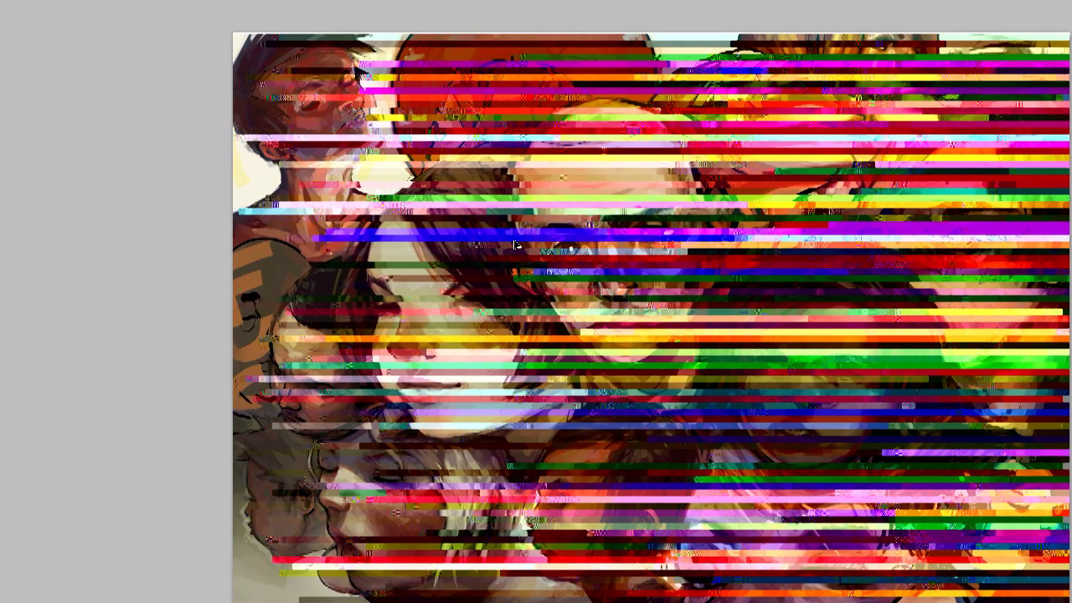
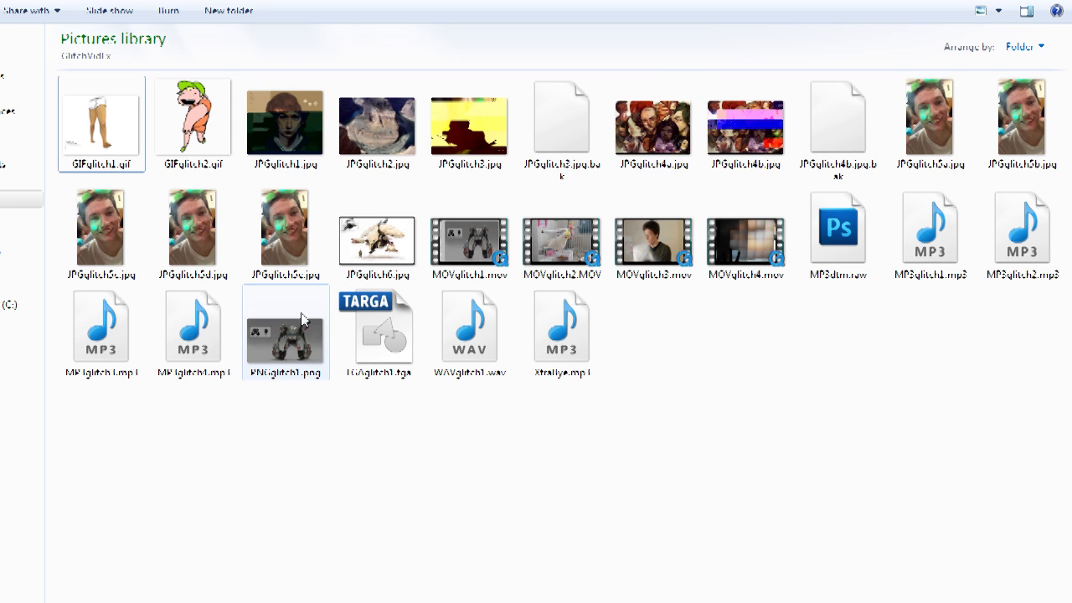
# Step: Open PNGglitch1.png in the photo viewer, reposition its window, and close it
pyautogui.moveTo(270, 374)
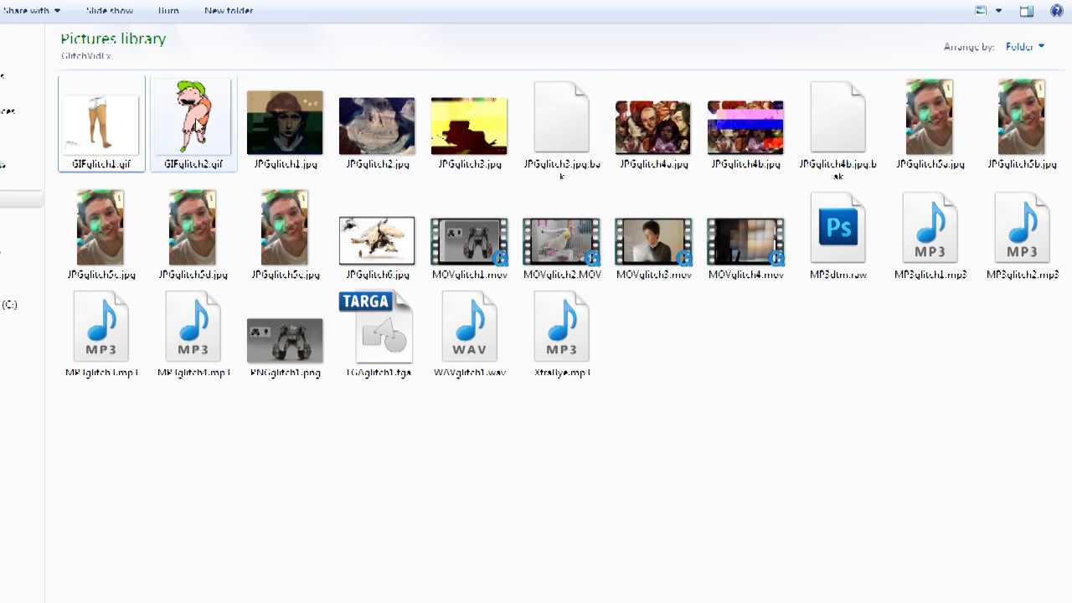
pyautogui.doubleClick(283, 355)
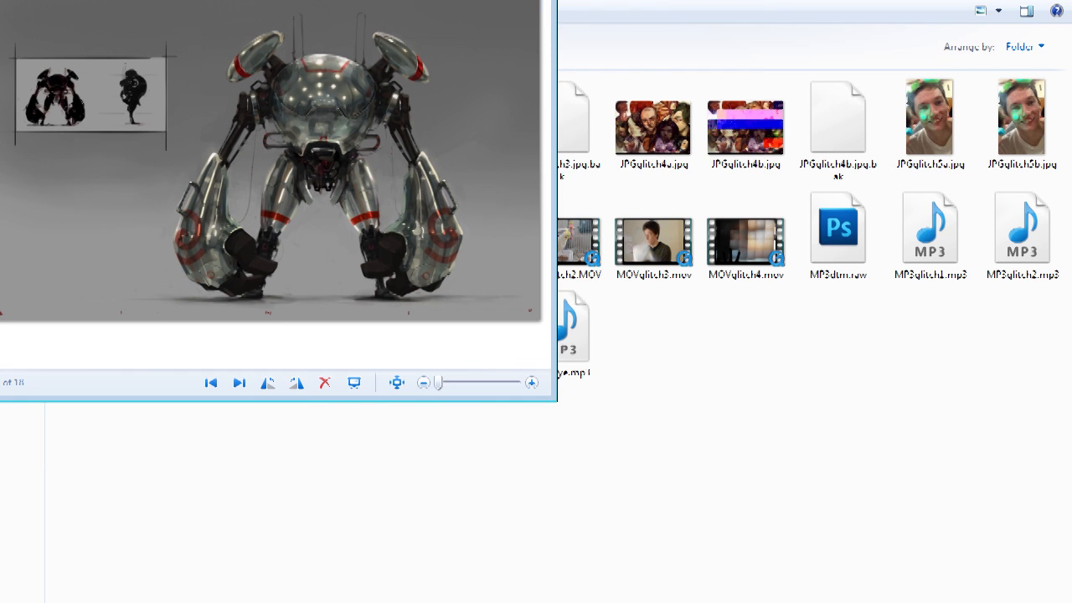
pyautogui.moveTo(223, 0); pyautogui.dragTo(296, 30)
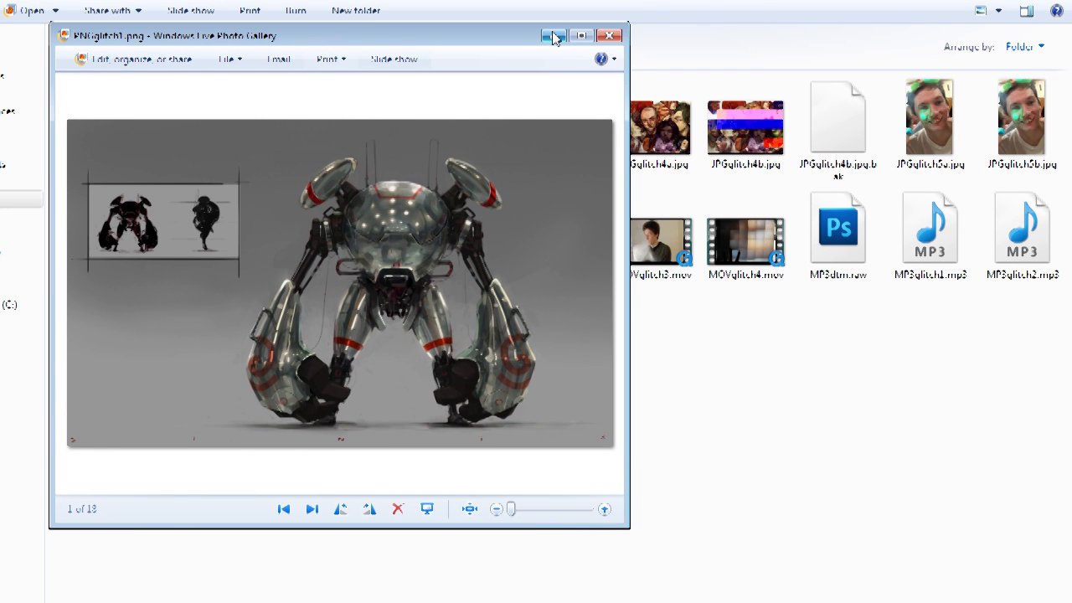
pyautogui.click(613, 35)
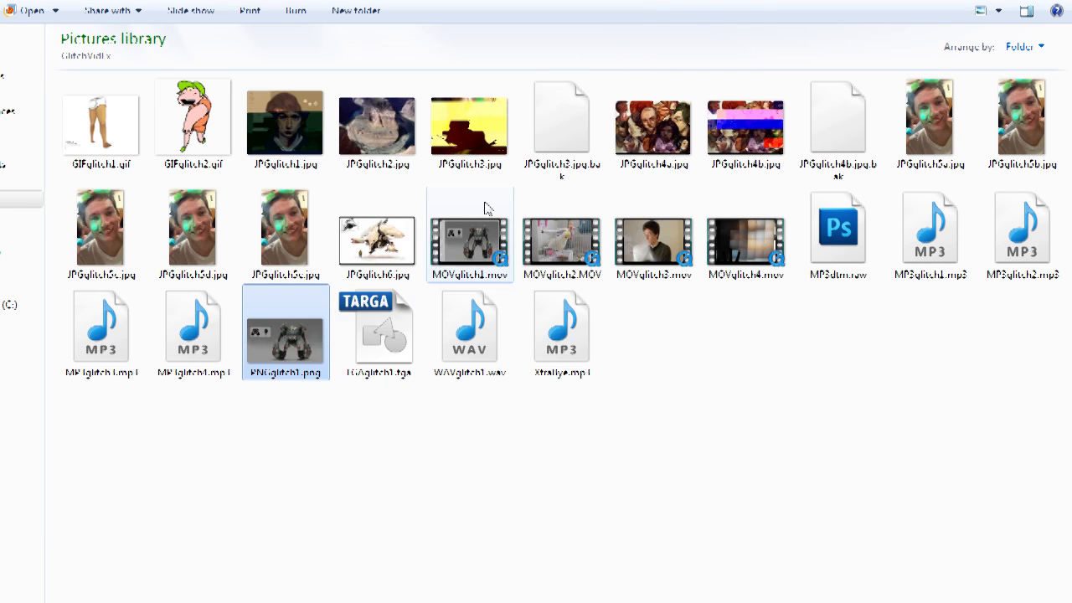
# Step: Open PNGglitch1.png in Notepad++ and in the photo viewer, keeping both windows available side by side
pyautogui.rightClick(293, 353)
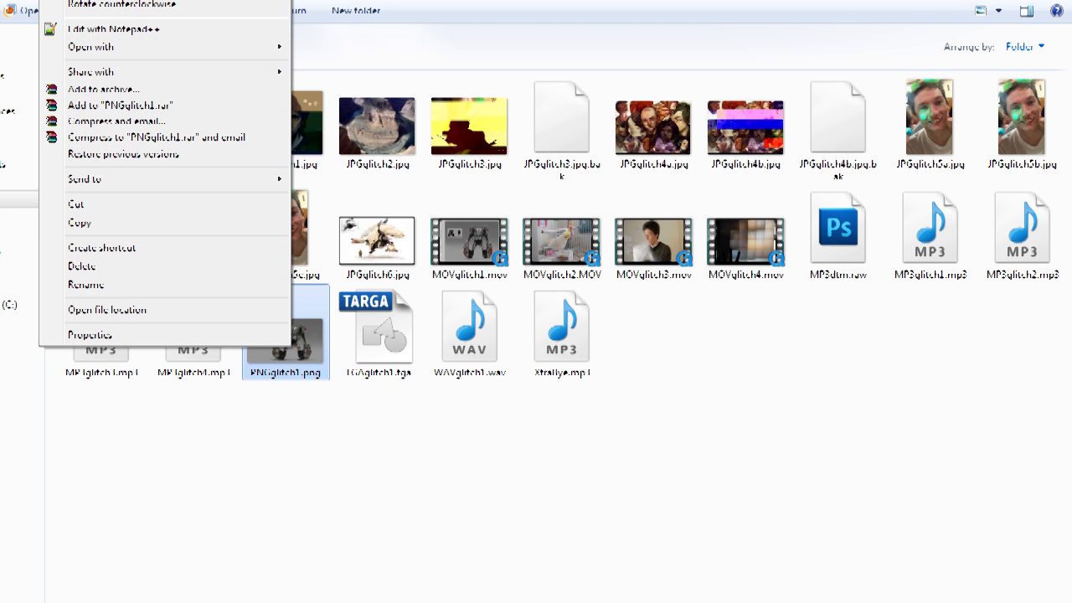
pyautogui.click(147, 31)
pyautogui.doubleClick(278, 328)
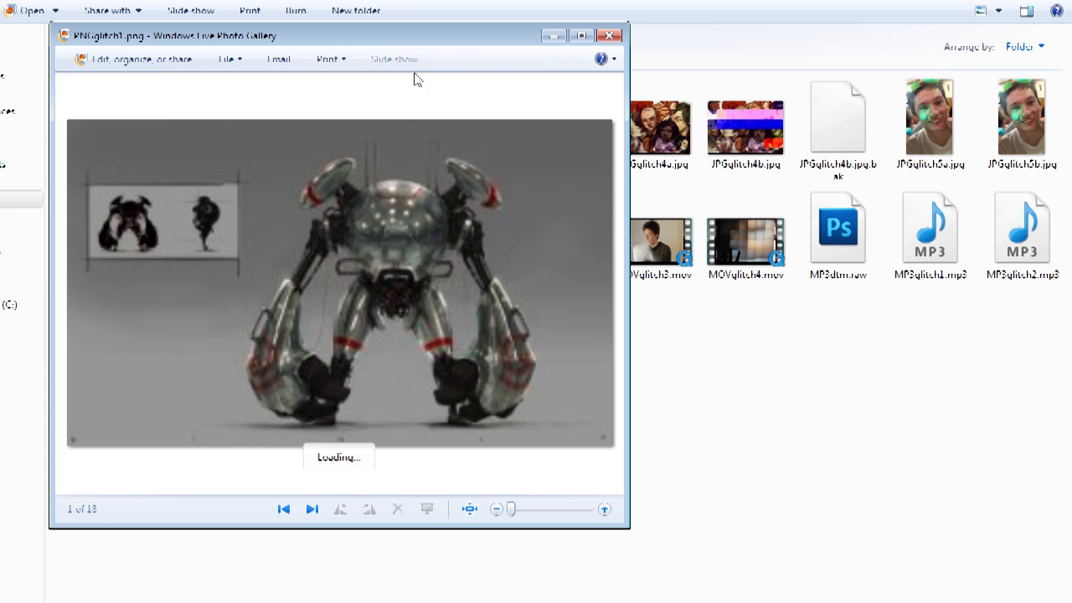
pyautogui.moveTo(416, 36); pyautogui.dragTo(325, 14)
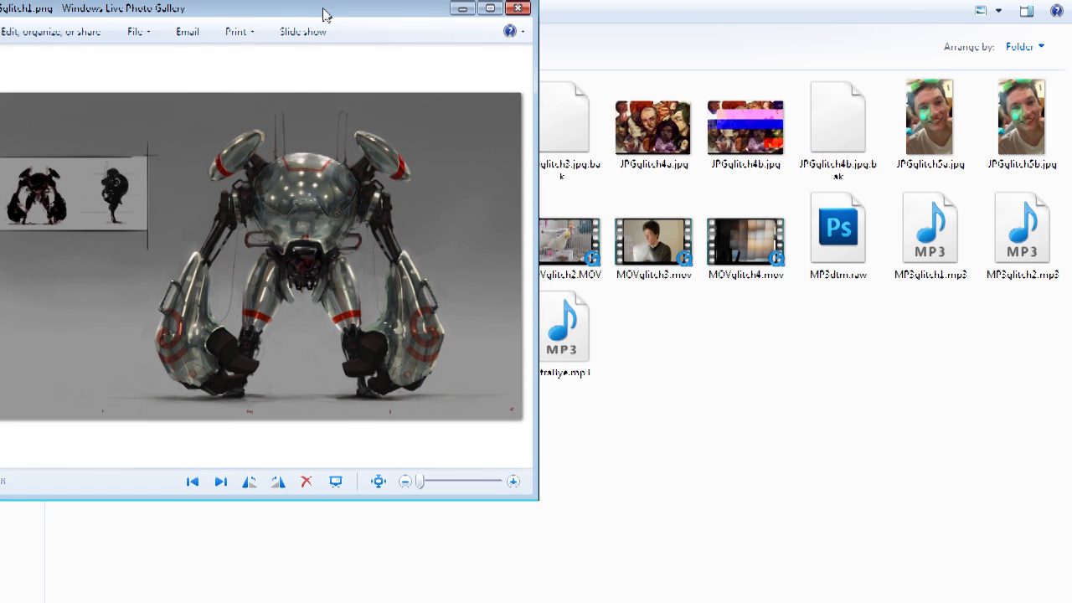
pyautogui.hotkey('alt', 'Tab')
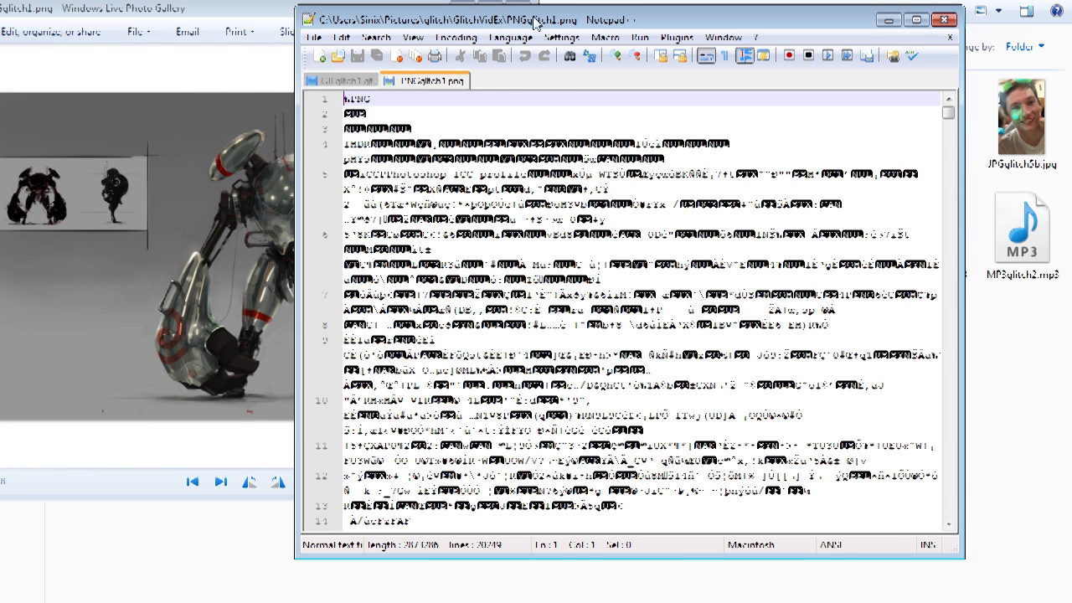
# Step: Insert a short text string at line 2120 of the PNG data and save the file
pyautogui.moveTo(526, 7); pyautogui.dragTo(580, 14)
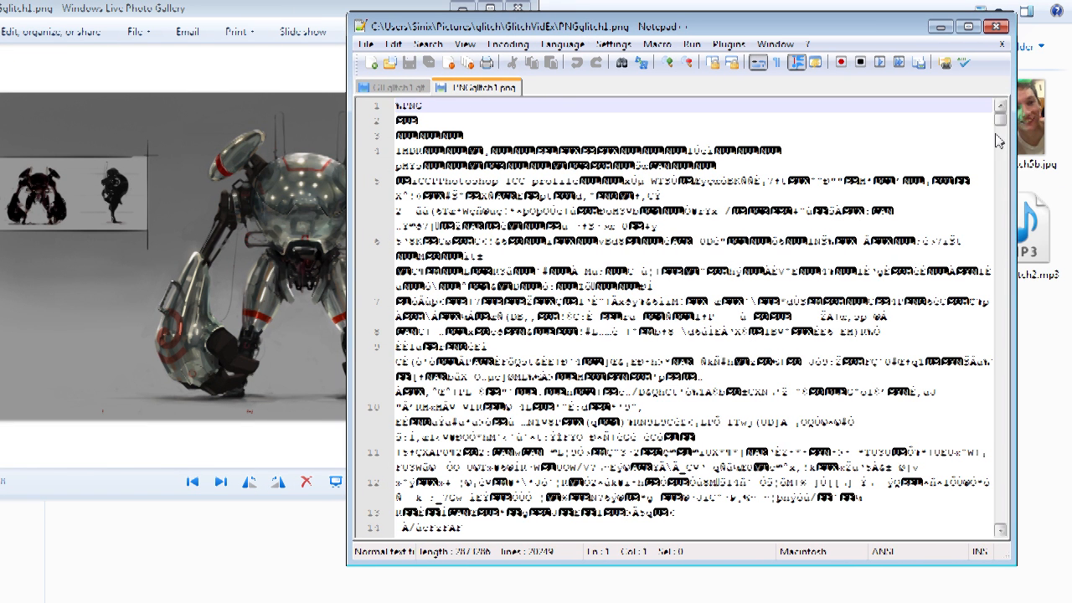
pyautogui.moveTo(1003, 124); pyautogui.dragTo(1000, 162)
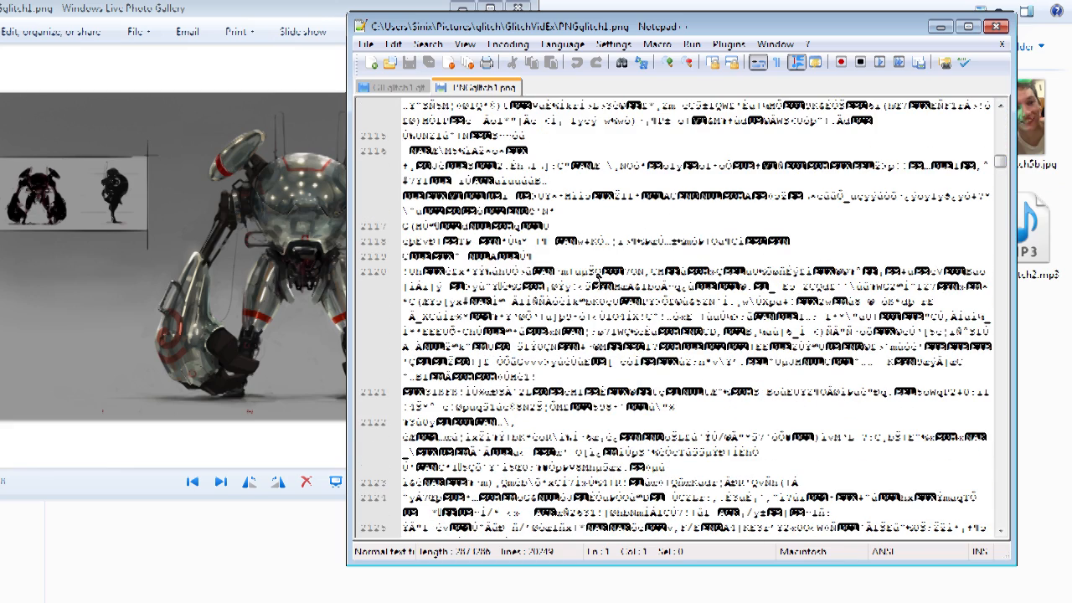
pyautogui.click(560, 261)
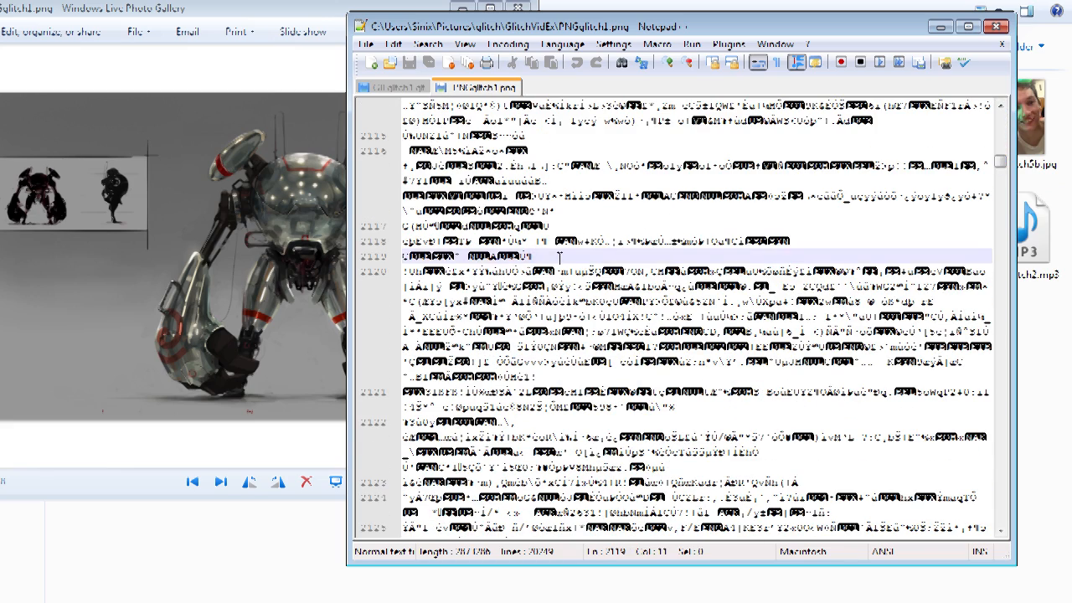
pyautogui.press('Down')
pyautogui.write('sinix')
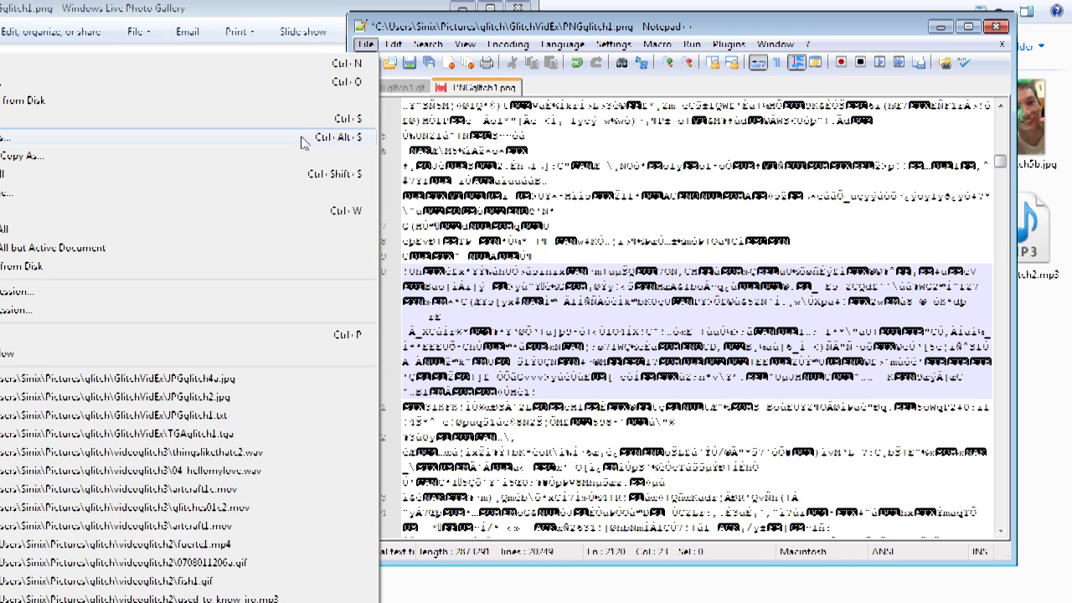
pyautogui.click(366, 45)
pyautogui.click(56, 126)
pyautogui.moveTo(523, 26); pyautogui.dragTo(581, 39)
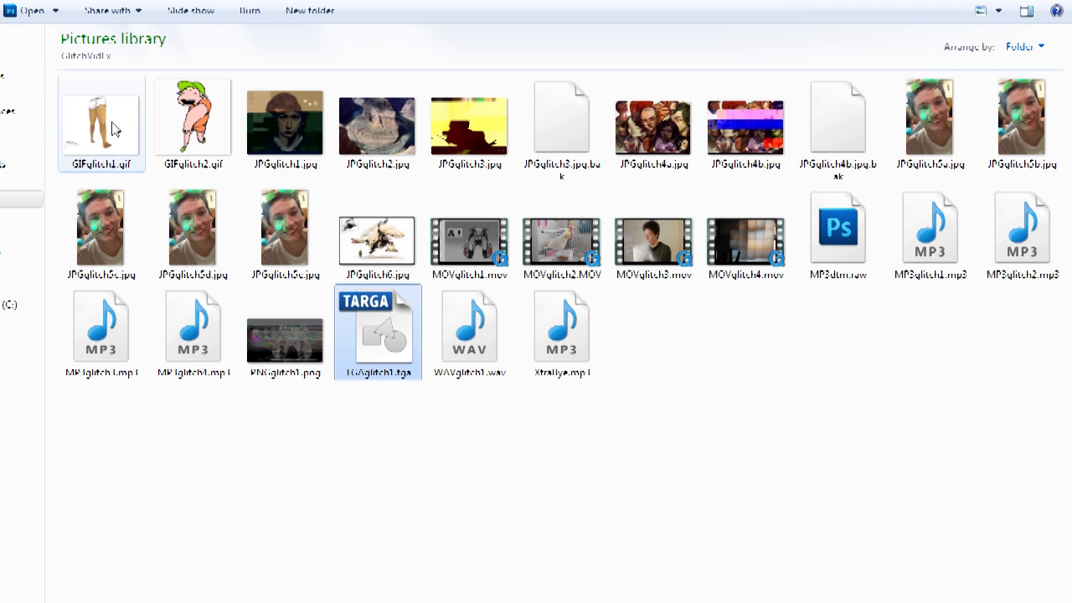
# Step: Preview GIFglitch1.gif in the web browser, then close the browser window
pyautogui.moveTo(115, 129)
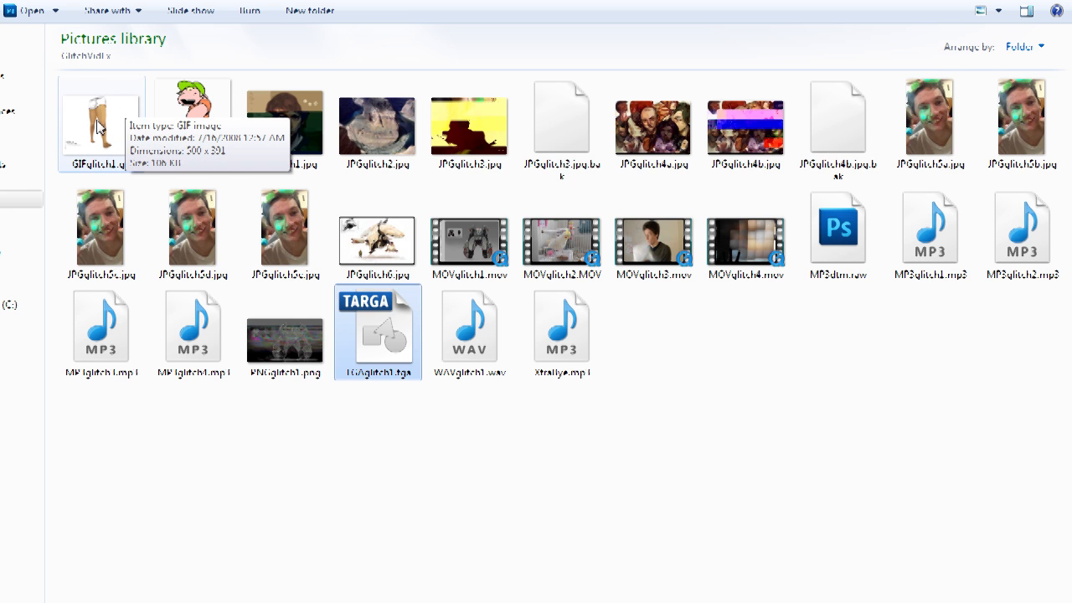
pyautogui.doubleClick(98, 125)
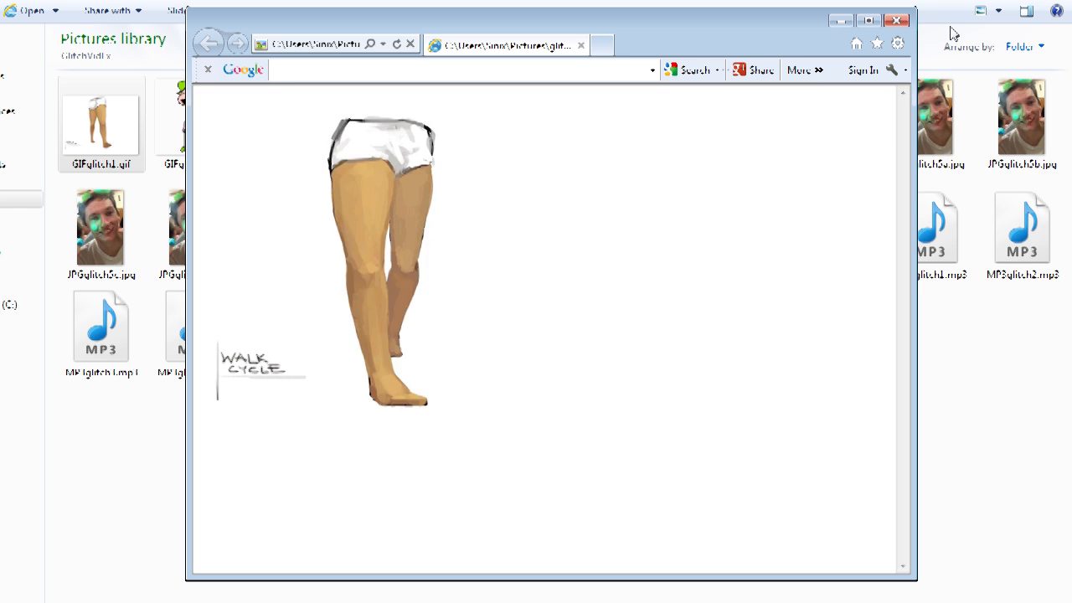
pyautogui.moveTo(759, 24); pyautogui.dragTo(792, 19)
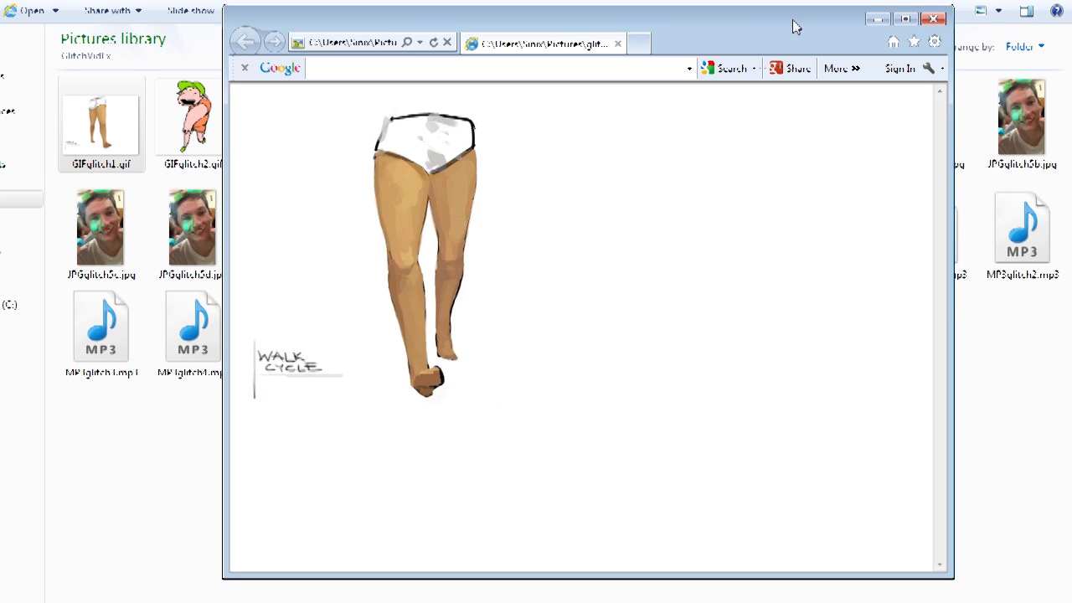
pyautogui.click(941, 23)
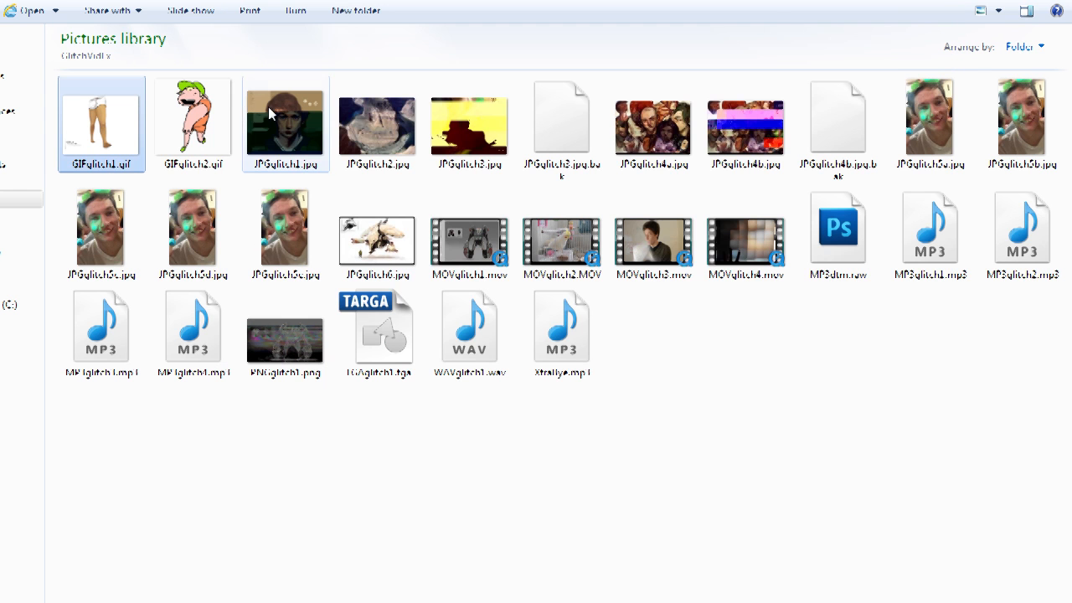
# Step: Open GIFglitch1.gif in Notepad++, insert a short text string at line 287, and save the file
pyautogui.rightClick(101, 134)
pyautogui.click(94, 181)
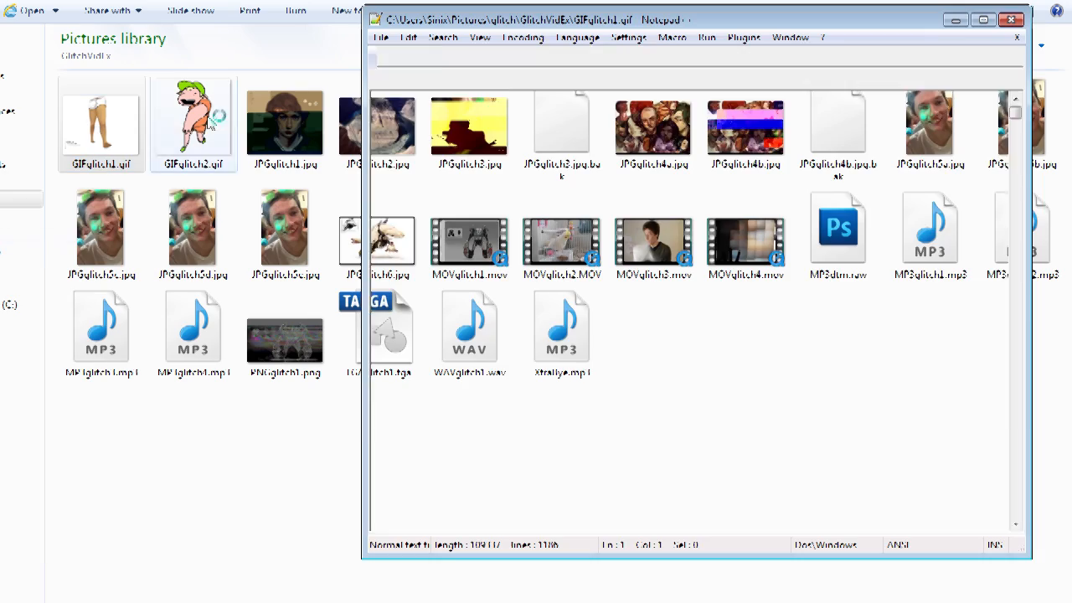
pyautogui.moveTo(1020, 119); pyautogui.dragTo(1019, 214)
pyautogui.click(714, 387)
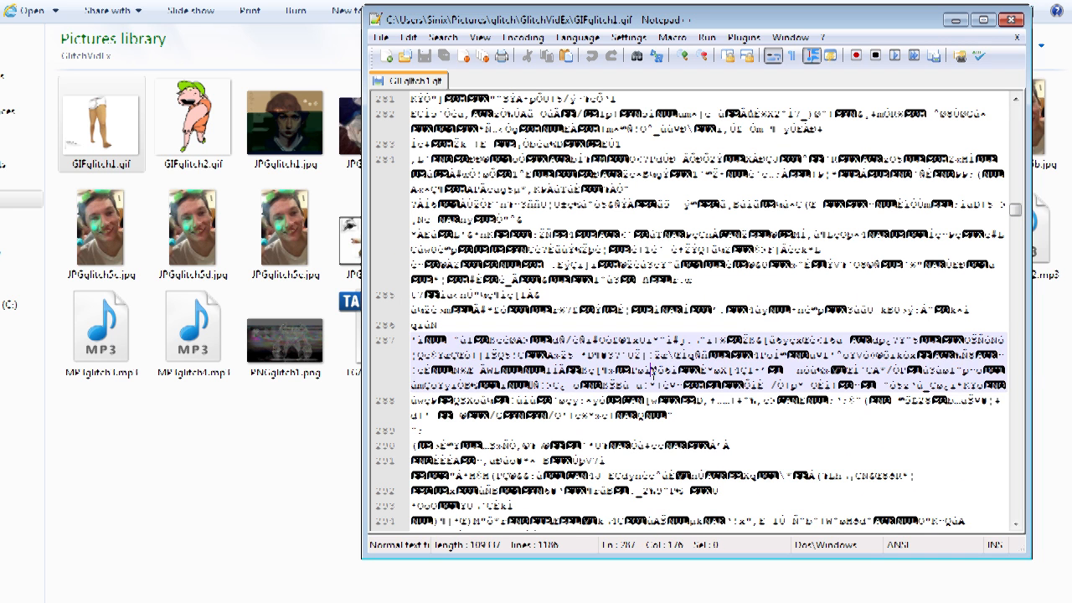
pyautogui.write('sinix')
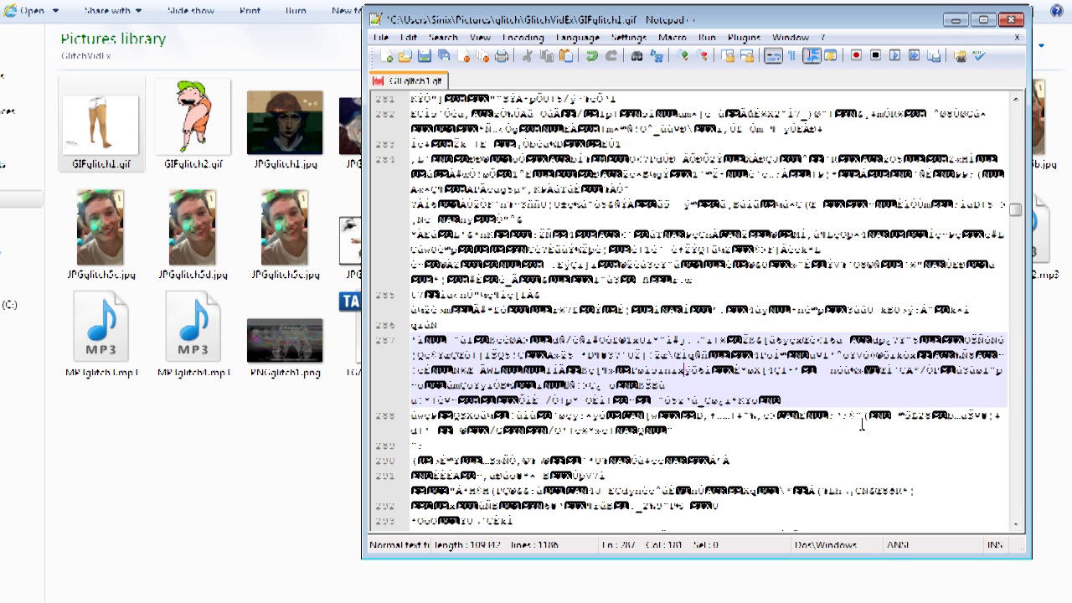
pyautogui.click(380, 38)
pyautogui.click(10, 118)
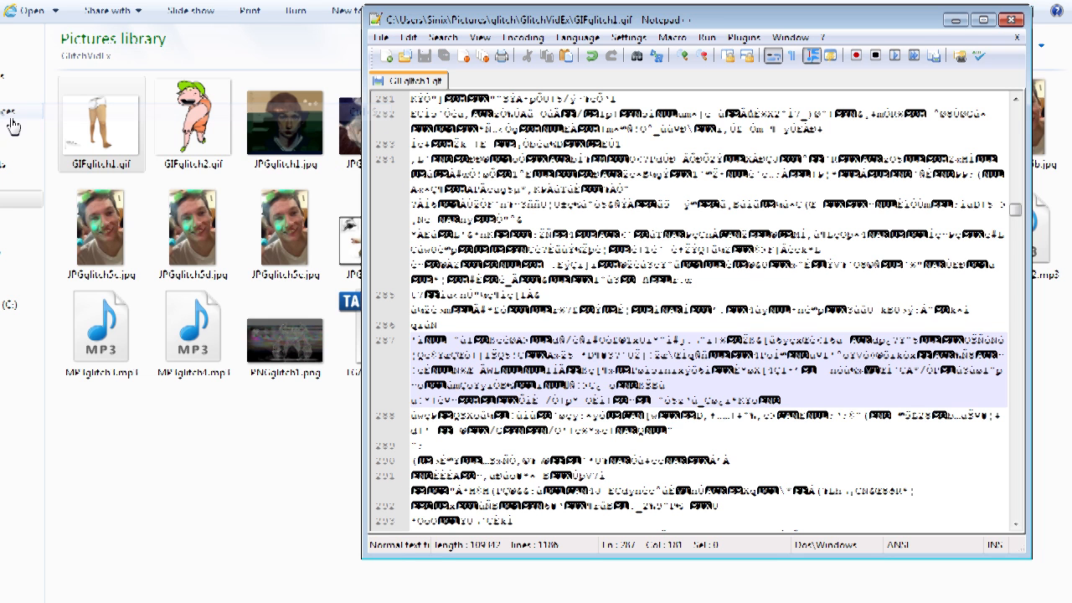
# Step: Preview the edited GIFglitch1.gif in the browser, close it, and return to Notepad++
pyautogui.doubleClick(115, 137)
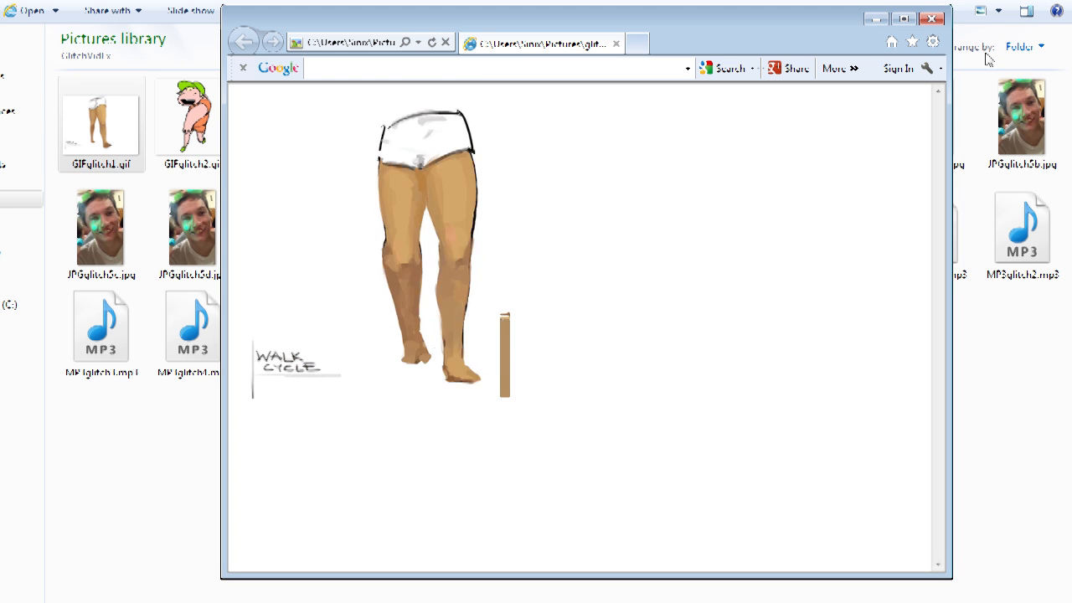
pyautogui.click(932, 18)
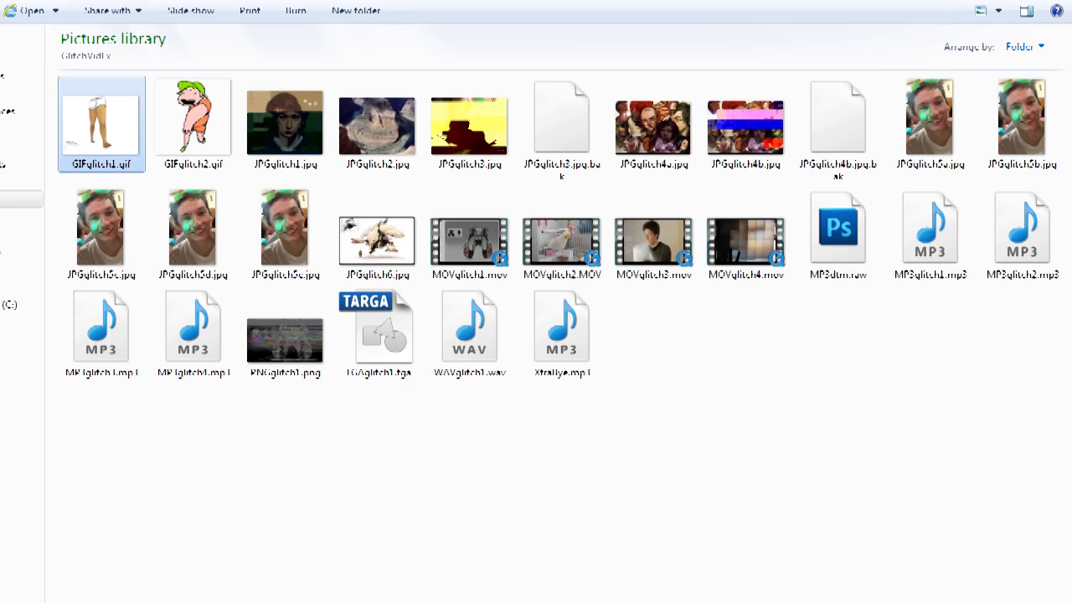
pyautogui.click(553, 602)
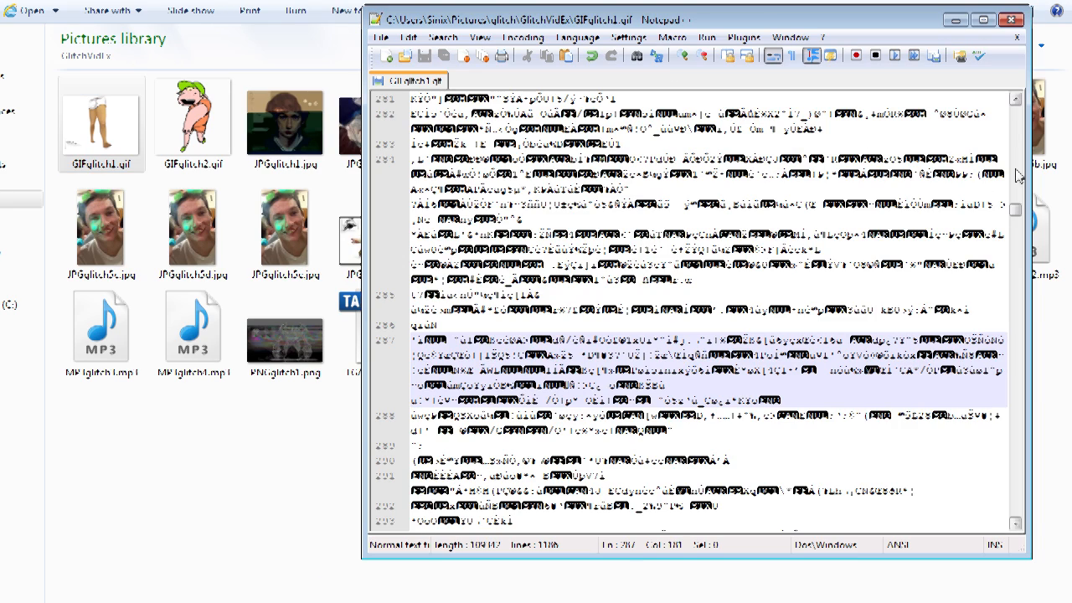
# Step: Insert three line breaks into line 119 of the GIF data
pyautogui.moveTo(1016, 212); pyautogui.dragTo(1016, 258)
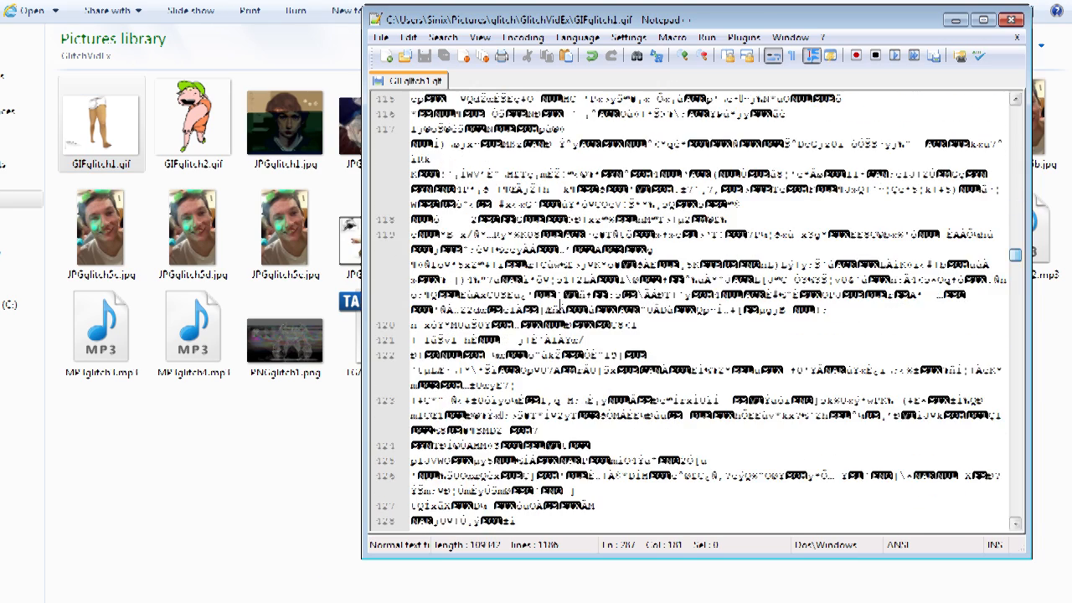
pyautogui.click(698, 293)
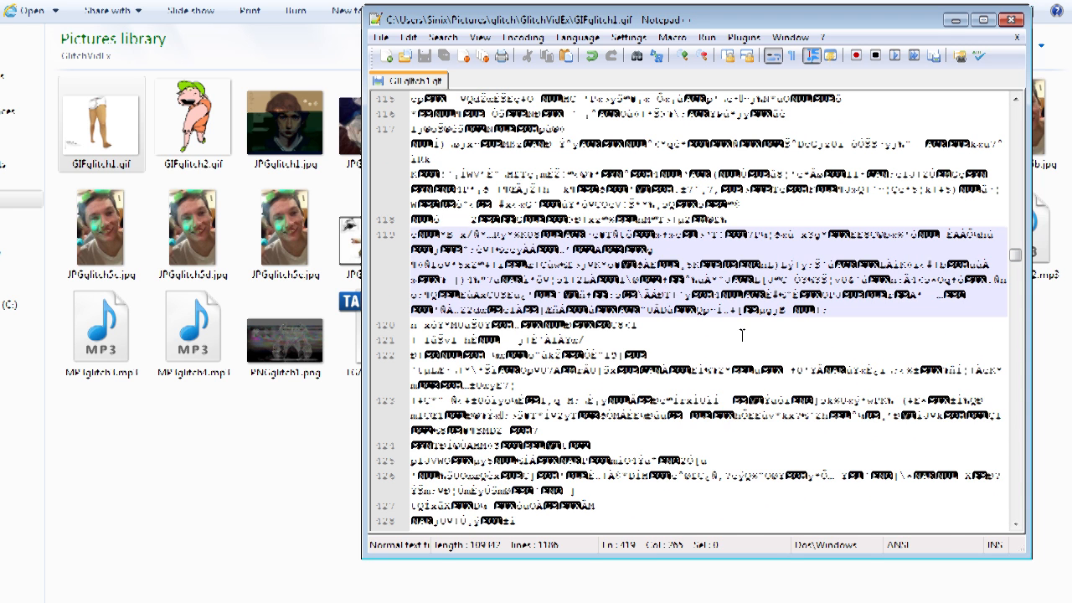
pyautogui.press('Return')
pyautogui.press('Return')
pyautogui.press('Return')
# Step: Copy a block of text from lines 510–511, paste it twice into line 513, and save the file
pyautogui.moveTo(1017, 266); pyautogui.dragTo(1016, 294)
pyautogui.scroll(-1, 1016, 298)
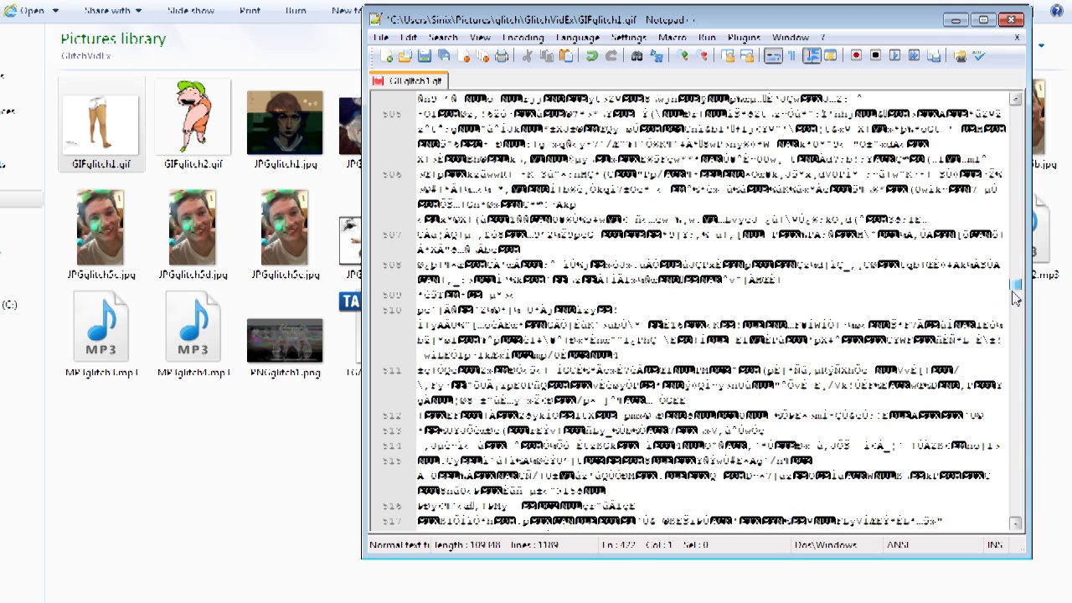
pyautogui.moveTo(520, 324); pyautogui.dragTo(555, 369)
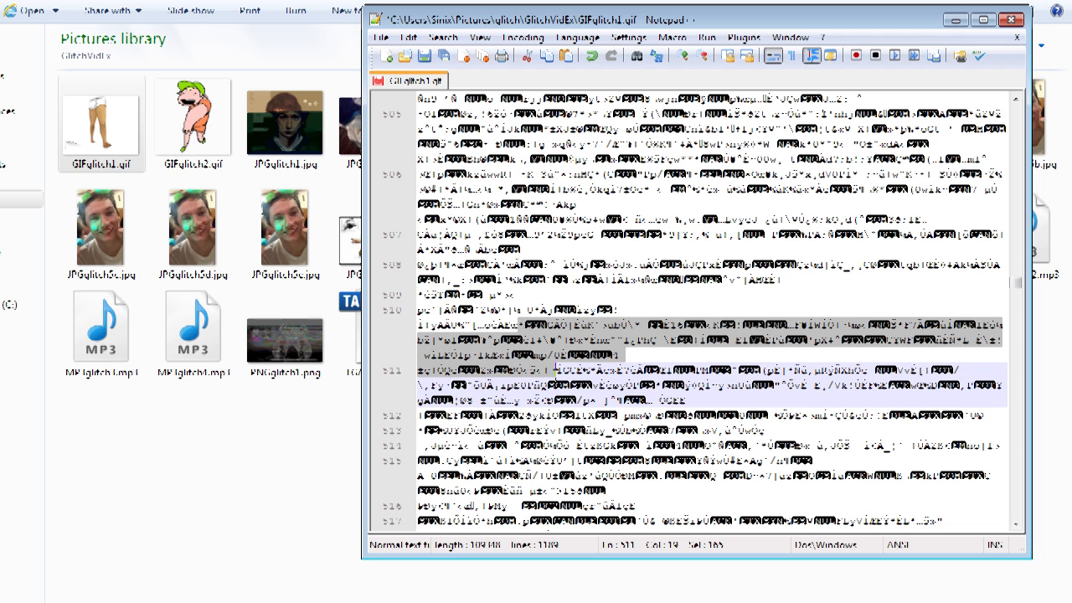
pyautogui.click(683, 425)
pyautogui.hotkey('ctrl', 'v')
pyautogui.hotkey('ctrl', 'v')
pyautogui.click(381, 40)
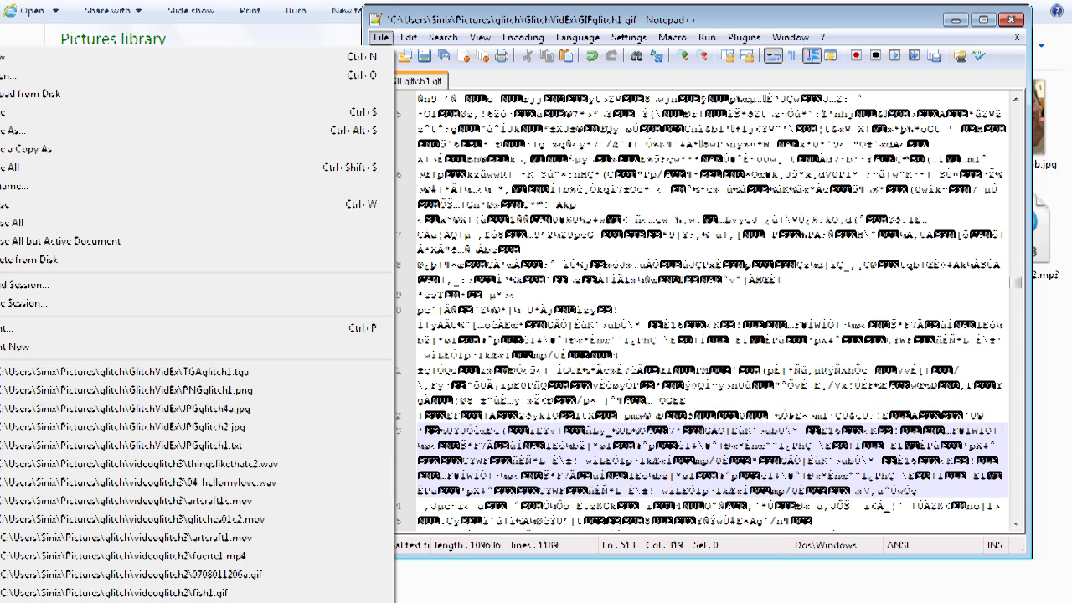
pyautogui.click(38, 111)
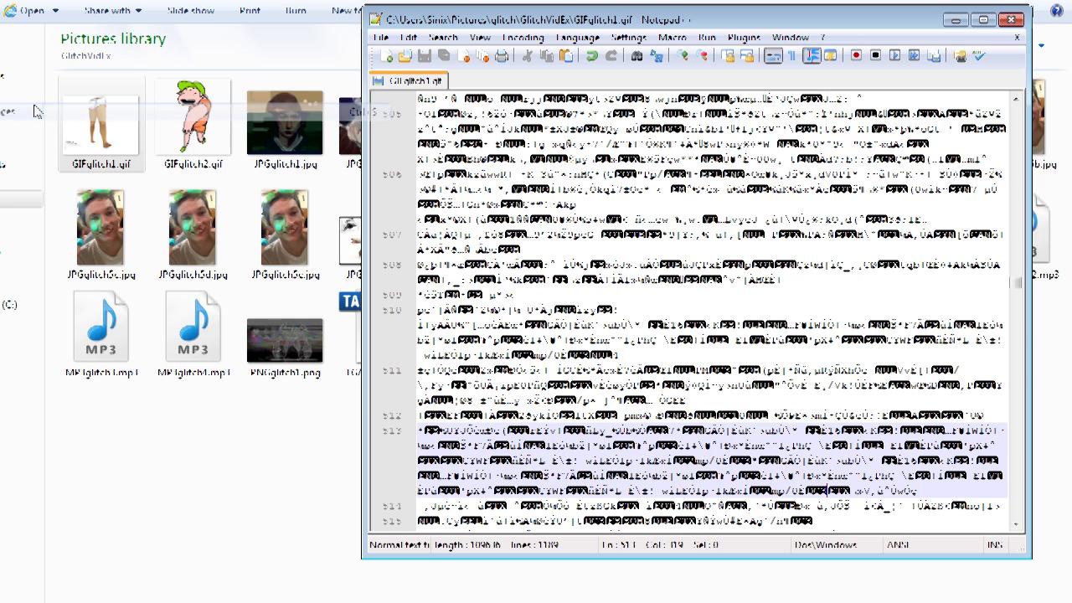
# Step: Preview the edited GIFglitch1.gif in the browser, then close the browser and Notepad++
pyautogui.doubleClick(101, 121)
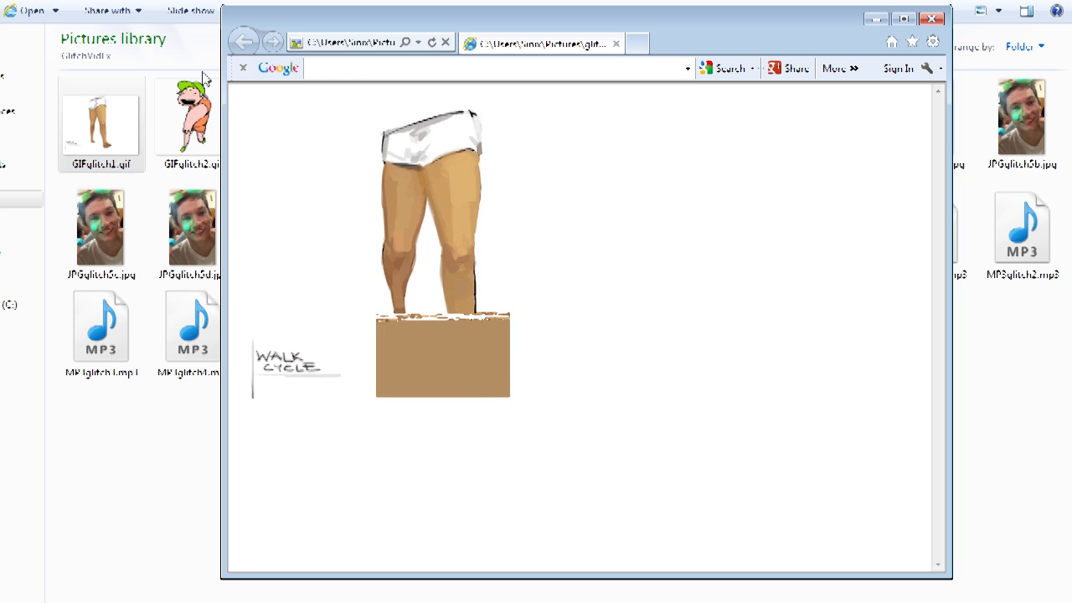
pyautogui.click(935, 19)
pyautogui.hotkey('alt', 'Tab')
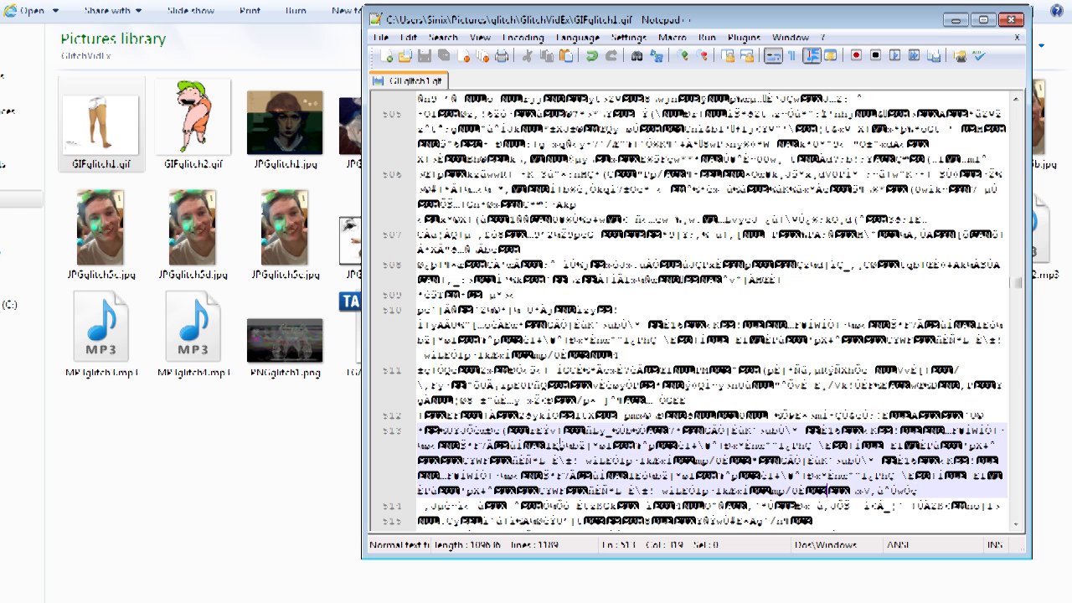
pyautogui.click(1012, 19)
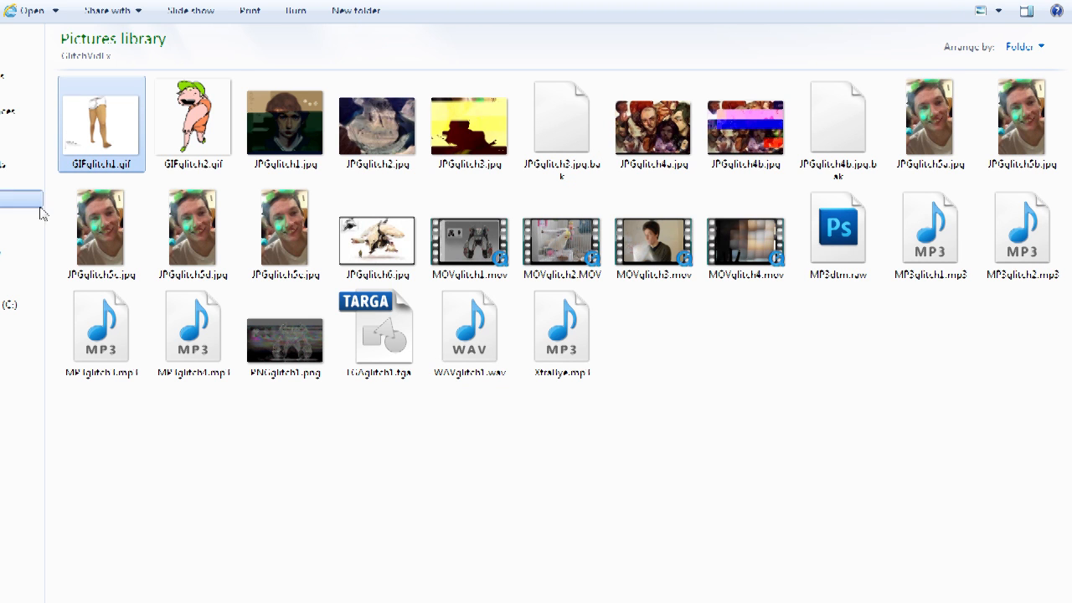
# Step: Open GIFglitch2.gif in the web browser and reposition its window
pyautogui.doubleClick(191, 122)
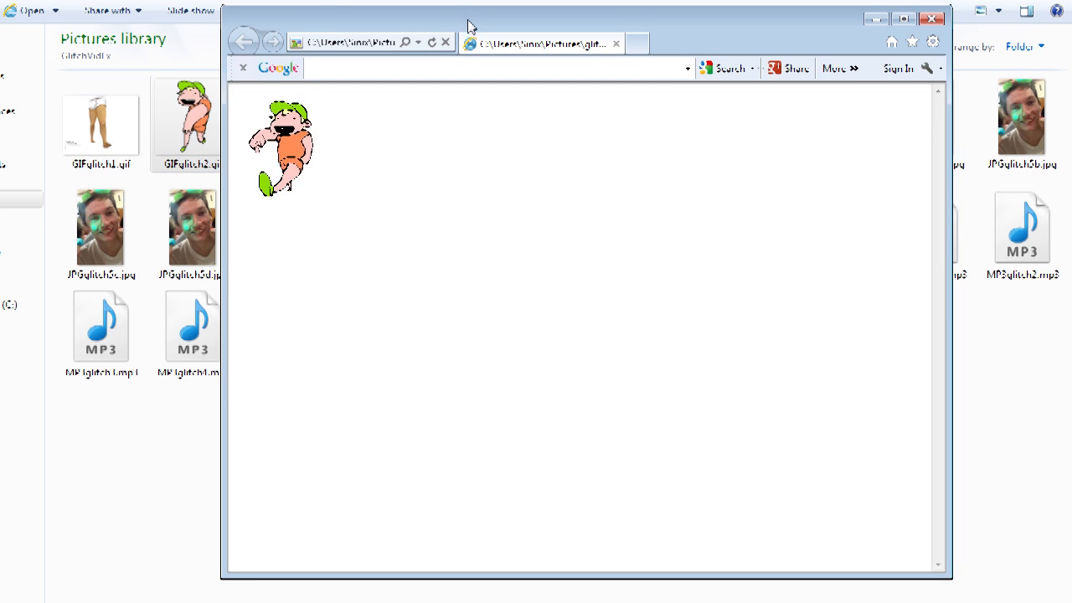
pyautogui.moveTo(467, 26); pyautogui.dragTo(475, 38)
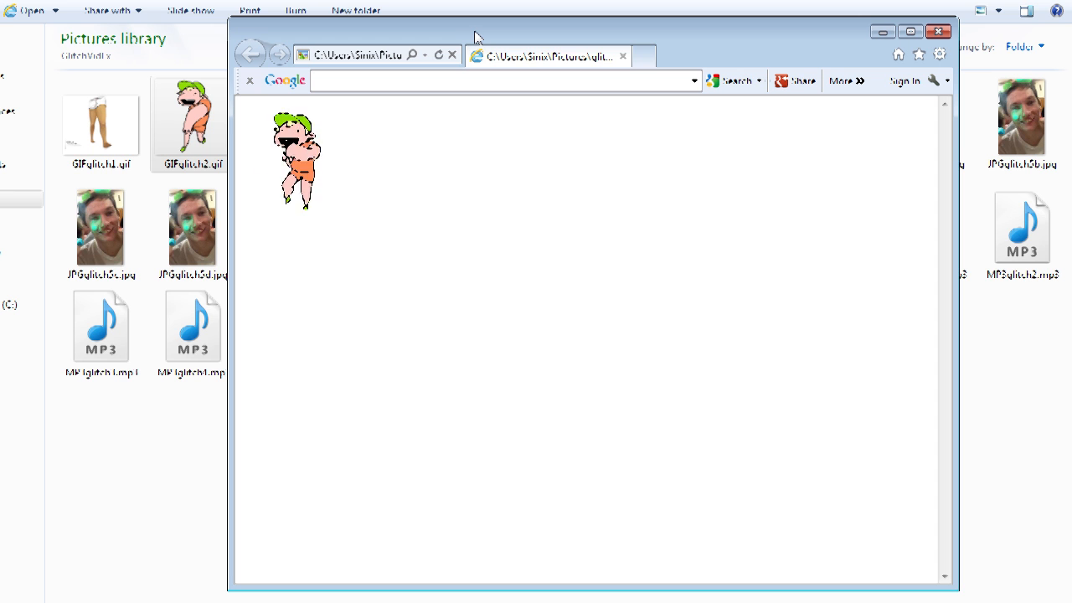
# Step: Close the browser and open GIFglitch2.gif in the image viewer to preview it, then close the viewer
pyautogui.click(939, 33)
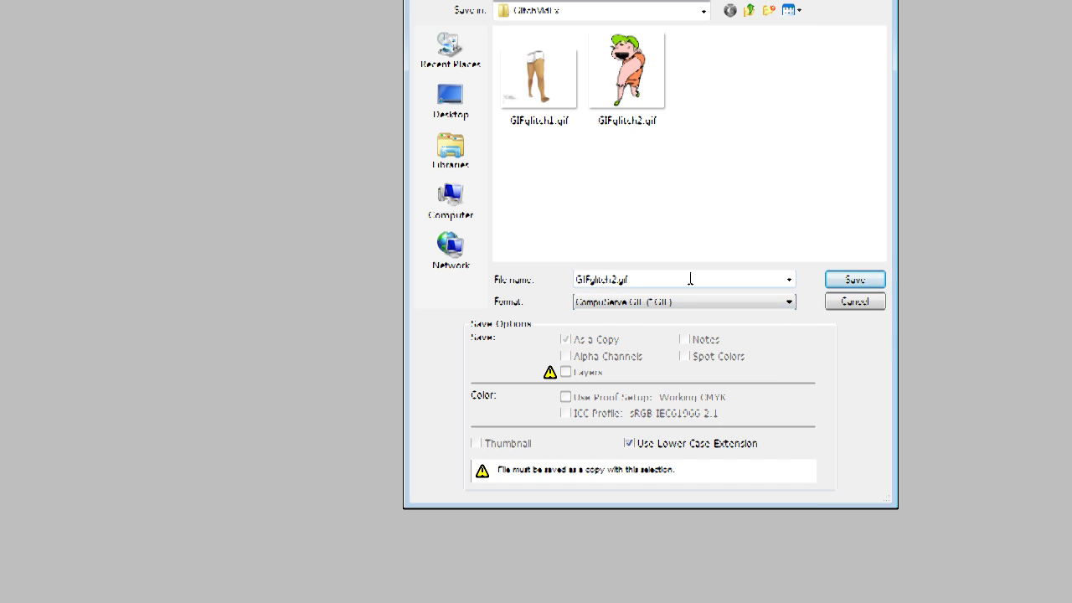
pyautogui.press('Return')
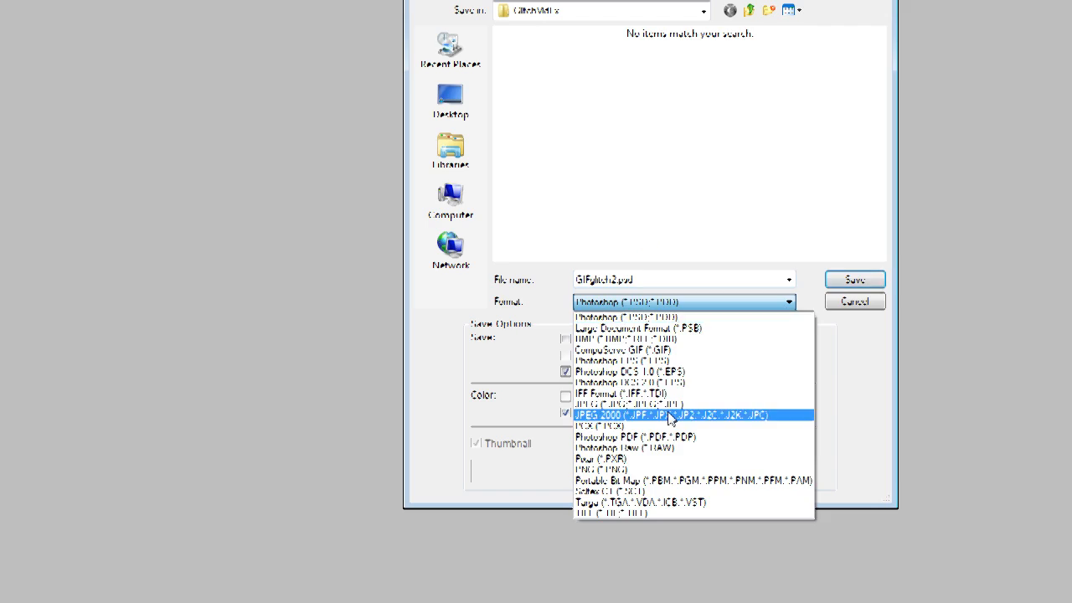
pyautogui.click(794, 303)
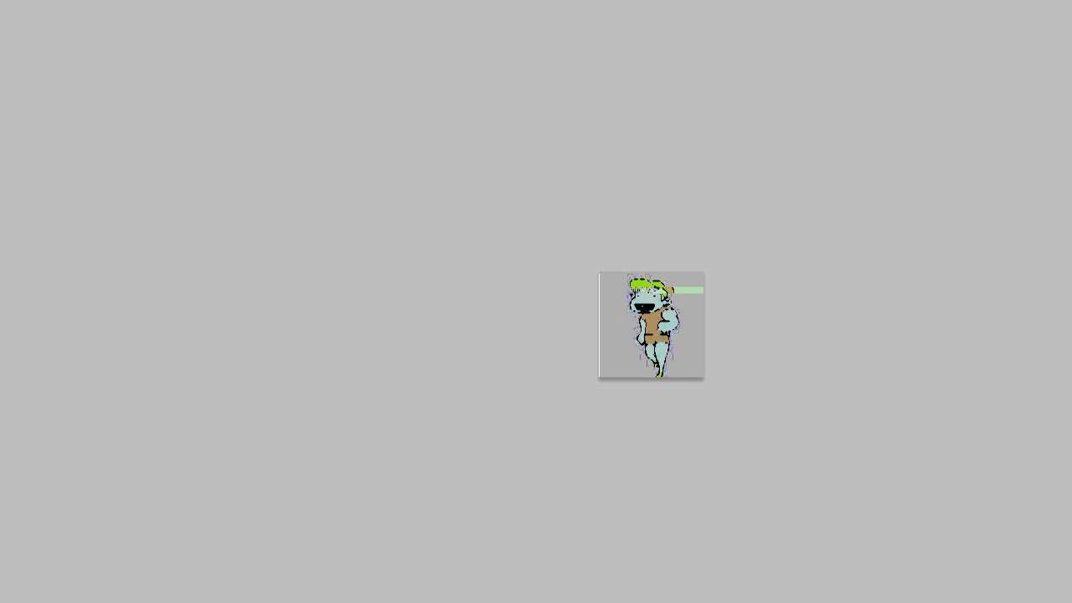
pyautogui.click(51, 164)
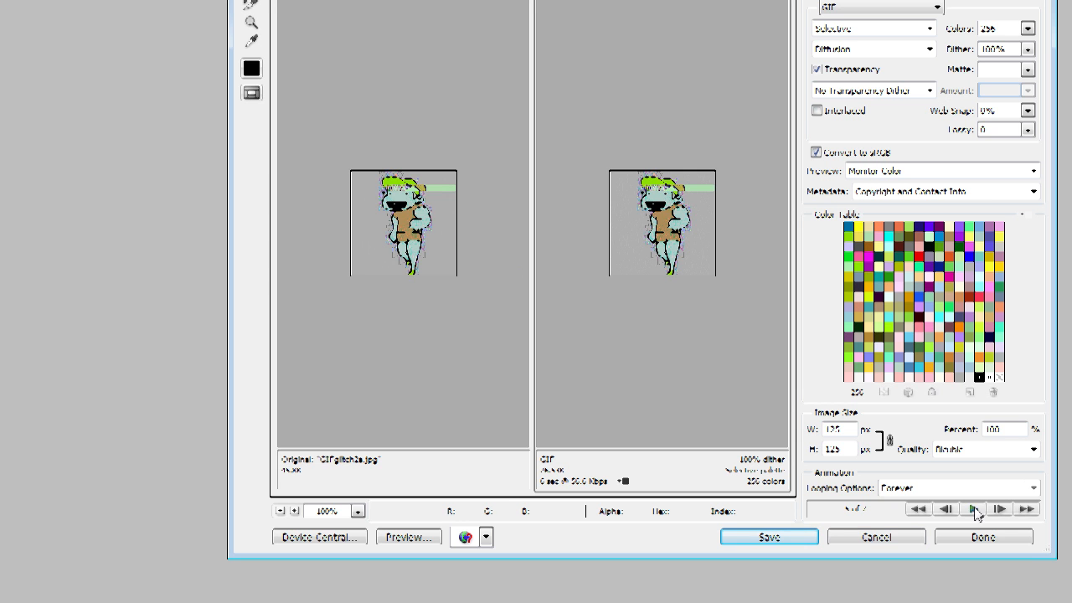
pyautogui.click(769, 537)
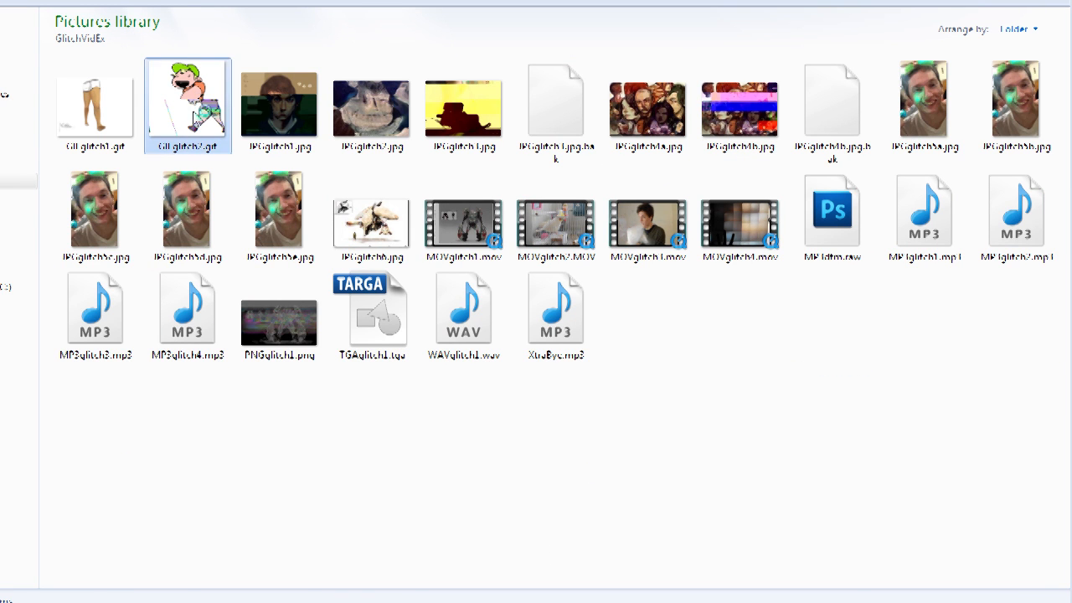
# Step: Open GIFglitch2.gif in the web browser to preview the animation, then close the browser window
pyautogui.doubleClick(195, 117)
pyautogui.moveTo(330, 54); pyautogui.dragTo(667, 41)
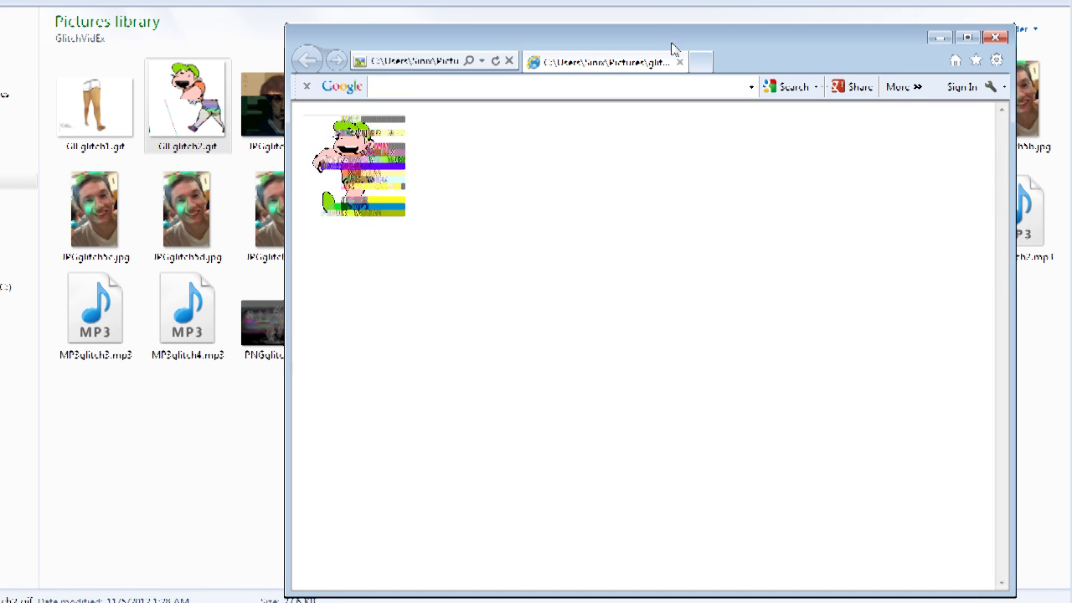
pyautogui.moveTo(563, 45); pyautogui.dragTo(540, 51)
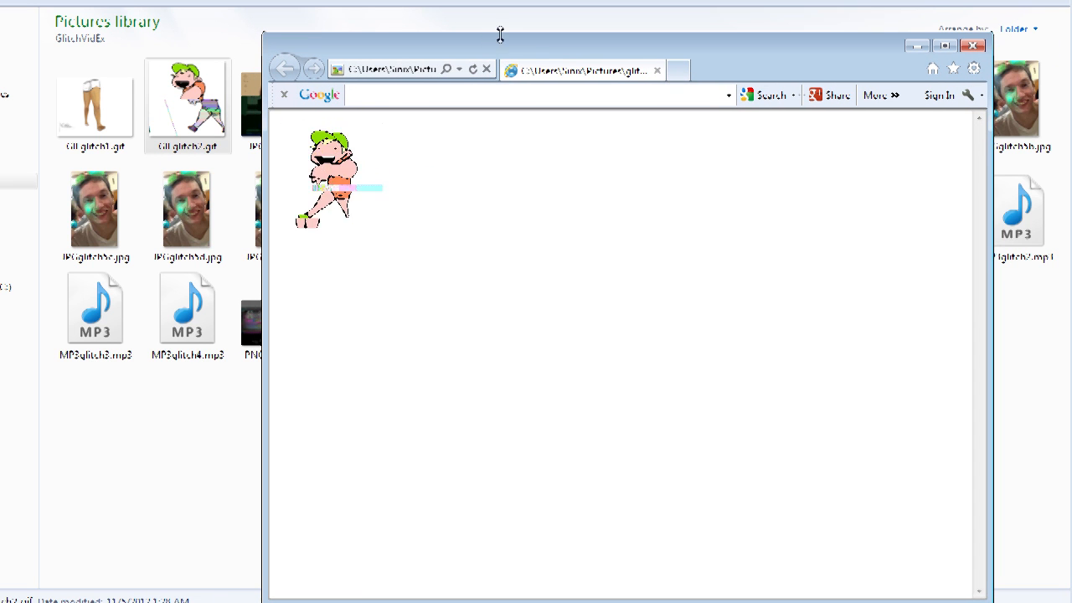
pyautogui.moveTo(544, 50)
pyautogui.mouseDown()
pyautogui.moveTo(864, 67)
pyautogui.moveTo(540, 50)
pyautogui.mouseUp()
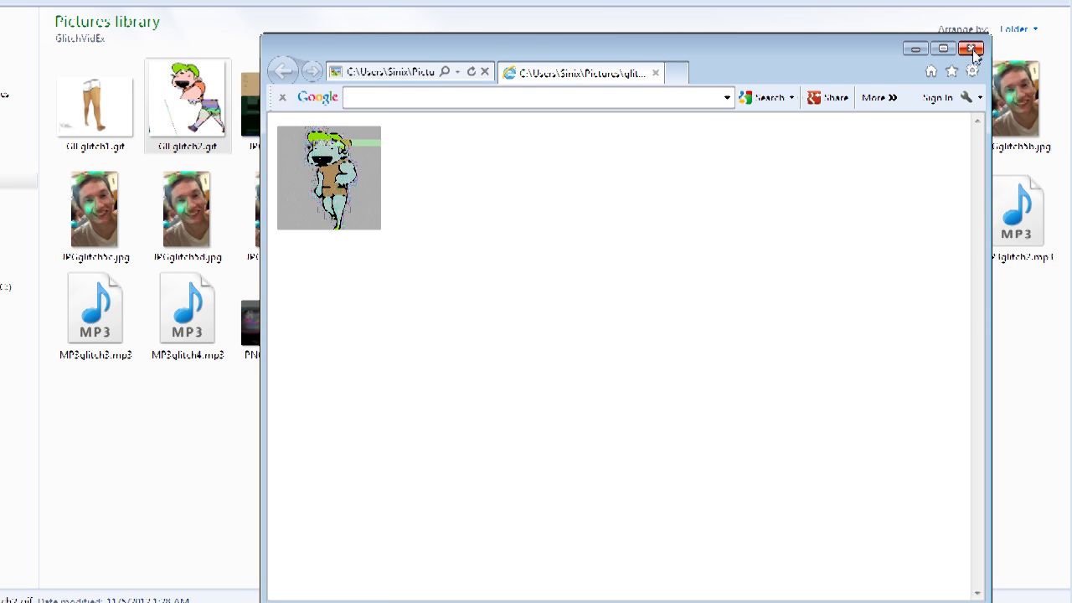
pyautogui.moveTo(866, 48); pyautogui.dragTo(886, 27)
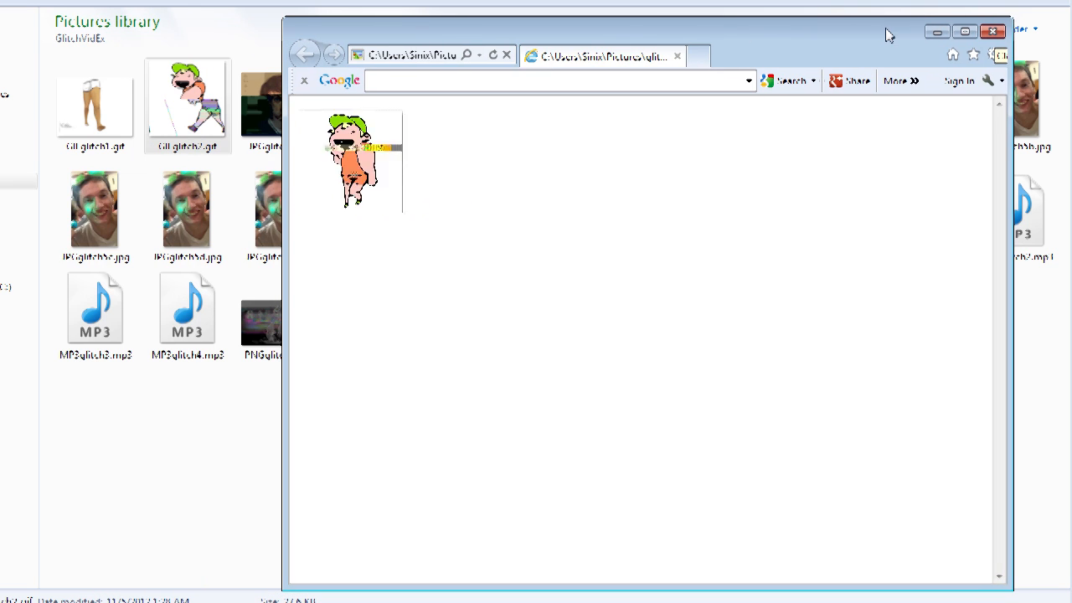
pyautogui.click(993, 31)
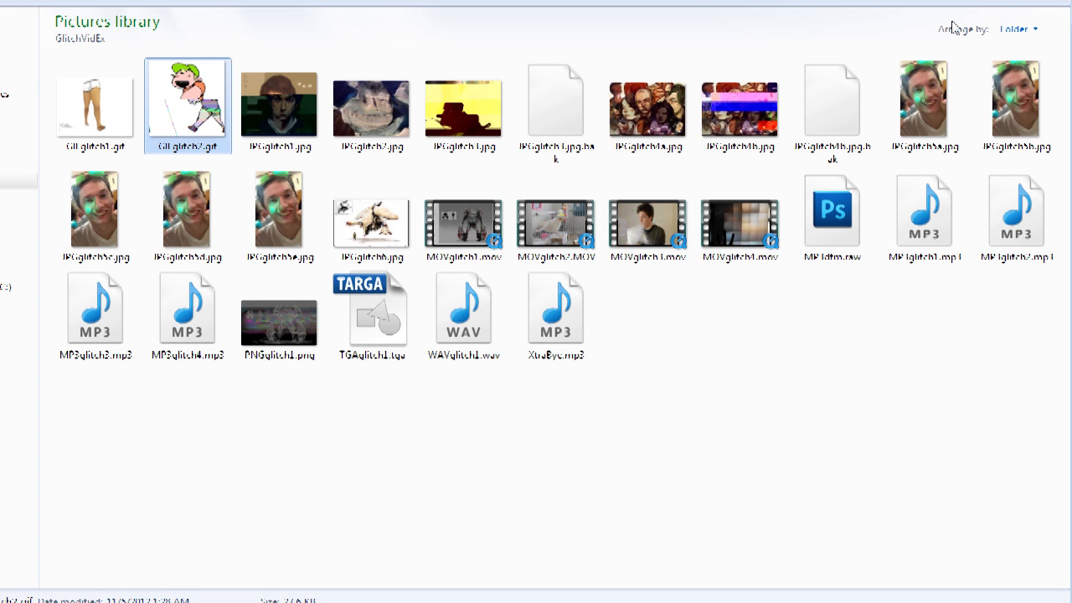
# Step: Select MOVglitch1.mov, launch Audacity and reposition its window beside the folder
pyautogui.click(452, 230)
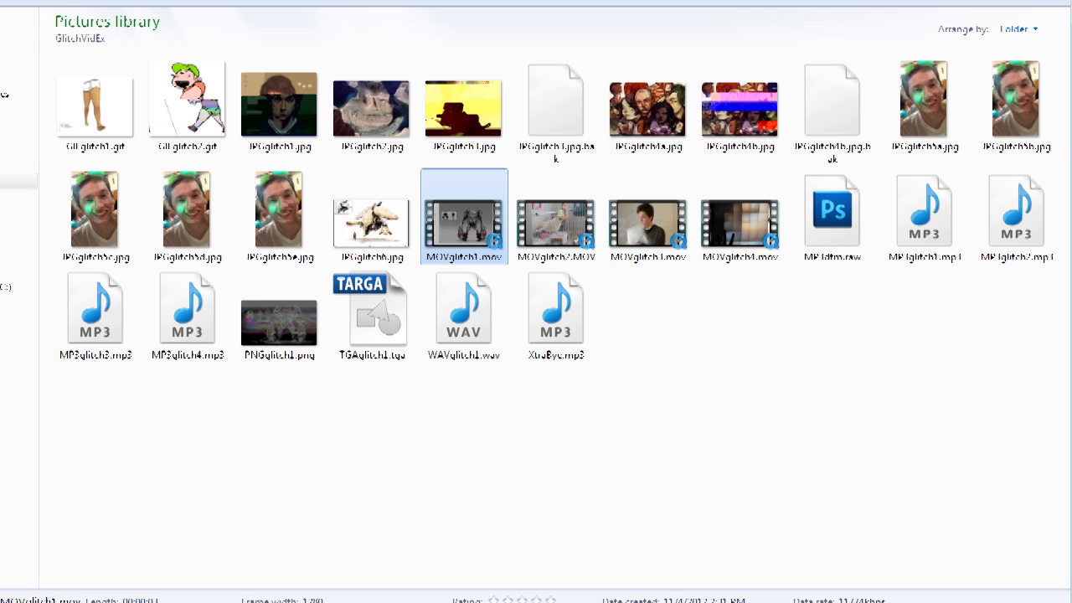
pyautogui.press('super')
pyautogui.click(17, 573)
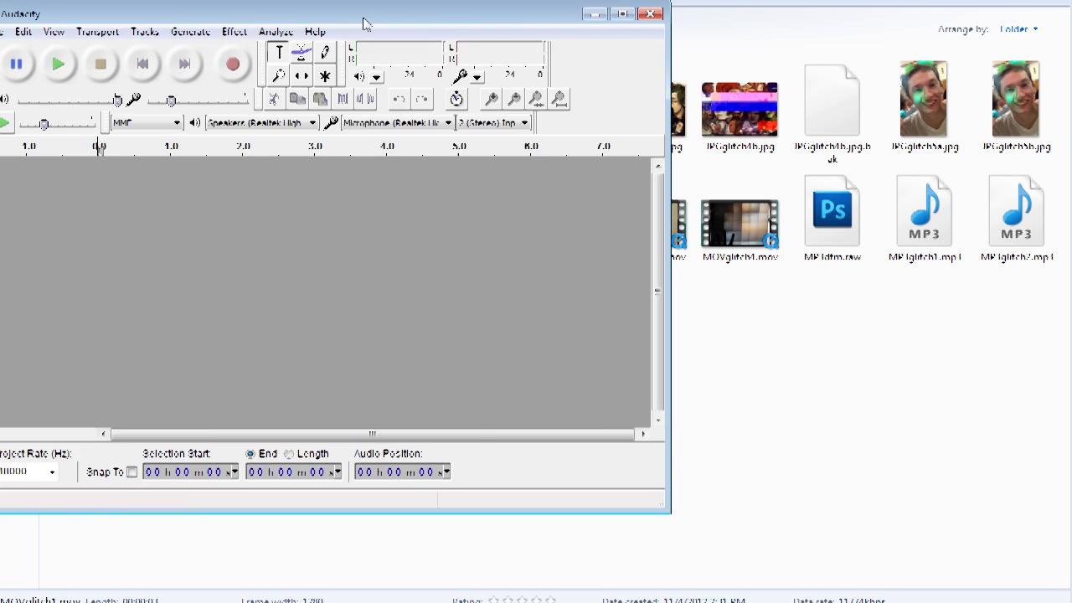
pyautogui.moveTo(364, 23); pyautogui.dragTo(733, 40)
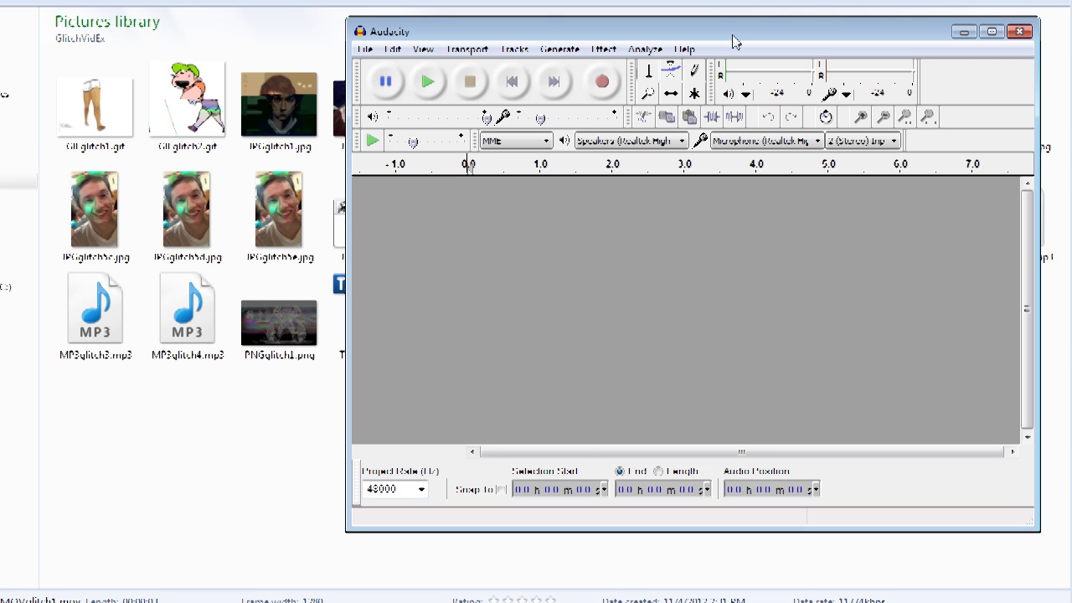
pyautogui.moveTo(733, 40)
pyautogui.mouseDown()
pyautogui.moveTo(760, 27)
pyautogui.moveTo(687, 44)
pyautogui.moveTo(730, 47)
pyautogui.moveTo(712, 42)
pyautogui.moveTo(741, 32)
pyautogui.moveTo(730, 31)
pyautogui.moveTo(742, 43)
pyautogui.moveTo(719, 40)
pyautogui.moveTo(729, 51)
pyautogui.moveTo(674, 34)
pyautogui.moveTo(716, 29)
pyautogui.mouseUp()
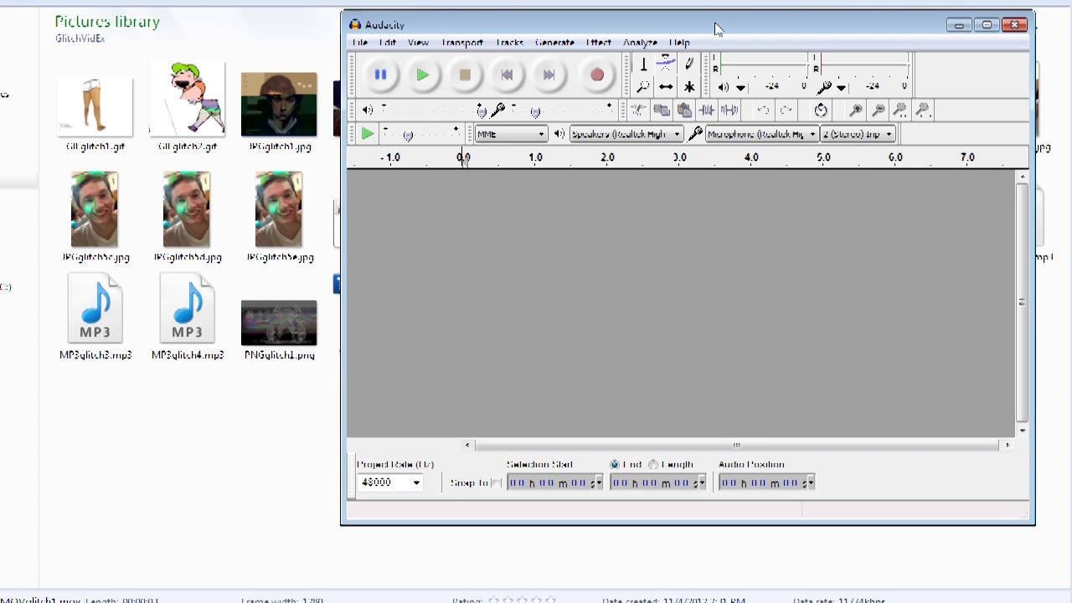
# Step: Import MOVglitch1.mov from the GlitchVidEx folder into Audacity as raw data
pyautogui.click(363, 43)
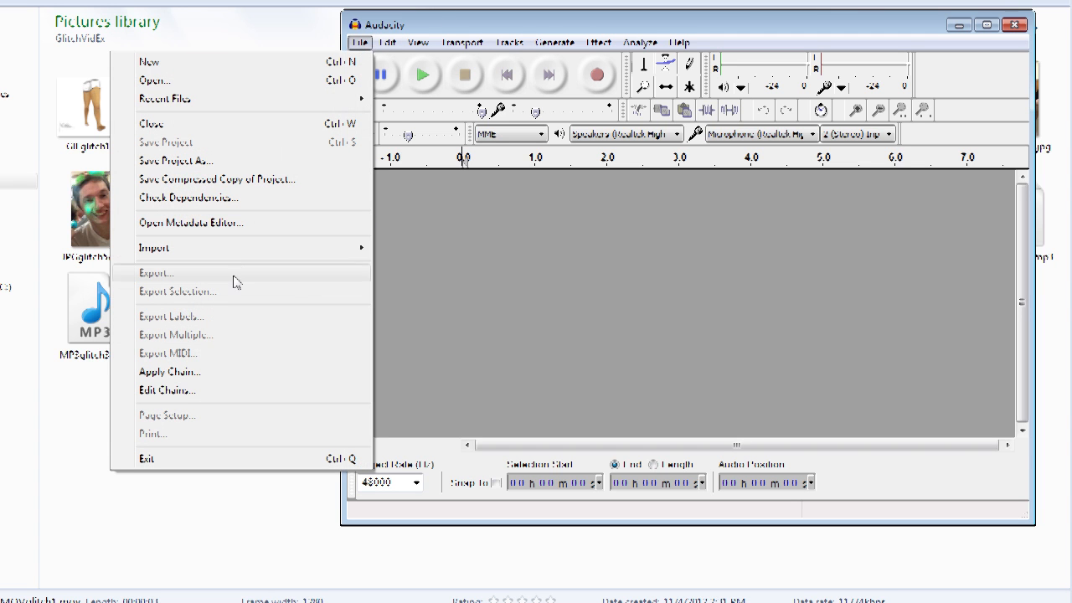
pyautogui.moveTo(226, 250)
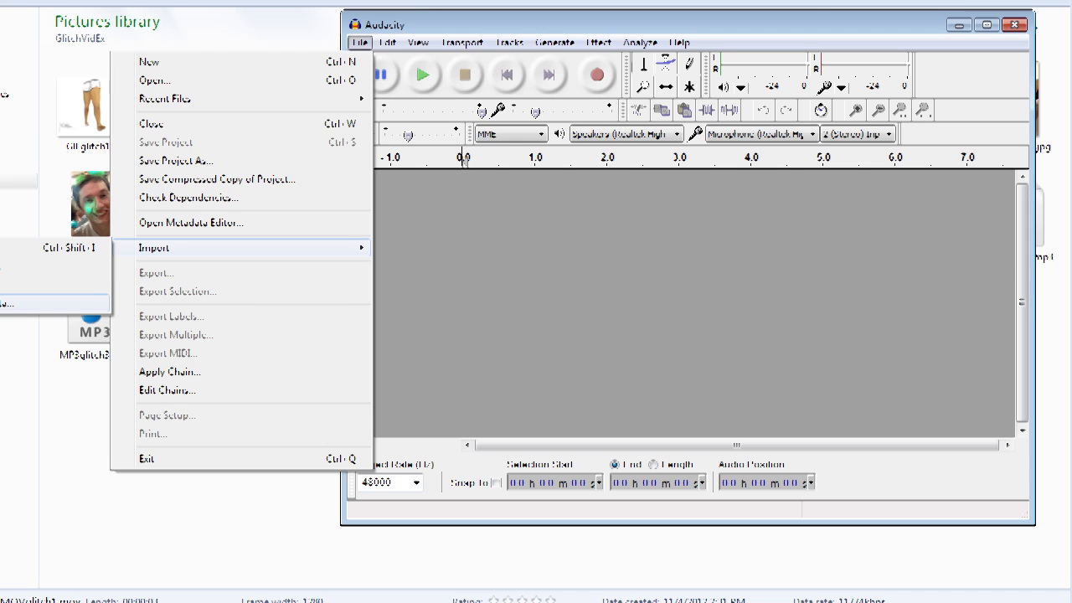
pyautogui.click(7, 303)
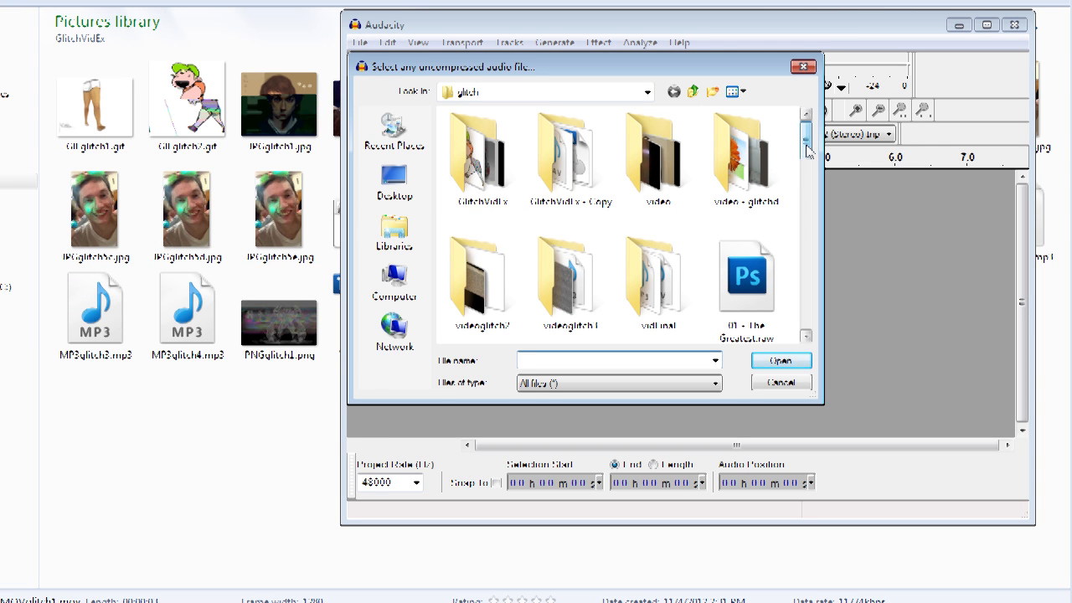
pyautogui.moveTo(808, 151)
pyautogui.mouseDown()
pyautogui.moveTo(802, 207)
pyautogui.moveTo(805, 149)
pyautogui.mouseUp()
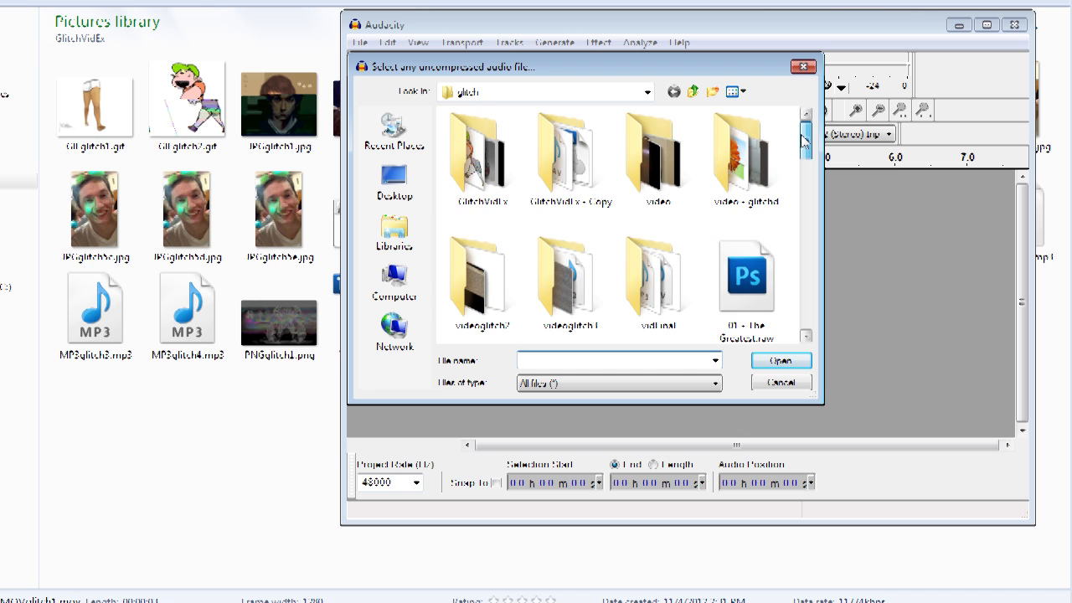
pyautogui.doubleClick(500, 151)
pyautogui.moveTo(807, 148); pyautogui.dragTo(806, 236)
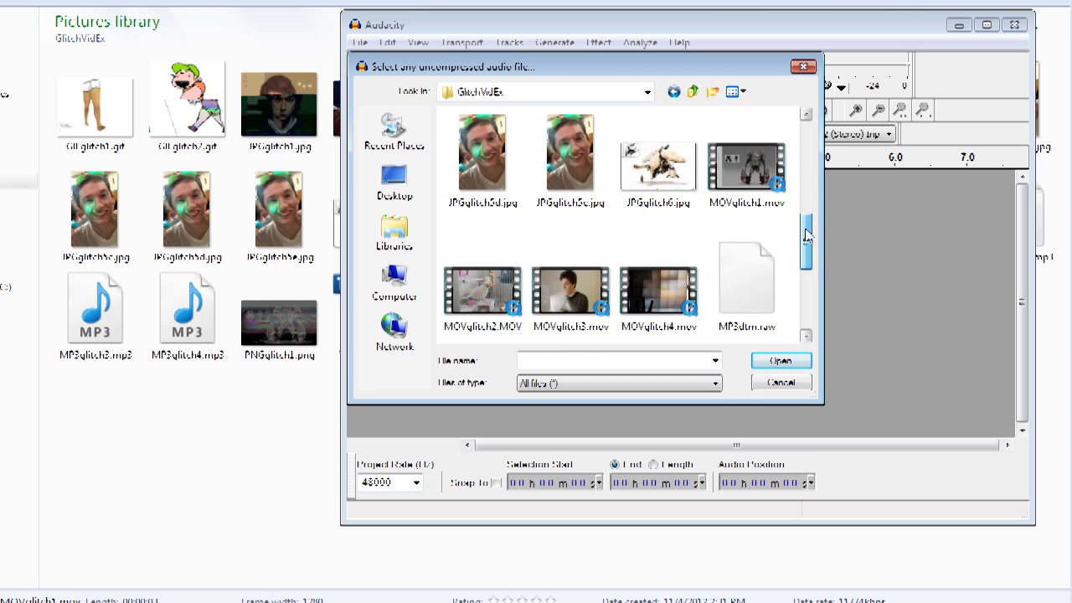
pyautogui.click(765, 162)
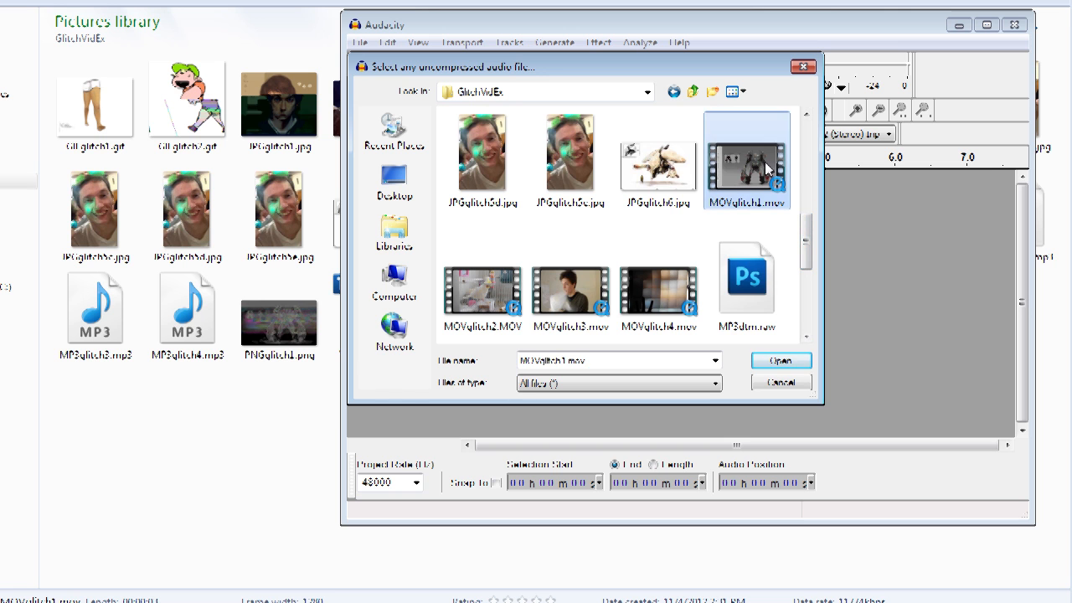
pyautogui.click(786, 361)
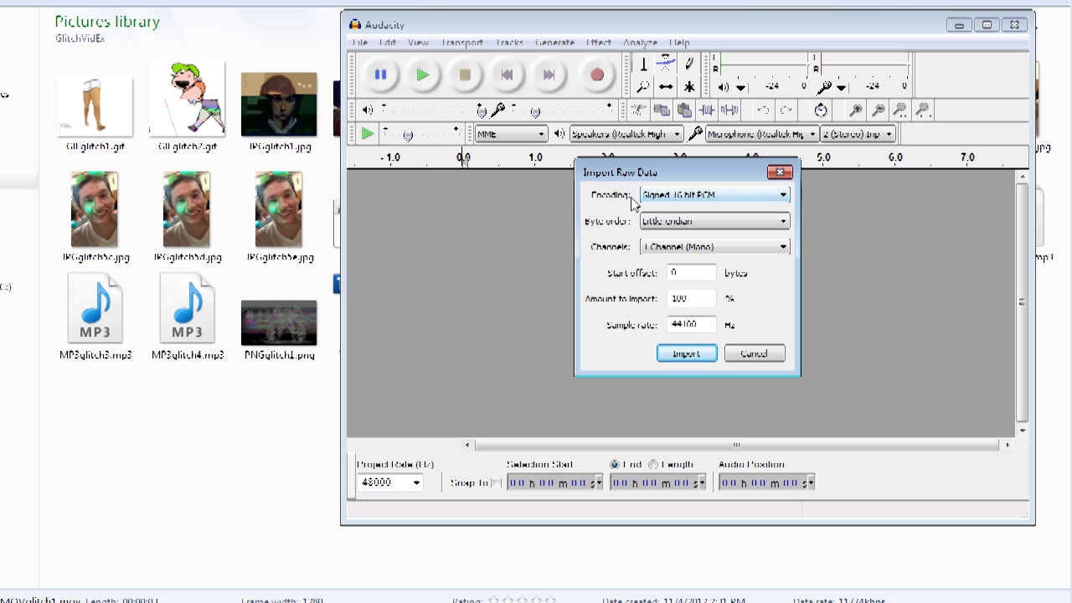
# Step: Set the raw import encoding to A-Law, adjust the byte order, and import the data
pyautogui.click(783, 195)
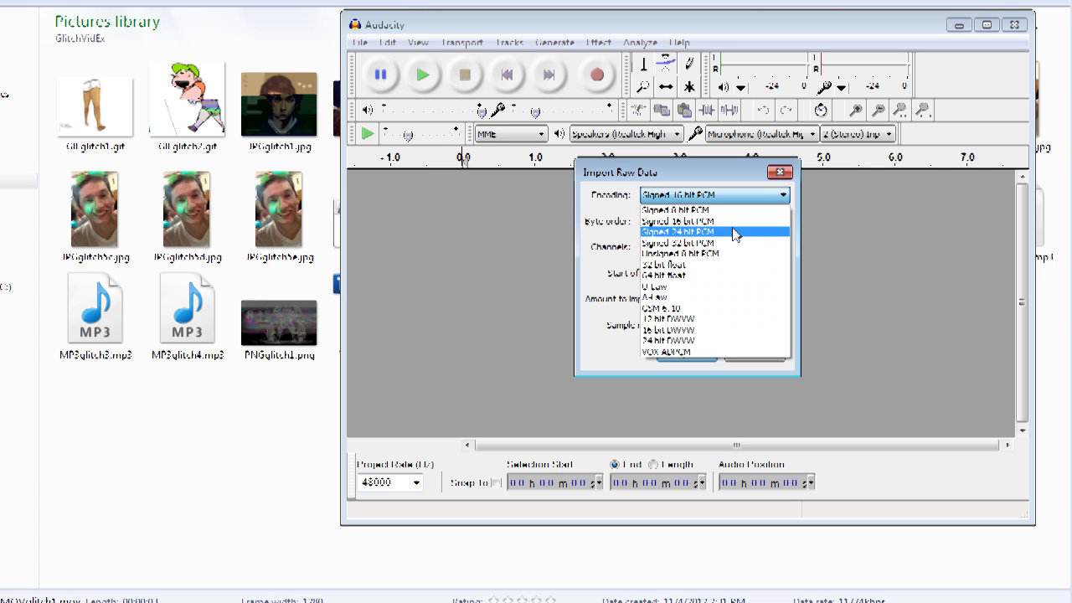
pyautogui.click(693, 298)
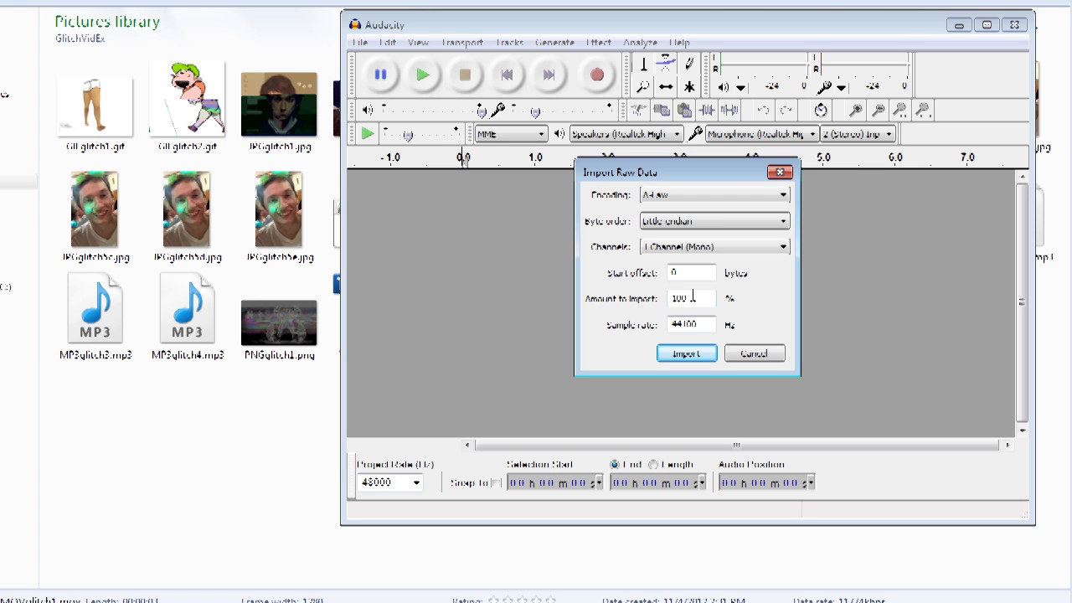
pyautogui.click(784, 221)
pyautogui.click(735, 259)
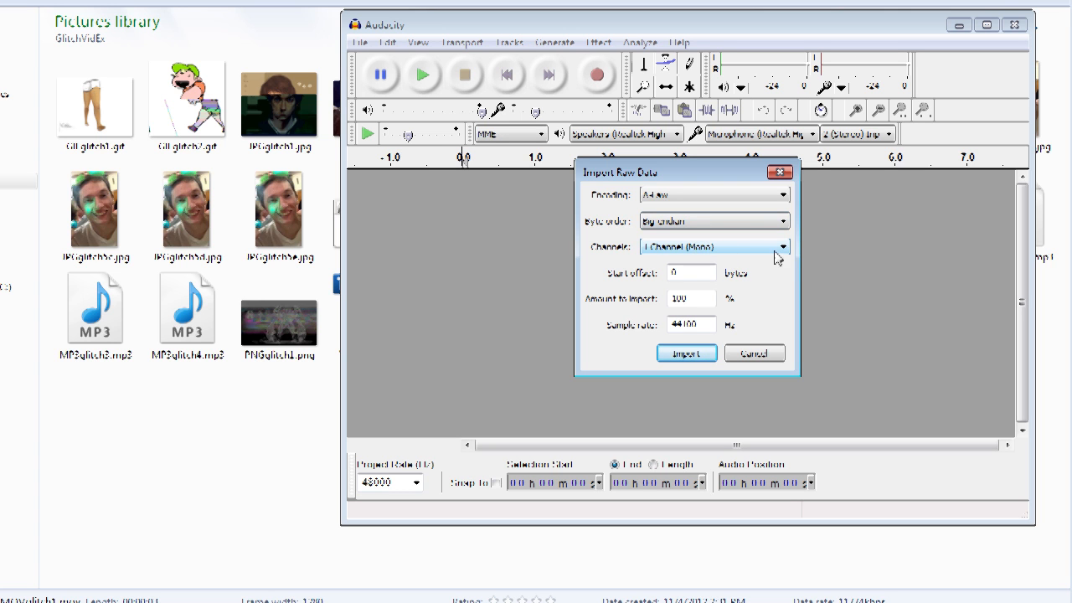
pyautogui.click(685, 354)
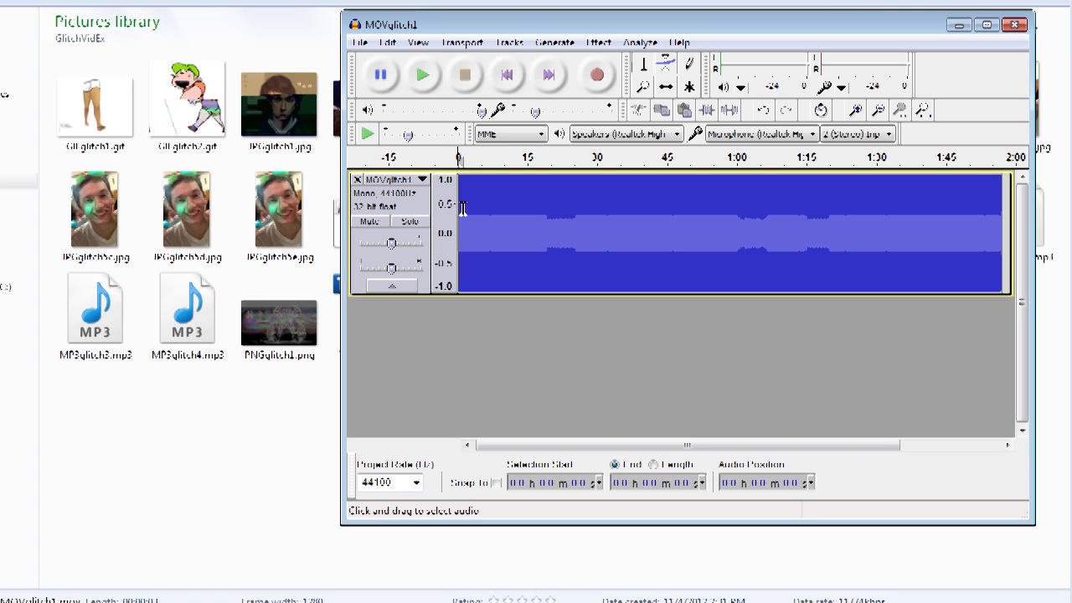
# Step: Apply an Echo effect to the track with a delay time of 0.9 seconds
pyautogui.moveTo(462, 209); pyautogui.dragTo(452, 210)
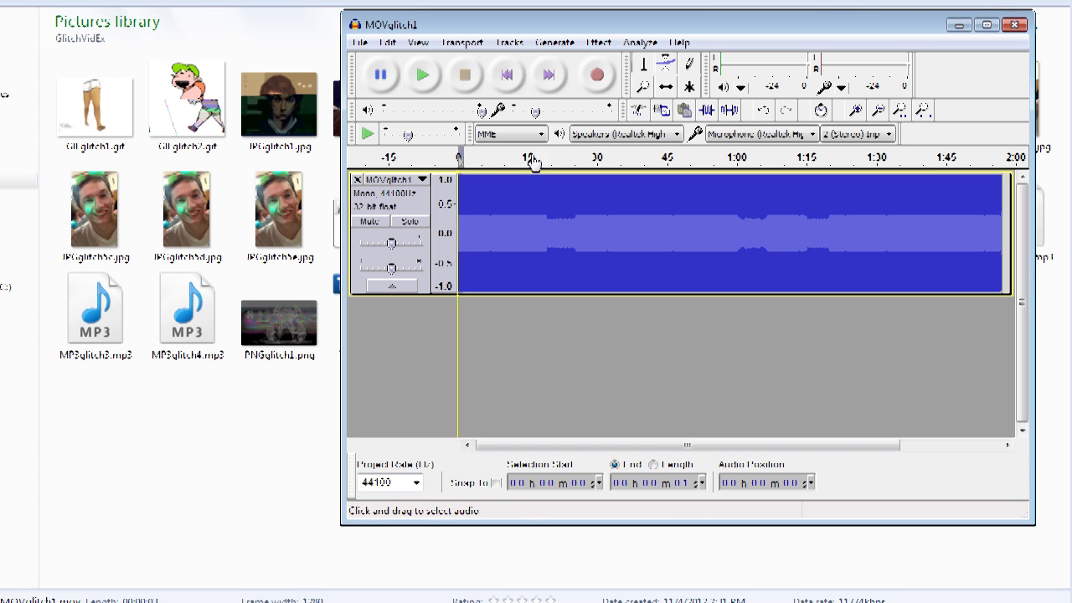
pyautogui.click(602, 49)
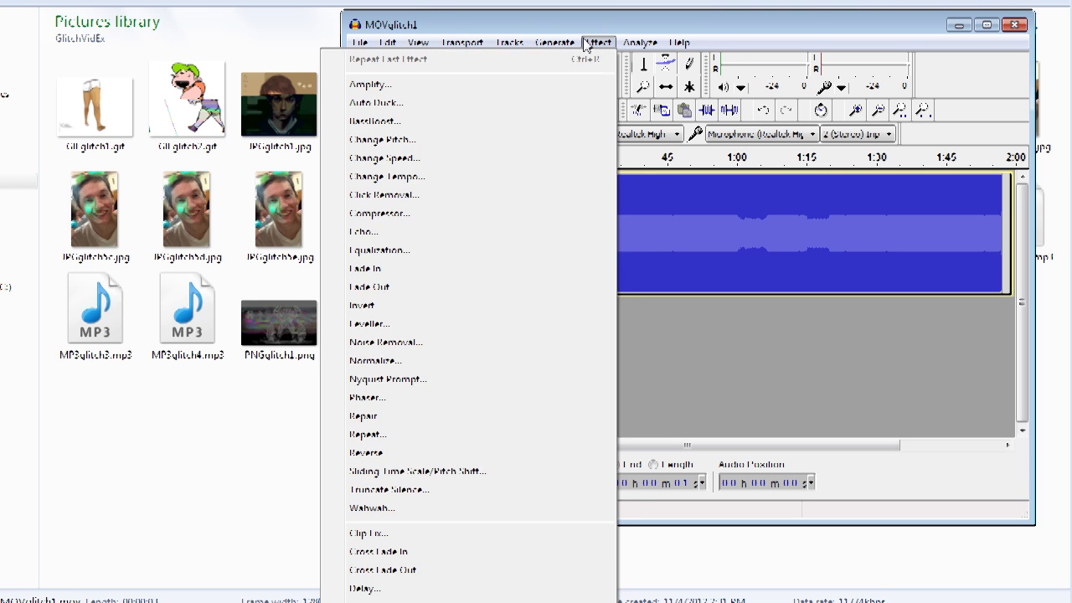
pyautogui.moveTo(511, 44)
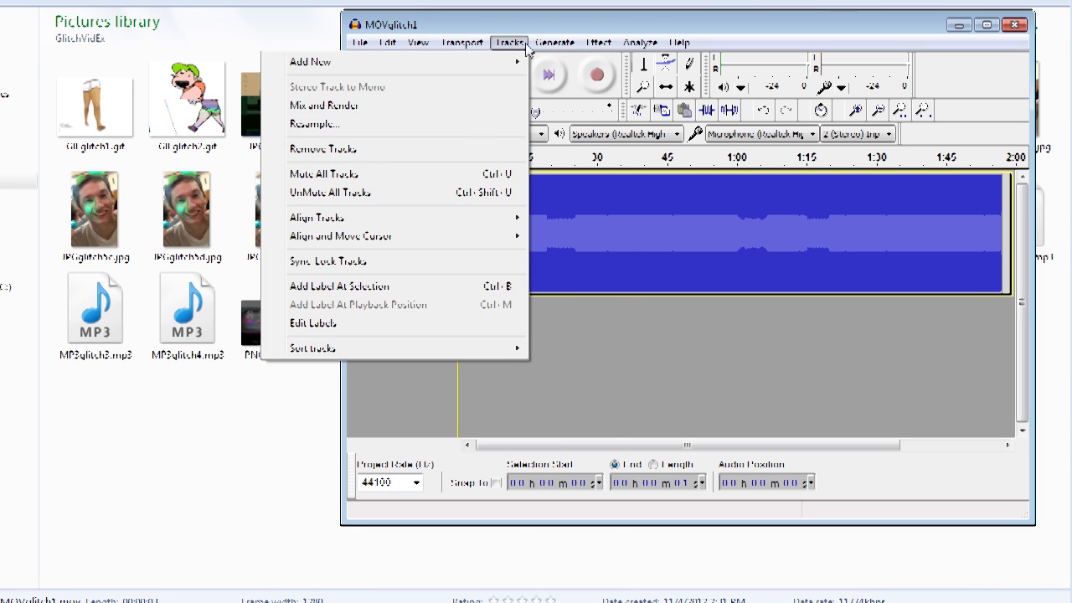
pyautogui.moveTo(596, 43)
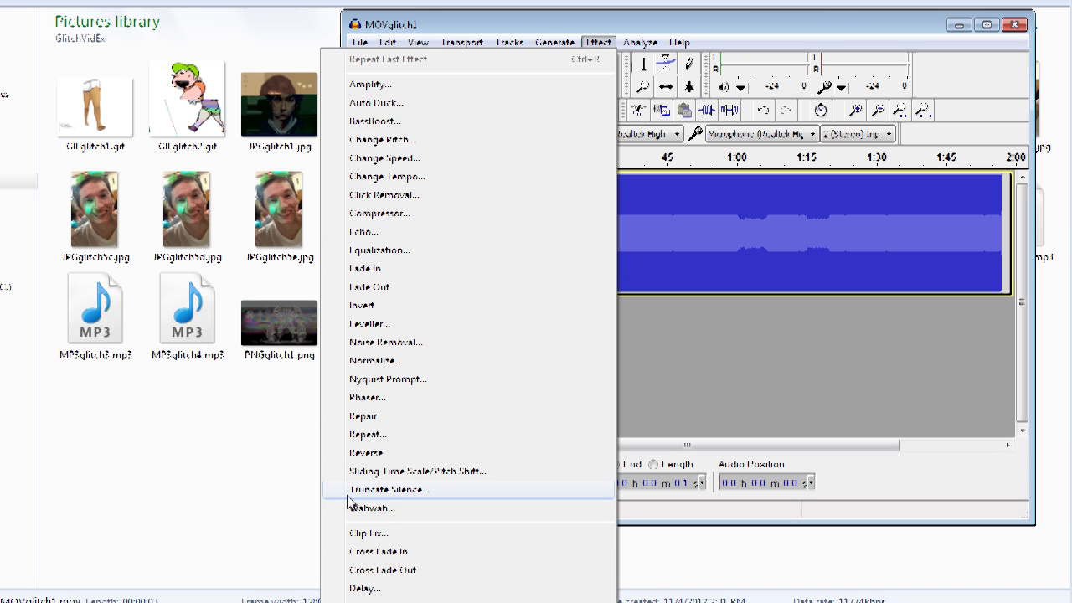
pyautogui.click(390, 238)
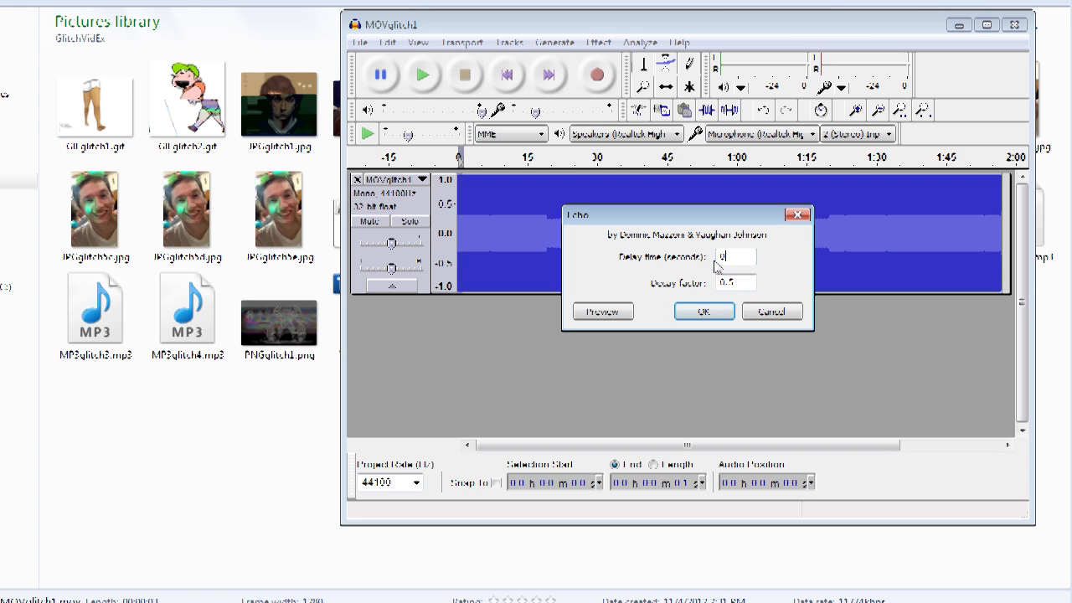
pyautogui.write('0.9')
pyautogui.click(705, 311)
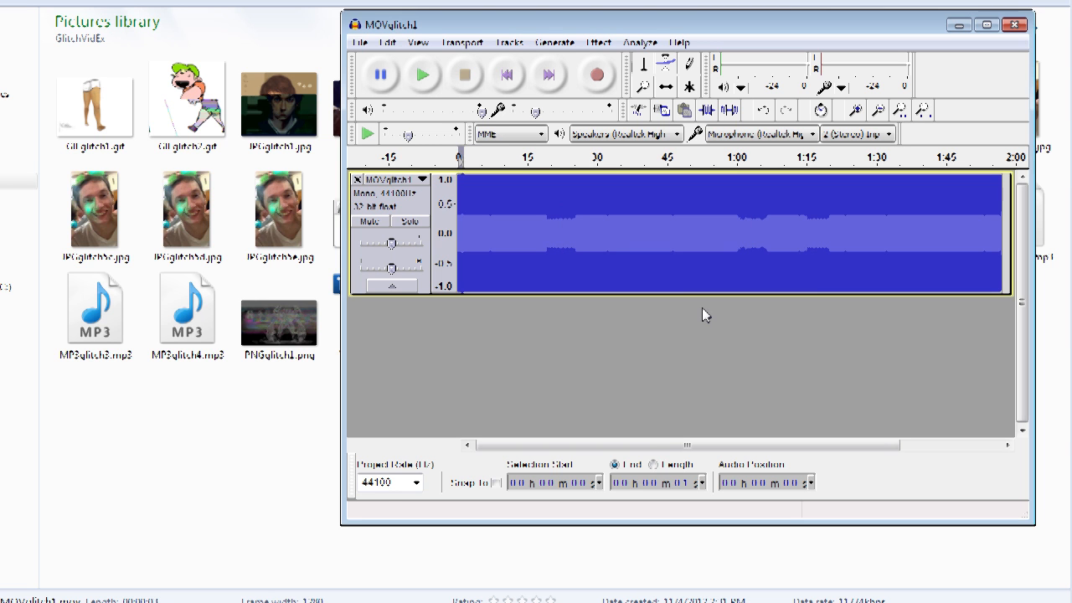
# Step: Export the audio to the GlitchVidEx folder as other uncompressed files with RAW (header-less) header and A-Law encoding
pyautogui.click(361, 43)
pyautogui.click(198, 273)
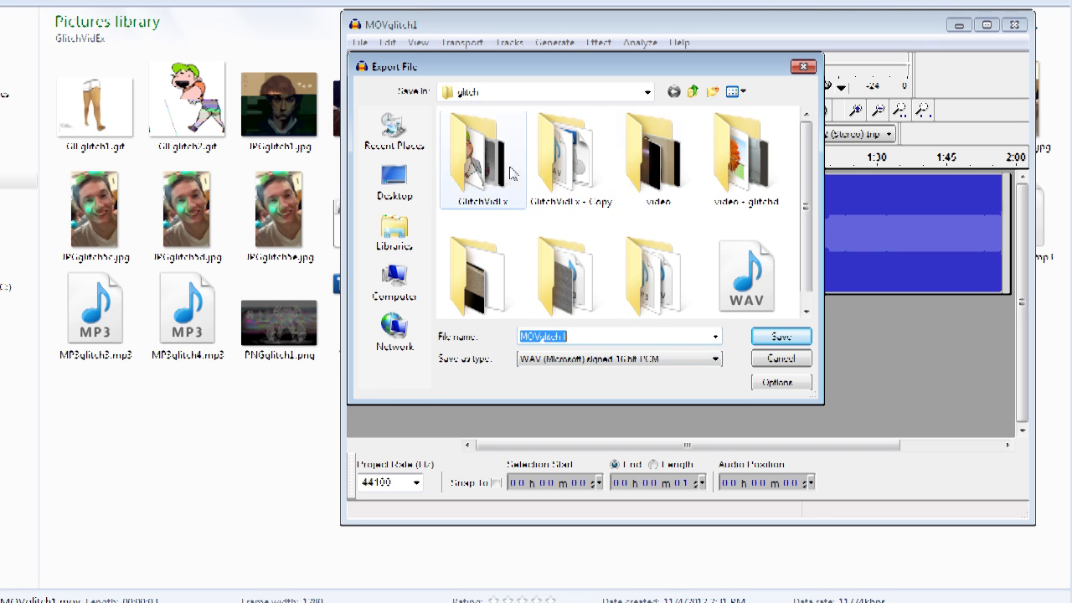
pyautogui.doubleClick(462, 162)
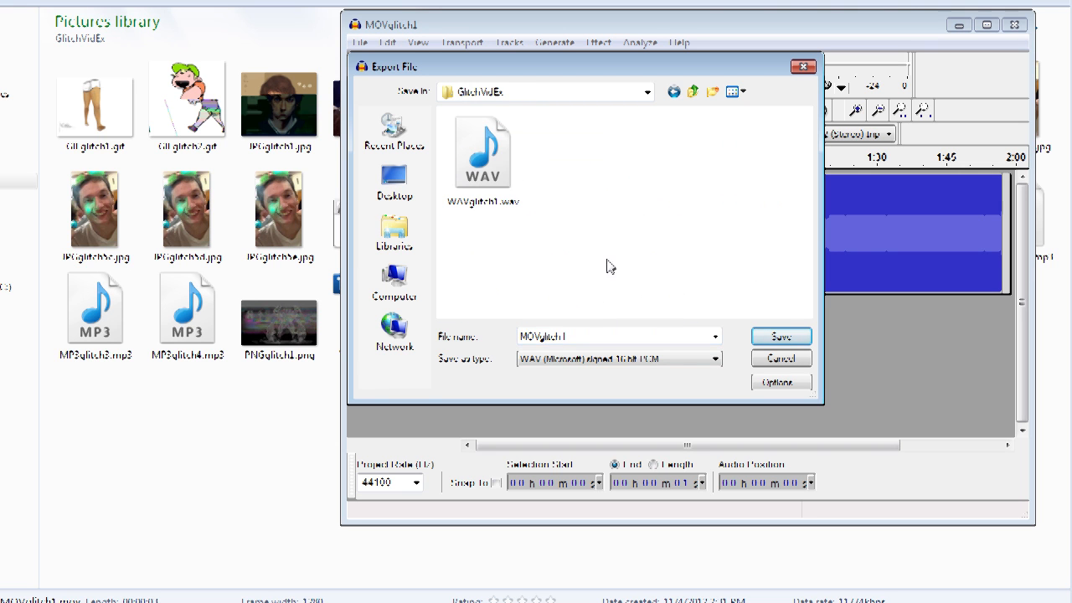
pyautogui.click(716, 360)
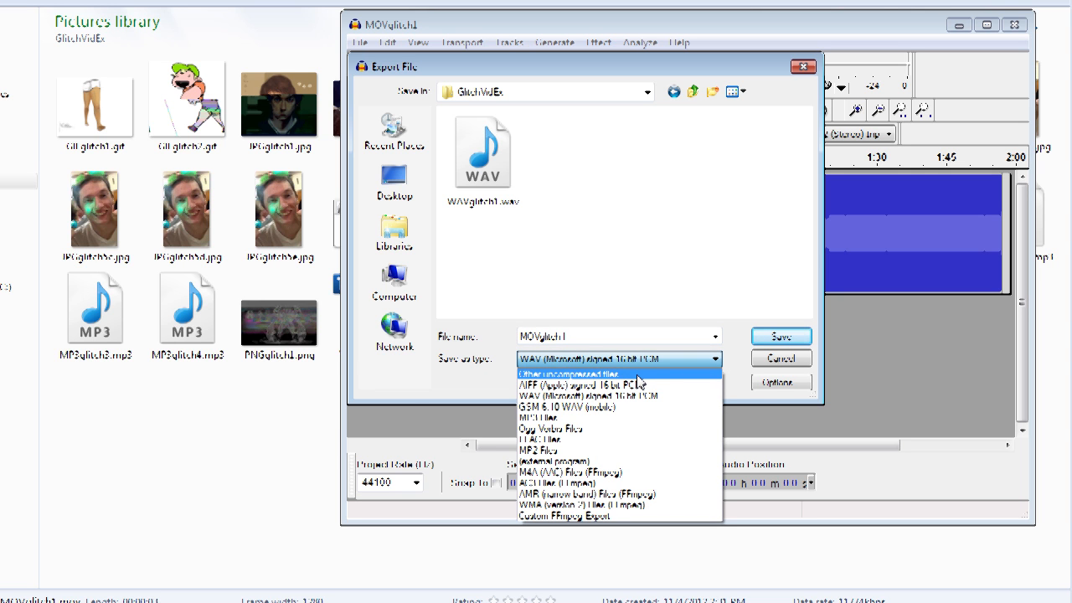
pyautogui.click(587, 373)
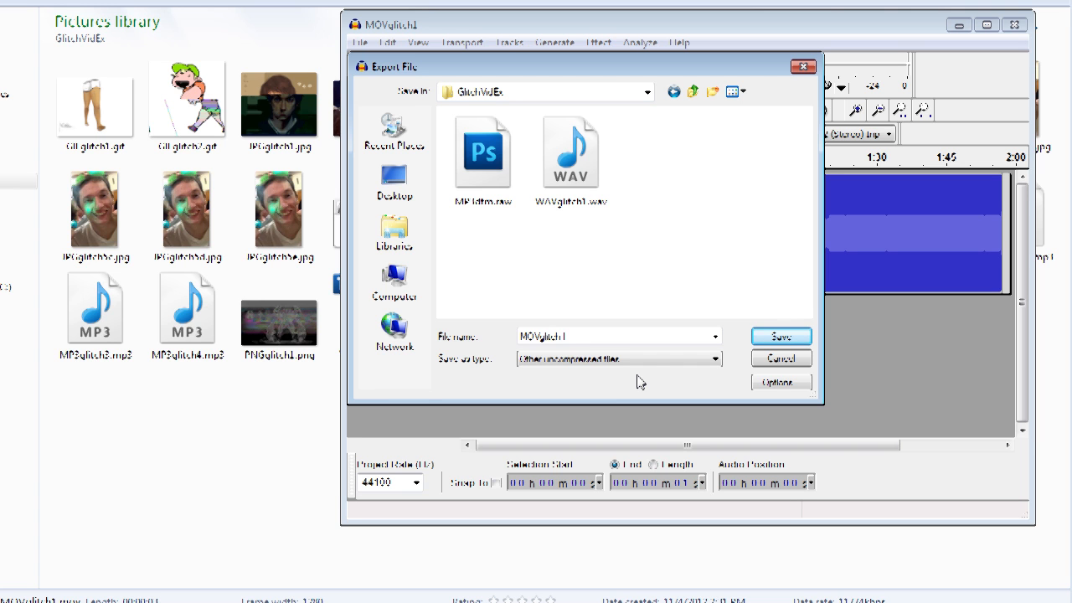
pyautogui.click(777, 390)
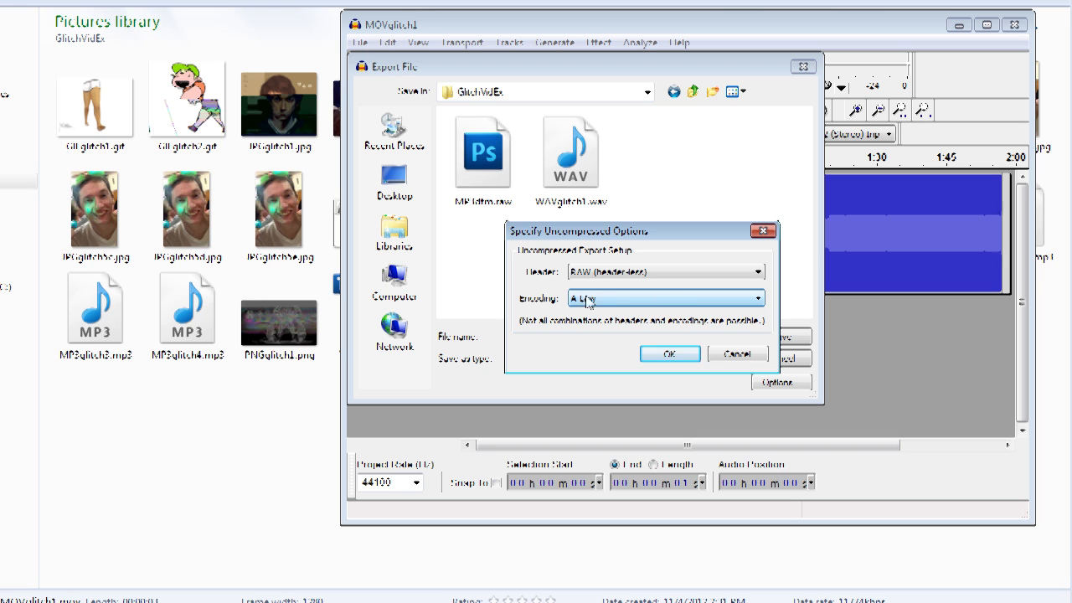
pyautogui.click(670, 356)
# Step: Confirm the export options and save the export as MOVglitch1.mov, replacing the existing file
pyautogui.click(654, 338)
pyautogui.click(654, 339)
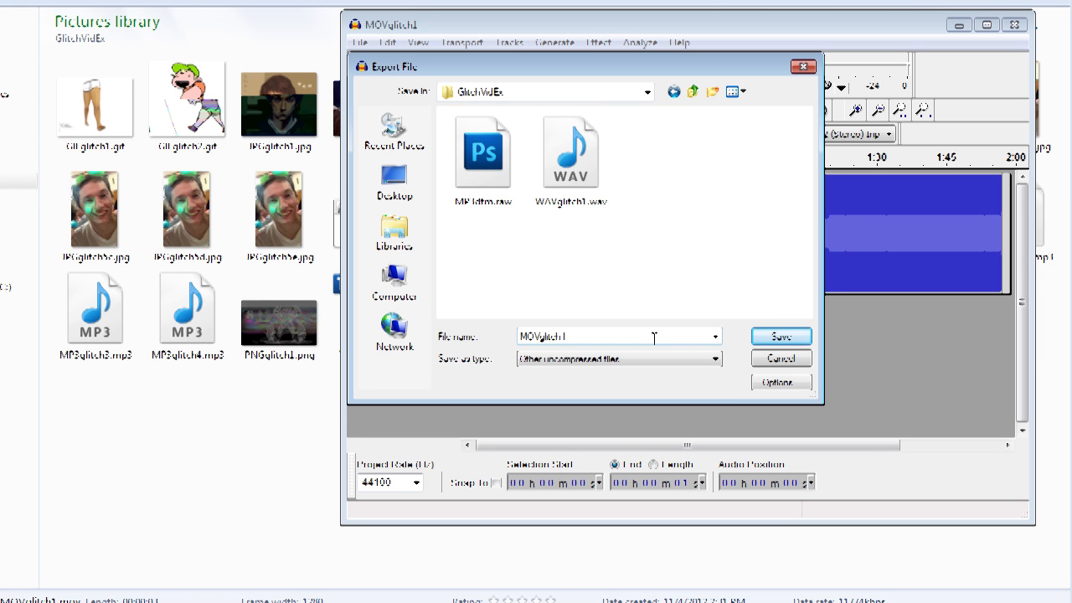
pyautogui.write('.')
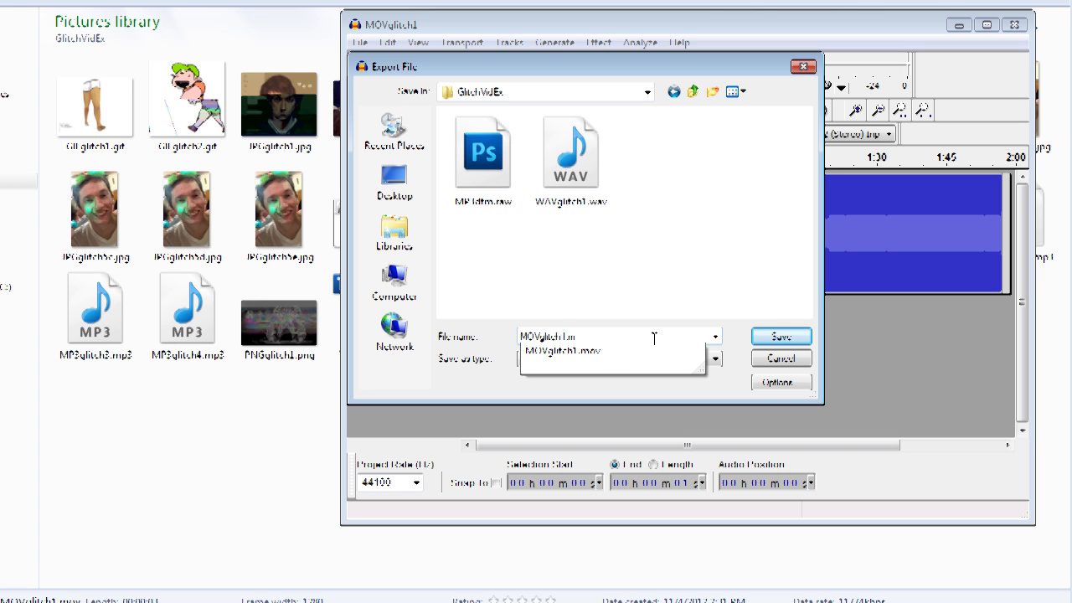
pyautogui.write('mov')
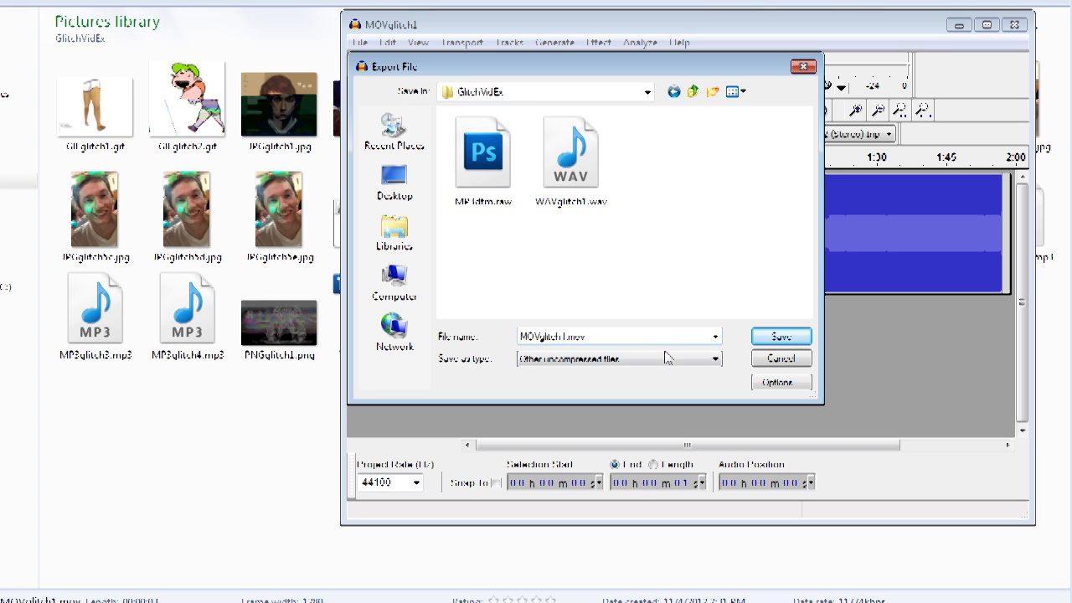
pyautogui.click(780, 338)
pyautogui.click(703, 396)
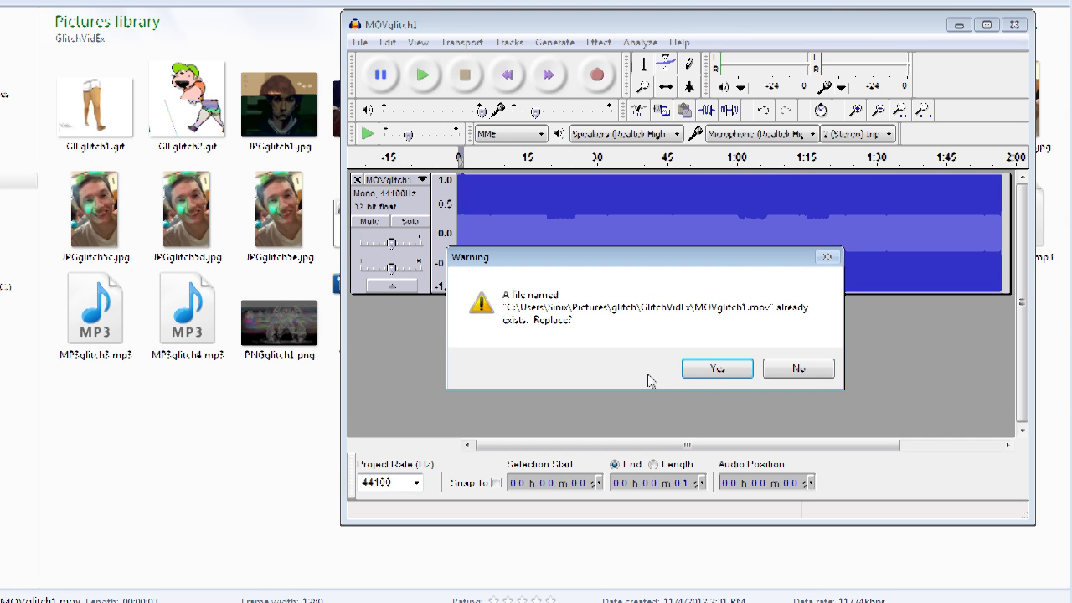
pyautogui.click(719, 369)
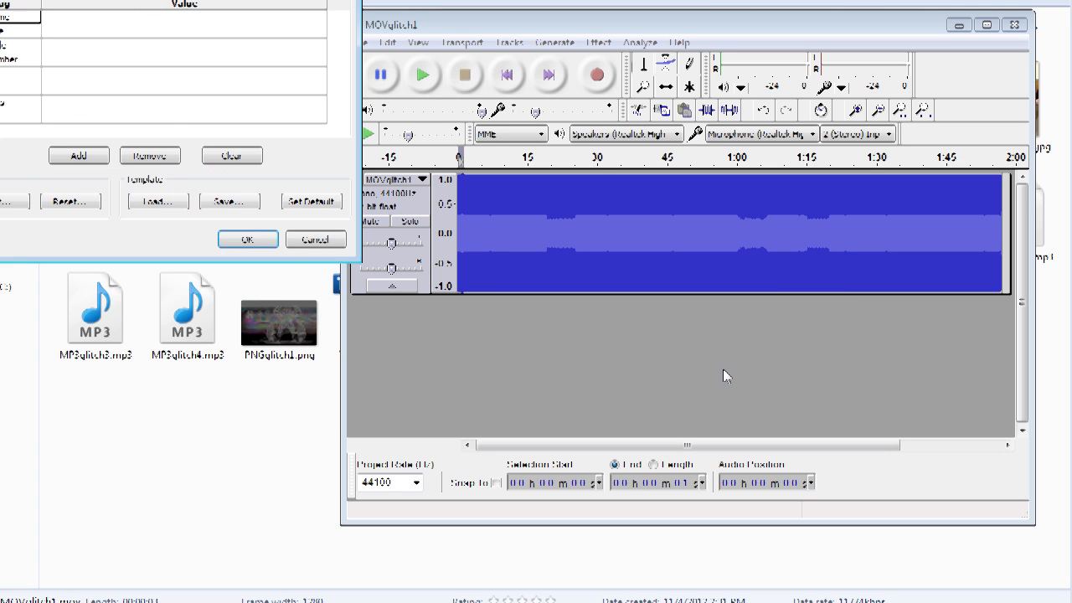
pyautogui.click(263, 243)
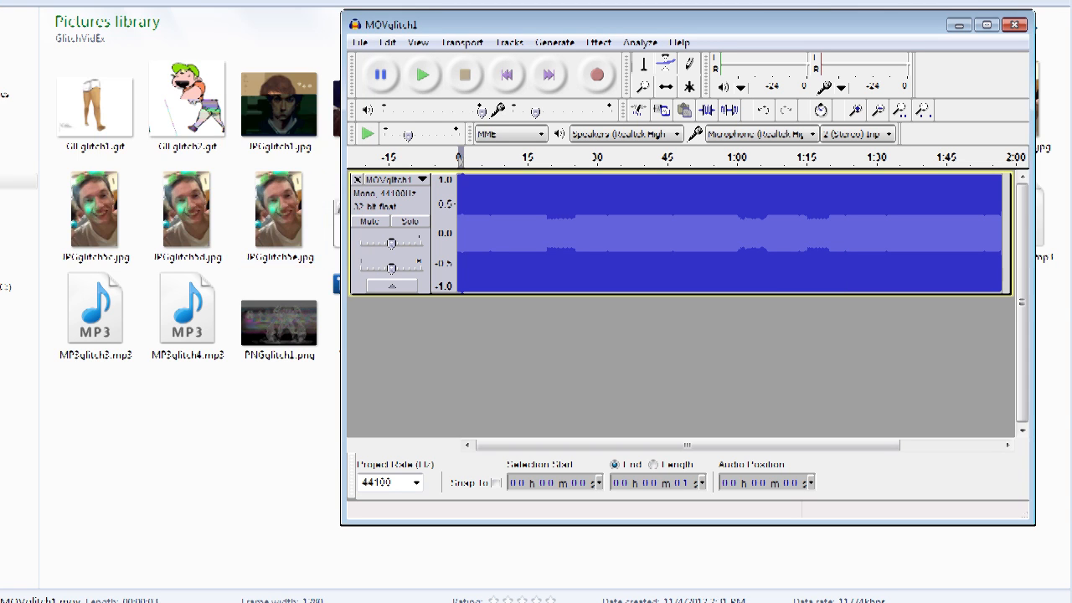
# Step: Try to open the glitched MOVglitch1.mov from the GlitchVidEx folder
pyautogui.moveTo(667, 26); pyautogui.dragTo(993, 40)
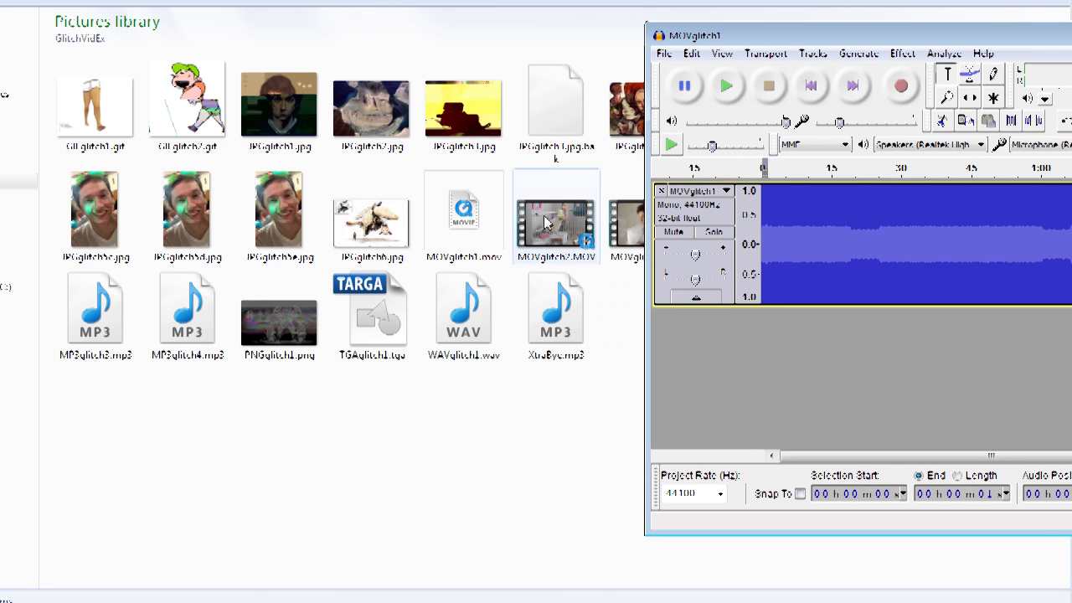
pyautogui.click(473, 205)
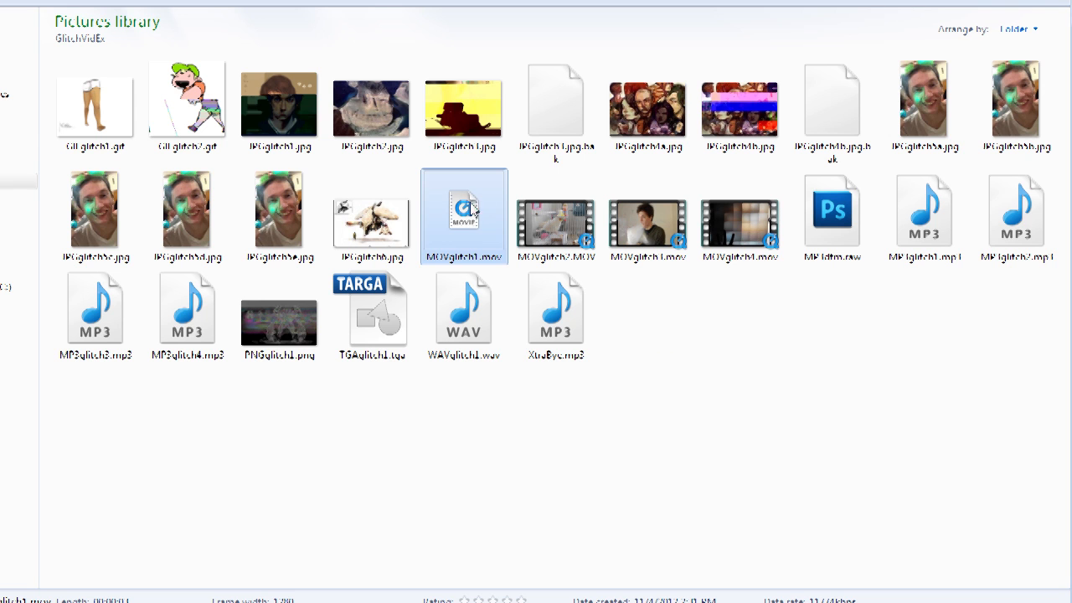
pyautogui.doubleClick(472, 209)
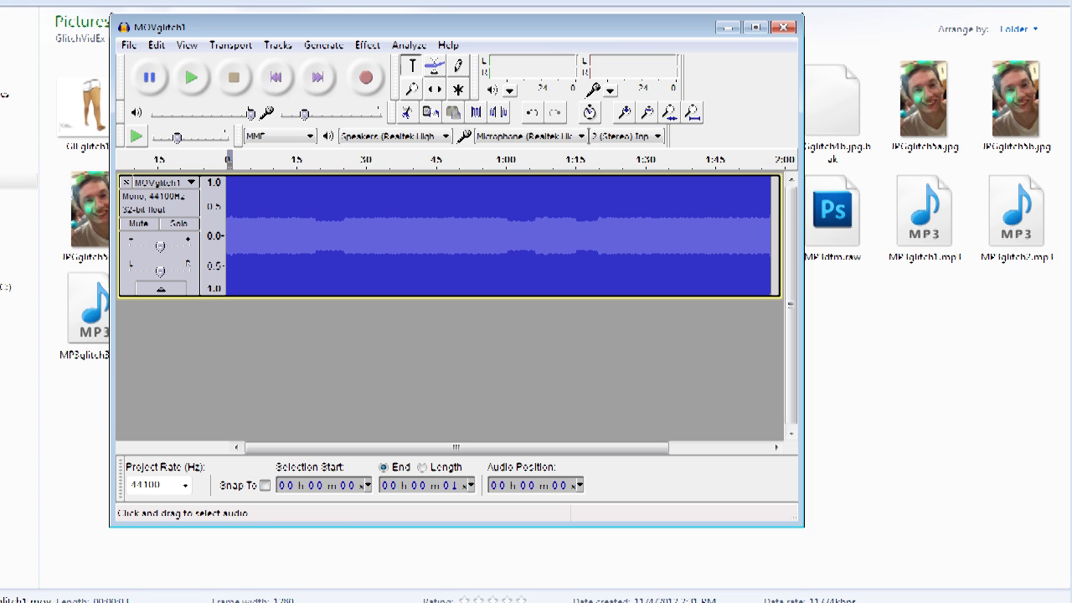
# Step: Close Audacity without saving the project
pyautogui.moveTo(604, 32); pyautogui.dragTo(565, 51)
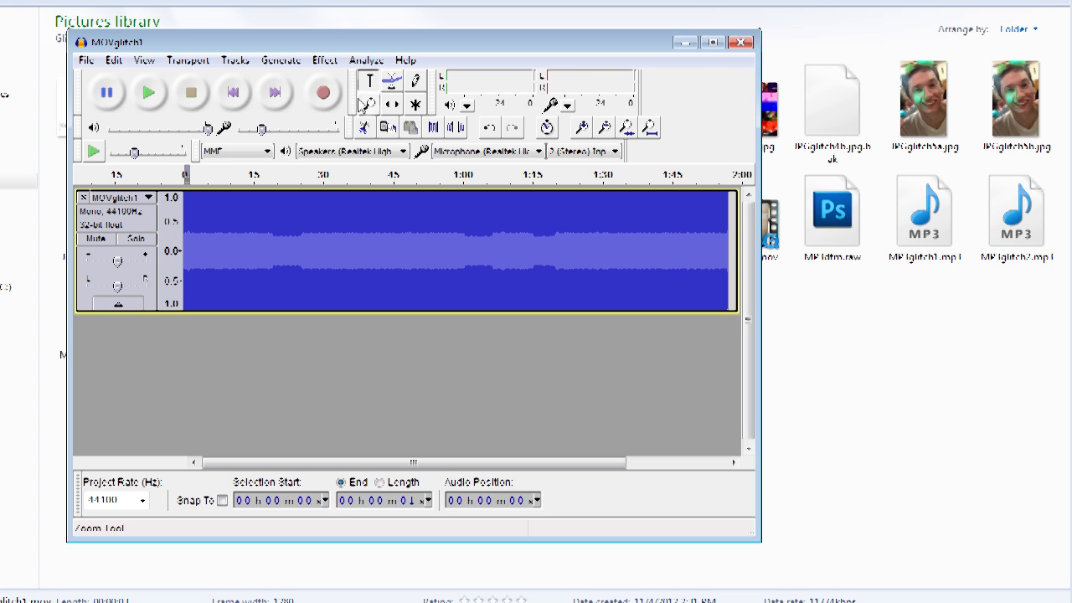
pyautogui.click(742, 44)
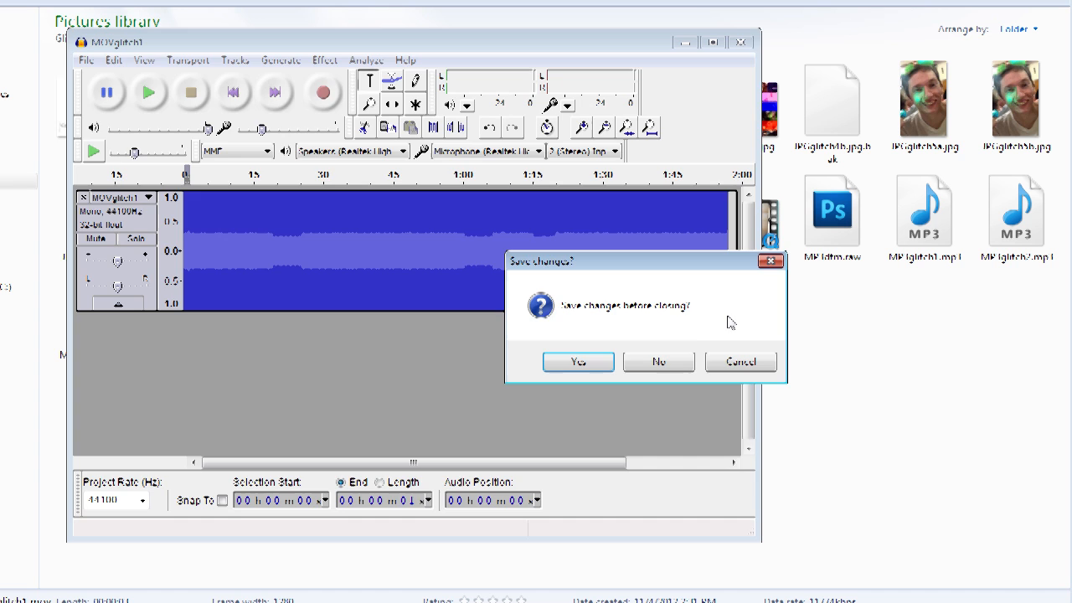
pyautogui.click(679, 363)
pyautogui.click(741, 376)
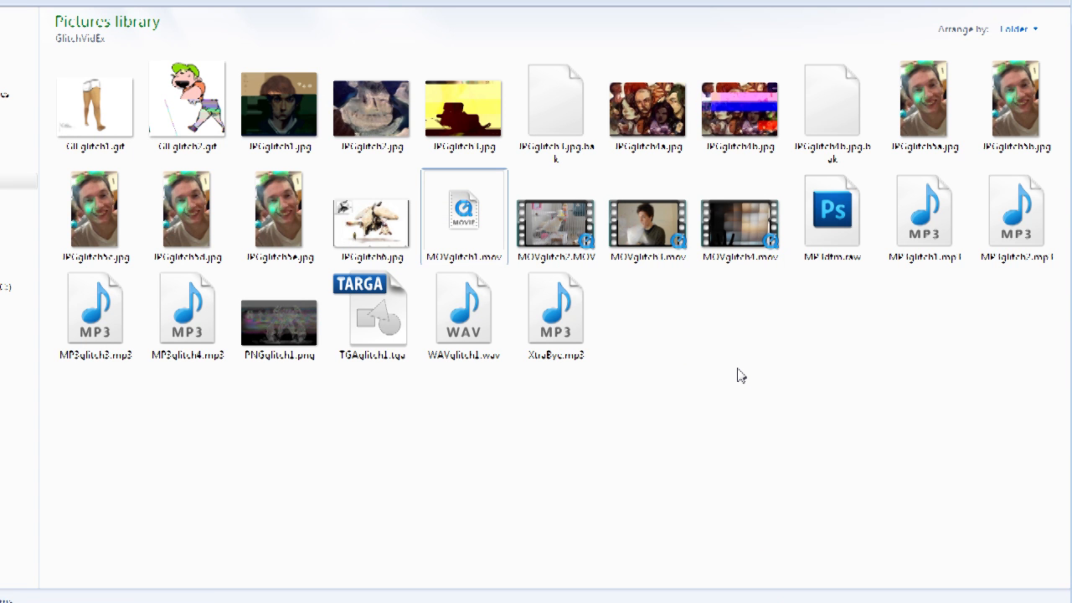
# Step: Preview MOVglitch2.MOV in the video player and close it
pyautogui.click(556, 231)
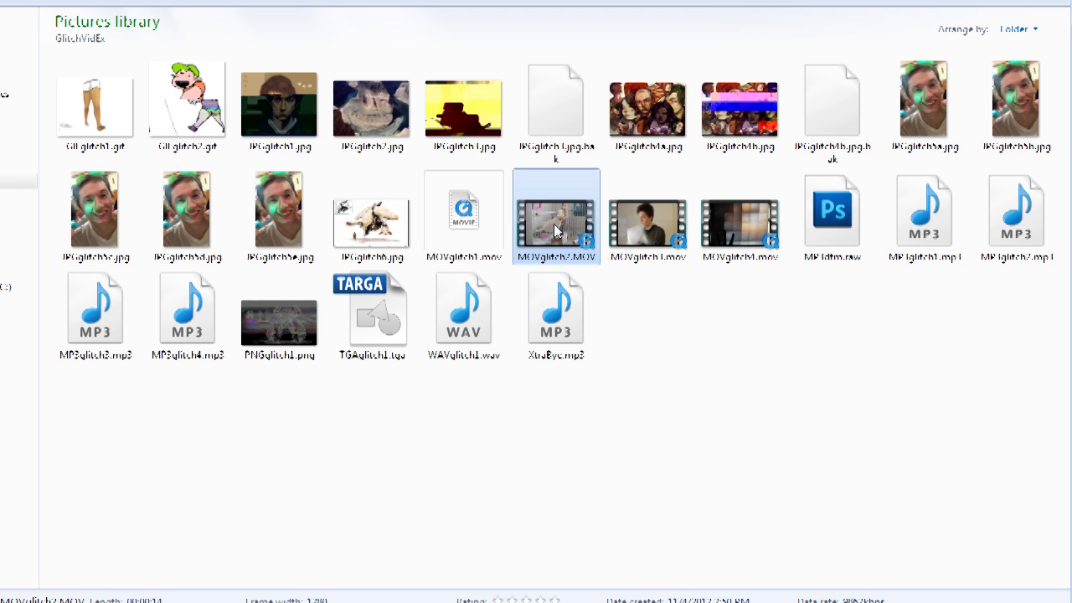
pyautogui.doubleClick(558, 233)
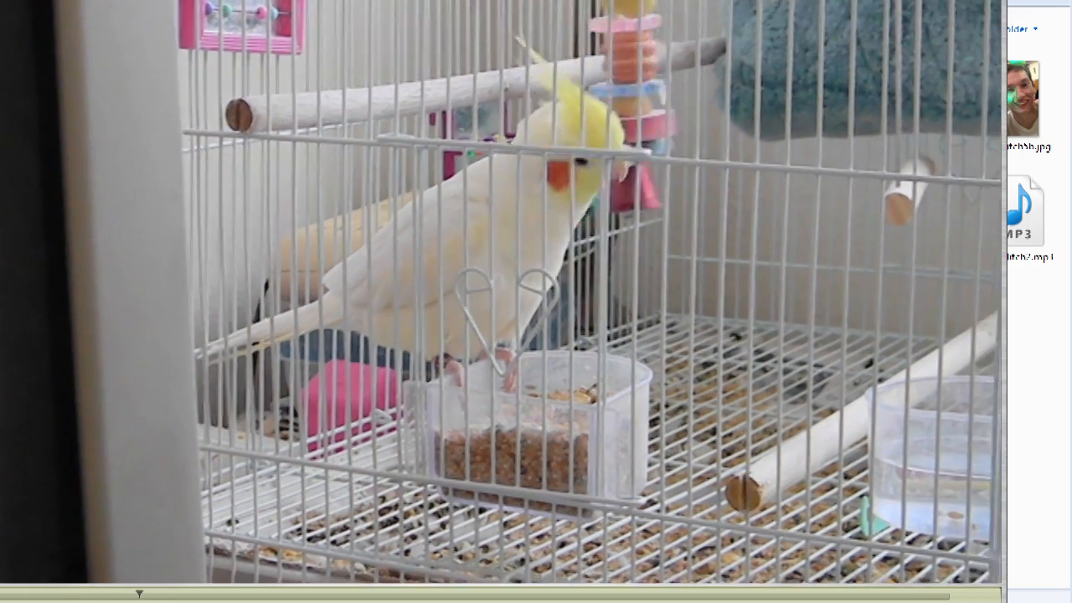
pyautogui.hotkey('alt', 'F4')
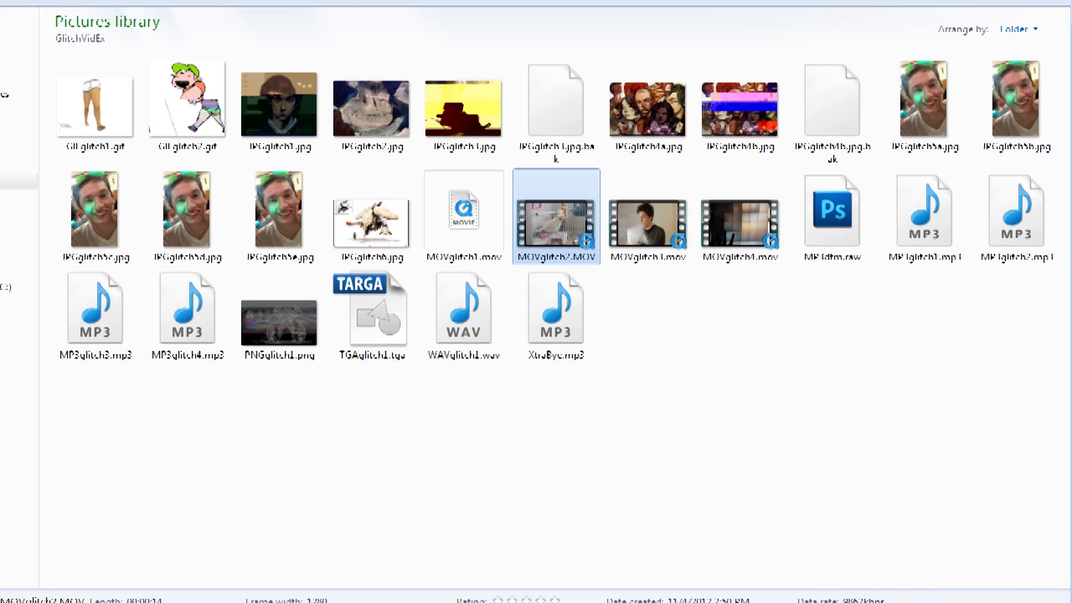
# Step: Launch Audacity and import MOVglitch2.MOV from the GlitchVidEx folder as raw data
pyautogui.rightClick(563, 231)
pyautogui.click(737, 390)
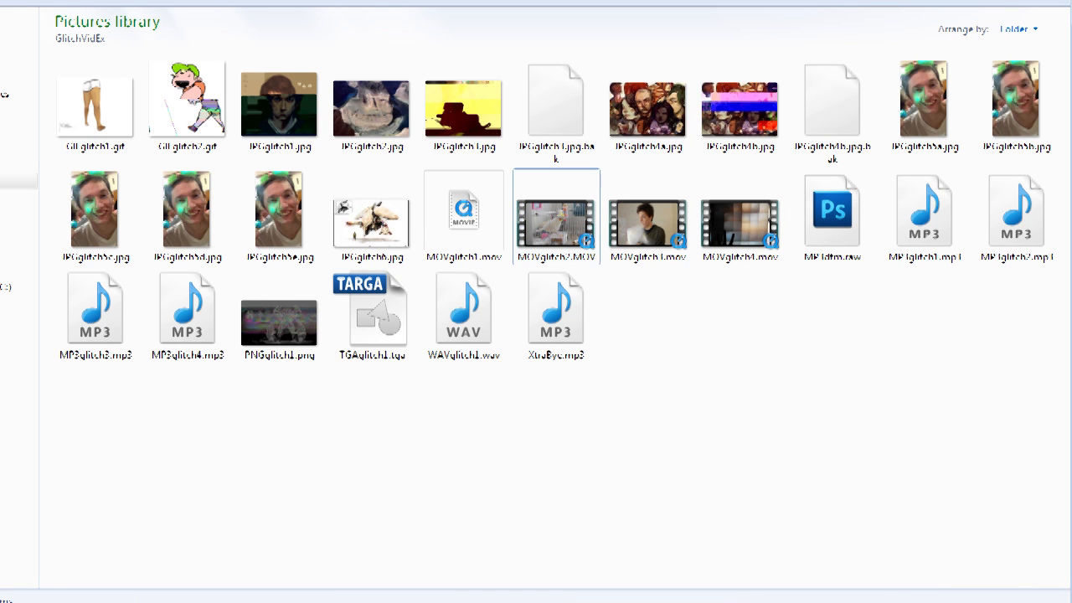
pyautogui.press('super')
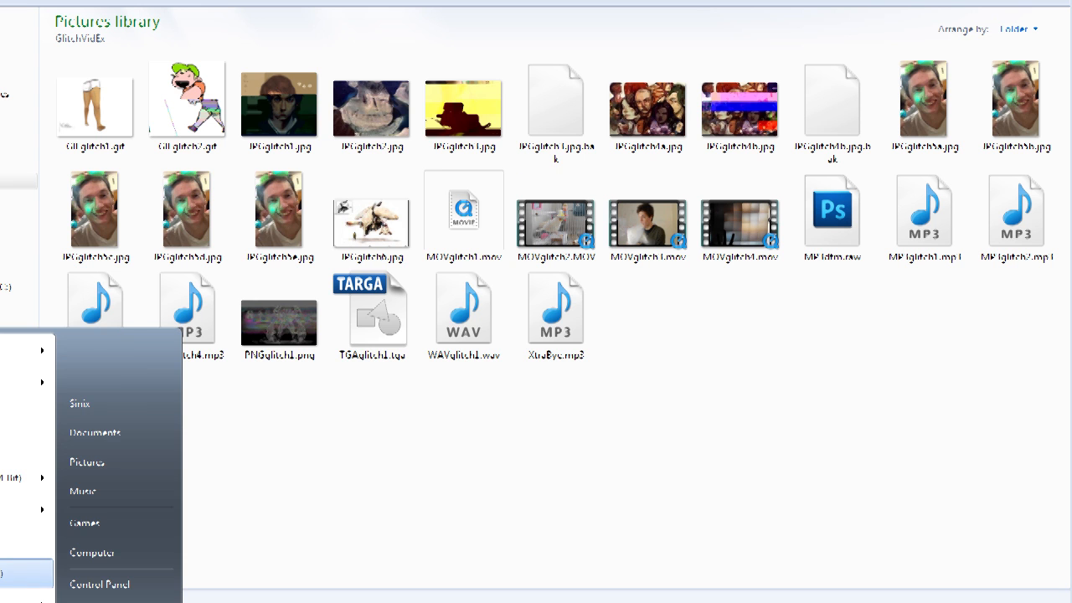
pyautogui.press('Return')
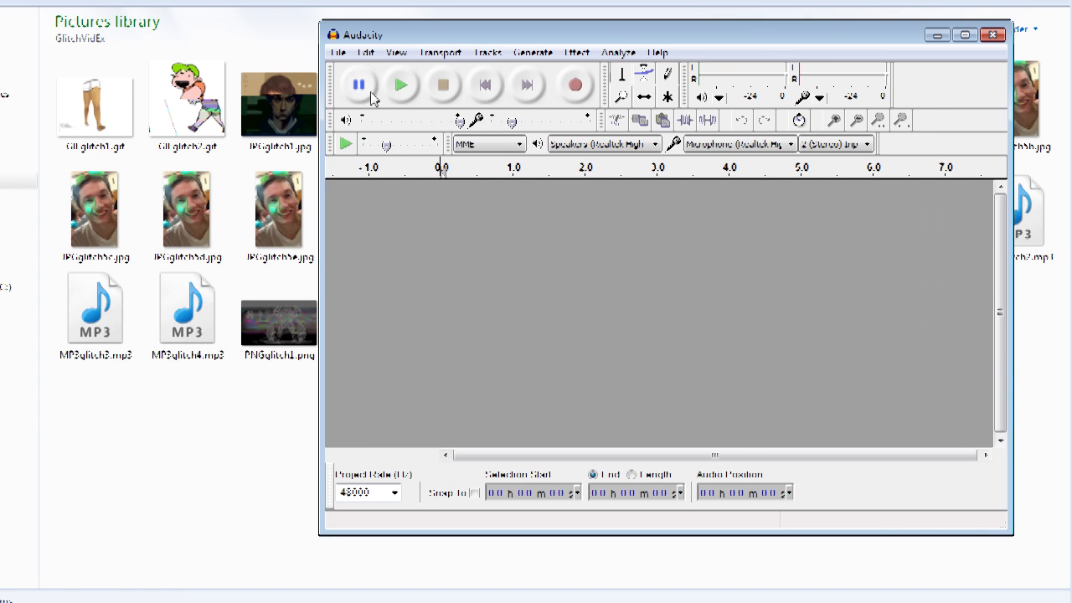
pyautogui.click(337, 52)
pyautogui.moveTo(149, 266)
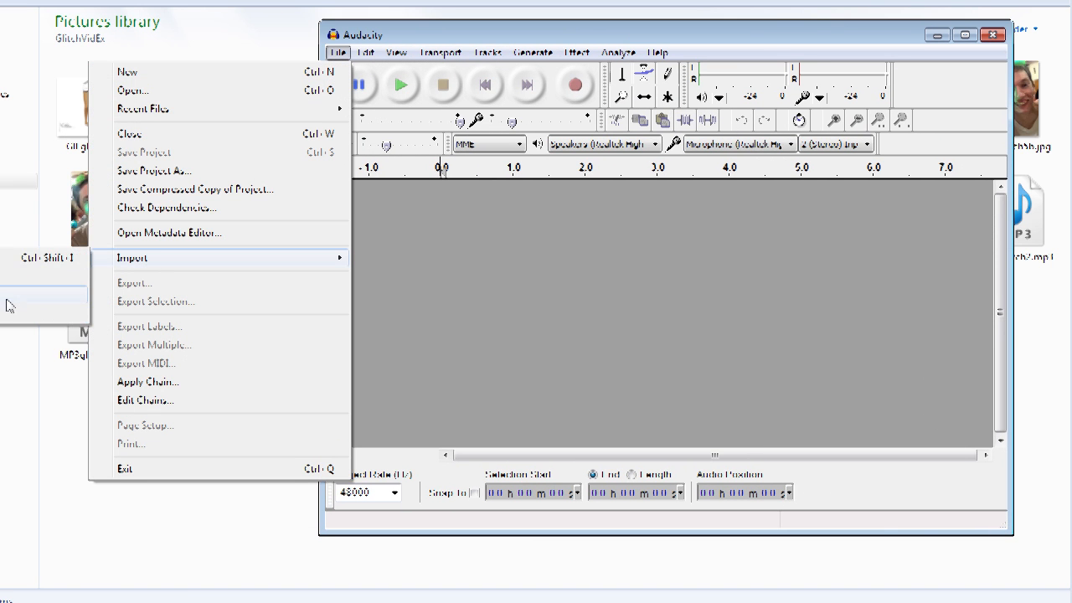
pyautogui.click(8, 305)
pyautogui.click(788, 216)
pyautogui.moveTo(787, 217); pyautogui.dragTo(785, 286)
pyautogui.click(466, 175)
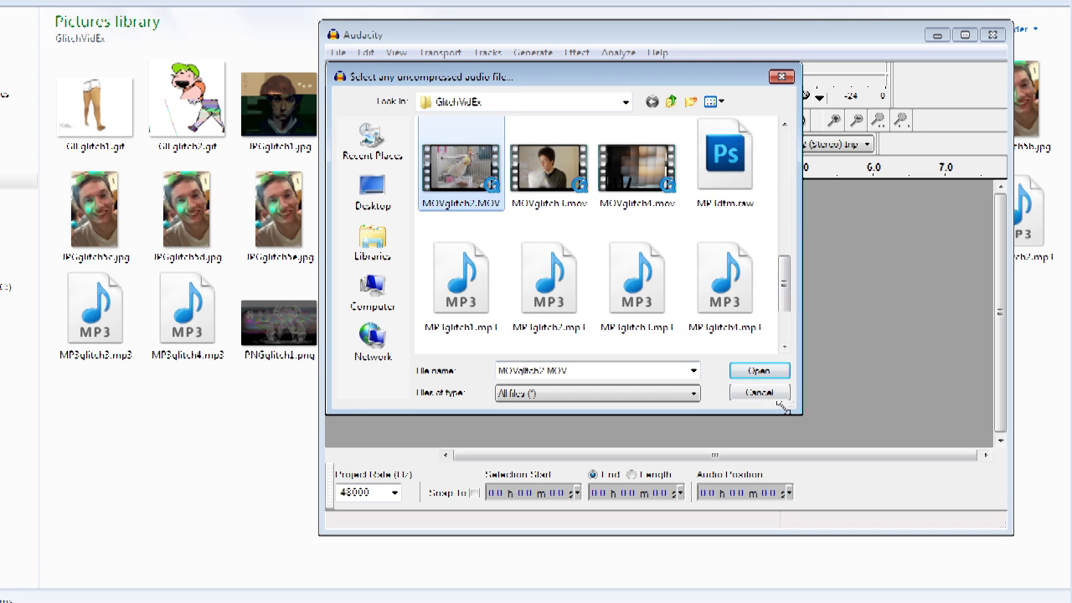
pyautogui.click(760, 371)
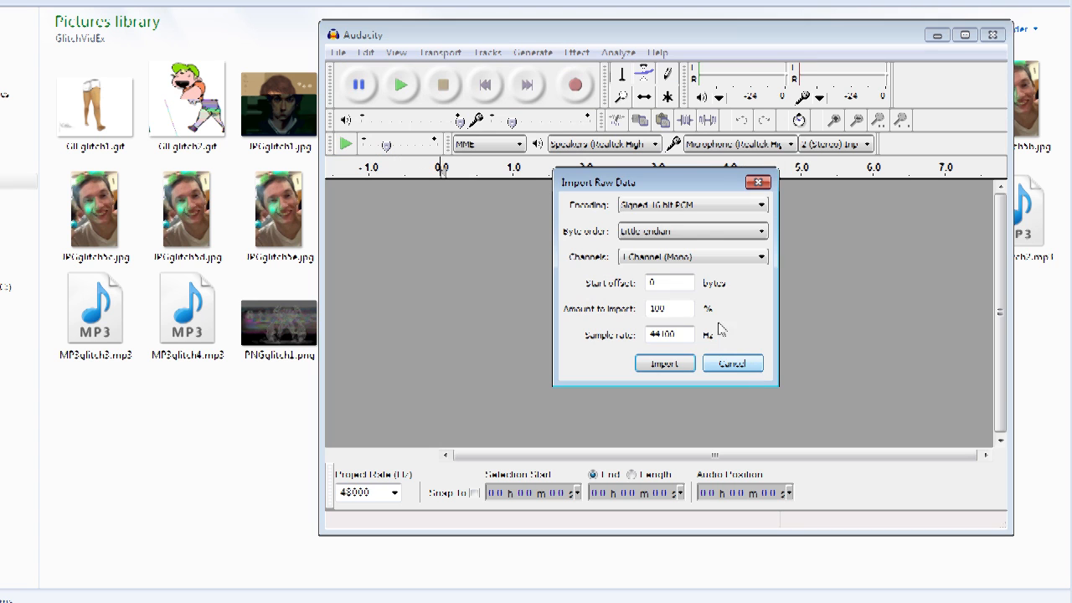
# Step: Set the raw import byte order to Big-endian and encoding to A-Law, and import the data
pyautogui.click(762, 232)
pyautogui.click(695, 270)
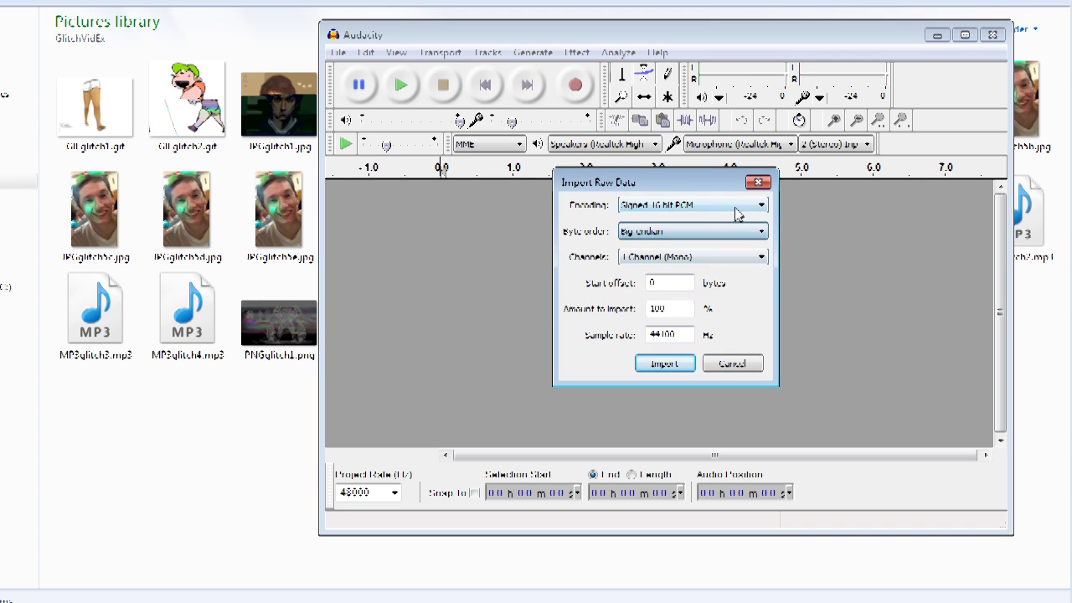
pyautogui.click(736, 207)
pyautogui.click(672, 310)
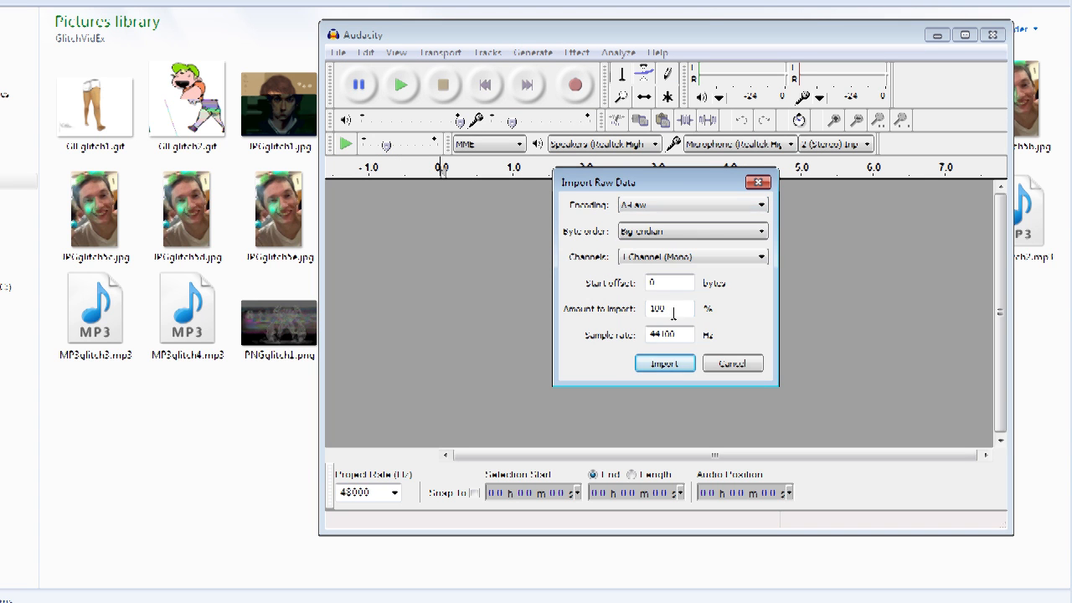
pyautogui.click(665, 365)
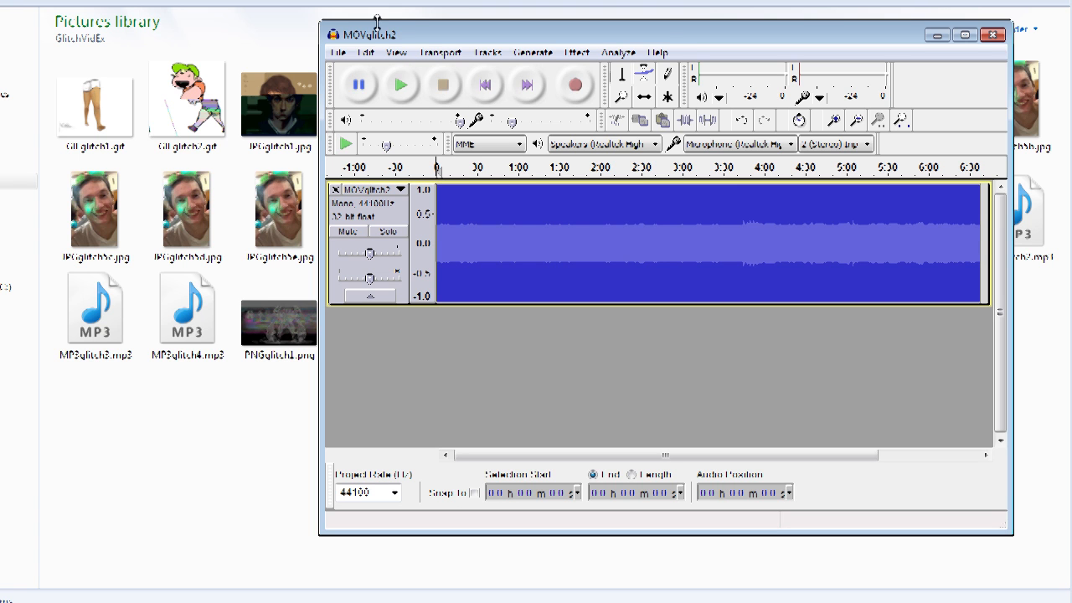
# Step: Apply an Echo effect to the MOVglitch2 track
pyautogui.moveTo(665, 39); pyautogui.dragTo(659, 35)
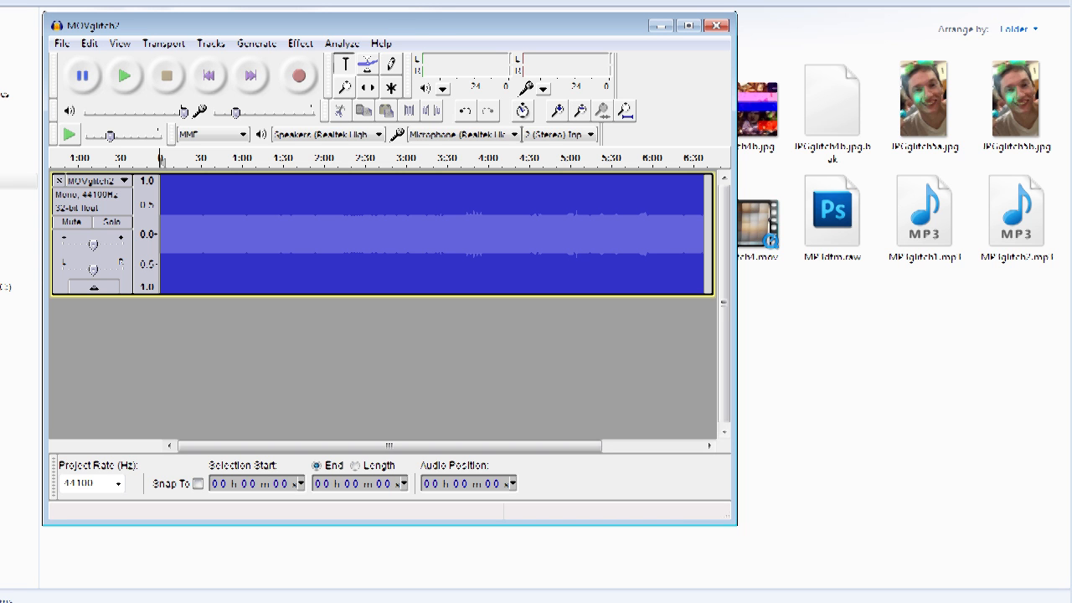
pyautogui.moveTo(426, 15); pyautogui.dragTo(614, 0)
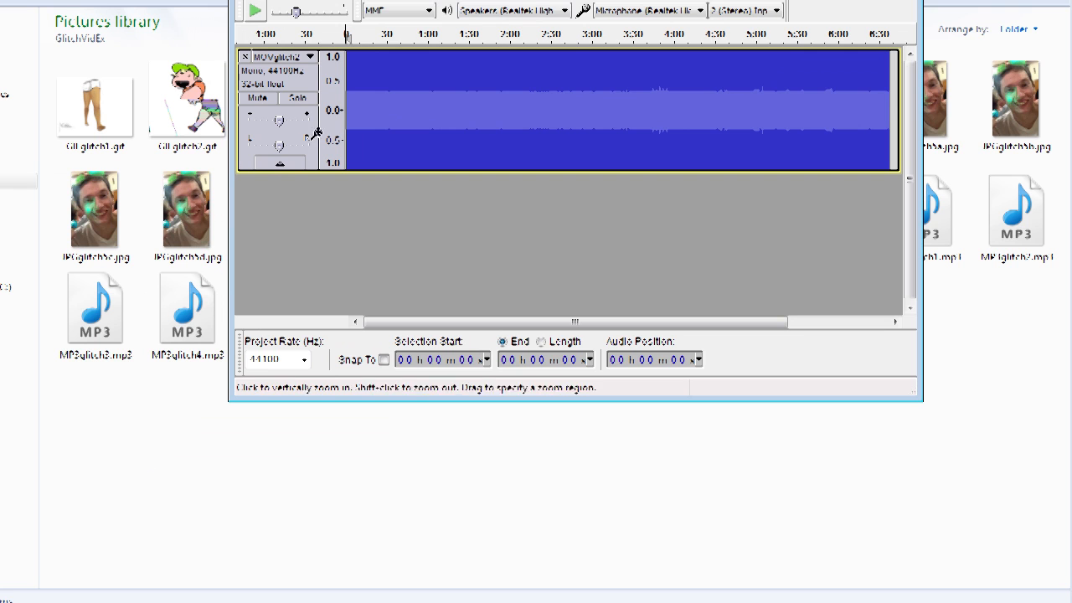
pyautogui.click(350, 109)
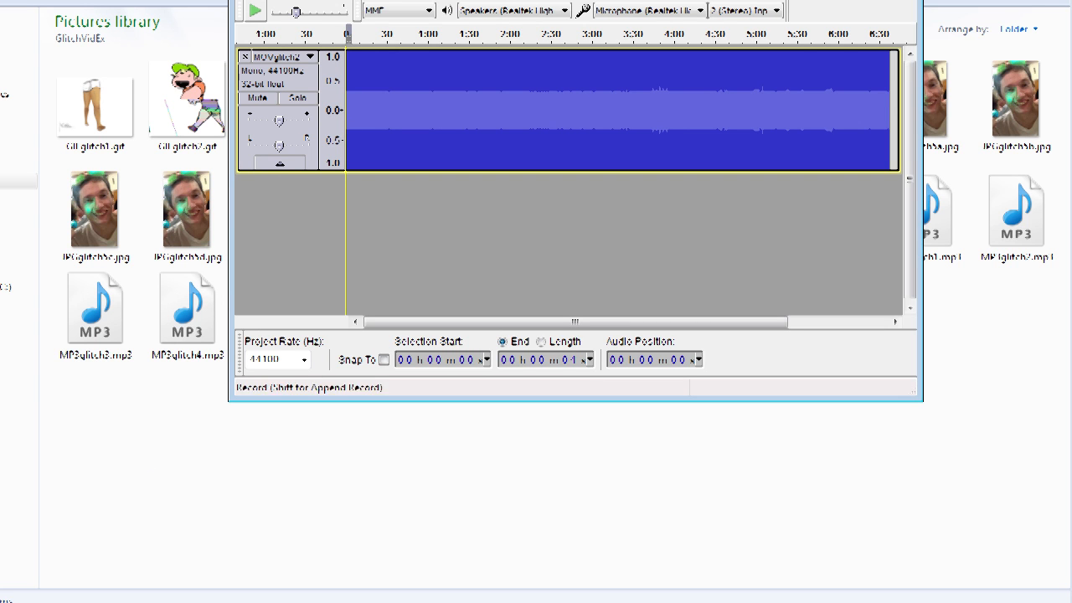
pyautogui.click(483, 0)
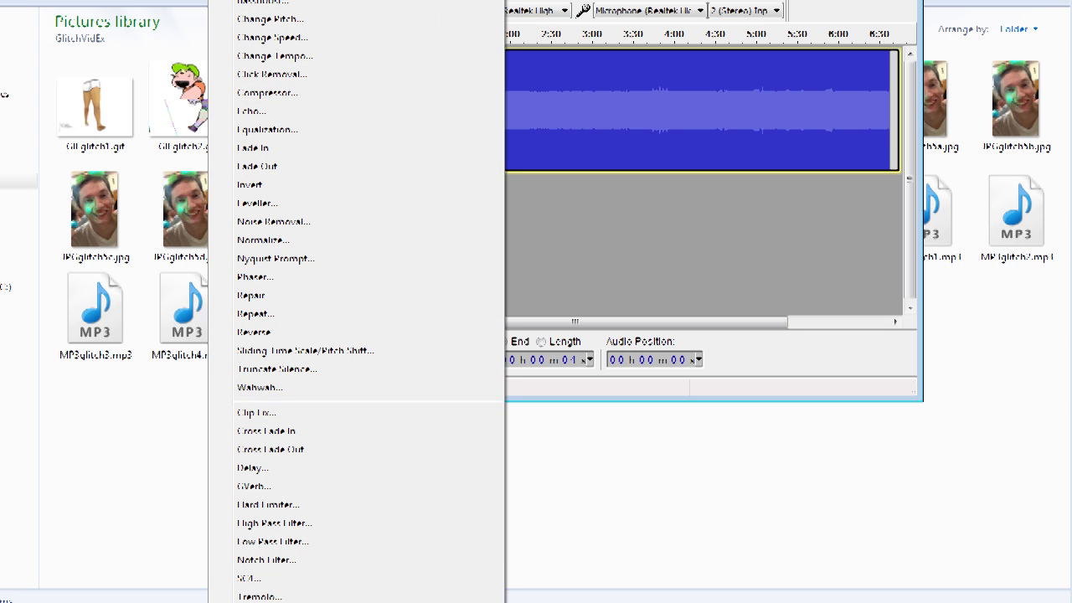
pyautogui.click(273, 111)
pyautogui.click(582, 189)
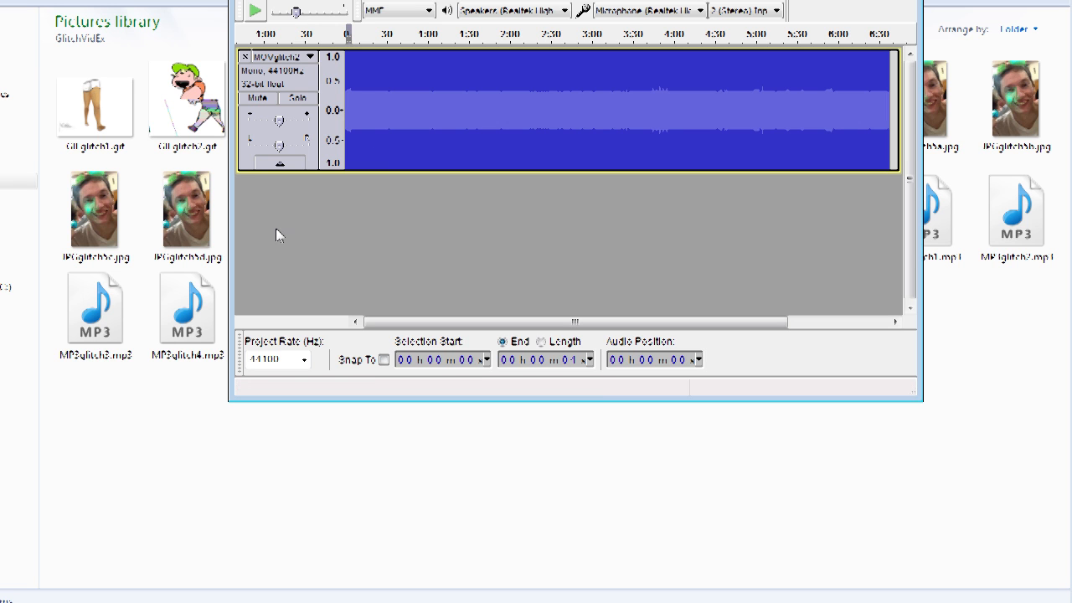
# Step: Import XtraBye.mp3 as audio into the project and select its track
pyautogui.click(314, 240)
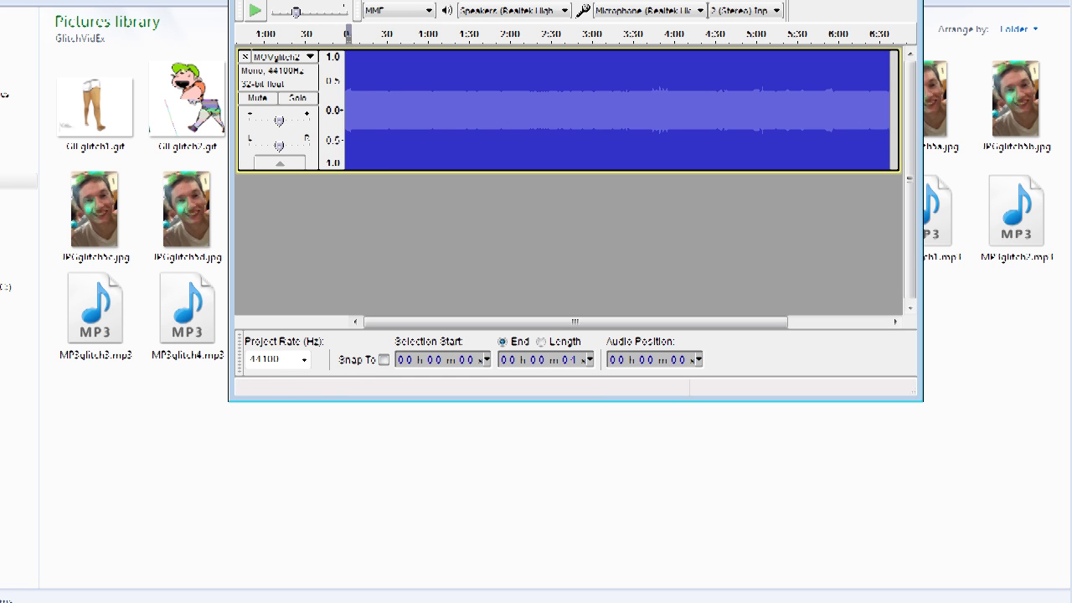
pyautogui.hotkey('alt', 'f')
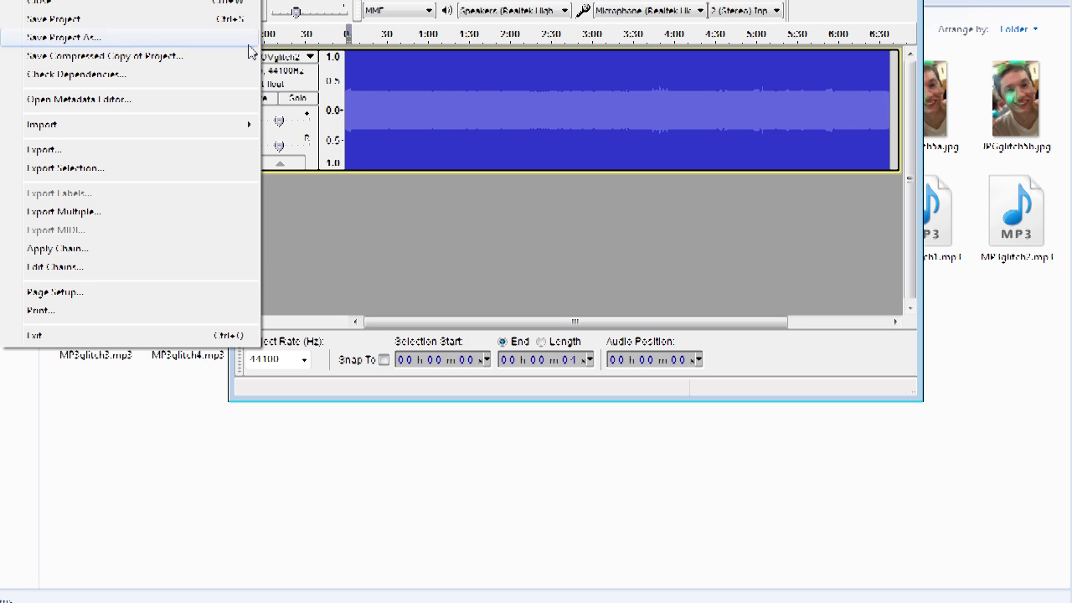
pyautogui.moveTo(184, 130)
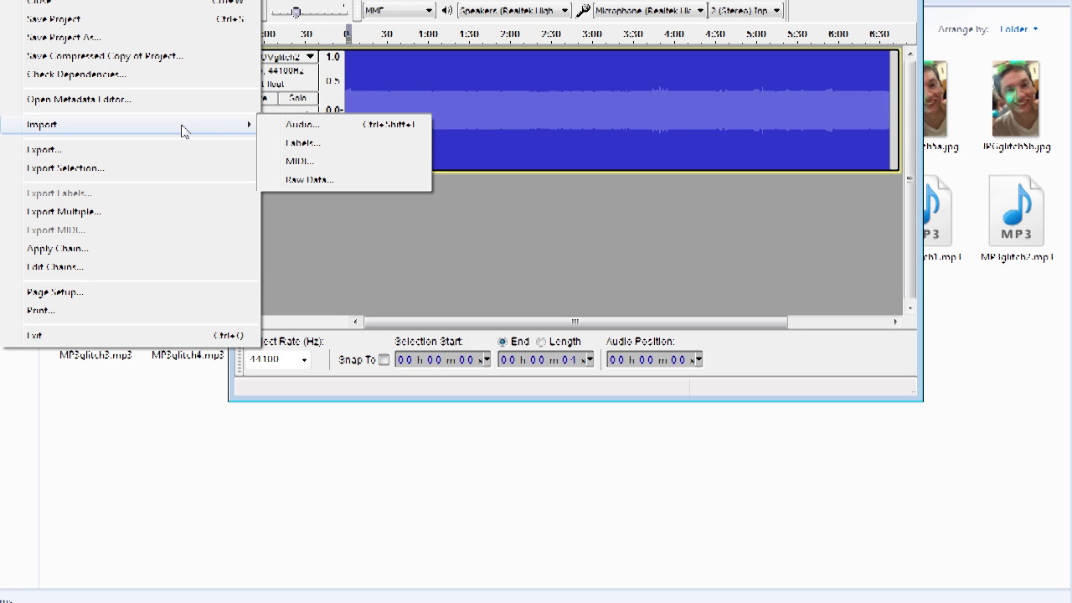
pyautogui.click(301, 127)
pyautogui.moveTo(694, 43); pyautogui.dragTo(681, 196)
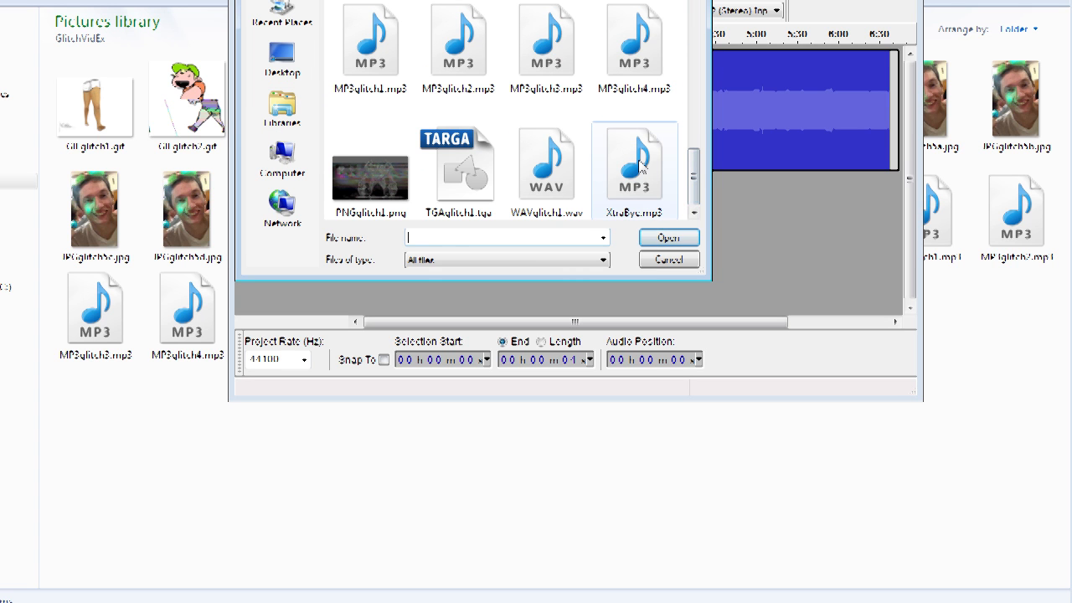
pyautogui.click(641, 165)
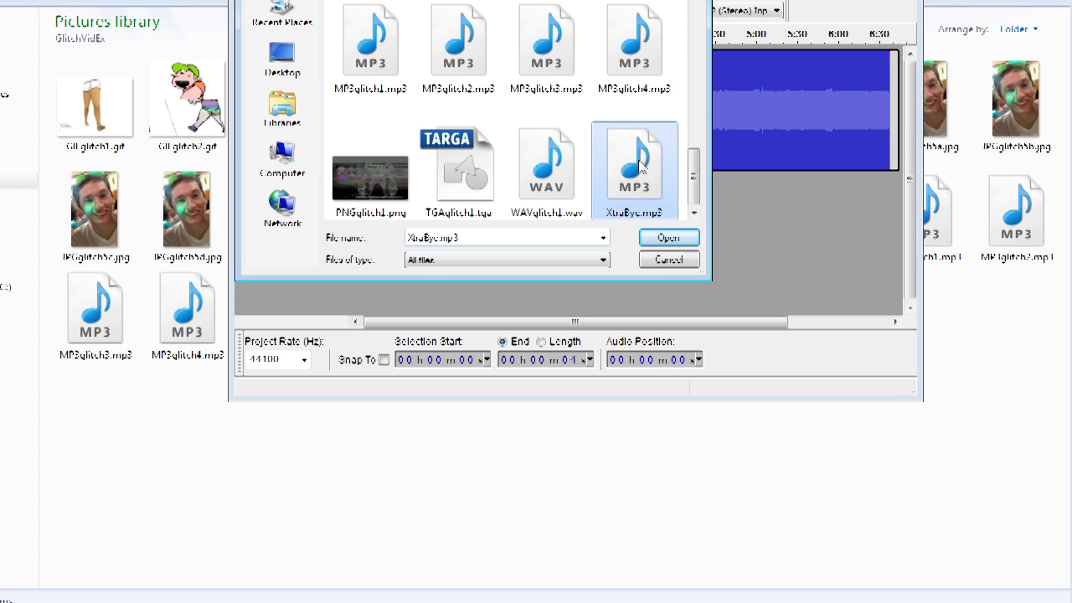
pyautogui.click(680, 238)
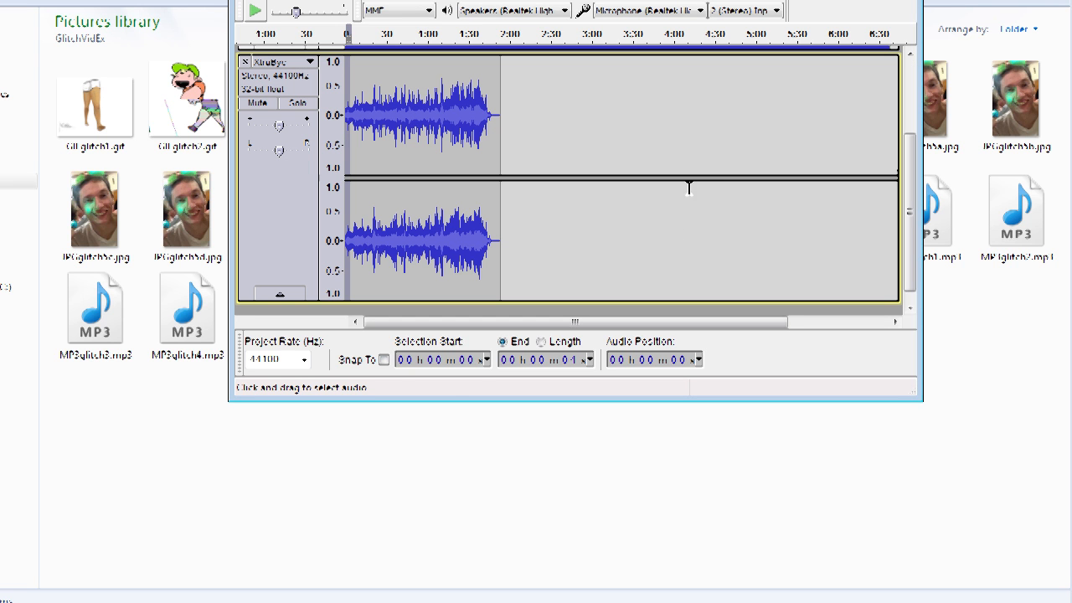
pyautogui.click(278, 209)
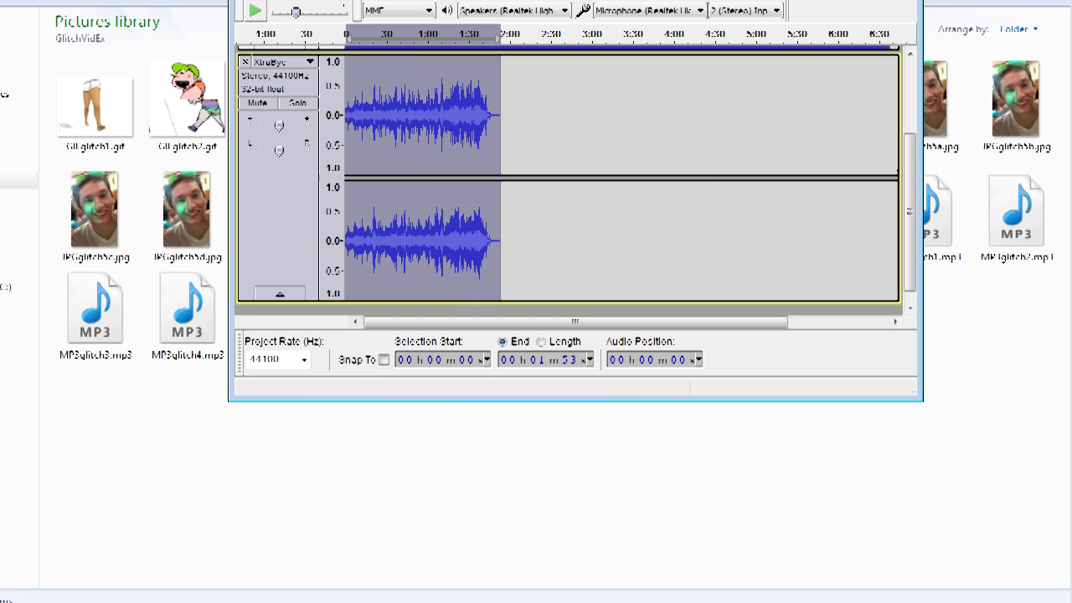
# Step: Convert the XtraBye track from stereo to mono
pyautogui.hotkey('alt', 't')
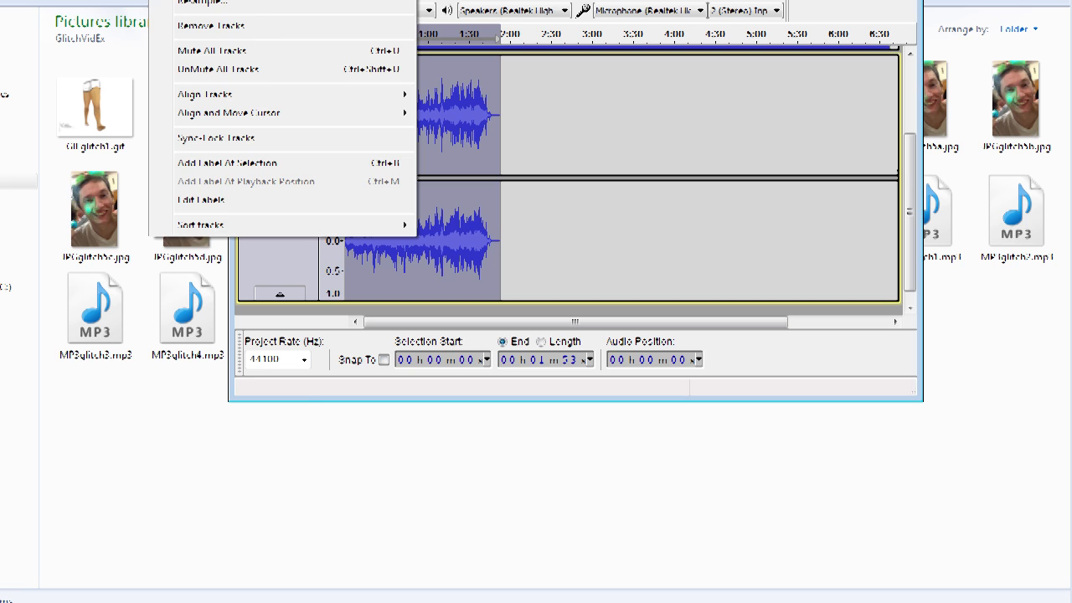
pyautogui.press('Down')
pyautogui.press('Down')
pyautogui.press('Return')
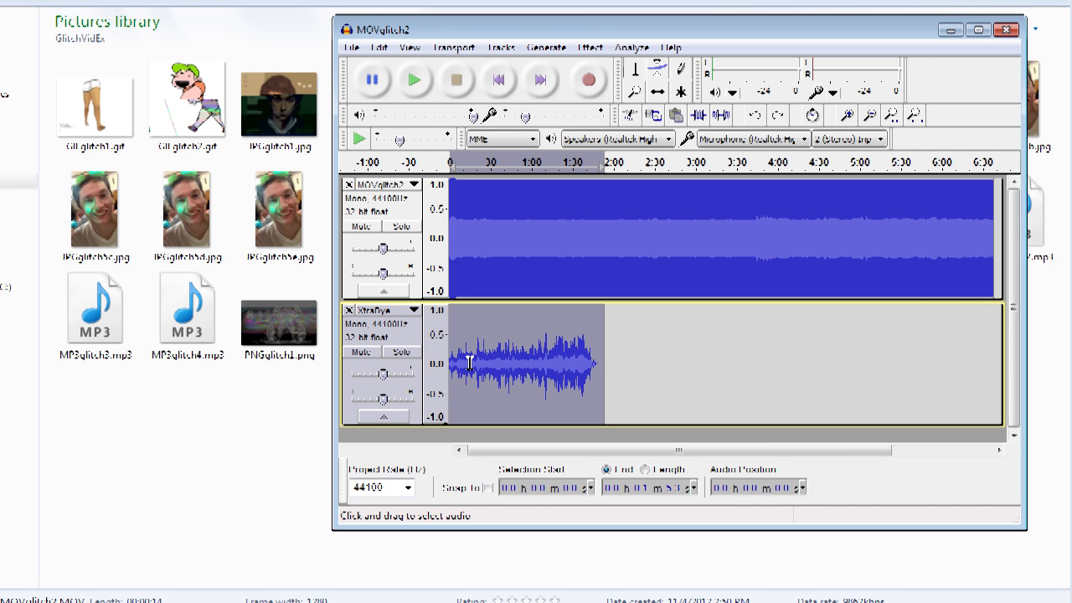
# Step: Silence the first 15 seconds of the XtraBye track
pyautogui.moveTo(470, 366); pyautogui.dragTo(446, 365)
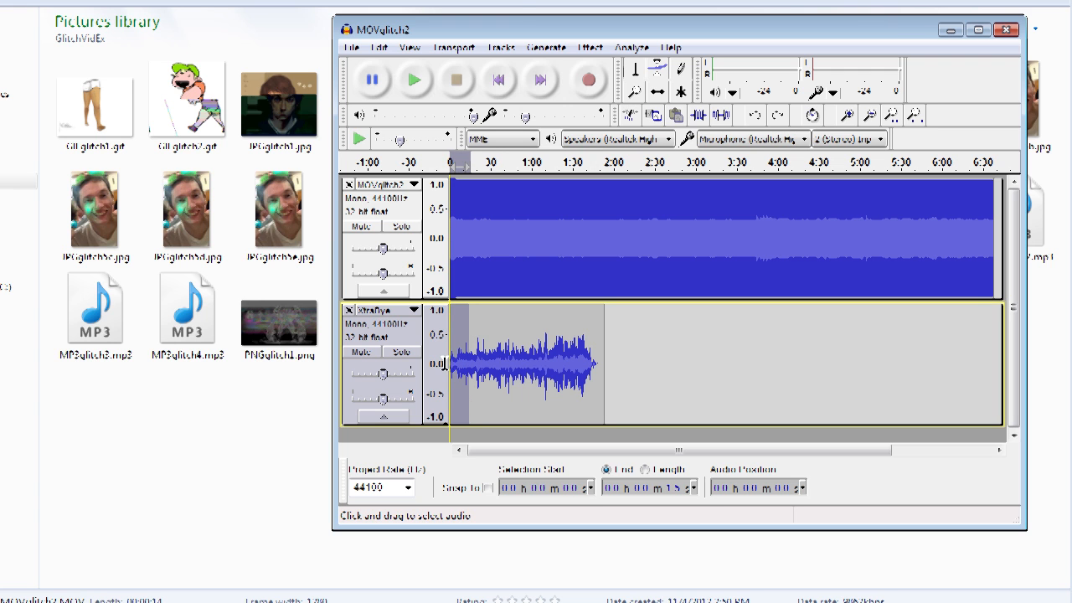
pyautogui.click(721, 115)
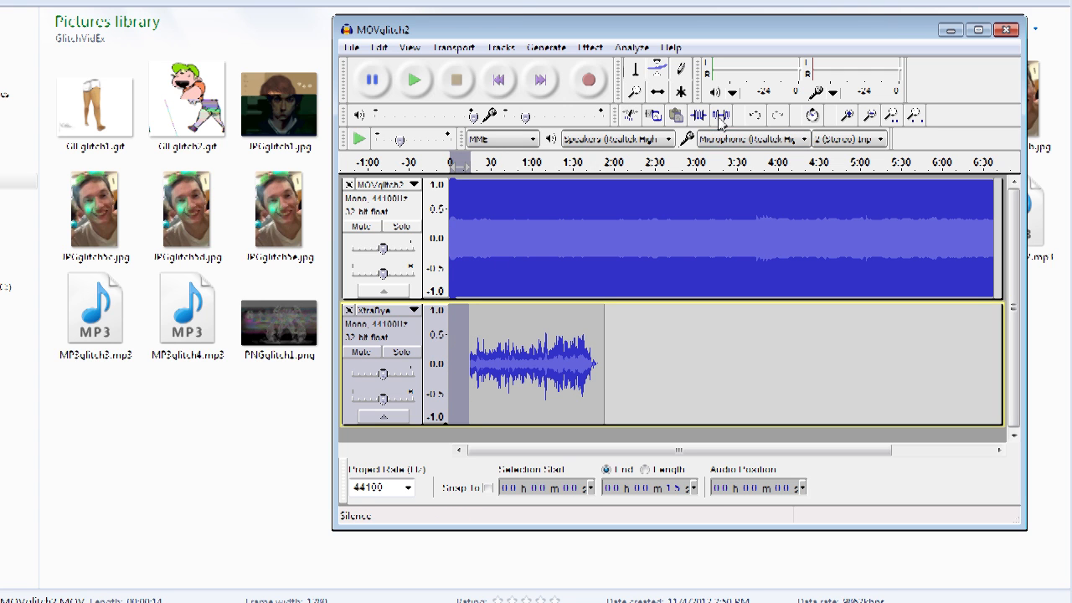
# Step: Amplify both tracks from the start to about 2:00 with a strongly reduced amplification, then undo it
pyautogui.click(620, 365)
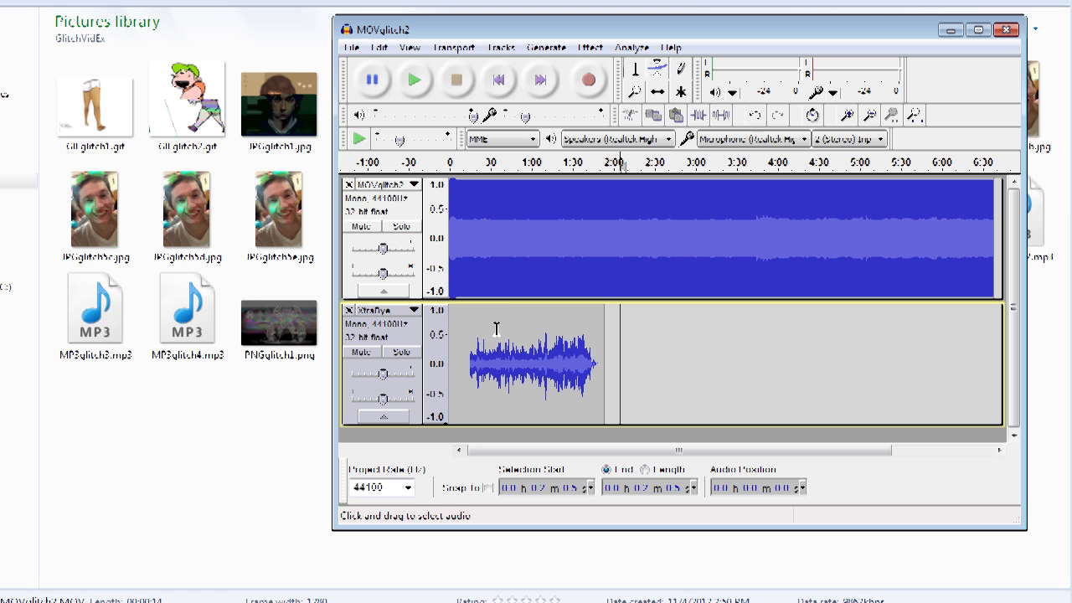
pyautogui.moveTo(615, 342)
pyautogui.mouseDown()
pyautogui.moveTo(573, 344)
pyautogui.moveTo(449, 201)
pyautogui.mouseUp()
pyautogui.click(589, 47)
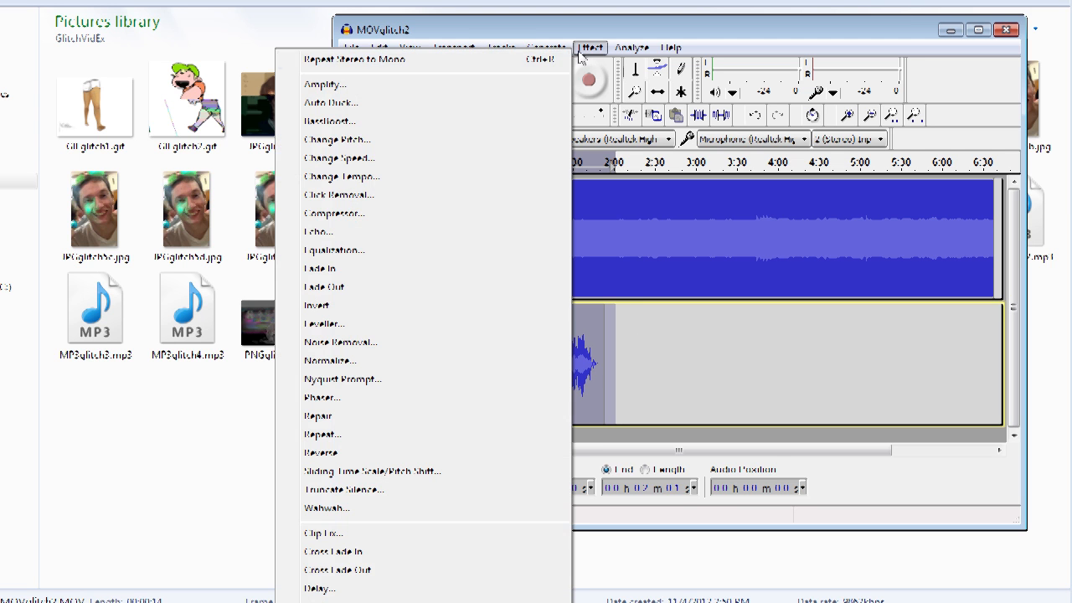
pyautogui.click(405, 87)
pyautogui.moveTo(685, 263); pyautogui.dragTo(598, 263)
pyautogui.click(704, 344)
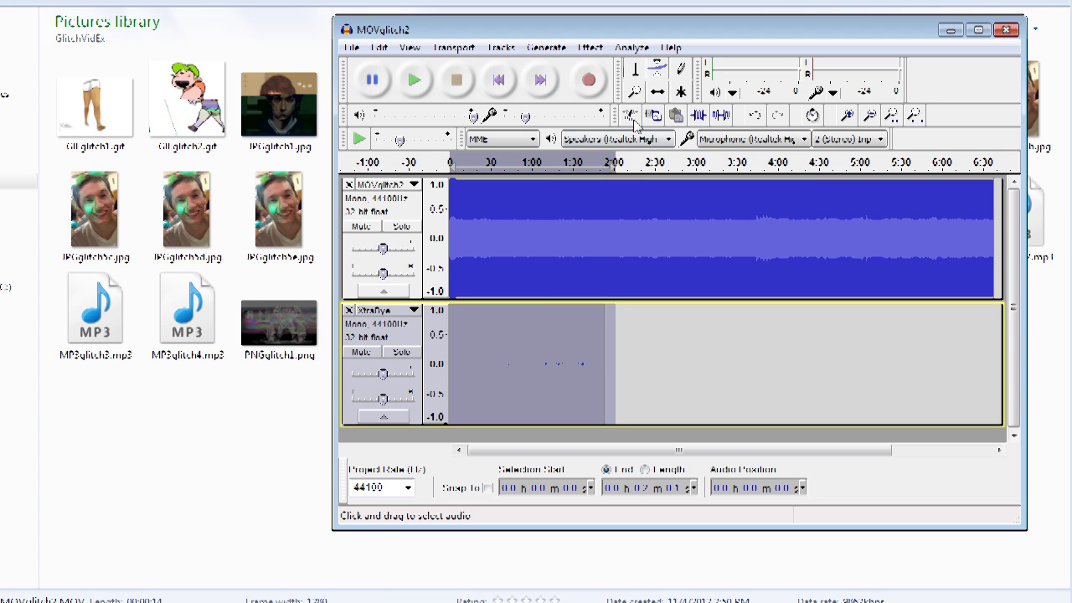
pyautogui.hotkey('ctrl', 'z')
# Step: Apply Amplify again to the same selection with a smaller reduction in amplification
pyautogui.click(590, 47)
pyautogui.click(397, 86)
pyautogui.moveTo(672, 262); pyautogui.dragTo(626, 262)
pyautogui.click(689, 343)
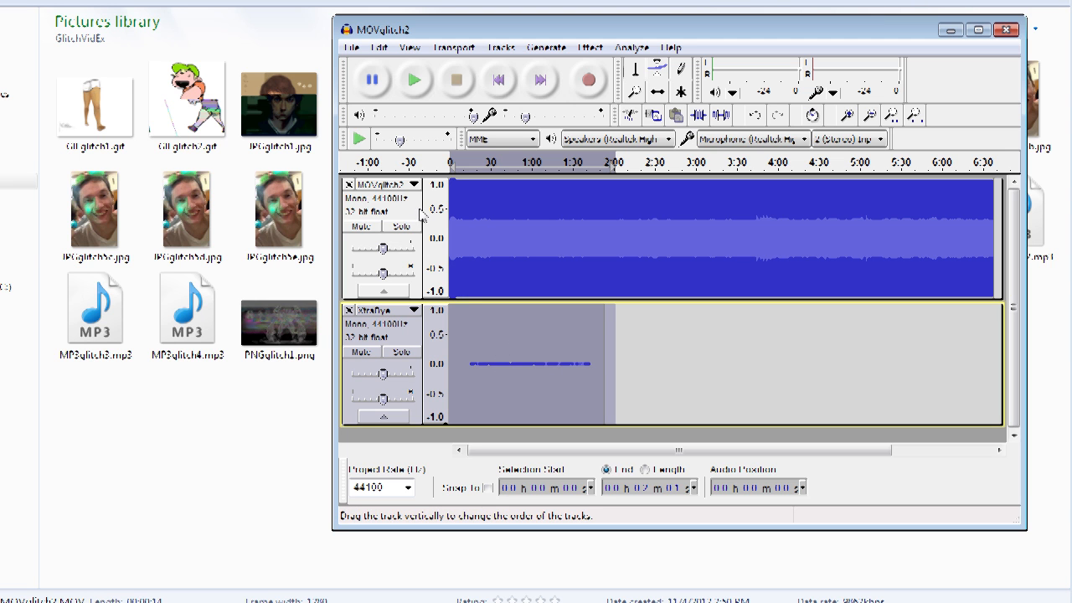
# Step: Mix and render the two tracks into a single track
pyautogui.click(453, 48)
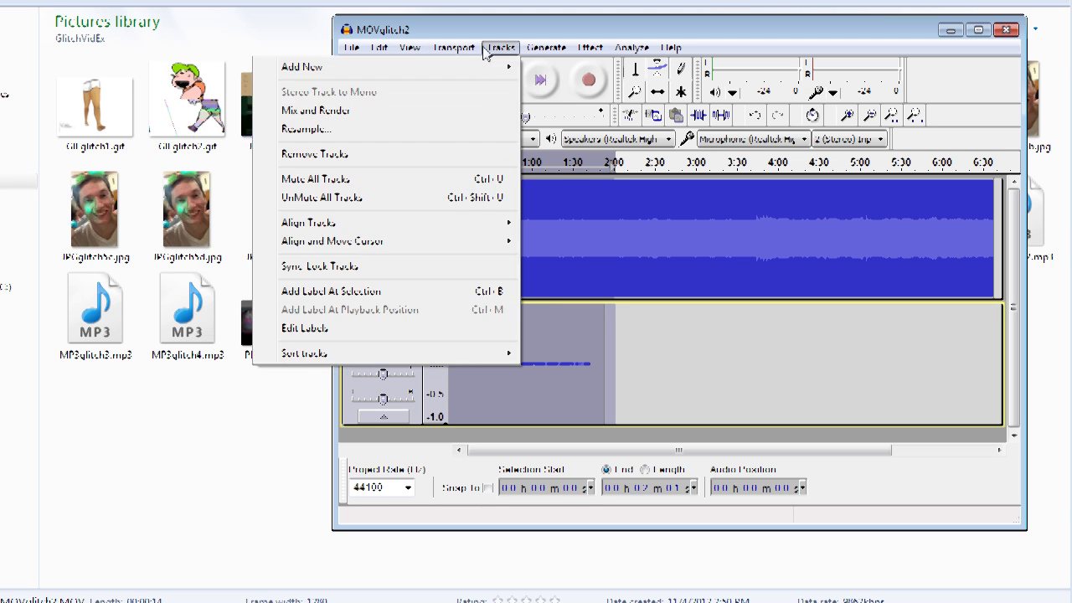
pyautogui.moveTo(514, 56)
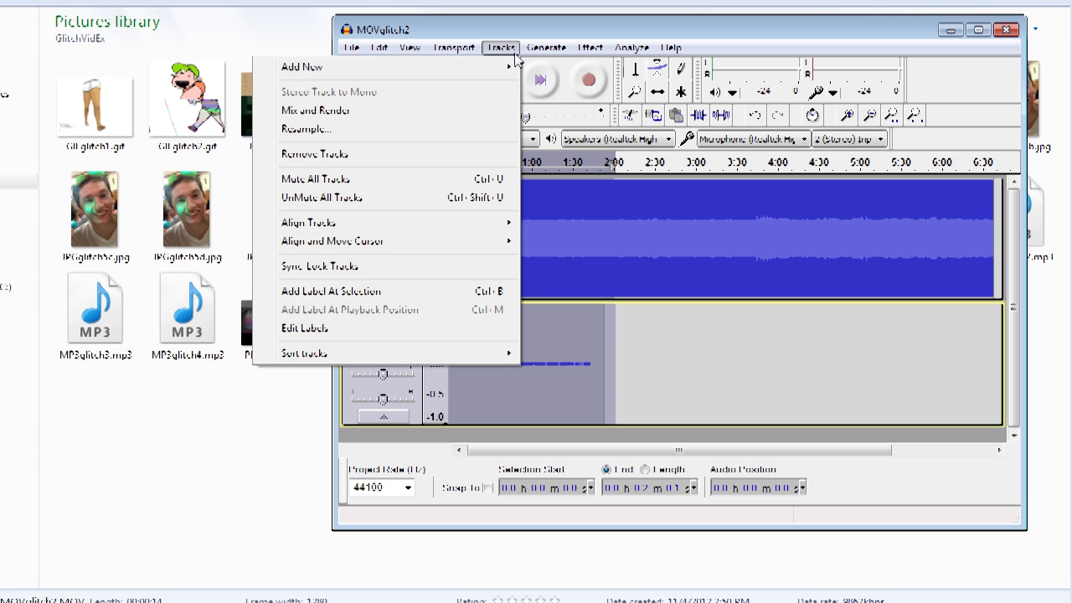
pyautogui.click(464, 110)
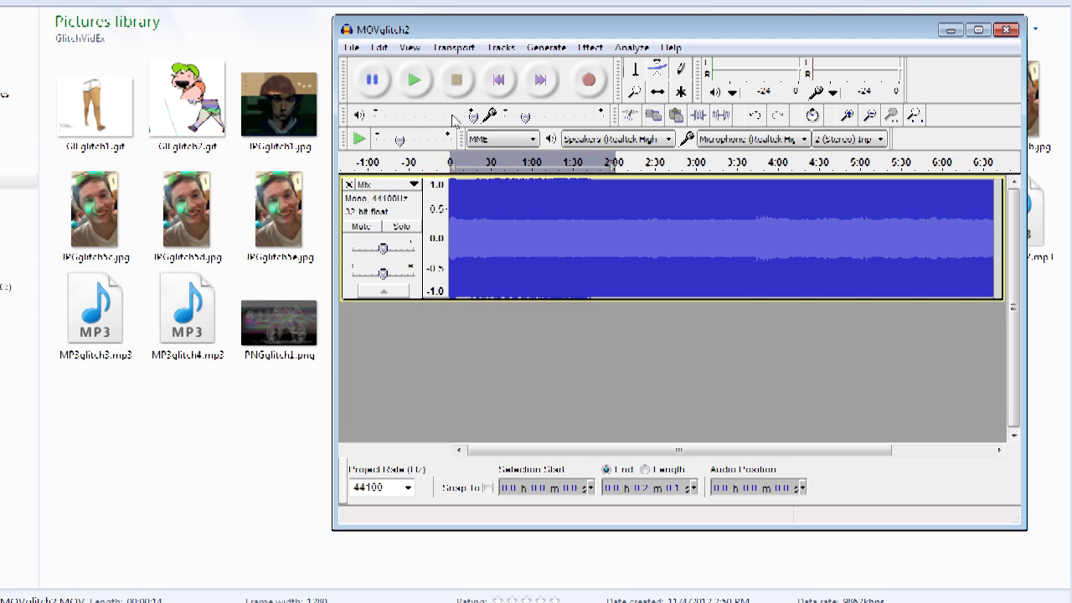
# Step: Export the mix into GlitchVidEx as MOVglitch2b.mov using Other uncompressed files, accepting the metadata
pyautogui.click(351, 48)
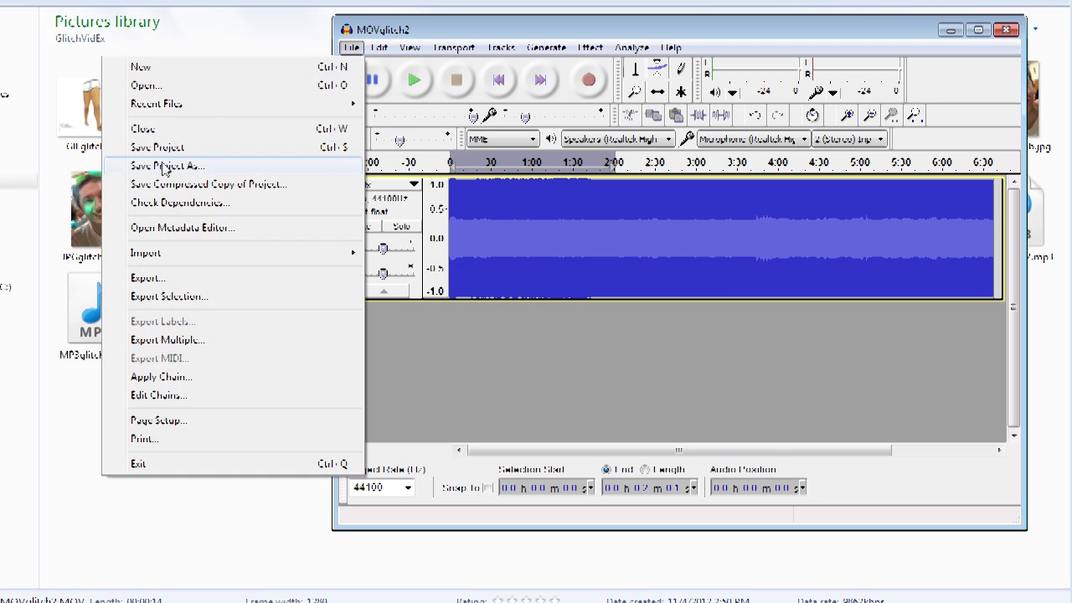
pyautogui.moveTo(191, 255)
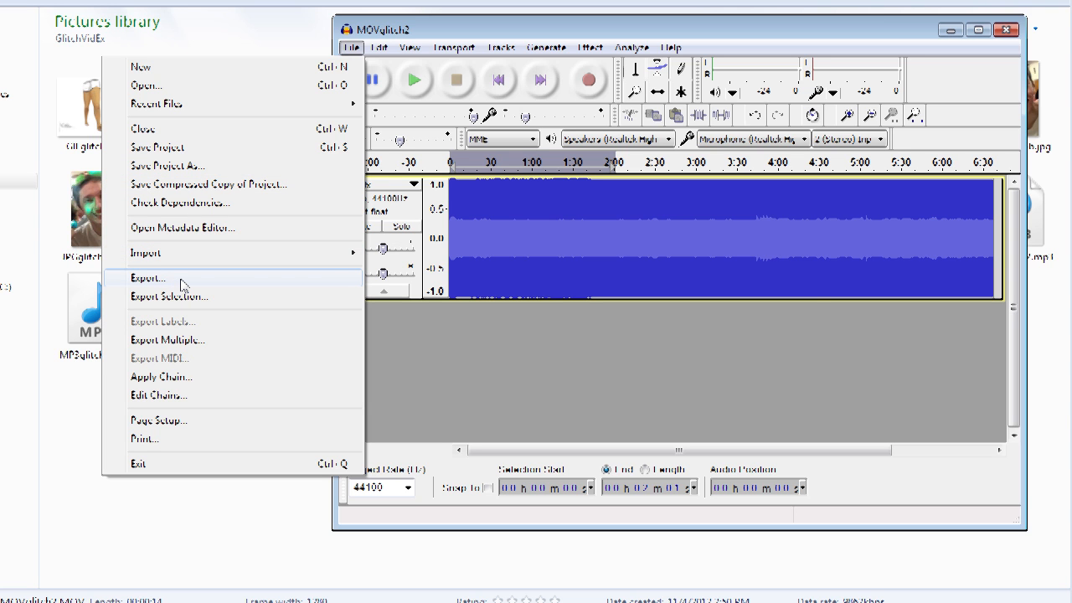
pyautogui.click(182, 282)
pyautogui.click(578, 342)
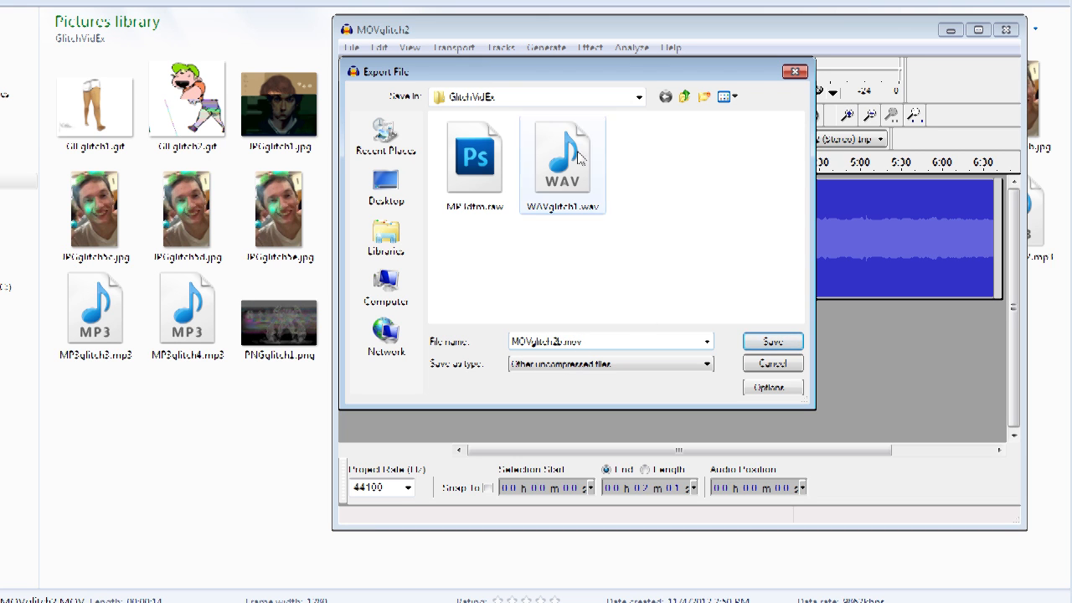
pyautogui.click(771, 341)
pyautogui.click(700, 396)
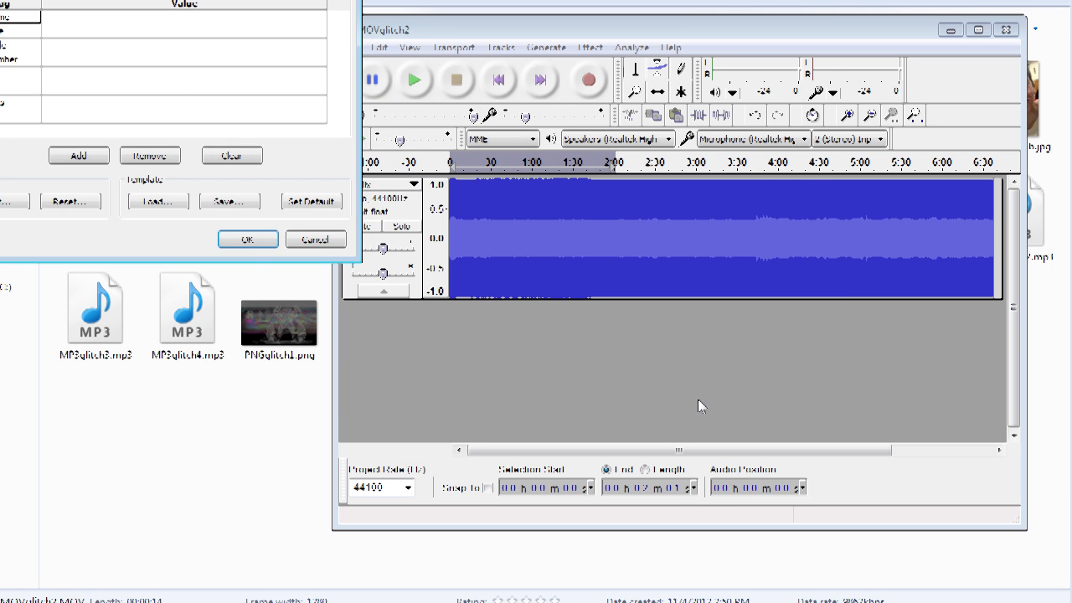
pyautogui.click(250, 240)
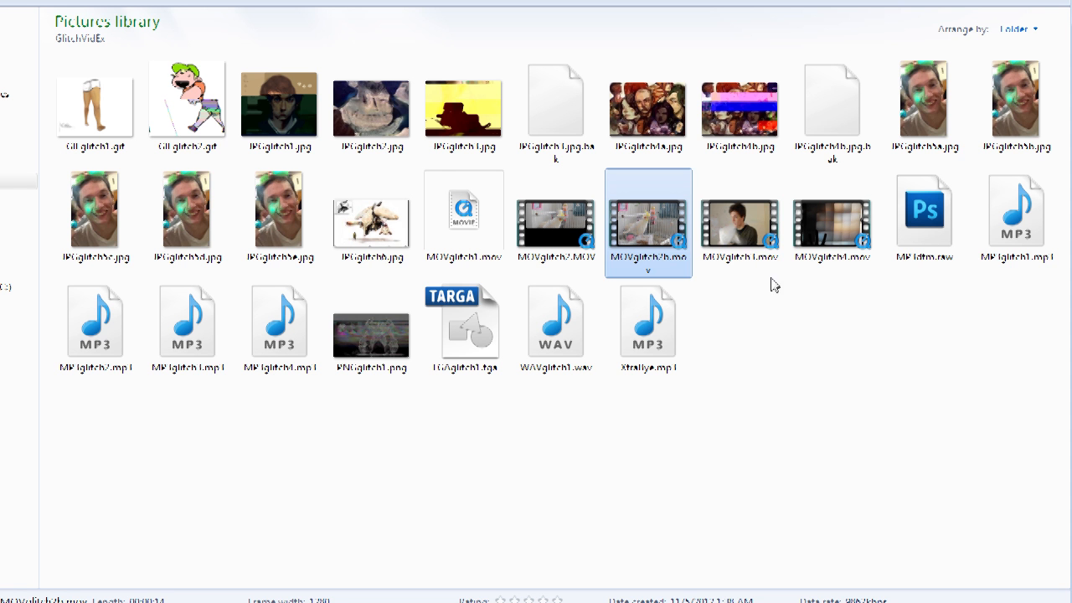
# Step: Preview the exported glitched video files in the GlitchVidEx folder
pyautogui.click(746, 228)
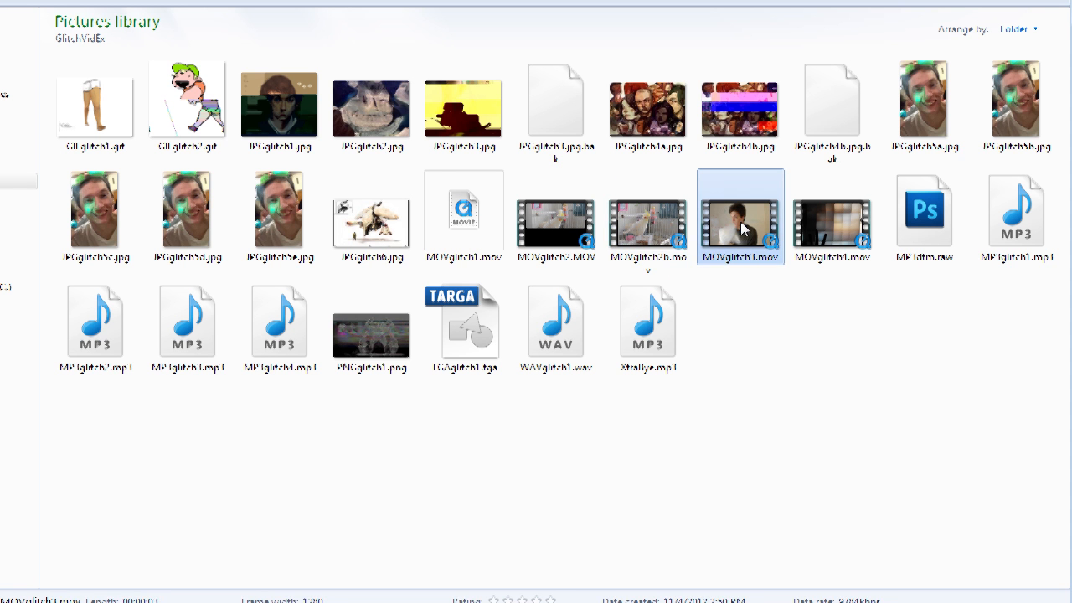
pyautogui.click(797, 260)
pyautogui.press('Left')
pyautogui.click(759, 444)
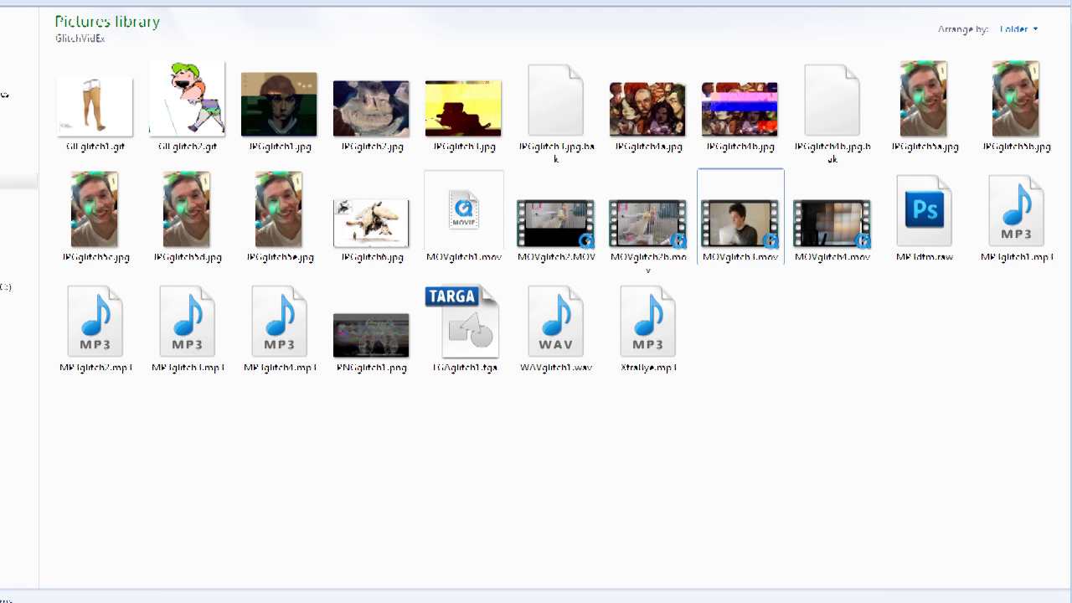
pyautogui.press('super')
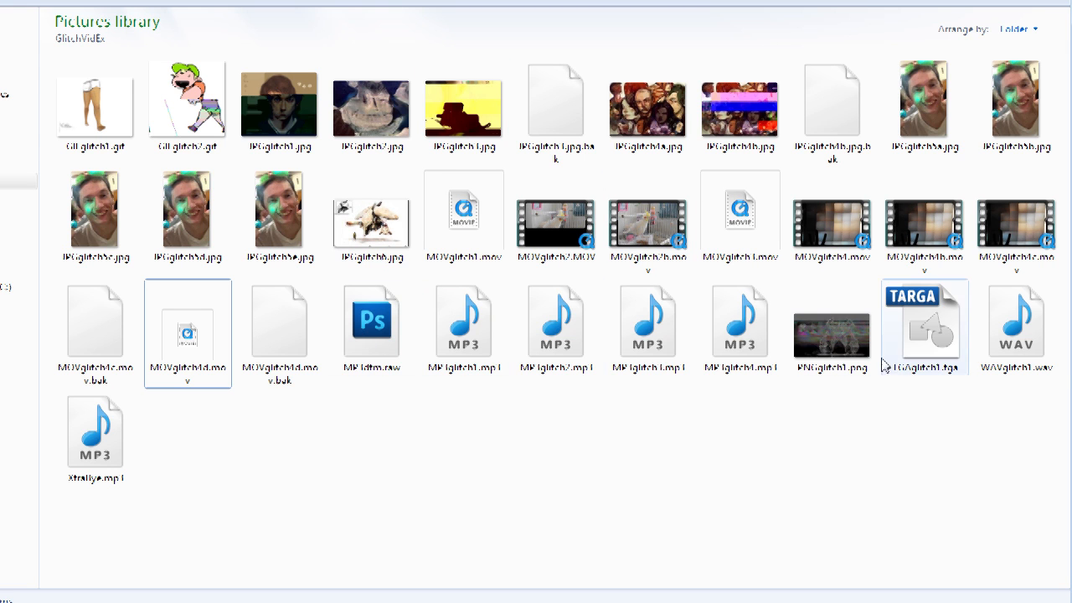
# Step: Launch Audacity again and open WAVglitch1.wav in it, copying the file into the project
pyautogui.rightClick(1025, 336)
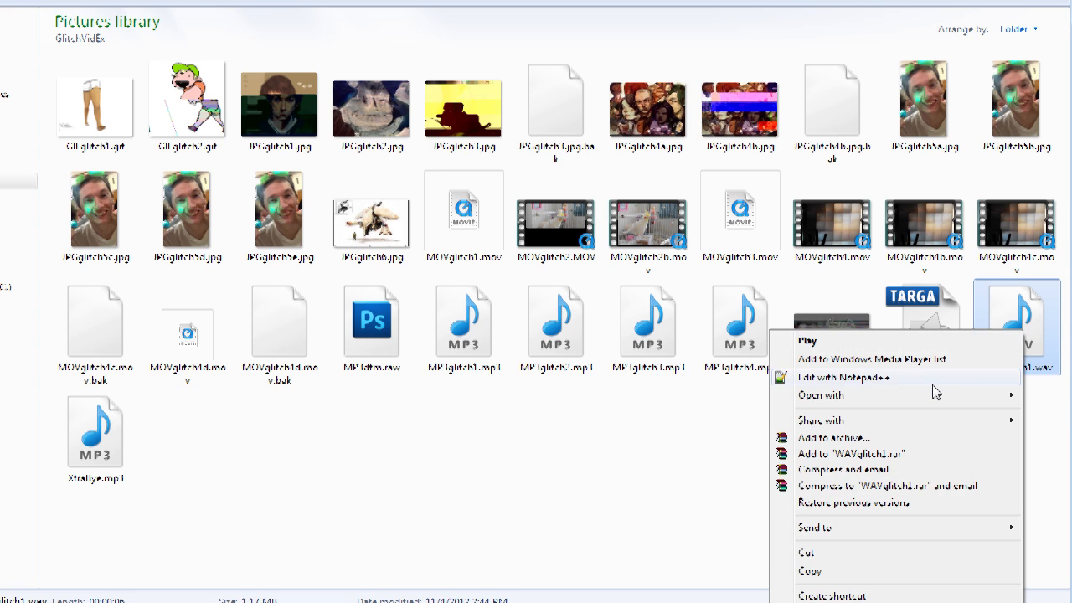
pyautogui.click(706, 446)
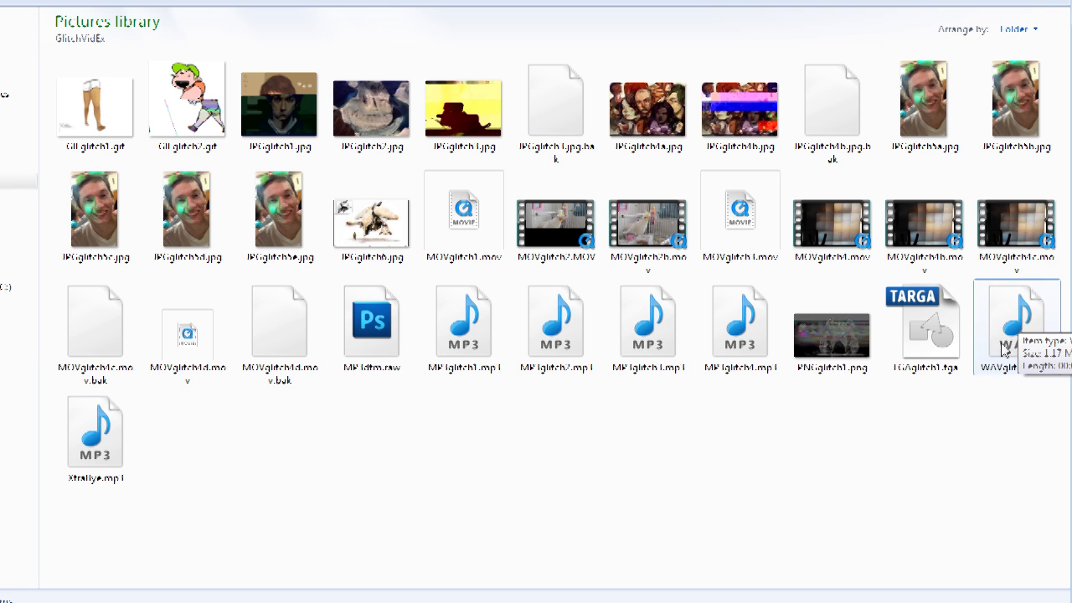
pyautogui.press('super')
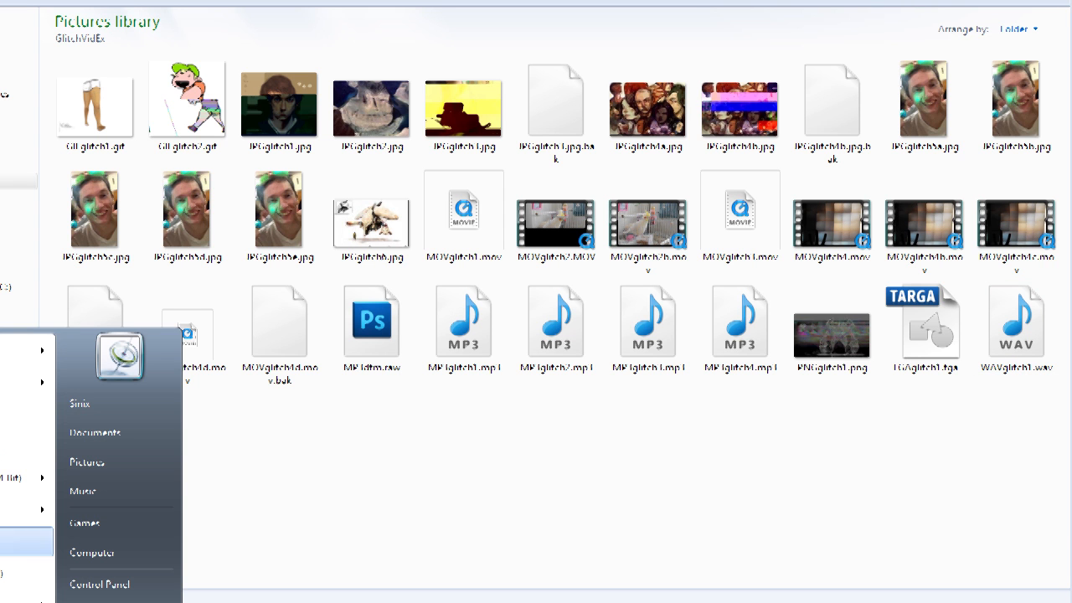
pyautogui.press('Return')
pyautogui.moveTo(979, 30); pyautogui.dragTo(382, 44)
pyautogui.moveTo(1017, 326); pyautogui.dragTo(399, 293)
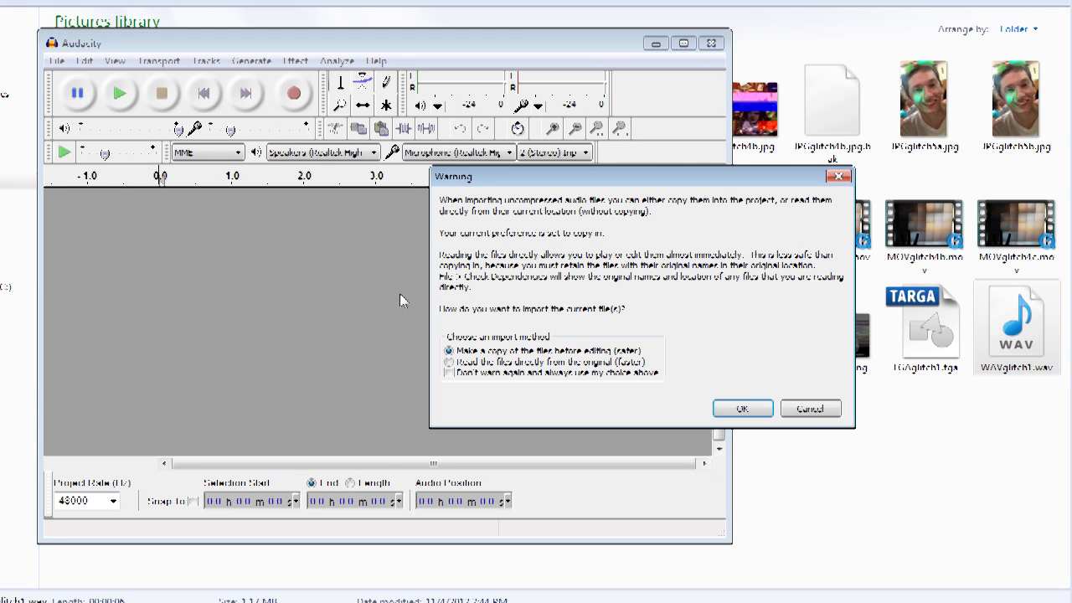
pyautogui.click(742, 409)
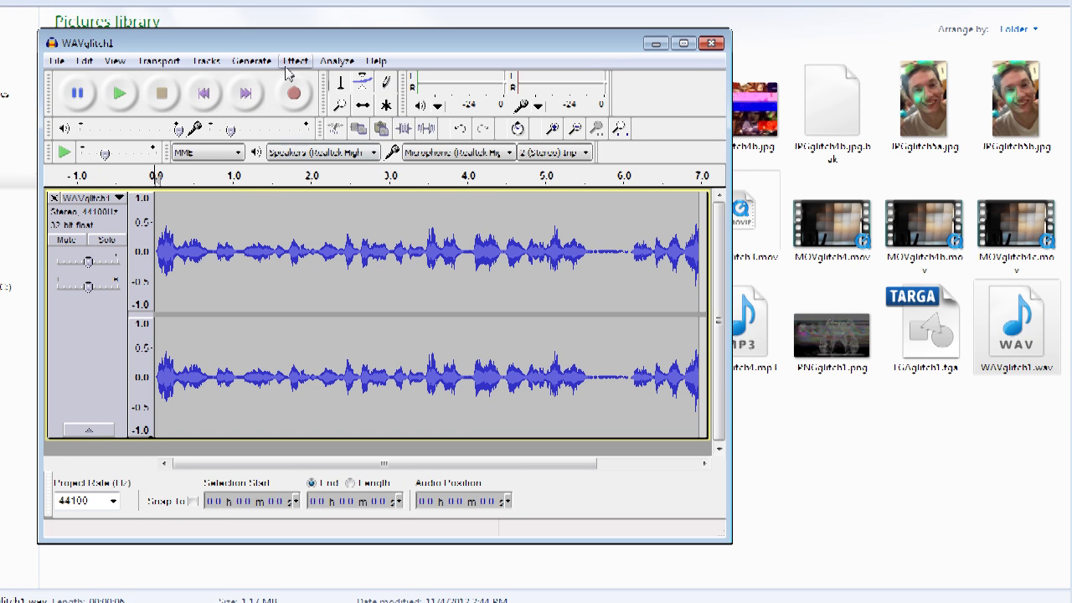
# Step: Convert the WAVglitch1 track to mono and play it back briefly
pyautogui.click(246, 60)
pyautogui.moveTo(206, 60)
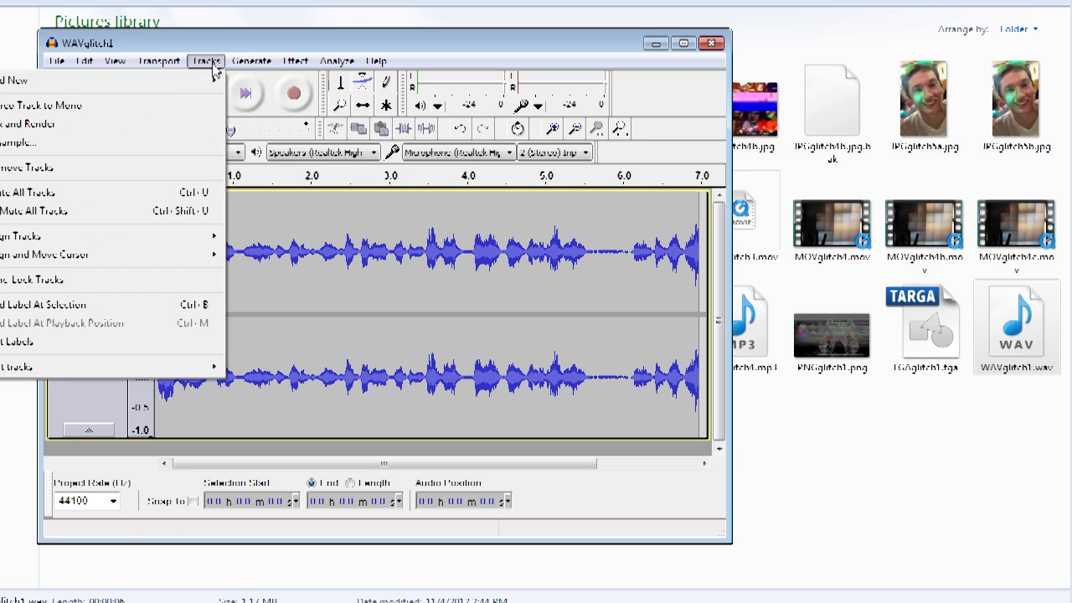
pyautogui.click(151, 107)
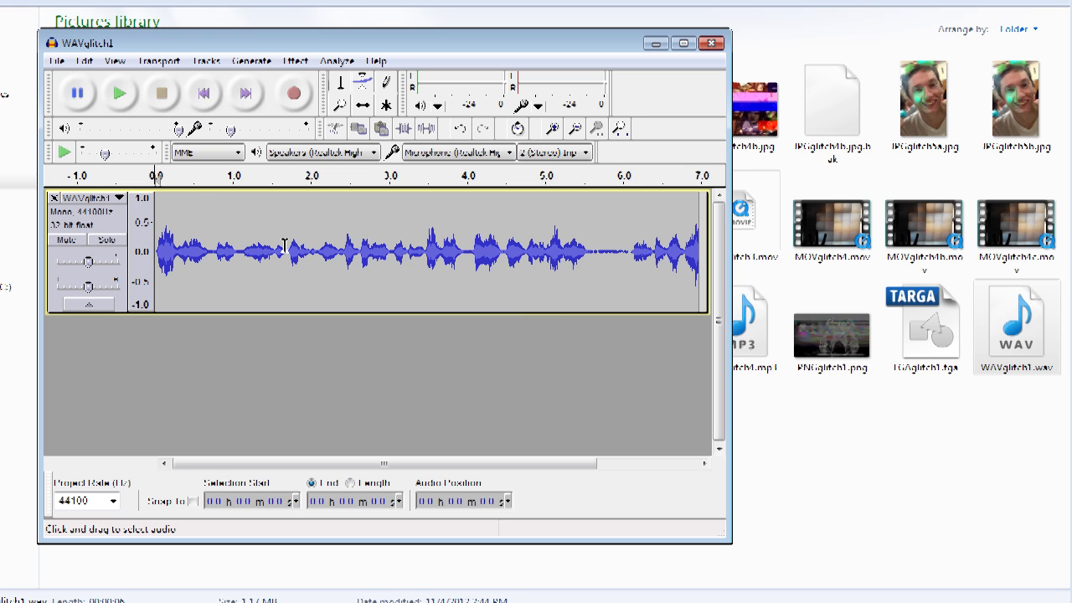
pyautogui.click(120, 92)
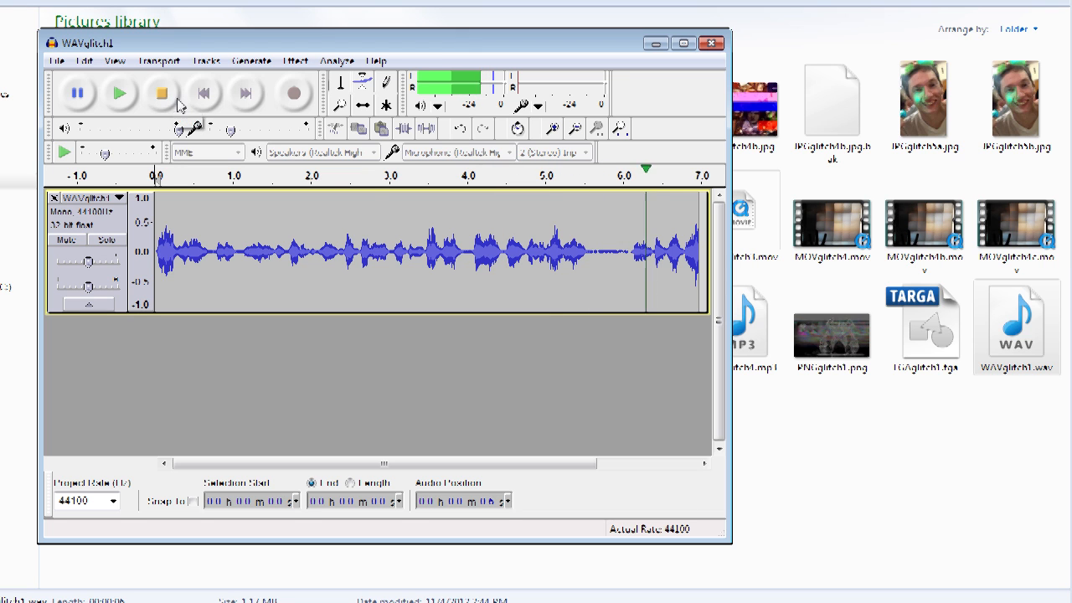
pyautogui.click(162, 93)
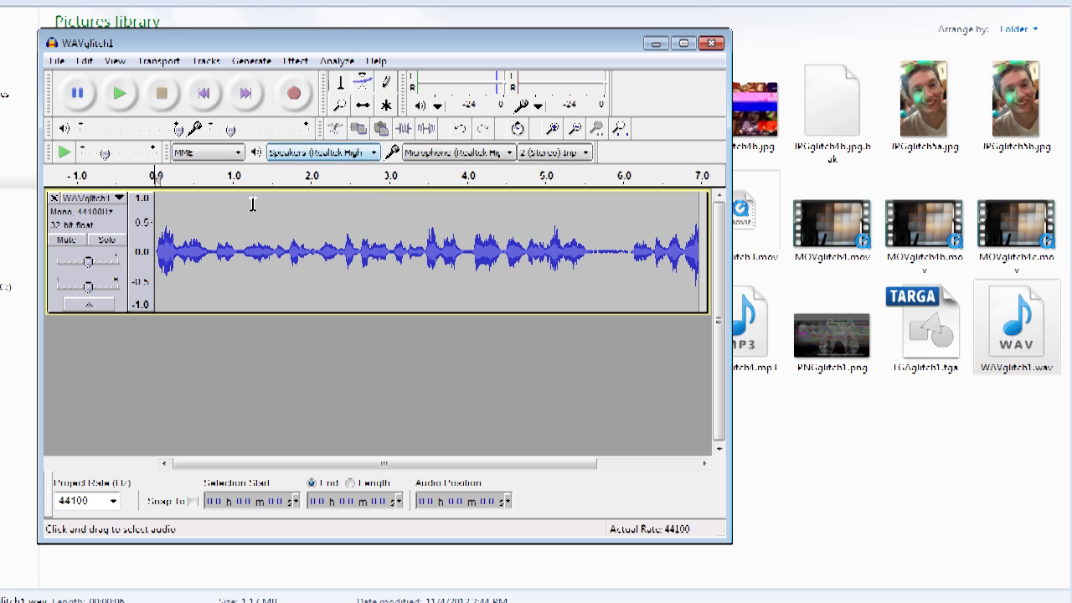
# Step: Select a tiny slice of audio near 0.4 seconds and apply the Repeat effect to it
pyautogui.click(189, 252)
pyautogui.moveTo(190, 251); pyautogui.dragTo(194, 251)
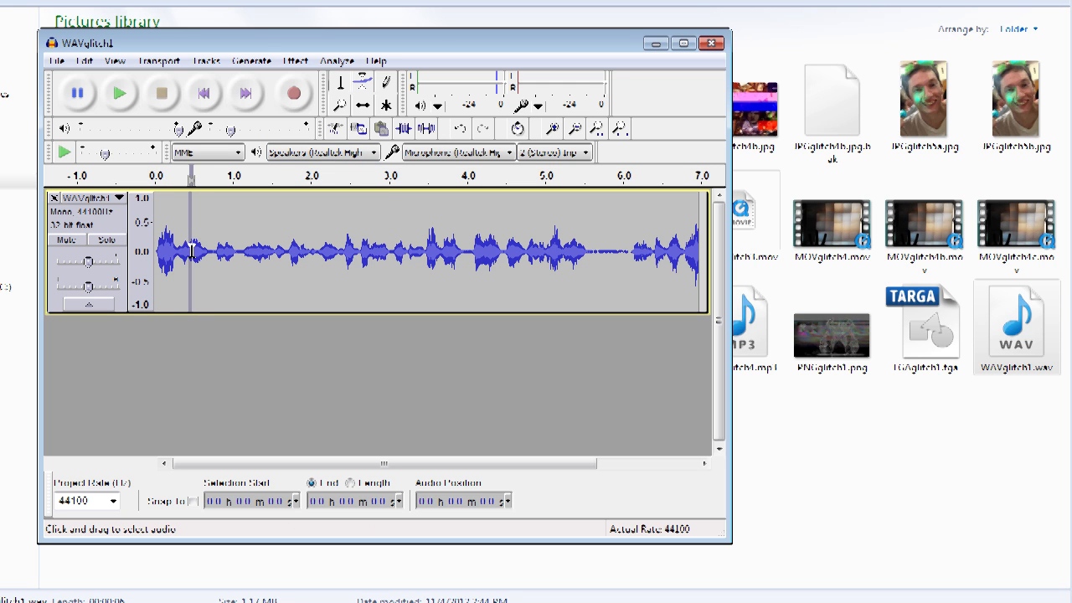
pyautogui.click(291, 62)
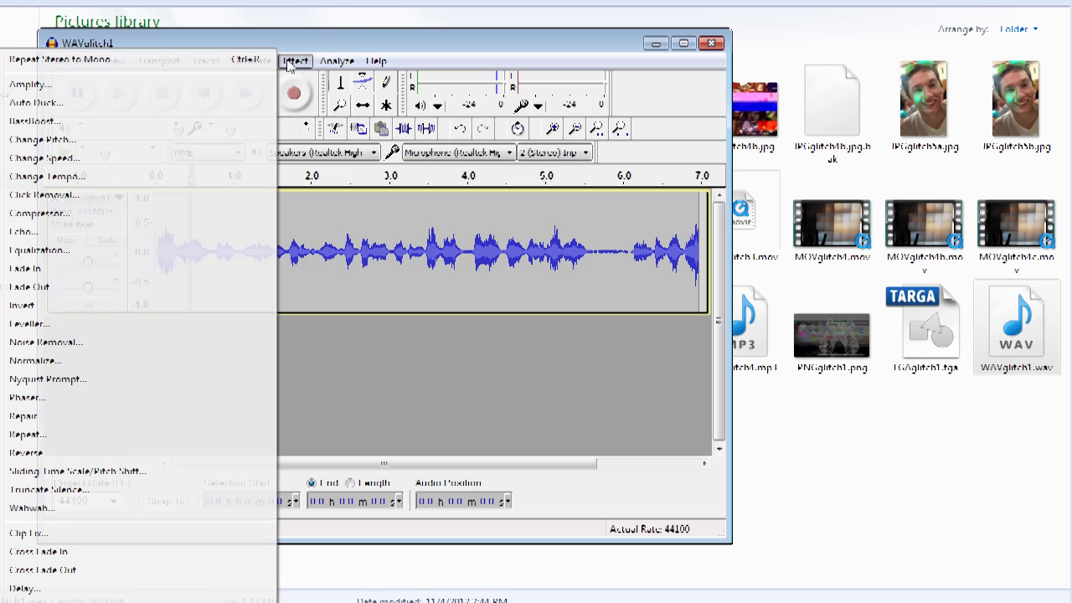
pyautogui.click(26, 435)
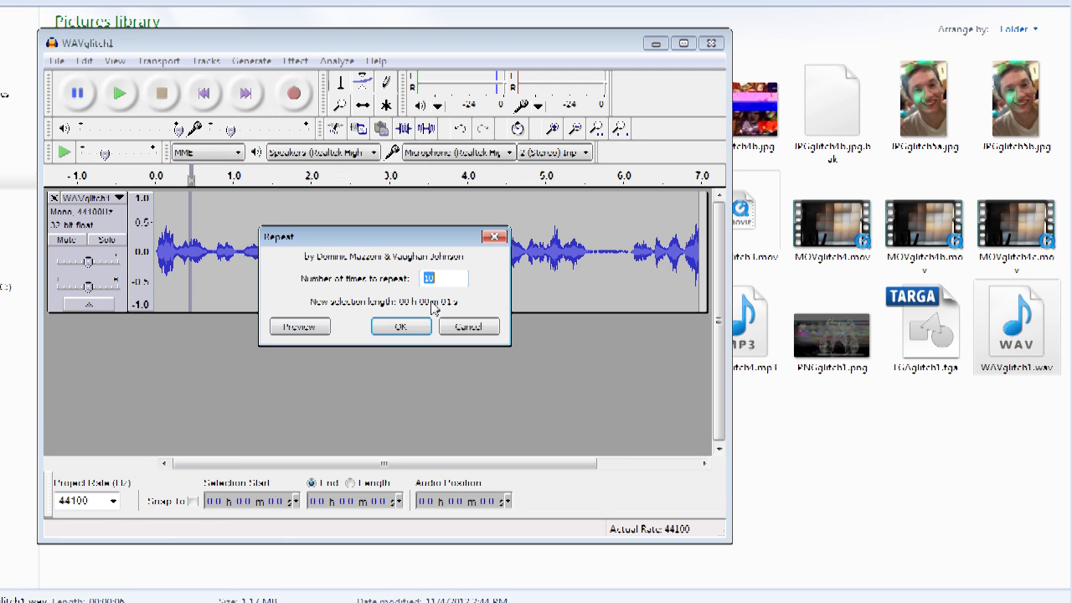
pyautogui.click(402, 326)
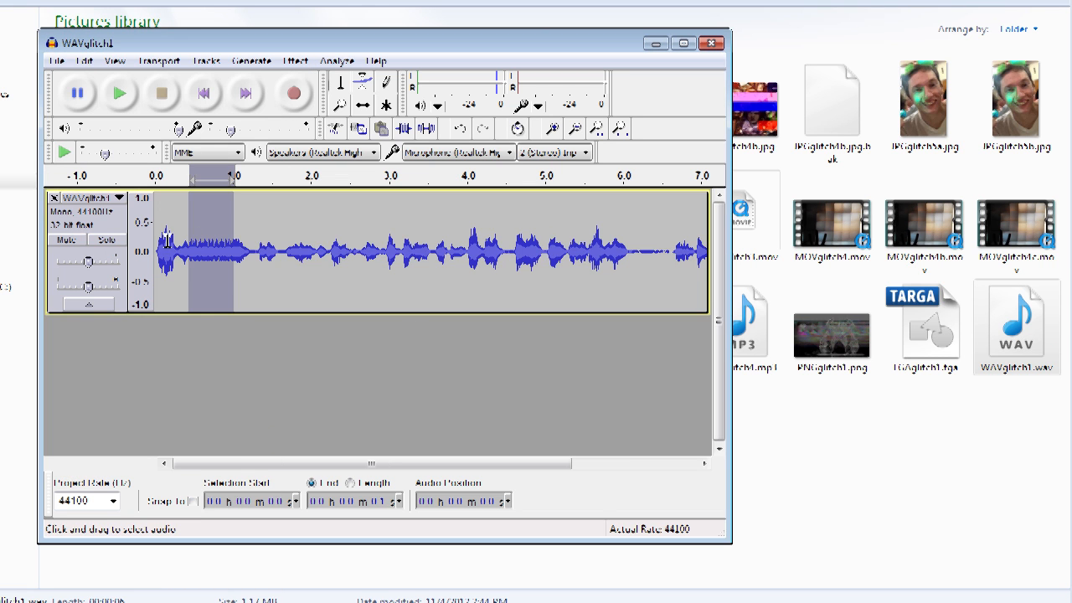
# Step: Play the edited track from the beginning
pyautogui.click(158, 250)
pyautogui.click(124, 95)
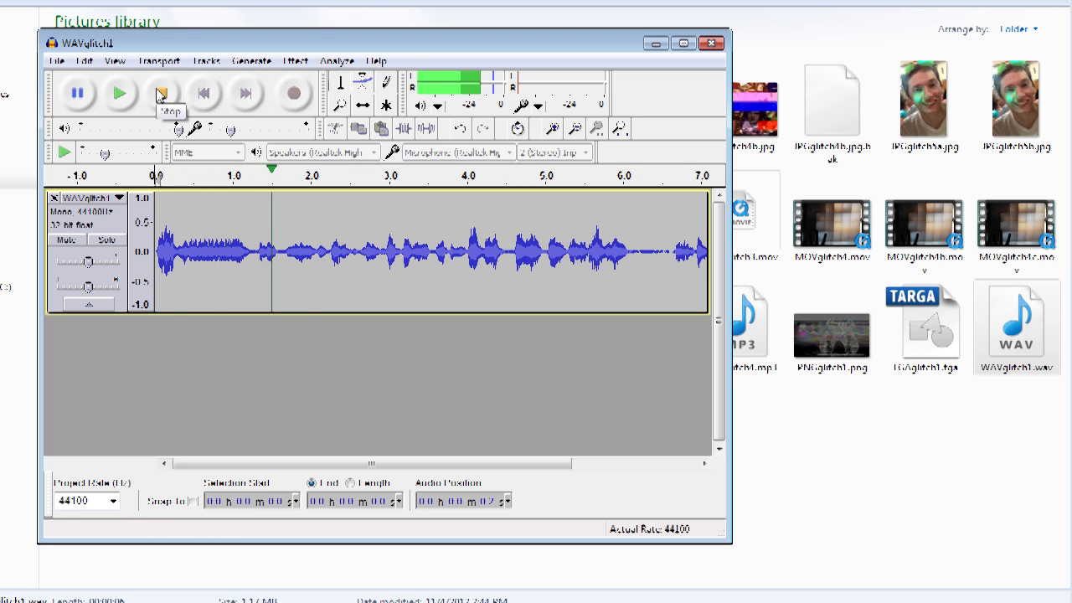
pyautogui.click(160, 93)
# Step: Select a tiny slice of audio near 2.5 seconds and apply the Repeat effect to it 2 times
pyautogui.click(345, 248)
pyautogui.moveTo(344, 248)
pyautogui.mouseDown()
pyautogui.moveTo(337, 257)
pyautogui.moveTo(348, 258)
pyautogui.mouseUp()
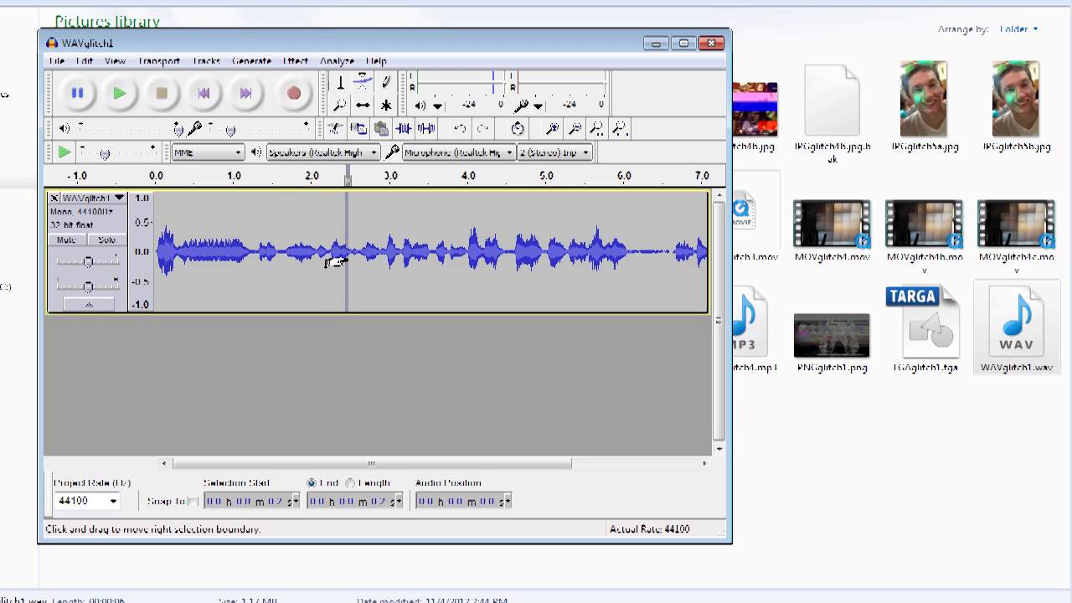
pyautogui.click(297, 61)
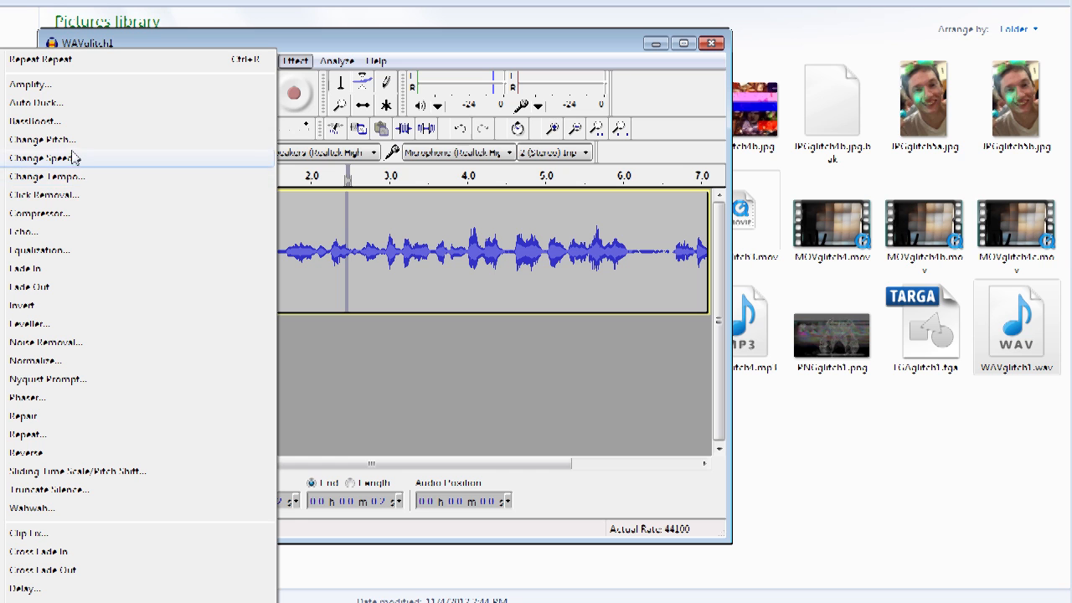
pyautogui.click(55, 437)
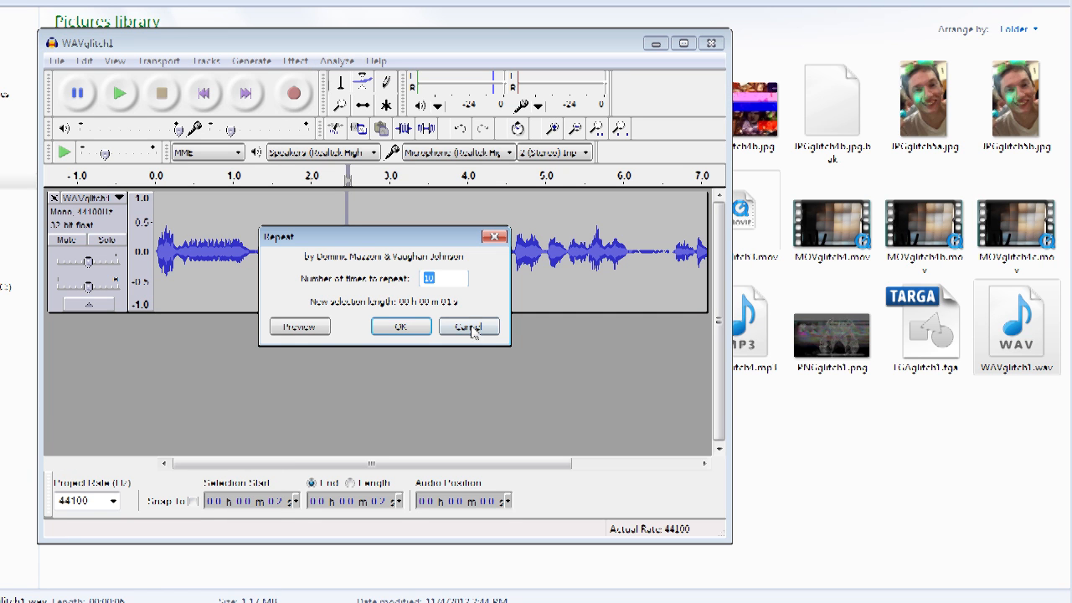
pyautogui.moveTo(453, 274); pyautogui.dragTo(413, 279)
pyautogui.write('2')
pyautogui.click(422, 326)
# Step: Select a tiny slice of audio near 4.8 seconds and apply the Reverse effect to it
pyautogui.moveTo(528, 251); pyautogui.dragTo(537, 252)
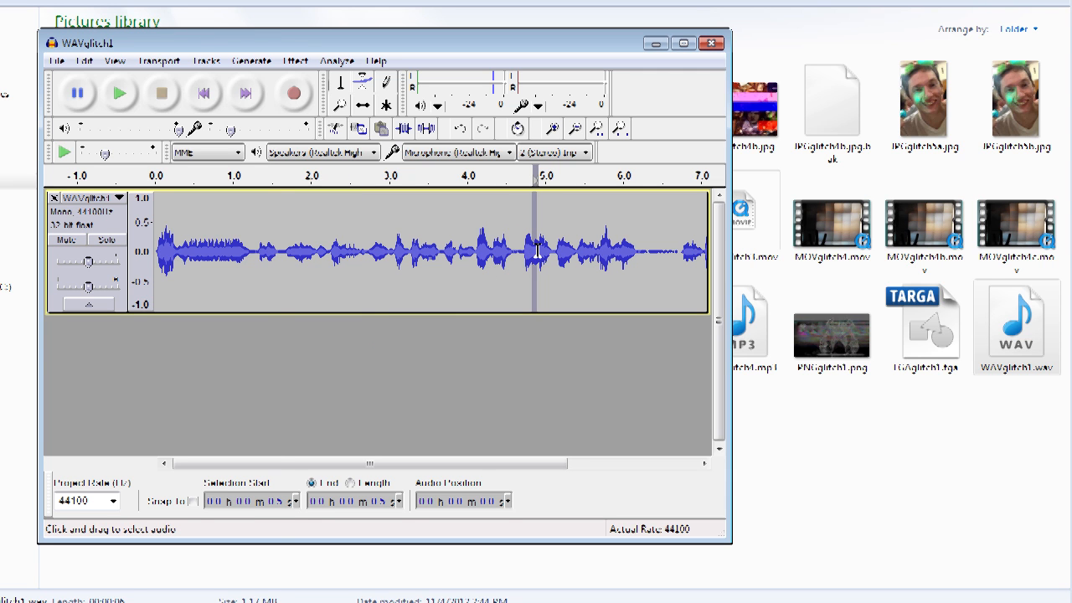
pyautogui.click(295, 61)
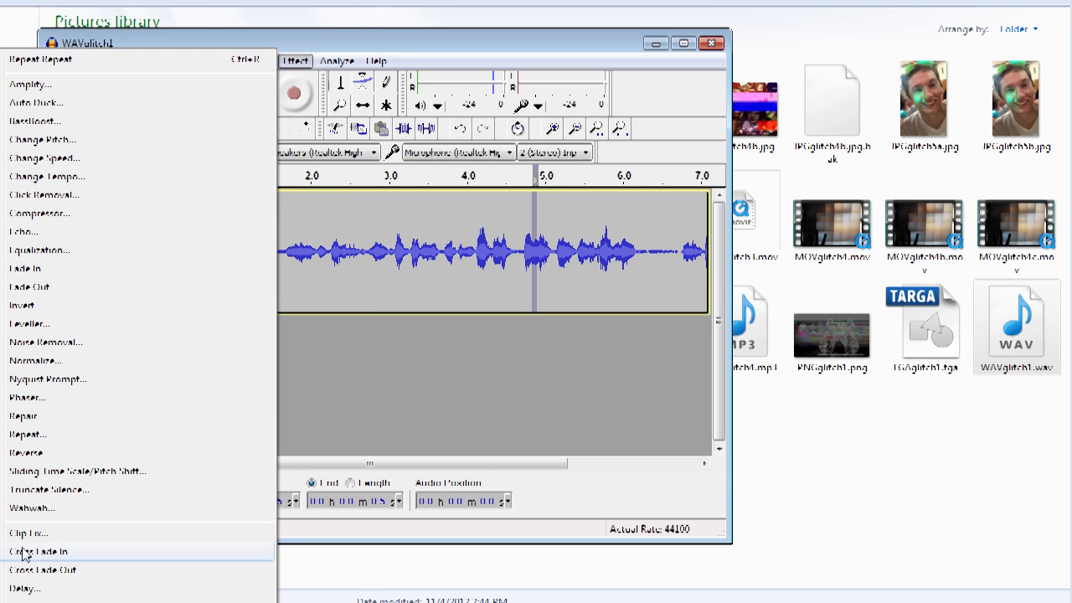
pyautogui.click(64, 451)
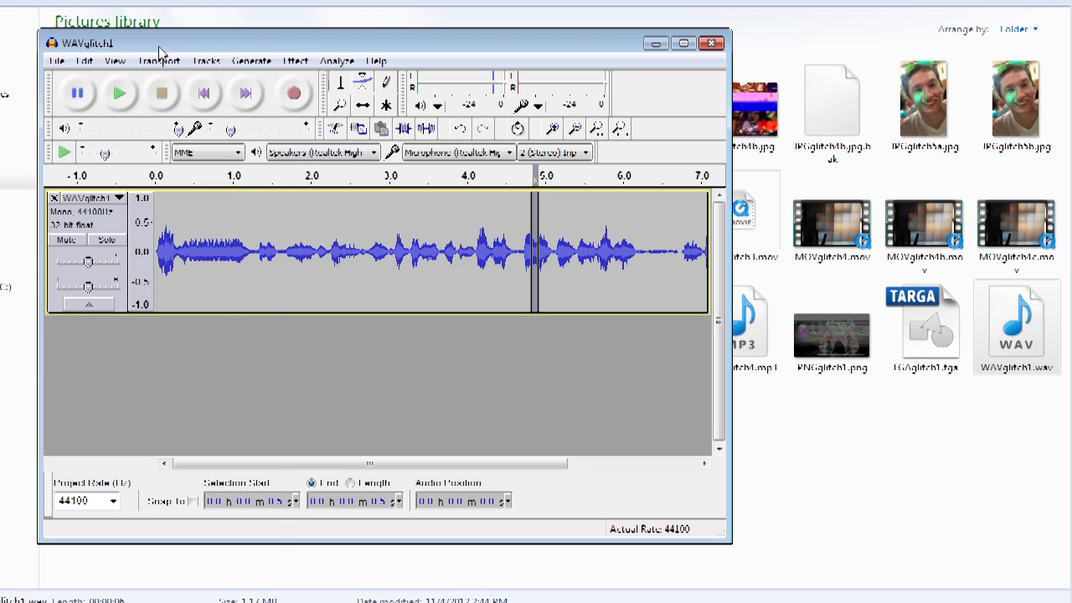
# Step: Close Audacity and return to the GlitchVidEx folder
pyautogui.click(206, 61)
pyautogui.click(80, 126)
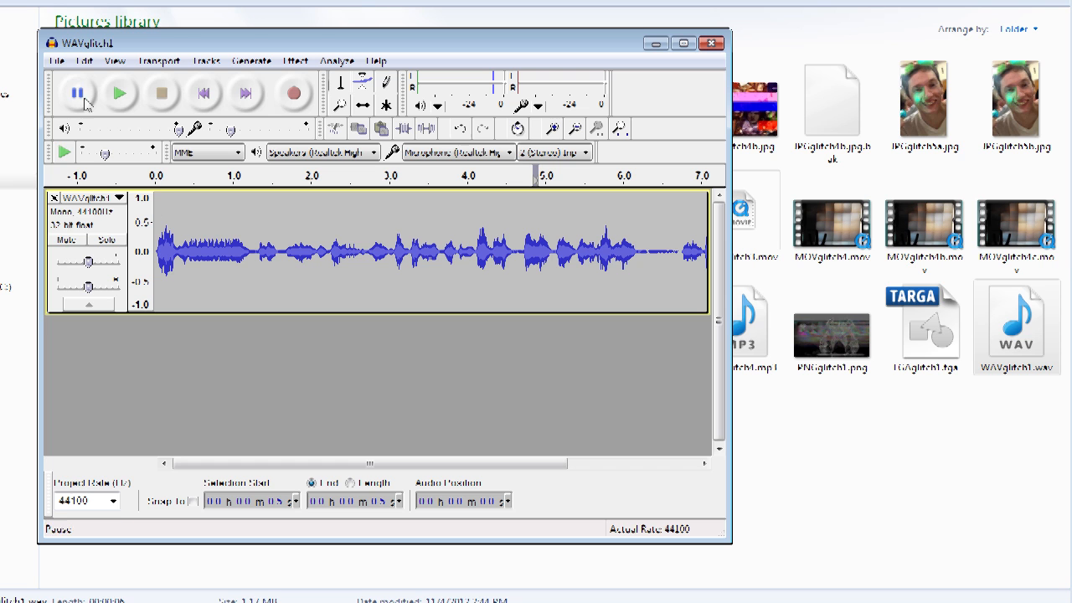
pyautogui.click(56, 62)
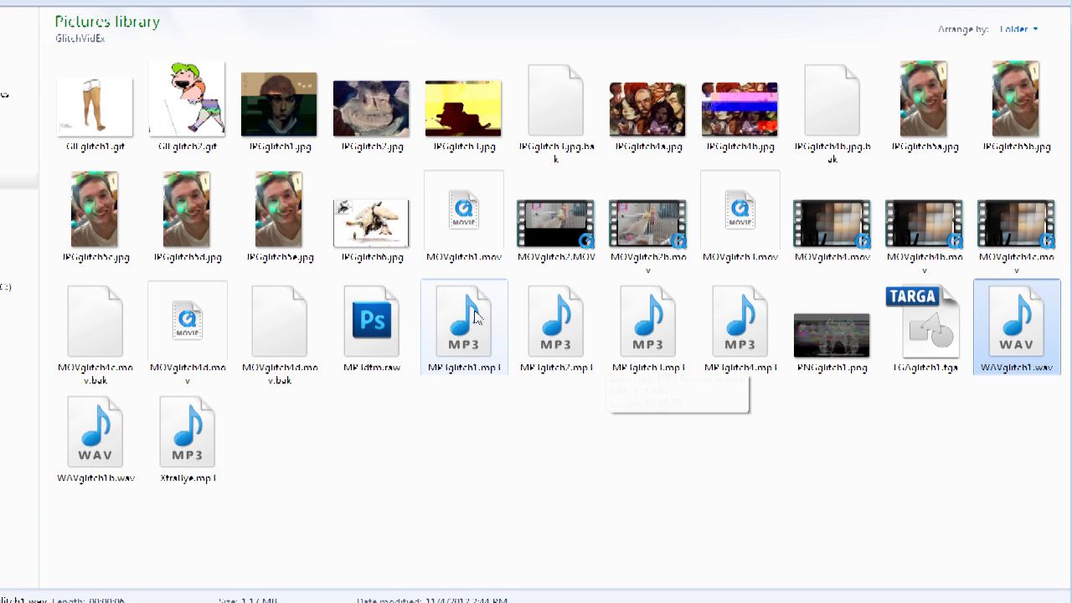
pyautogui.moveTo(477, 332)
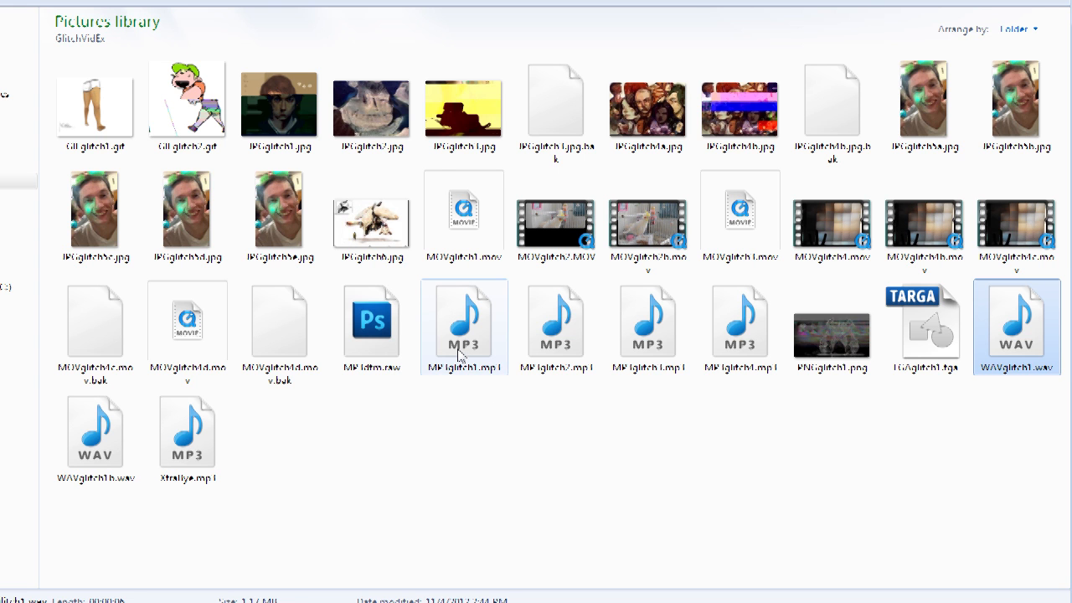
pyautogui.click(436, 452)
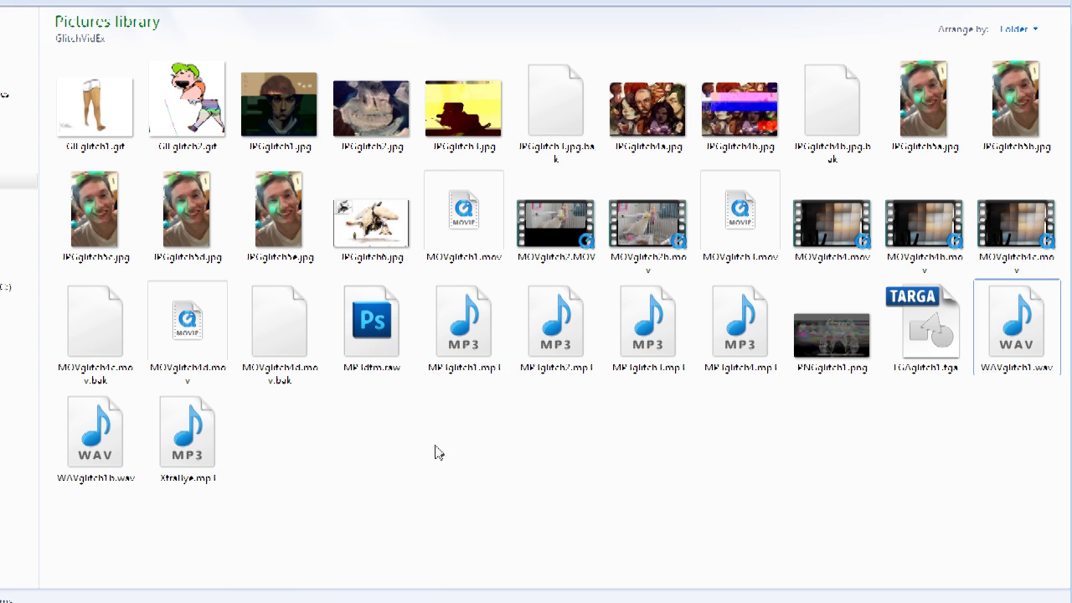
pyautogui.rightClick(461, 374)
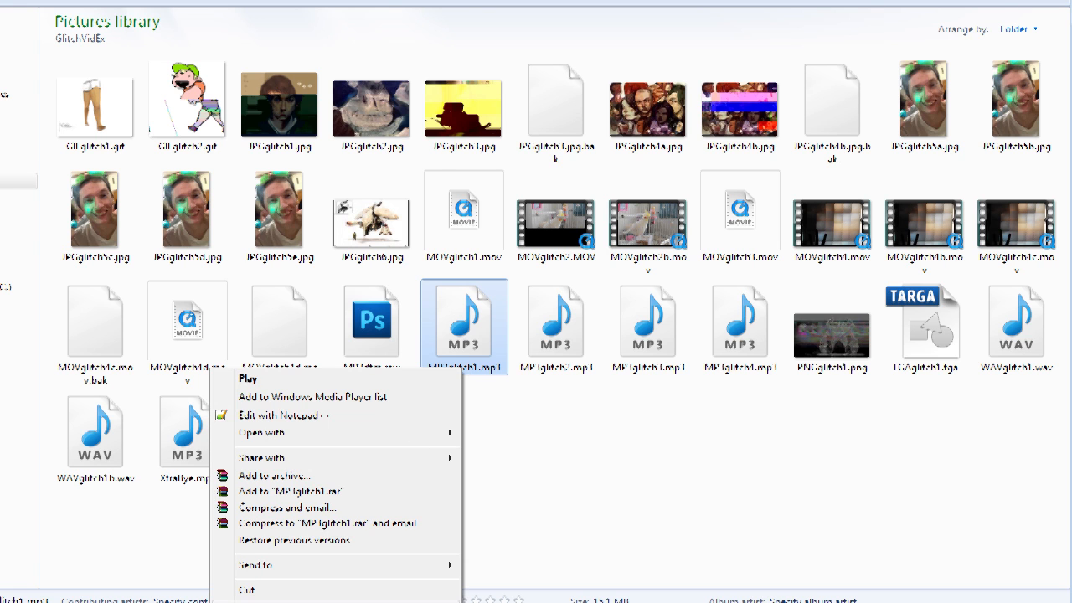
pyautogui.press('m')
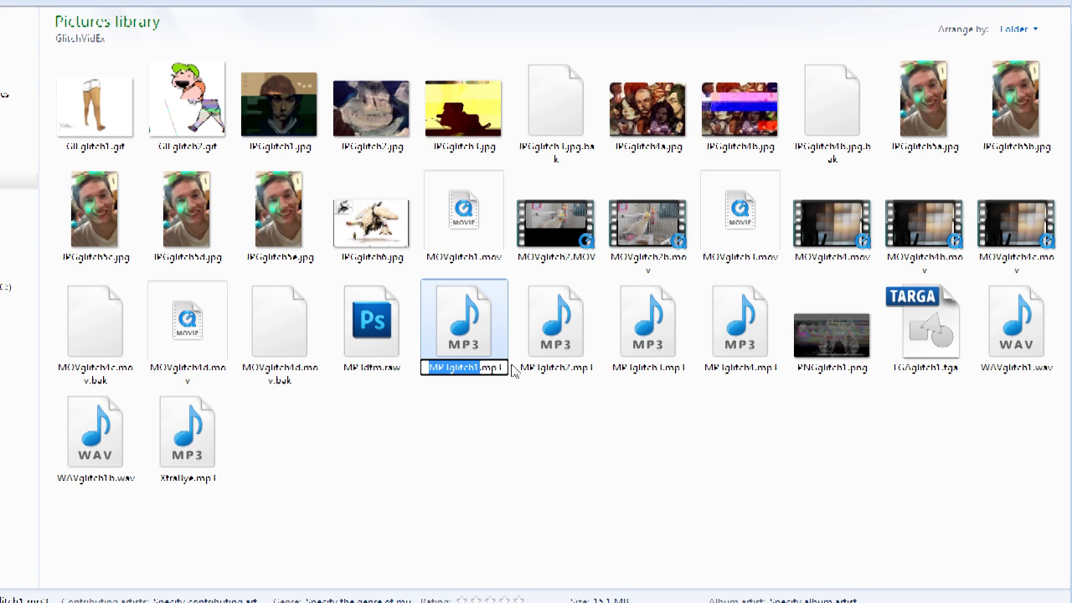
pyautogui.moveTo(506, 367); pyautogui.dragTo(485, 370)
pyautogui.click(548, 393)
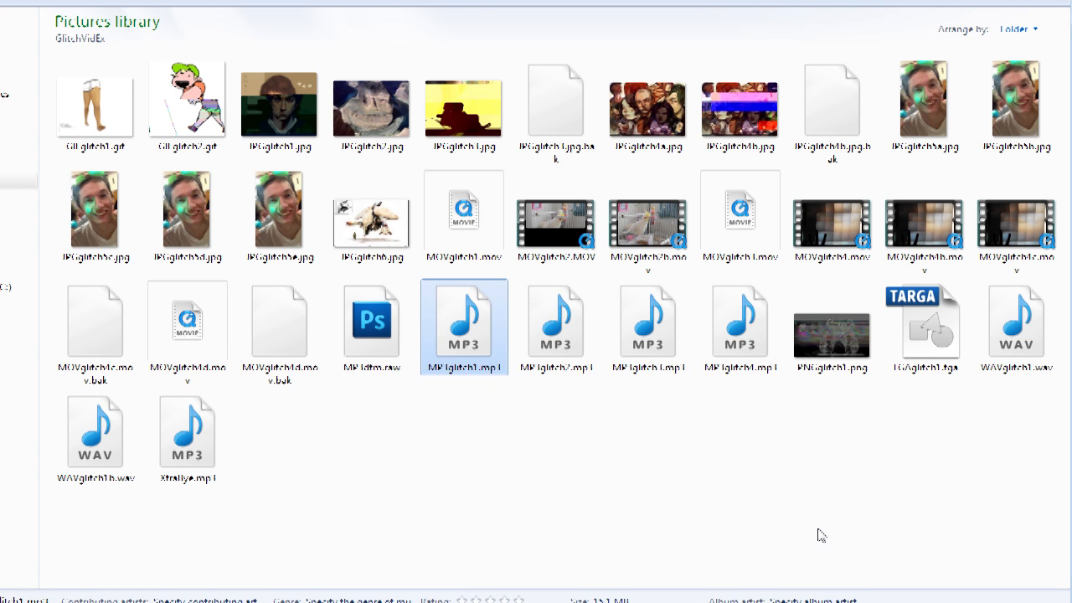
# Step: Rename MP3glitch1.mp3 by changing its extension to raw
pyautogui.rightClick(432, 328)
pyautogui.press('m')
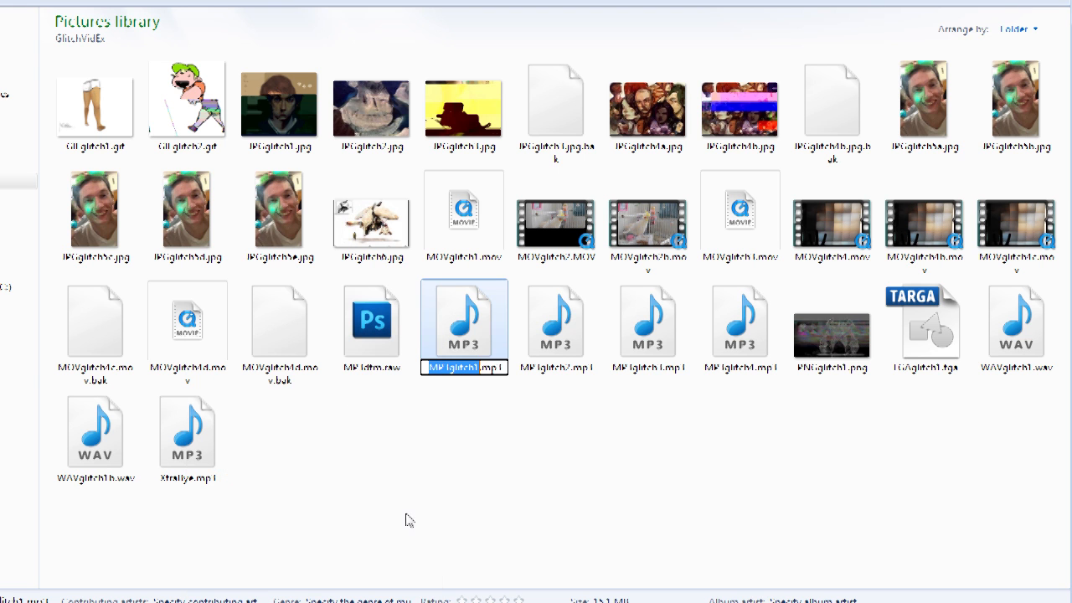
pyautogui.moveTo(505, 367); pyautogui.dragTo(485, 376)
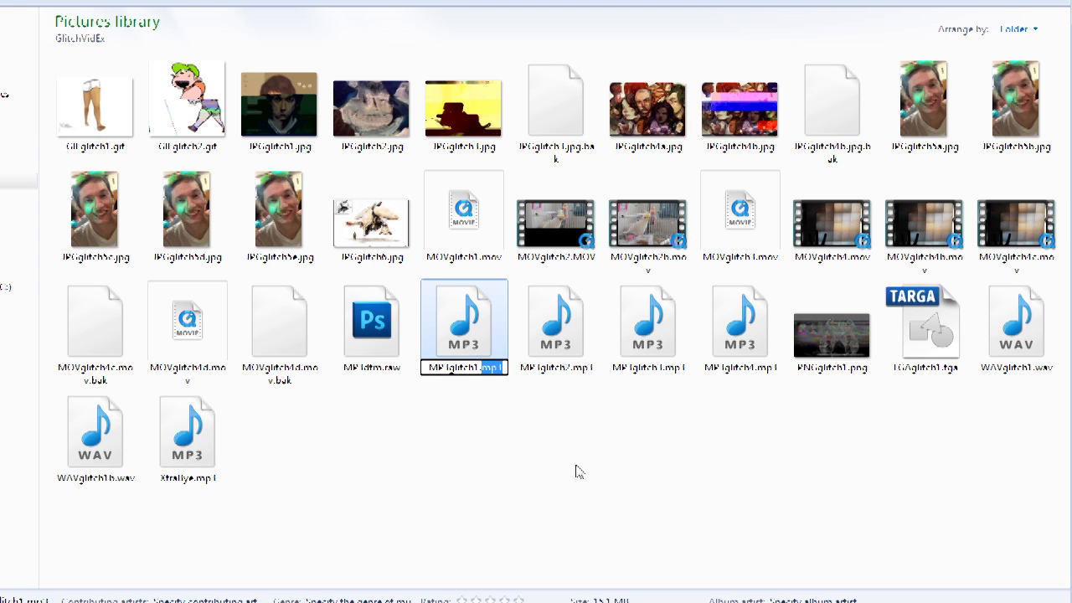
pyautogui.write('r')
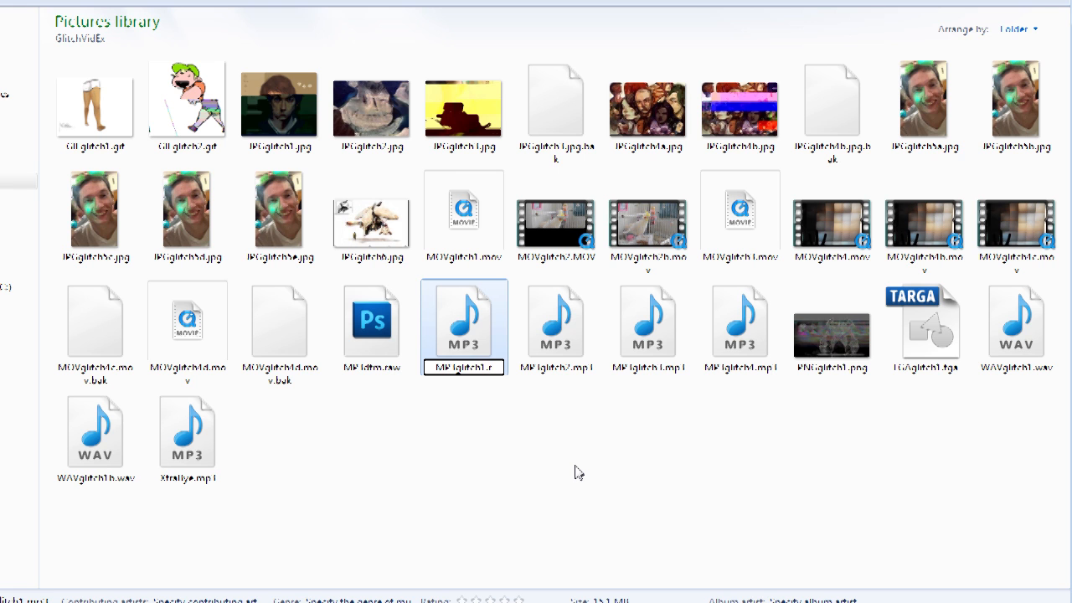
pyautogui.write('aw')
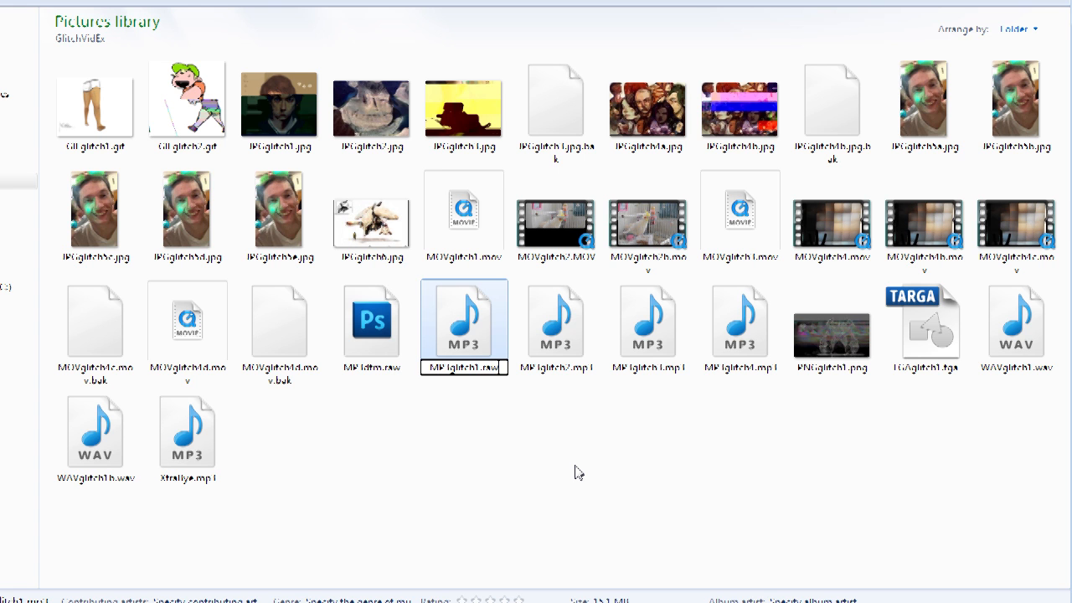
pyautogui.press('Return')
# Step: Open MP3glitch1.raw as an image in Photoshop and zoom in to inspect its pixels
pyautogui.click(714, 313)
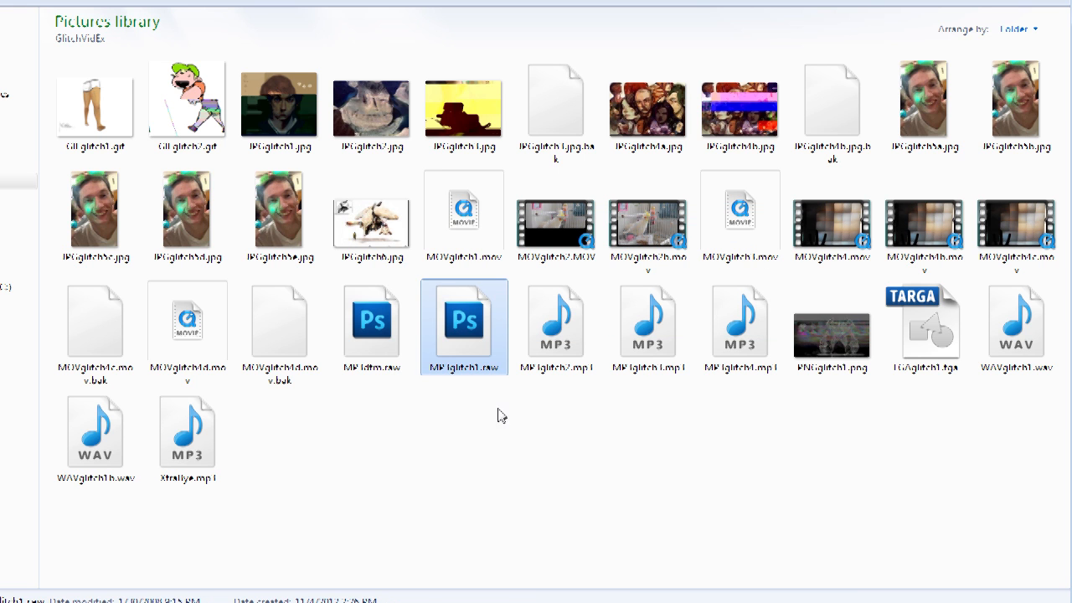
pyautogui.doubleClick(475, 318)
pyautogui.click(740, 75)
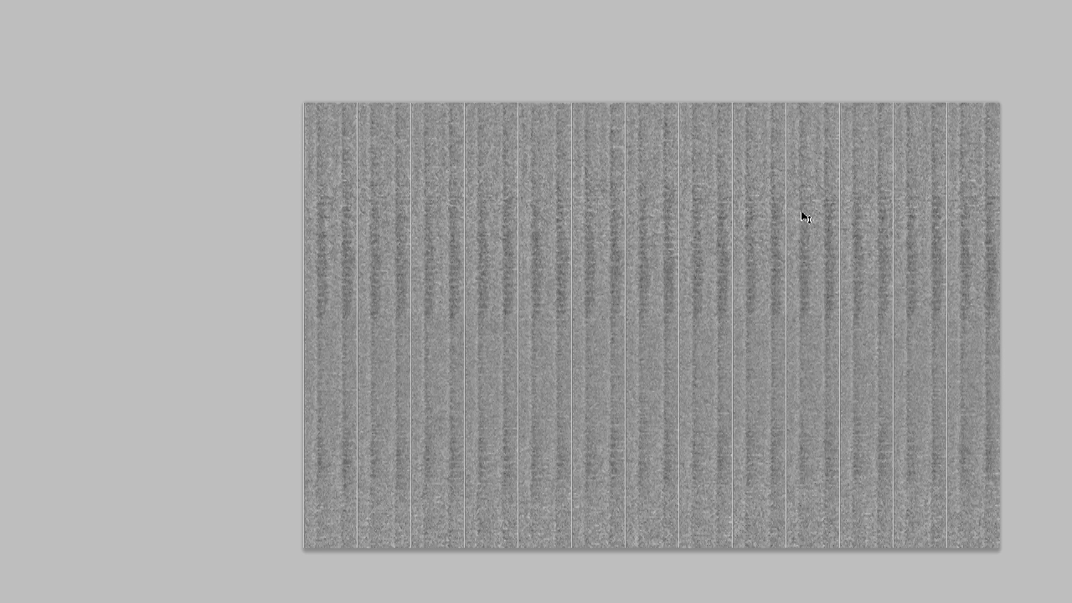
pyautogui.scroll(10, 651, 325)
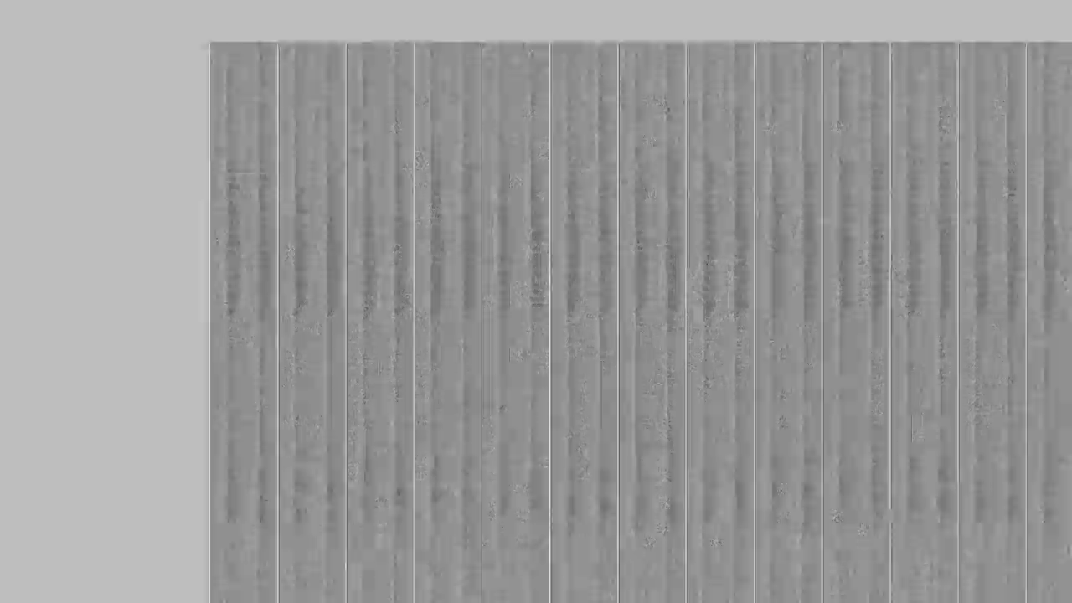
pyautogui.scroll(2, 650, 326)
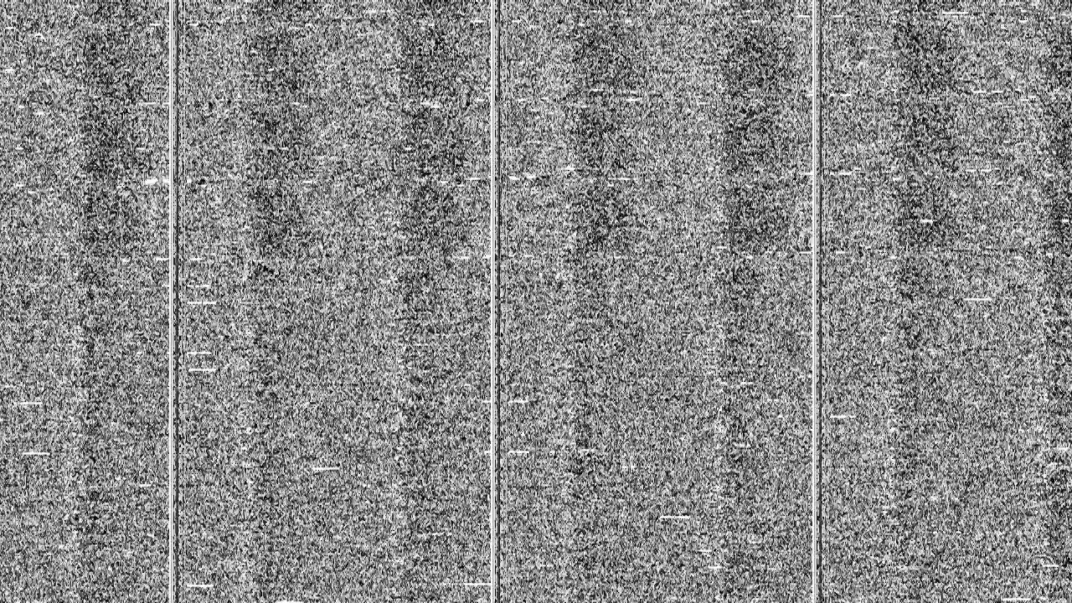
pyautogui.moveTo(651, 326); pyautogui.dragTo(806, 535)
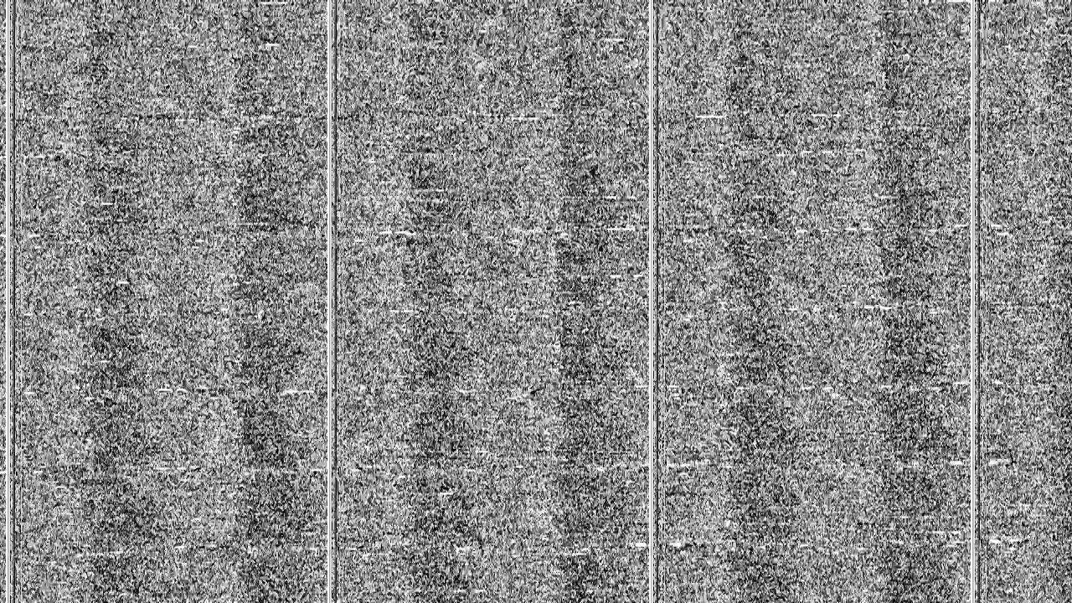
pyautogui.moveTo(201, 126); pyautogui.dragTo(840, 277)
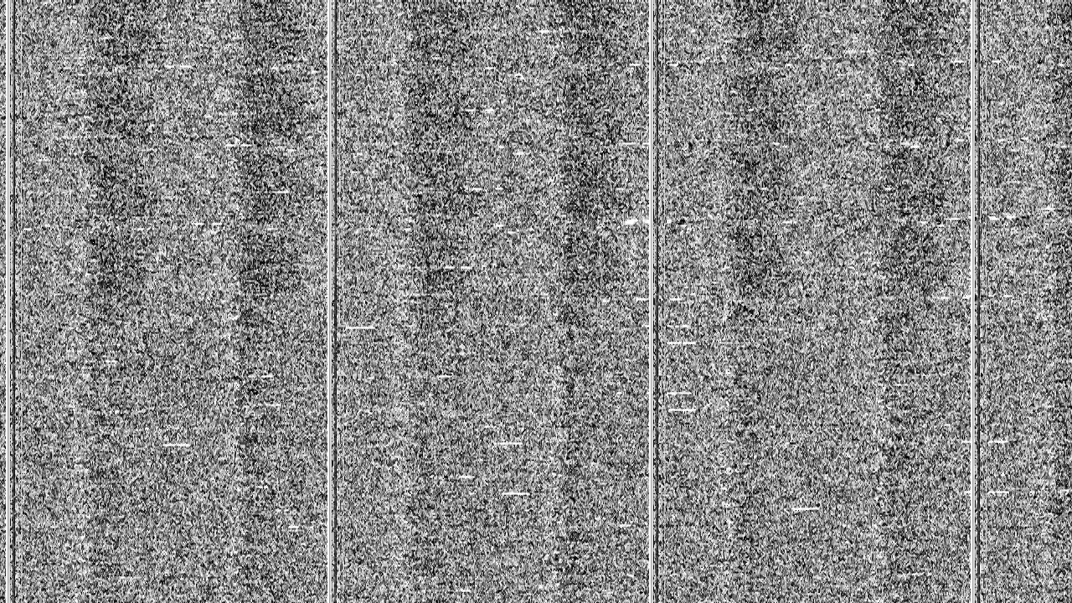
pyautogui.scroll(-6, 645, 333)
pyautogui.scroll(-1, 185, 333)
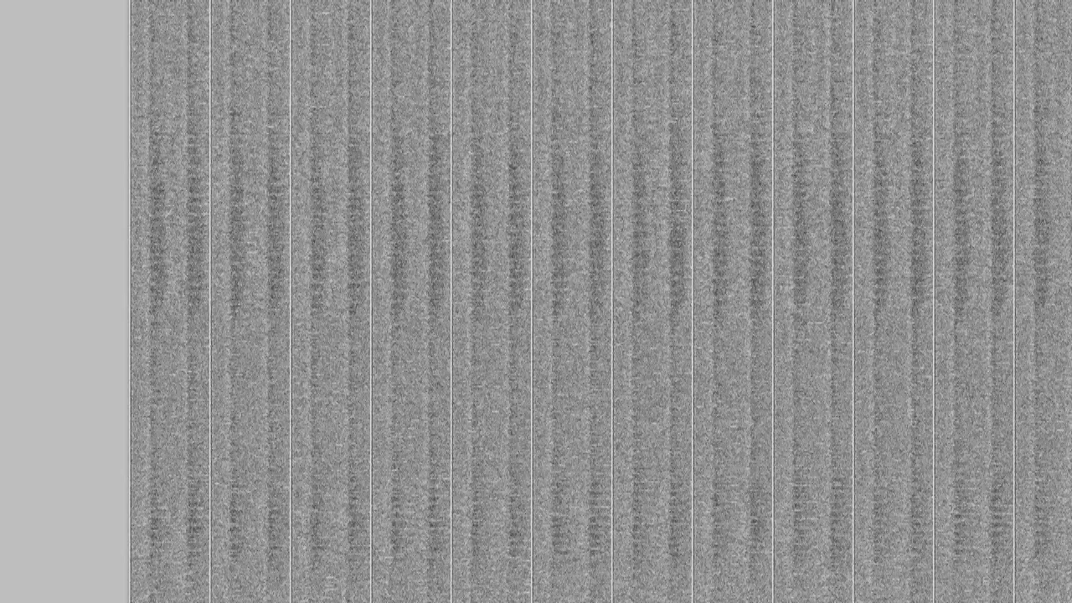
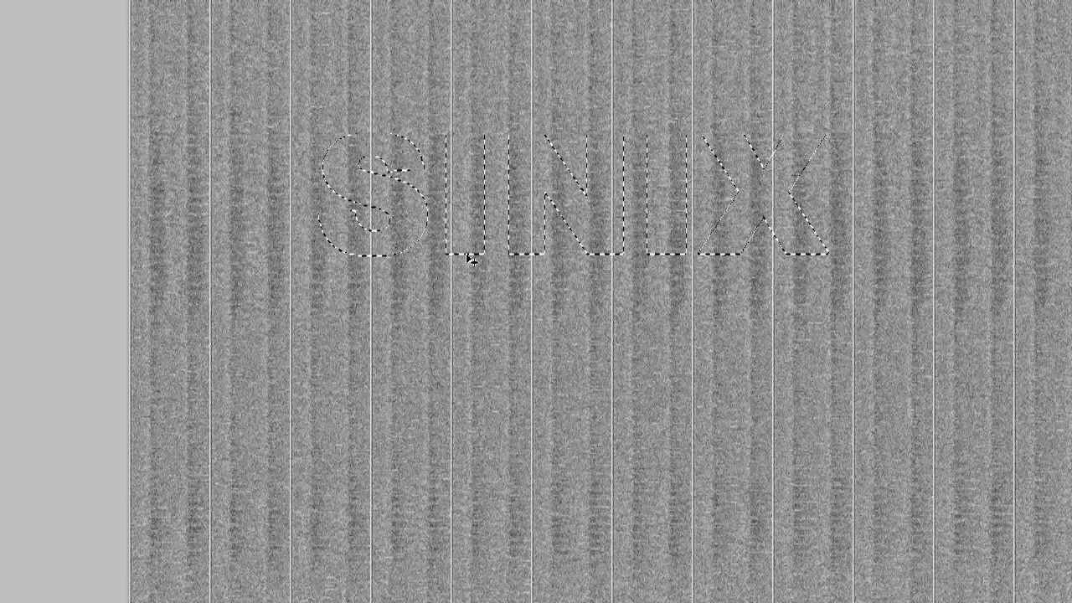
# Step: Deselect, shift the text-shaped pixel block upward, and flatten the image while discarding hidden layers
pyautogui.hotkey('ctrl', 'd')
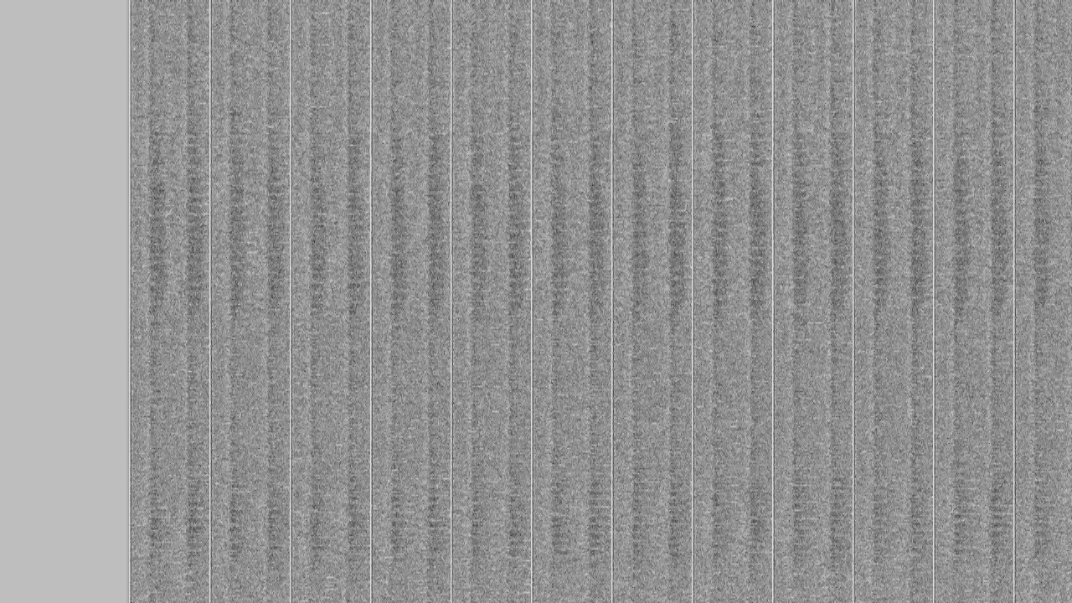
pyautogui.moveTo(411, 249); pyautogui.dragTo(494, 174)
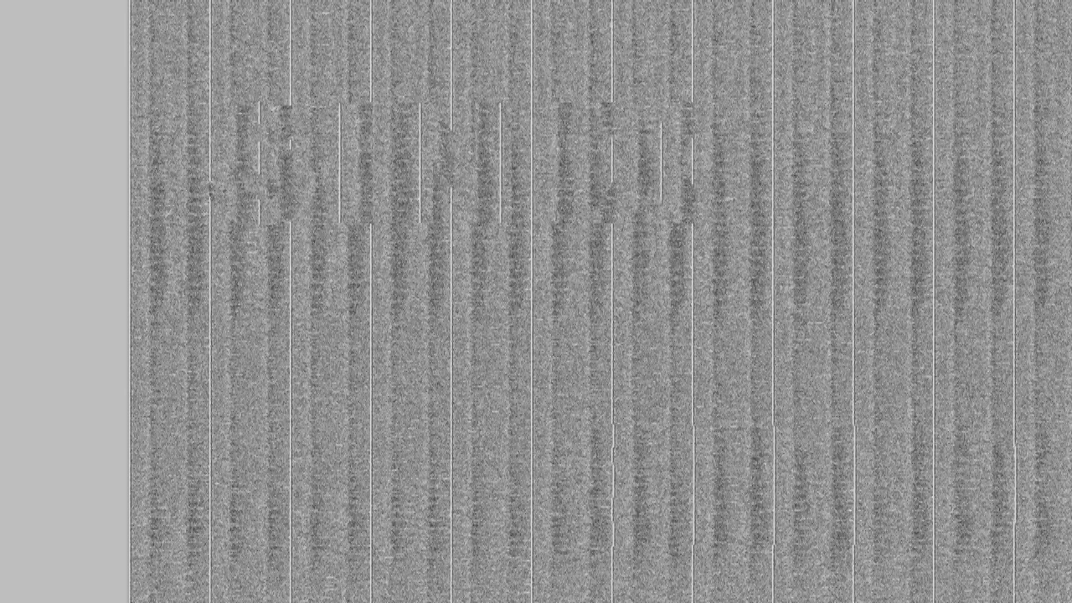
pyautogui.moveTo(440, 149); pyautogui.dragTo(426, 123)
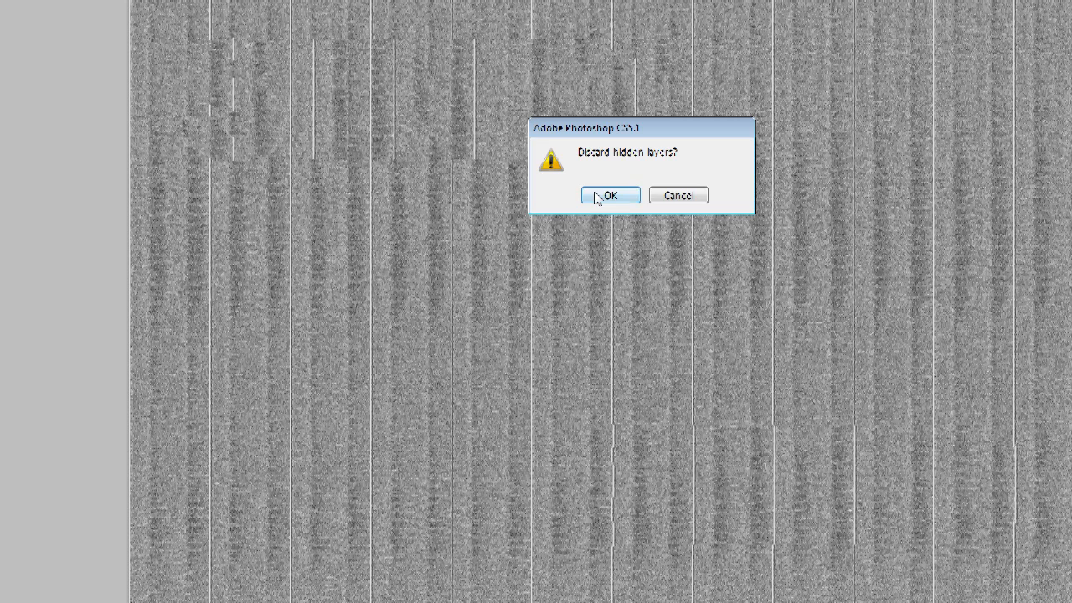
pyautogui.click(598, 194)
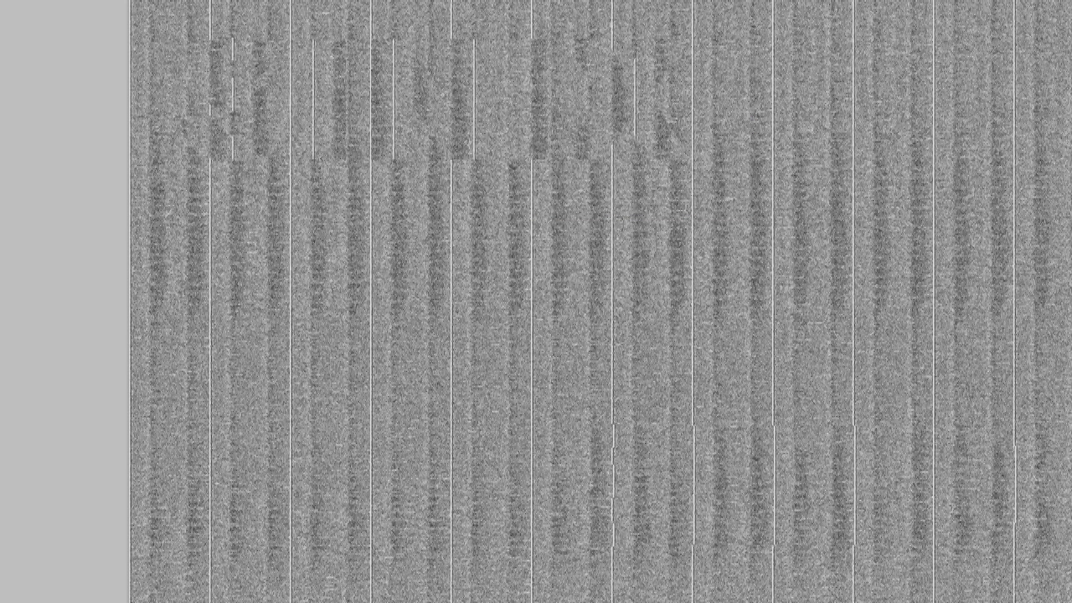
# Step: Save the image as MP3glitch1.bmp in BMP format with Windows 8 Bit options
pyautogui.hotkey('alt', 'f')
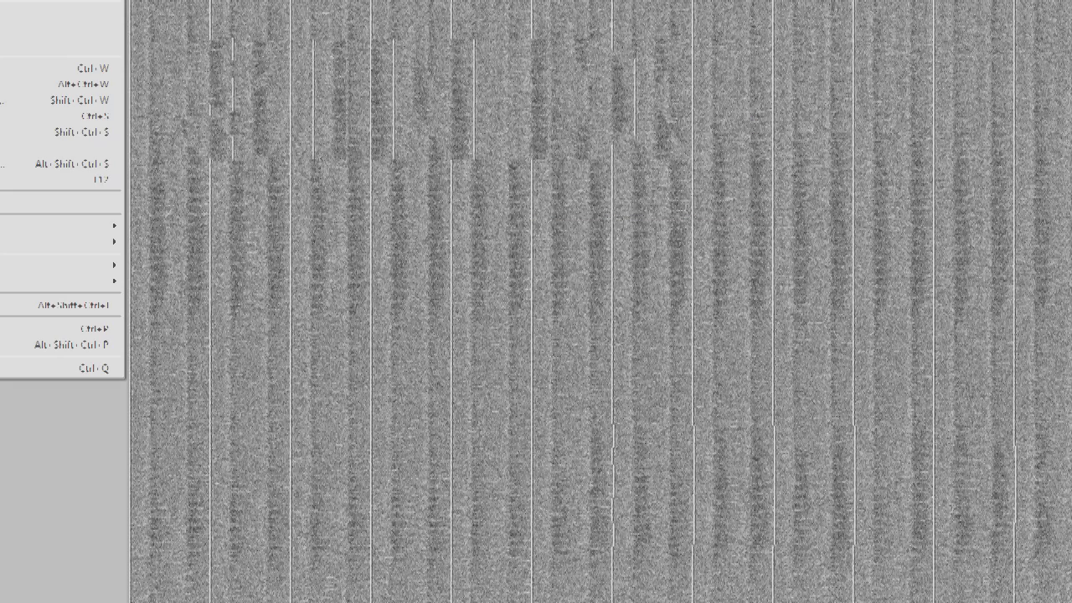
pyautogui.press('Up')
pyautogui.press('Up')
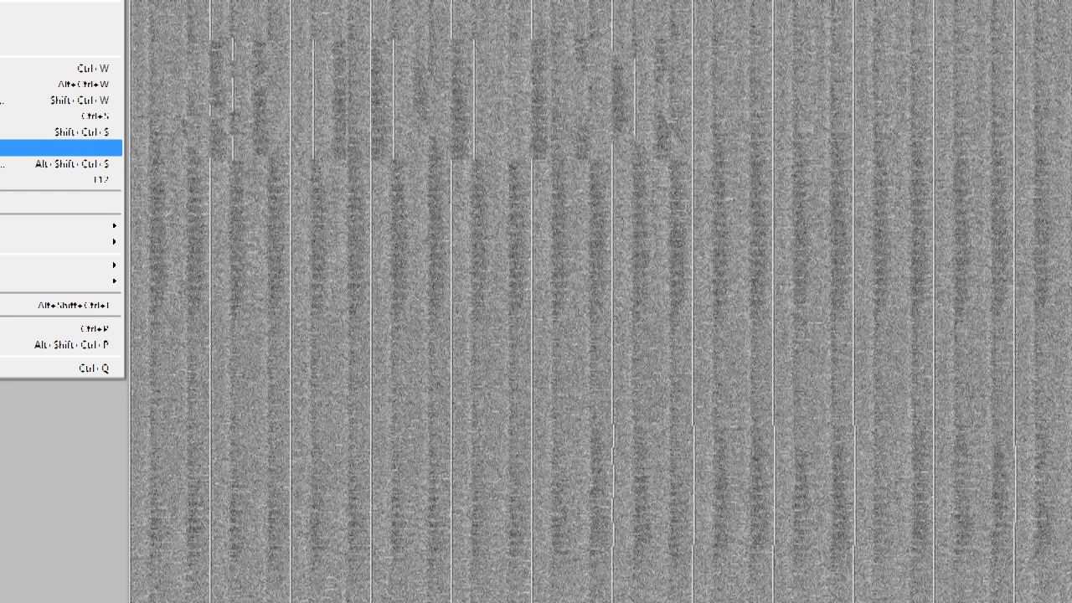
pyautogui.press('Return')
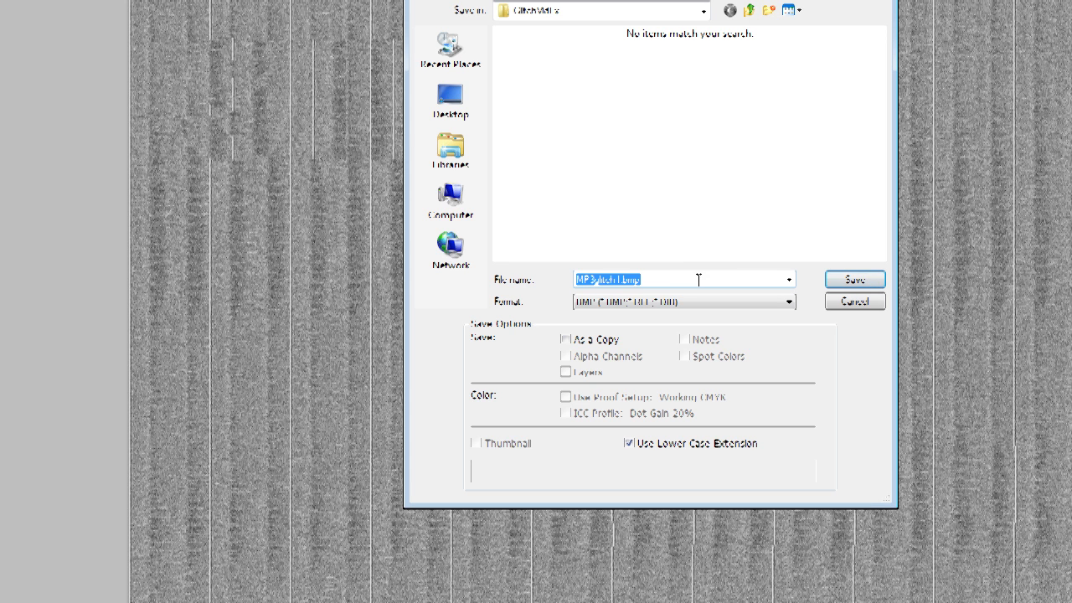
pyautogui.click(863, 282)
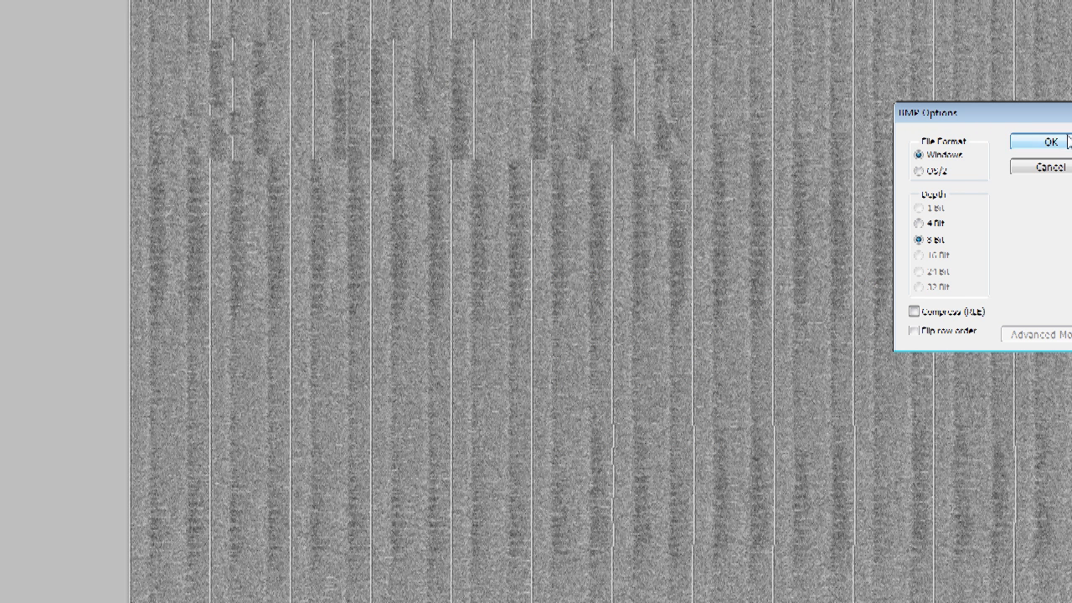
pyautogui.click(1052, 143)
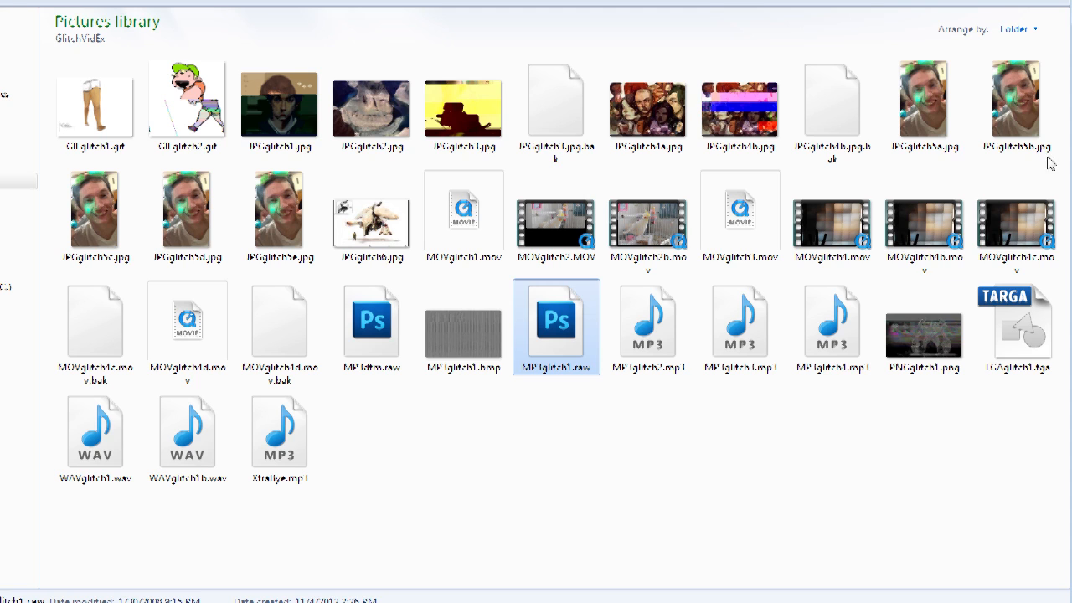
# Step: Preview MP3glitch1.bmp in the photo viewer, then rename it with an mp3 extension, confirming the change
pyautogui.doubleClick(459, 321)
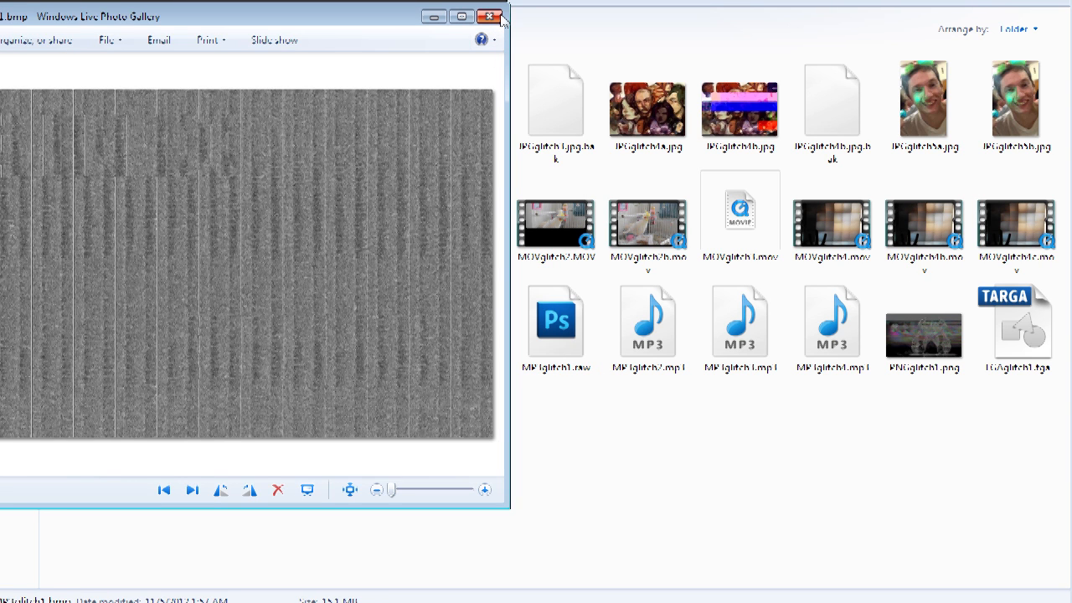
pyautogui.click(490, 17)
pyautogui.rightClick(472, 356)
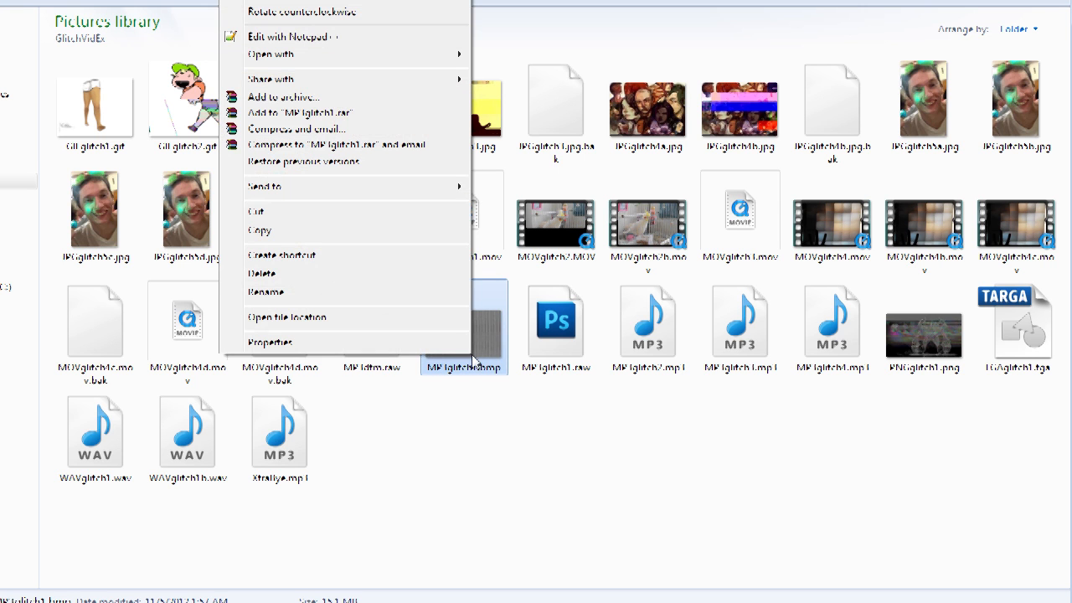
pyautogui.click(328, 292)
pyautogui.moveTo(506, 369); pyautogui.dragTo(484, 376)
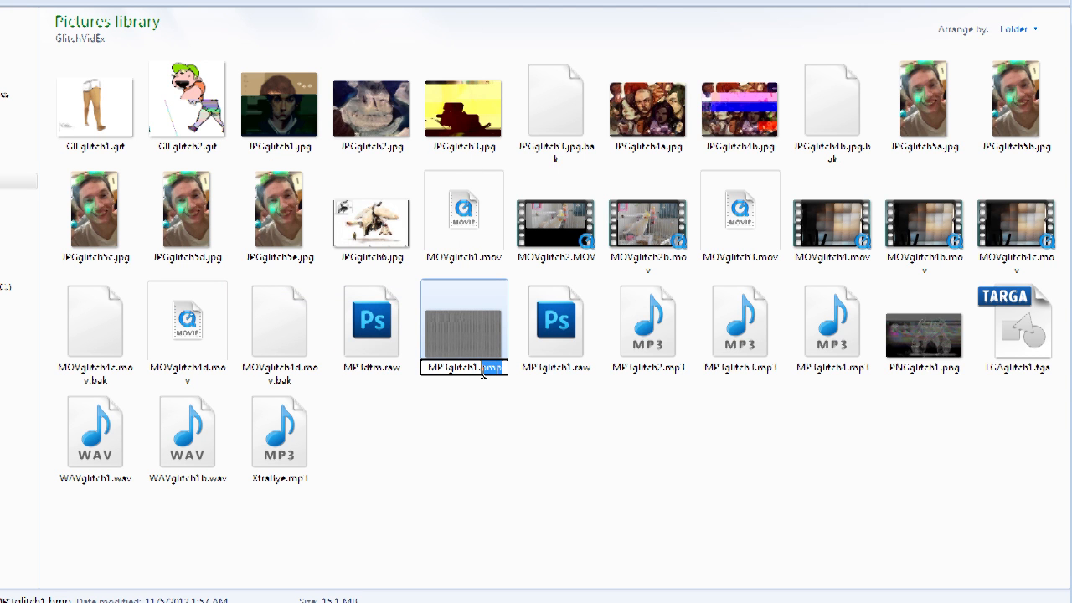
pyautogui.write('mp3')
pyautogui.press('Return')
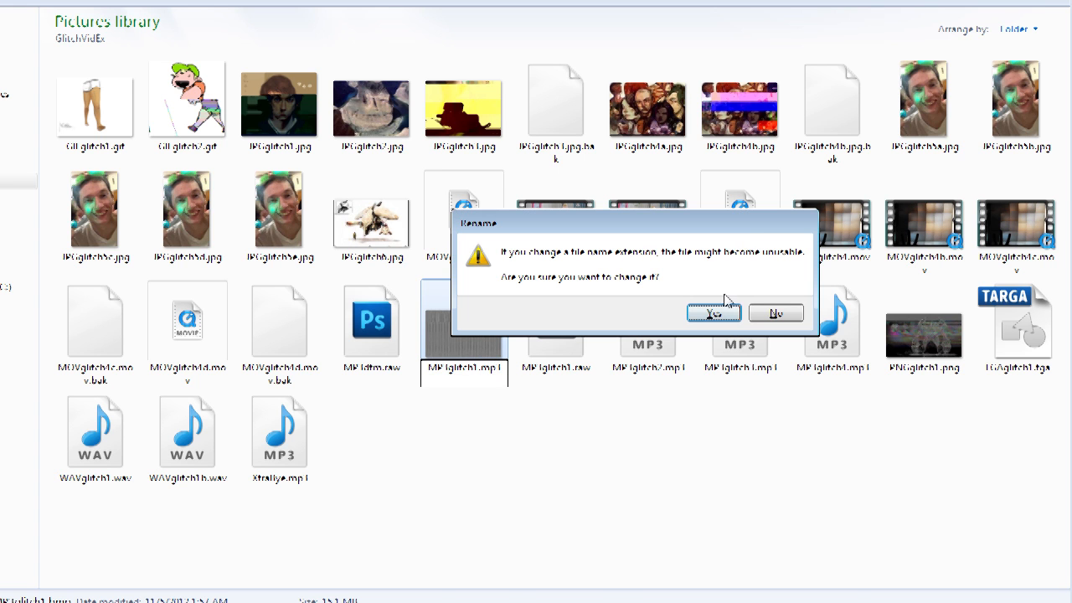
pyautogui.click(713, 313)
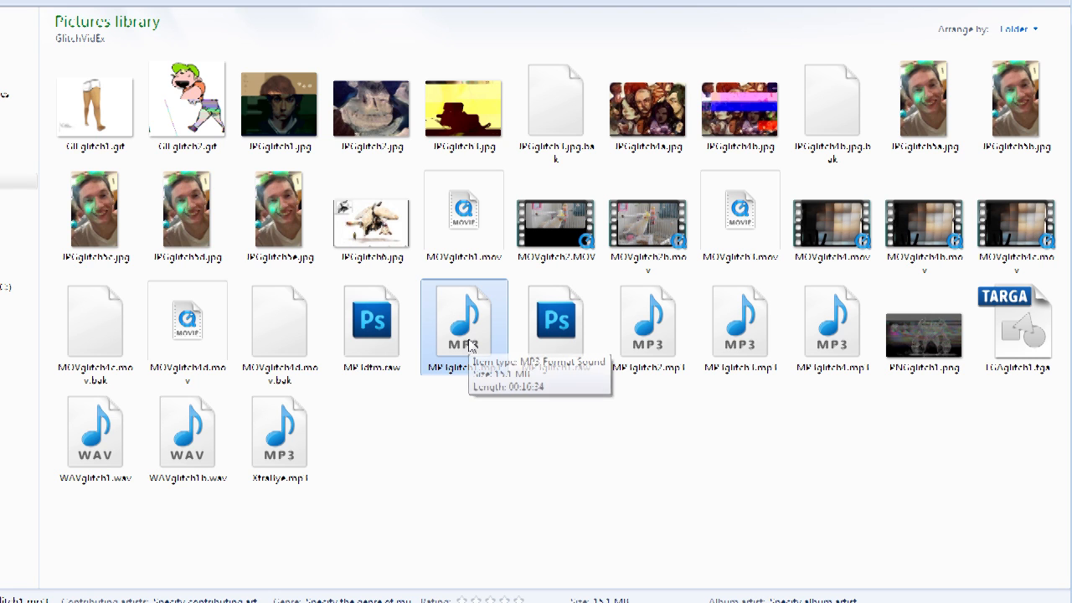
# Step: Play MP3glitch1.mp3 in the media player, skipping through the track, then pause and close the player
pyautogui.doubleClick(469, 344)
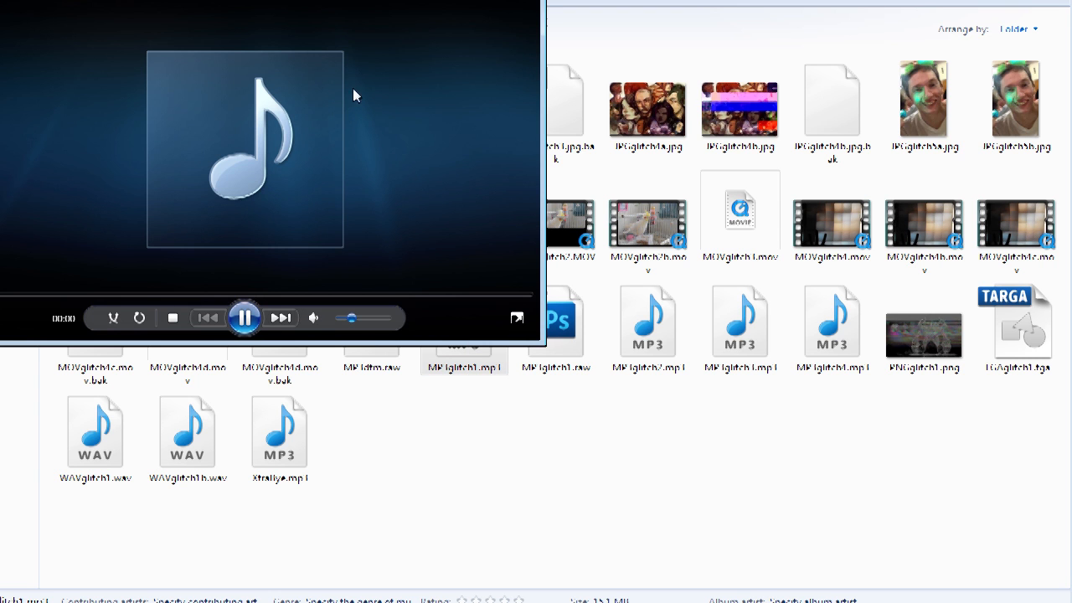
pyautogui.moveTo(266, 0); pyautogui.dragTo(490, 47)
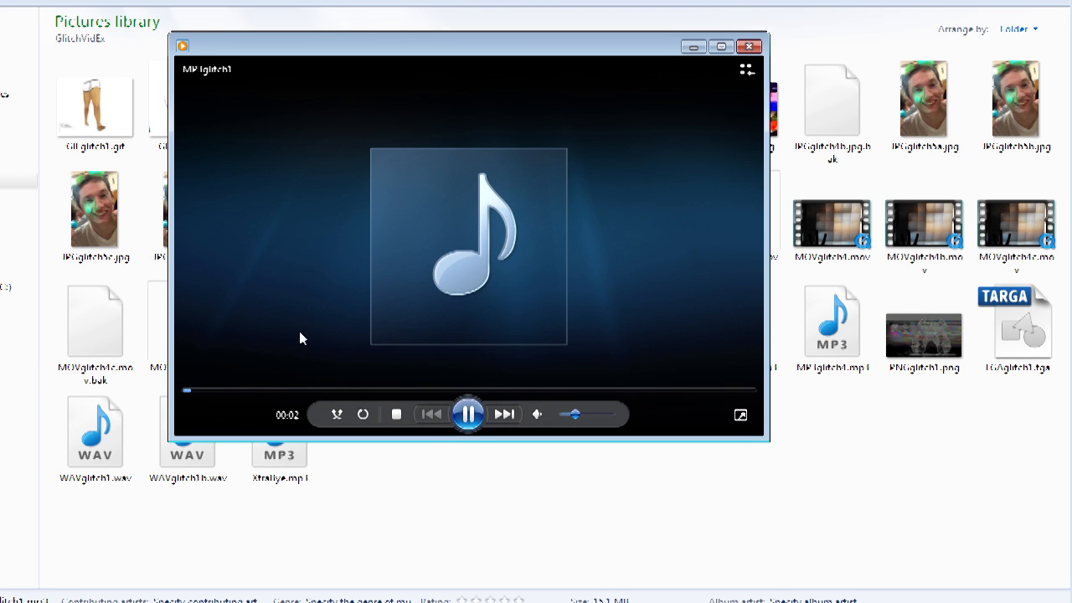
pyautogui.click(229, 391)
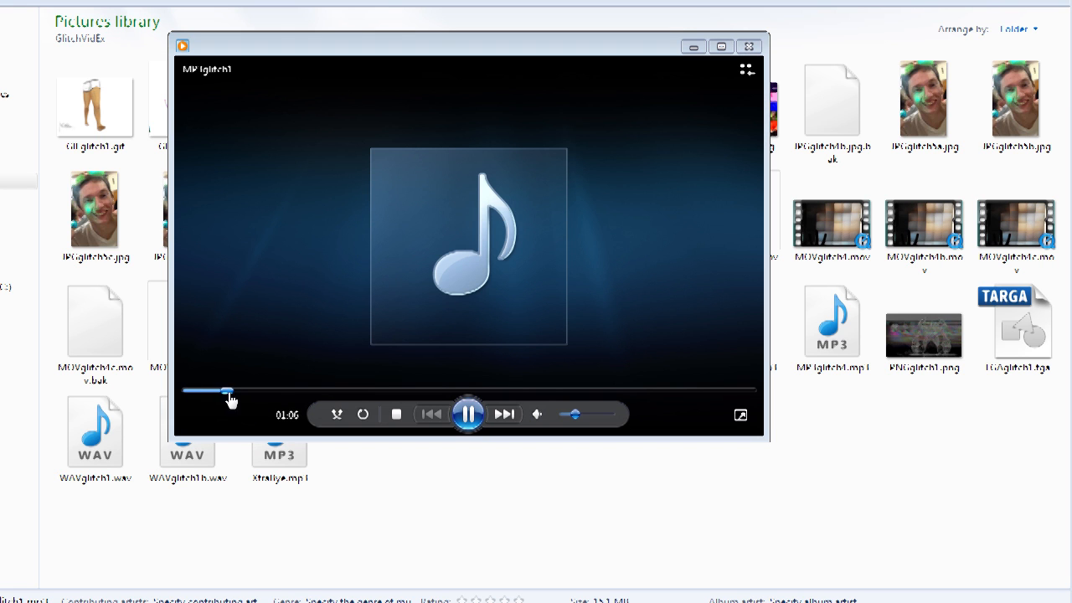
pyautogui.click(286, 392)
pyautogui.click(375, 390)
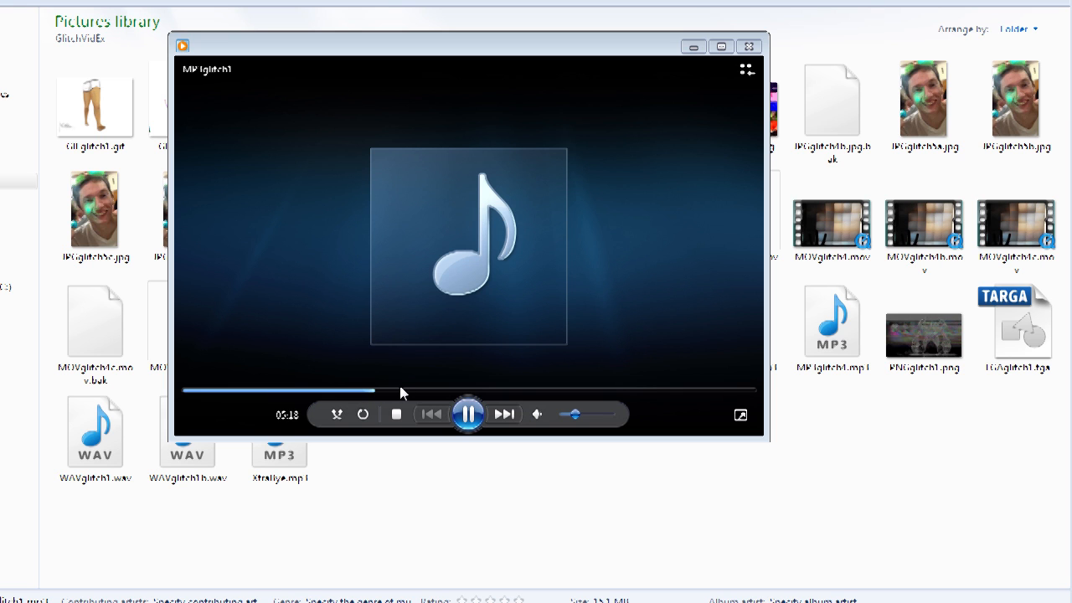
pyautogui.click(417, 390)
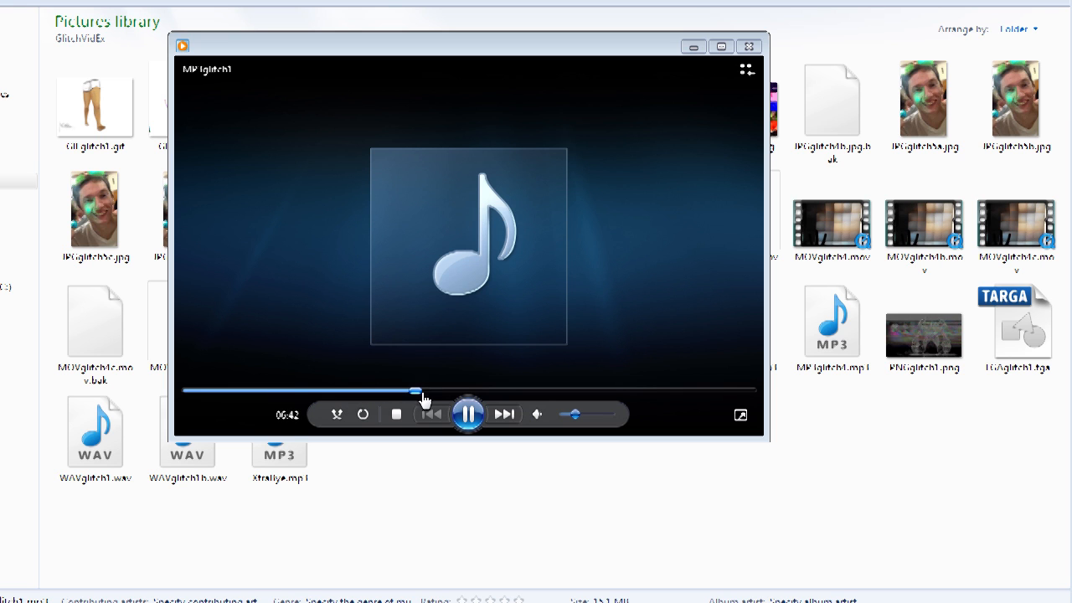
pyautogui.click(509, 391)
pyautogui.click(589, 391)
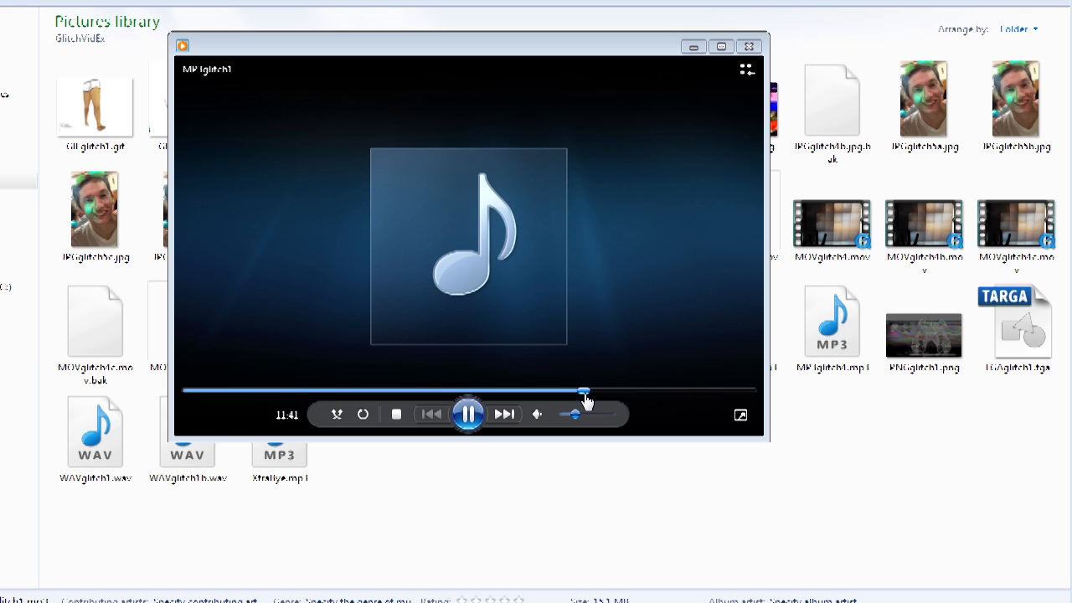
pyautogui.click(625, 395)
pyautogui.click(657, 396)
pyautogui.click(469, 414)
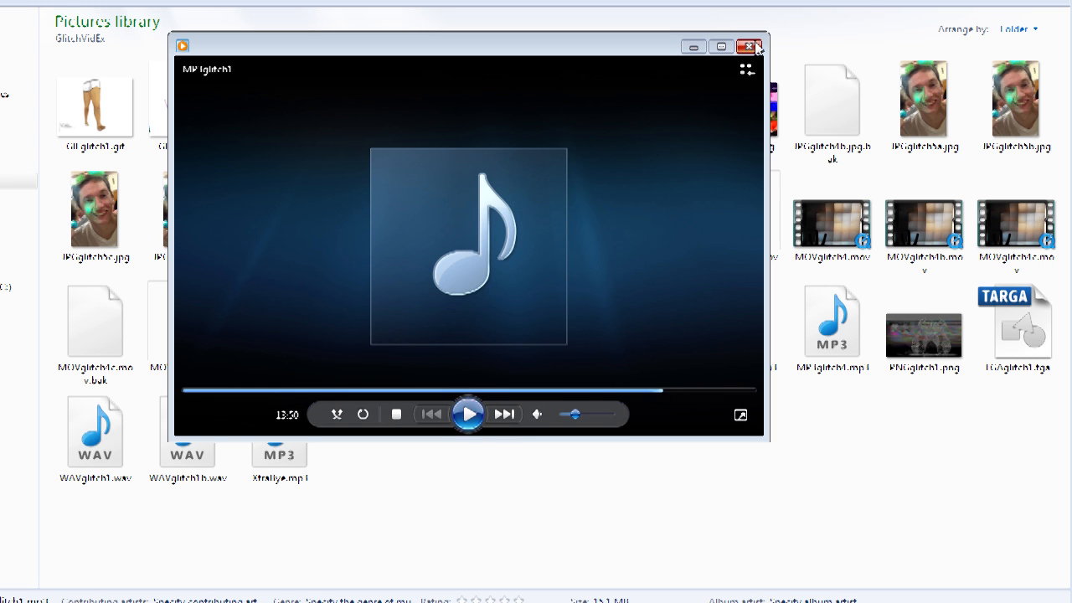
pyautogui.click(749, 46)
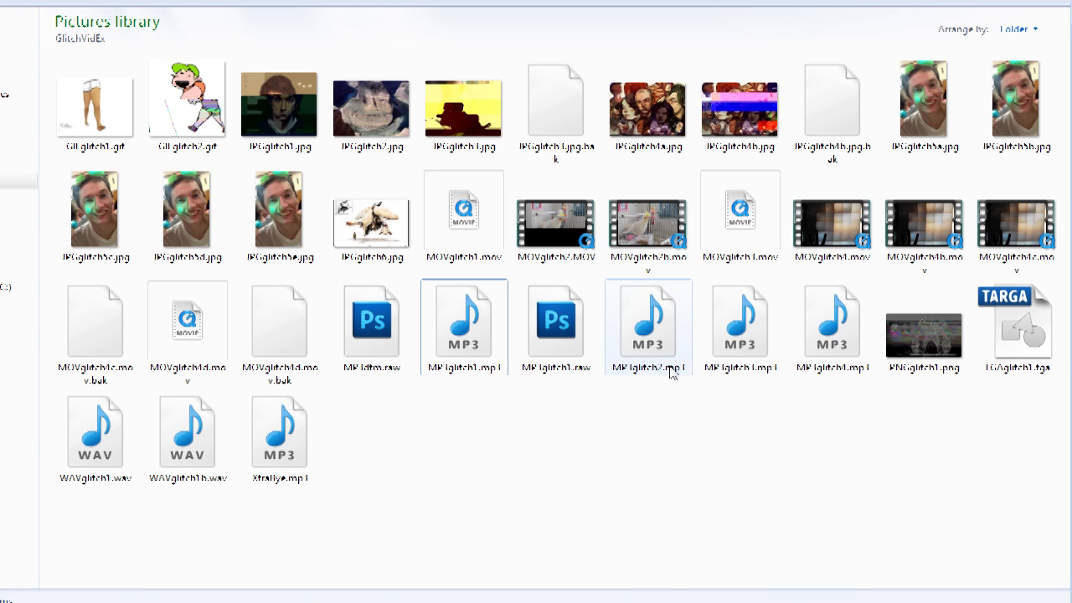
# Step: Change the extensions of MP3glitch2, MP3glitch3 and MP3glitch4 from mp3 to raw, confirming each rename
pyautogui.rightClick(673, 370)
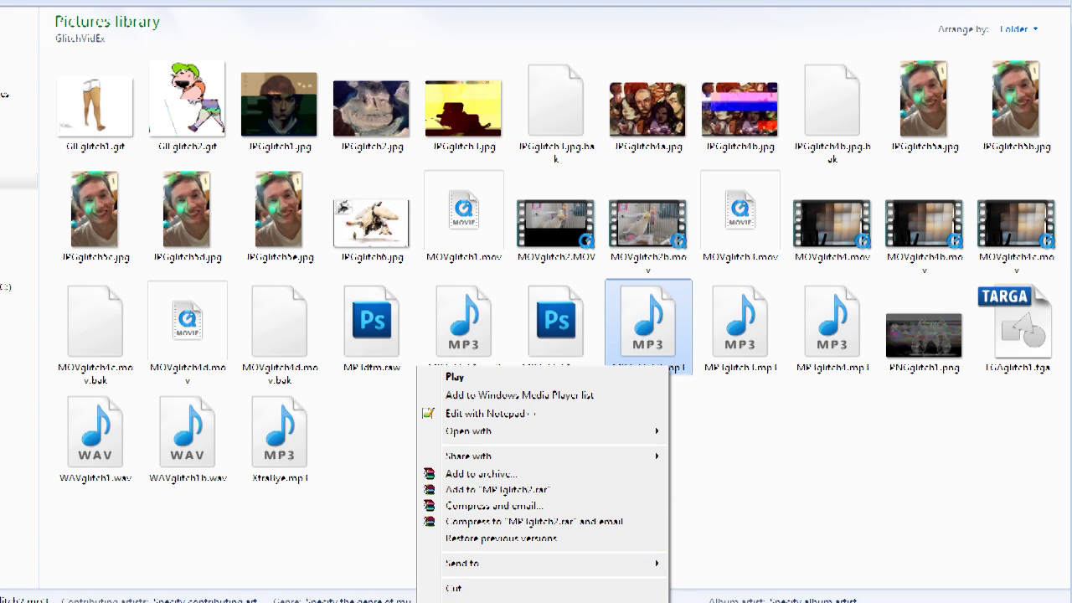
pyautogui.click(587, 602)
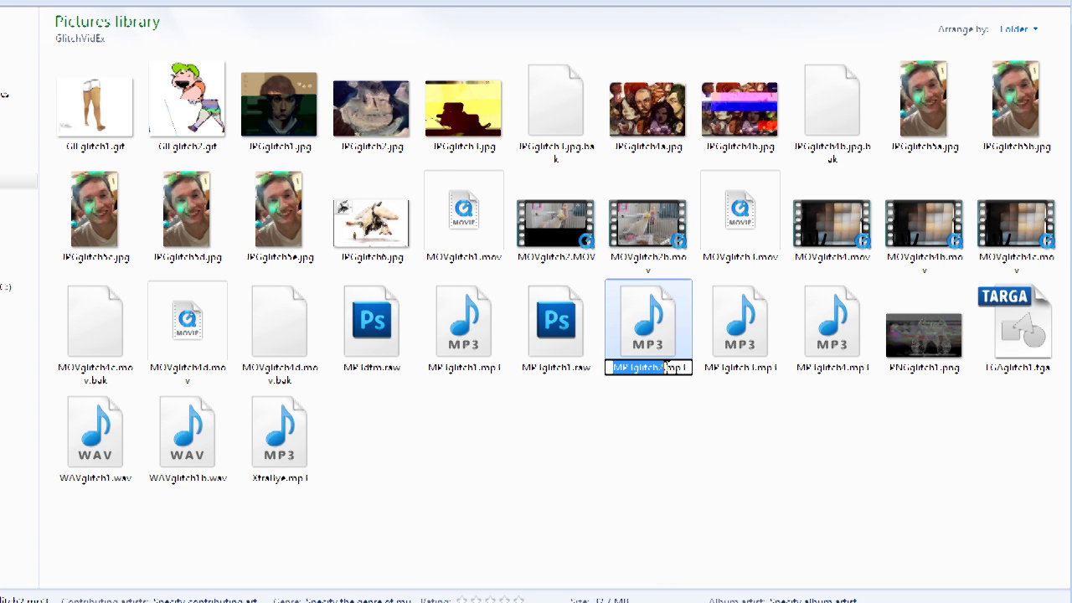
pyautogui.moveTo(667, 369); pyautogui.dragTo(690, 369)
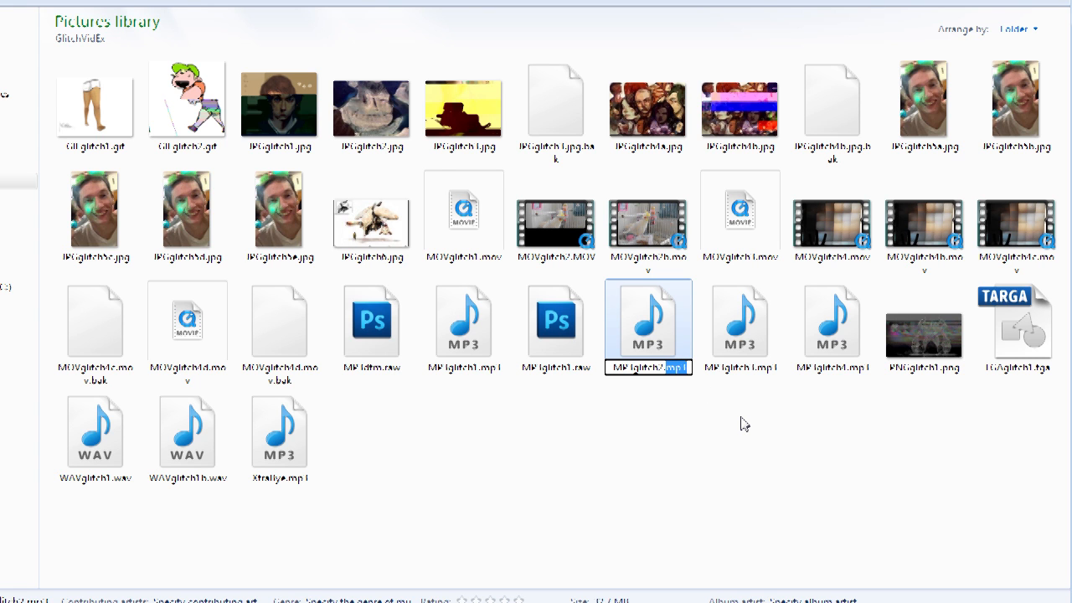
pyautogui.write('raw')
pyautogui.press('Return')
pyautogui.click(719, 312)
pyautogui.rightClick(756, 363)
pyautogui.moveTo(779, 369); pyautogui.dragTo(761, 377)
pyautogui.write('raw')
pyautogui.press('Return')
pyautogui.click(722, 312)
pyautogui.rightClick(838, 356)
pyautogui.moveTo(871, 369); pyautogui.dragTo(850, 370)
pyautogui.write('raw')
pyautogui.press('Return')
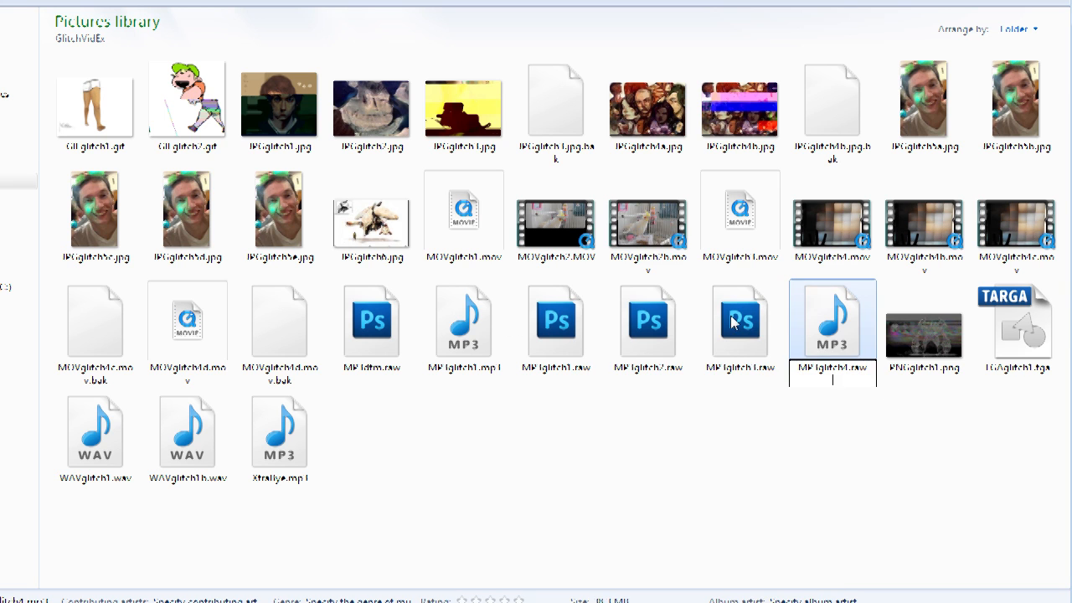
pyautogui.click(709, 311)
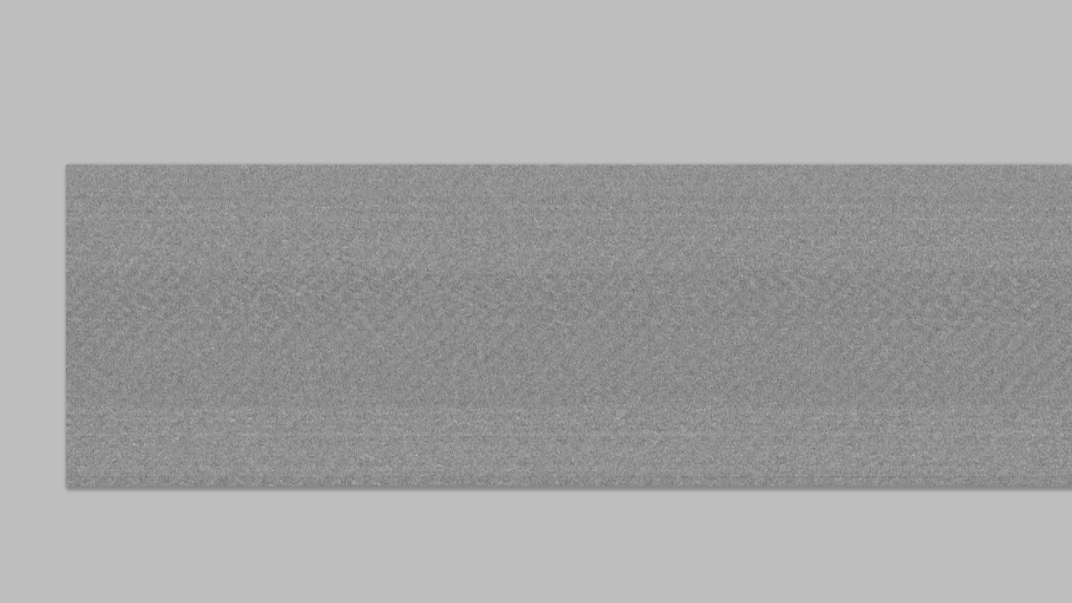
# Step: Open the MP3glitch raw files as images in Photoshop and save them as BMP copies
pyautogui.moveTo(332, 263); pyautogui.dragTo(320, 307)
pyautogui.moveTo(249, 233); pyautogui.dragTo(447, 308)
pyautogui.moveTo(520, 207); pyautogui.dragTo(533, 210)
pyautogui.moveTo(554, 270); pyautogui.dragTo(1017, 307)
pyautogui.hotkey('ctrl', 'shift', 's')
pyautogui.press('Return')
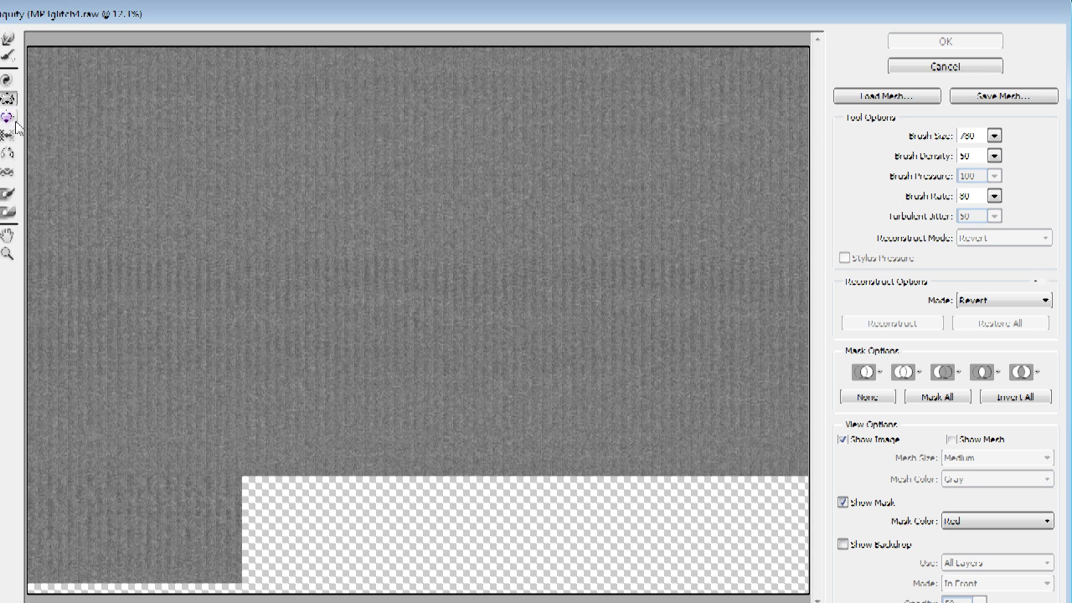
# Step: Apply a slight Liquify Bloat distortion to MP3glitch4, undoing the extra bulge before confirming the filter
pyautogui.click(7, 117)
pyautogui.click(119, 103)
pyautogui.press('s')
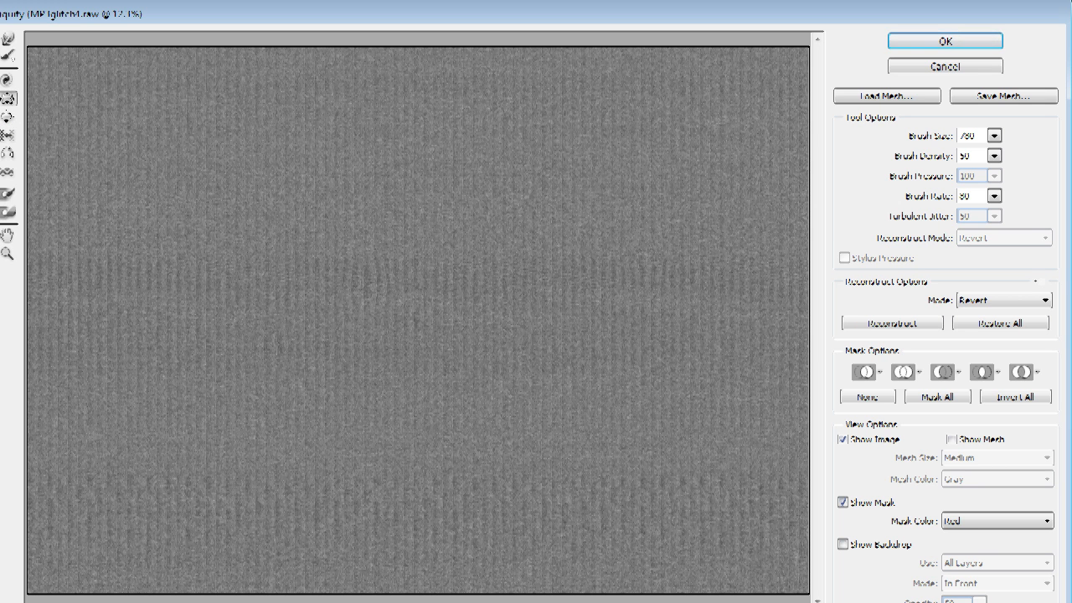
pyautogui.click(8, 118)
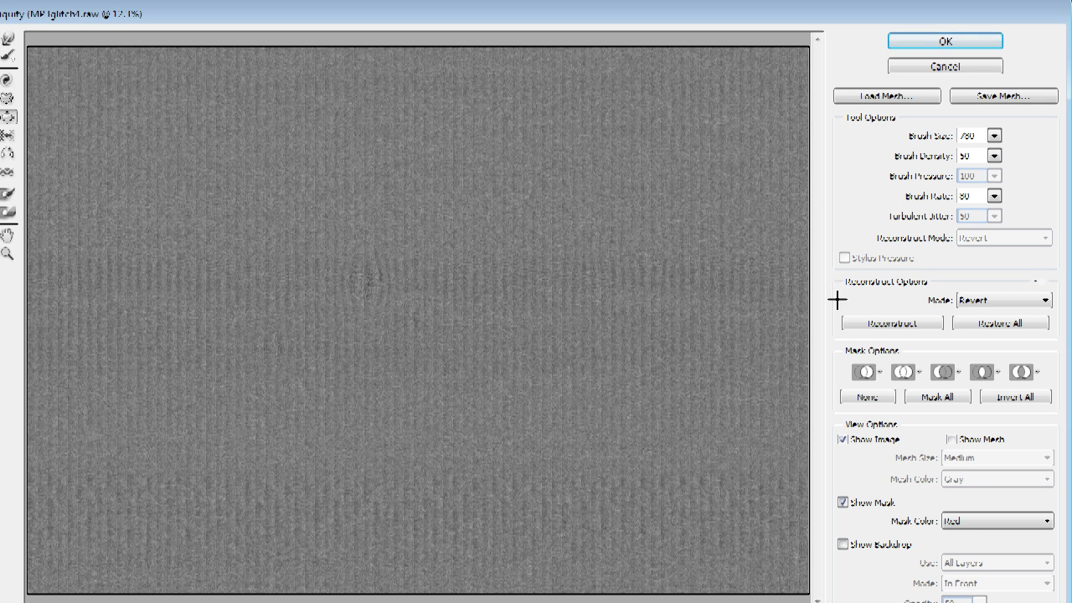
pyautogui.click(698, 370)
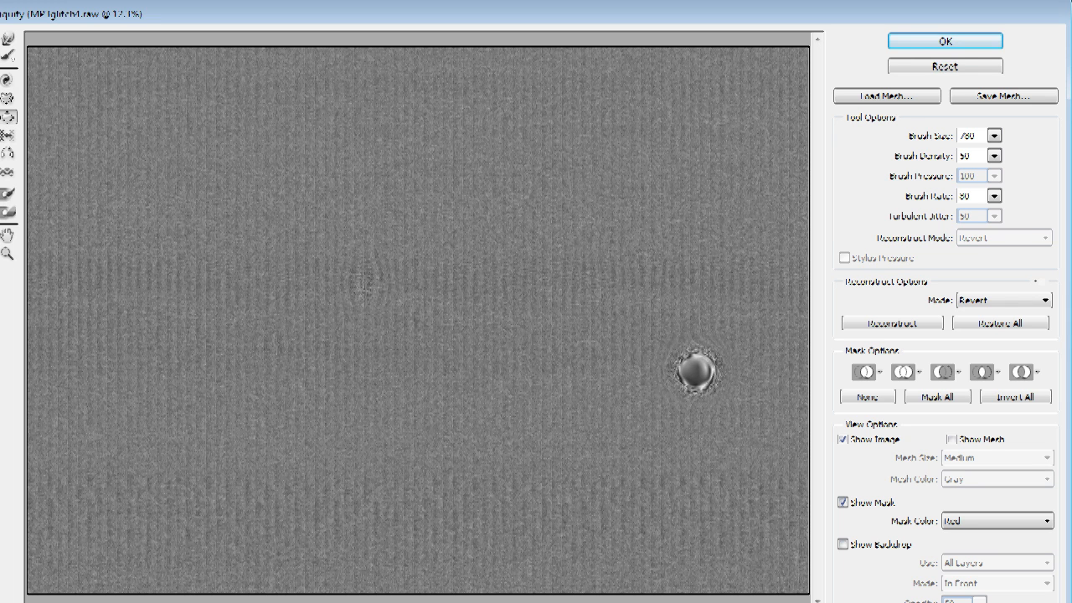
pyautogui.hotkey('ctrl', 'alt', 'z')
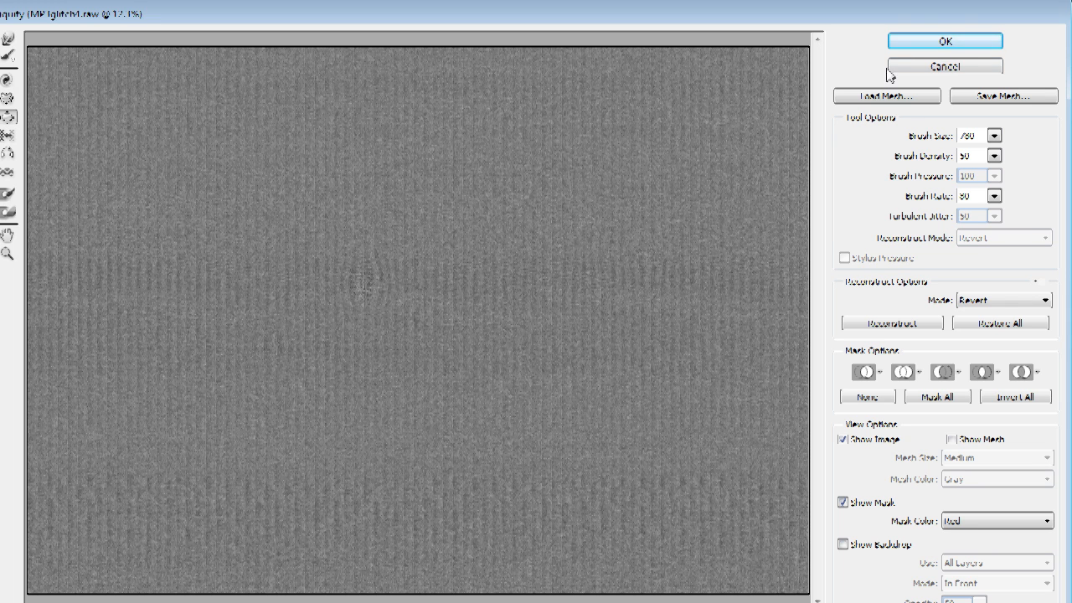
pyautogui.click(938, 43)
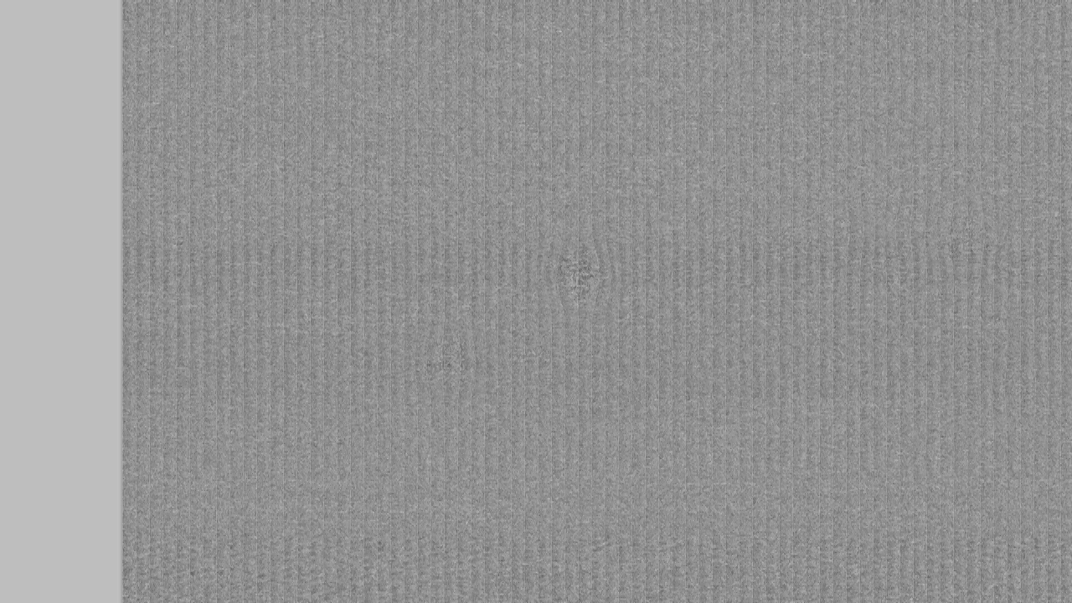
# Step: Save the liquified image as MP3glitch4.bmp with the BMP options
pyautogui.click(2, 1)
pyautogui.click(8, 131)
pyautogui.click(845, 289)
pyautogui.click(1049, 141)
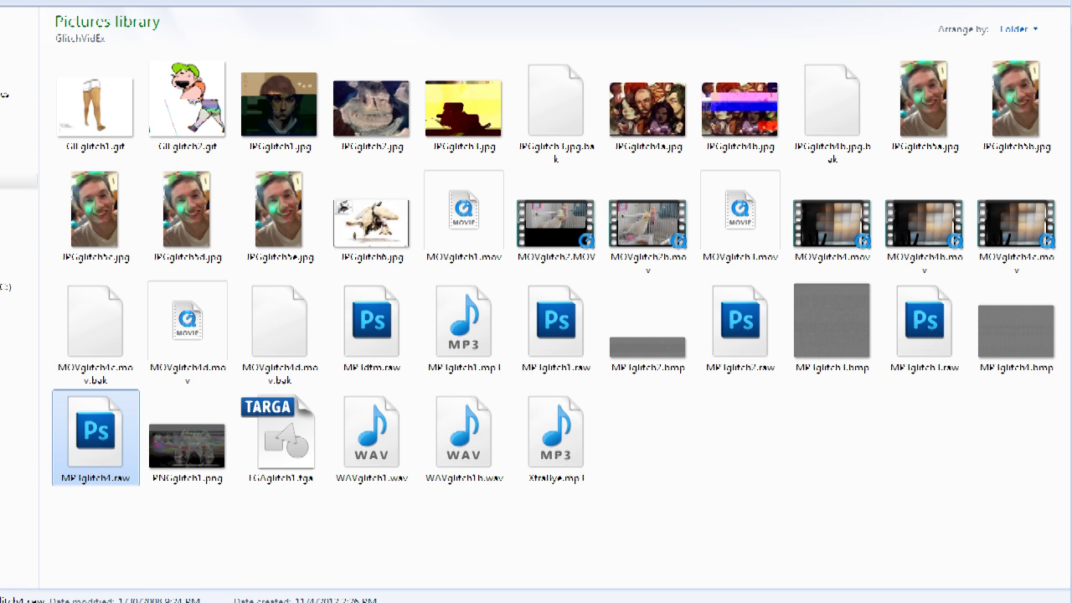
# Step: Rename MP3glitch2.bmp, MP3glitch3.bmp and MP3glitch4.bmp with mp3 extensions, confirming each change
pyautogui.rightClick(682, 375)
pyautogui.click(653, 345)
pyautogui.moveTo(688, 369); pyautogui.dragTo(667, 372)
pyautogui.write('mp3')
pyautogui.press('Return')
pyautogui.click(715, 313)
pyautogui.rightClick(843, 364)
pyautogui.click(672, 303)
pyautogui.moveTo(871, 369); pyautogui.dragTo(850, 369)
pyautogui.write('mp3')
pyautogui.click(892, 457)
pyautogui.click(714, 313)
pyautogui.rightClick(1004, 361)
pyautogui.click(831, 302)
pyautogui.moveTo(1054, 369); pyautogui.dragTo(1034, 369)
pyautogui.write('mp3')
pyautogui.press('Return')
pyautogui.click(715, 313)
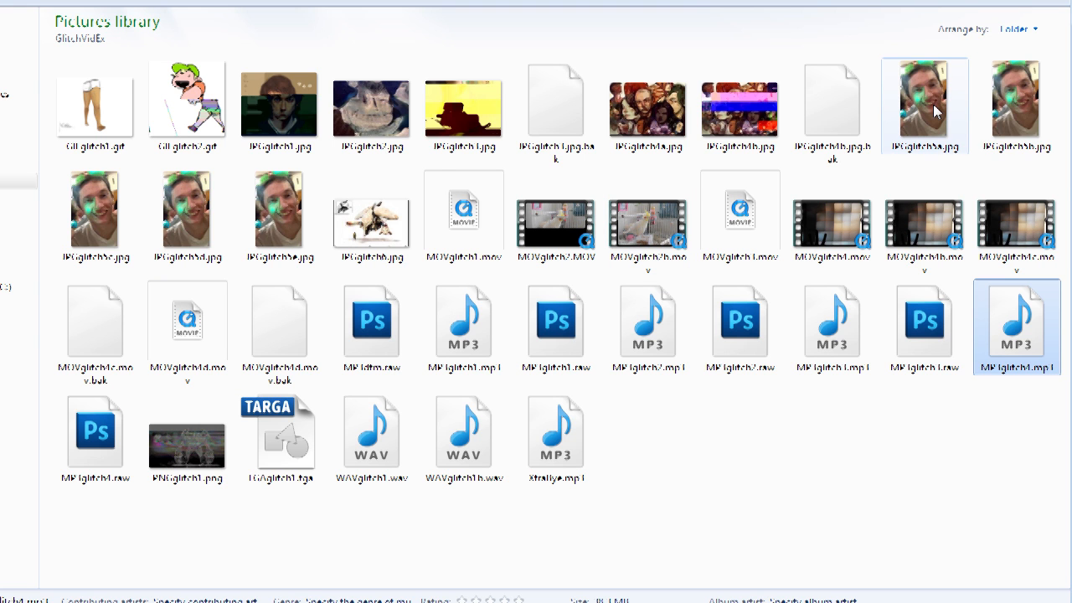
pyautogui.moveTo(936, 111)
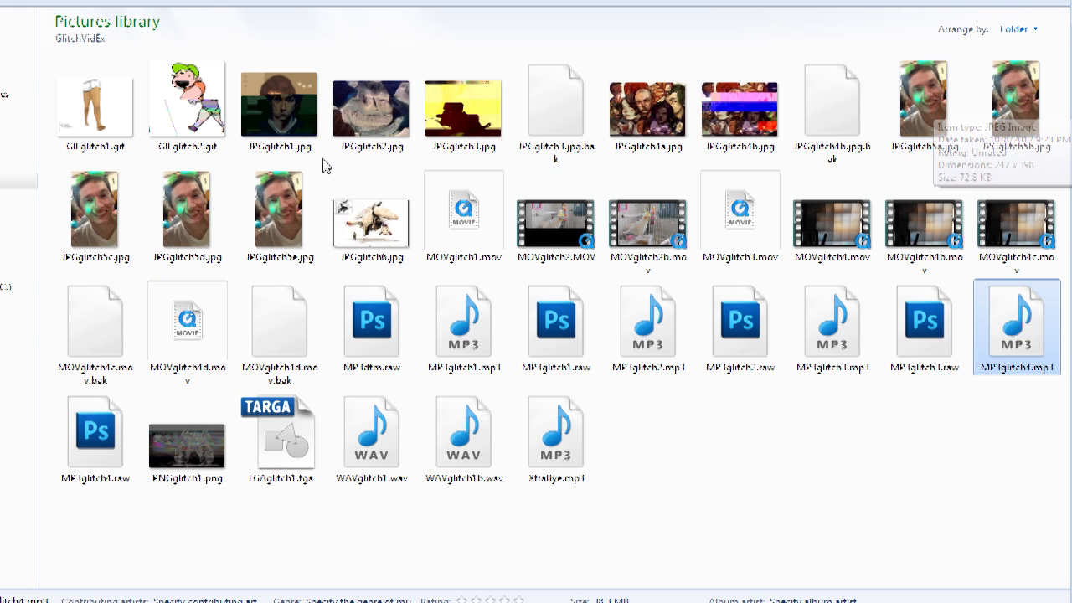
# Step: Open JPGglitch5a.jpg in the photo viewer to inspect it, then close the viewer
pyautogui.doubleClick(925, 105)
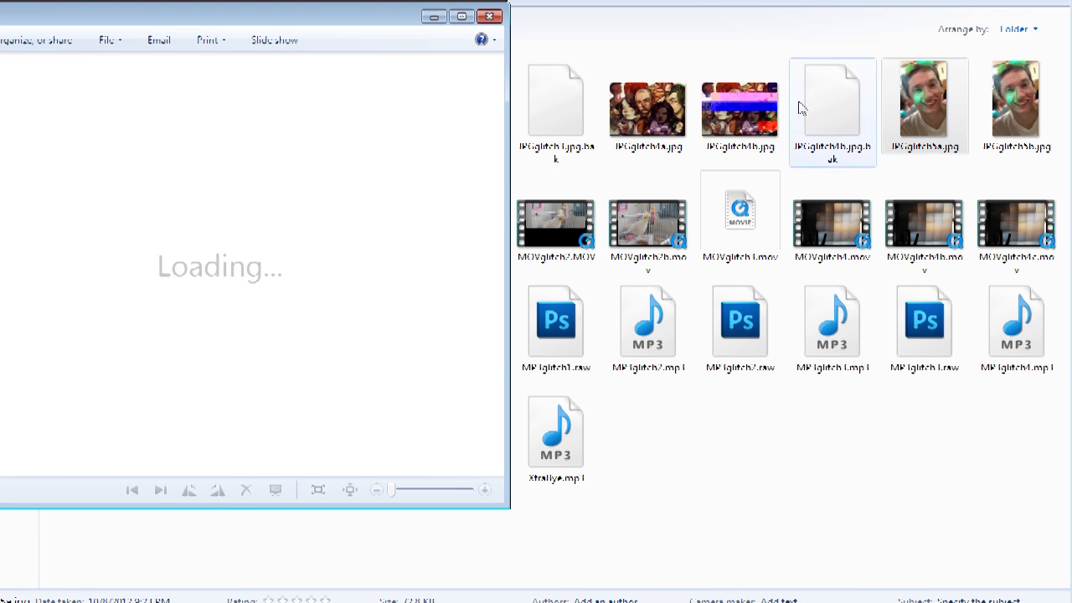
pyautogui.moveTo(356, 17); pyautogui.dragTo(411, 36)
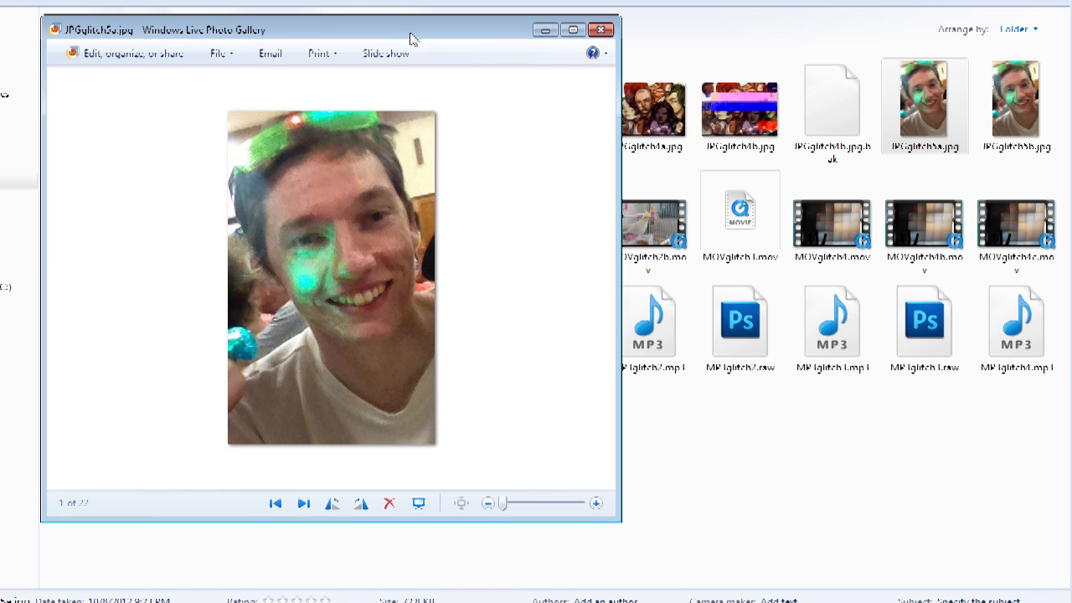
pyautogui.click(602, 31)
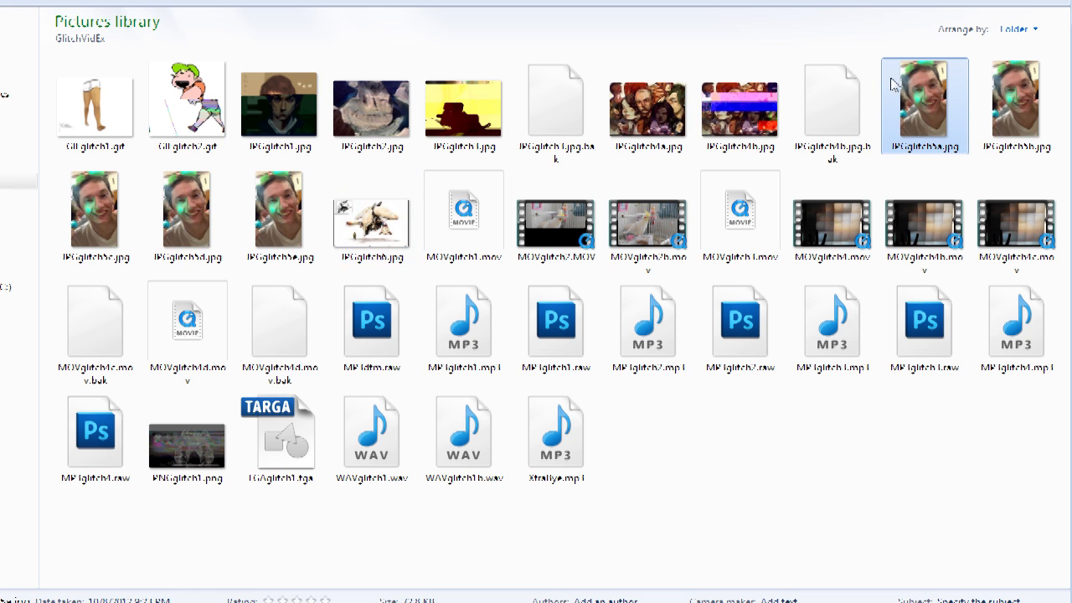
# Step: Open JPGglitch5a.jpg with Edit with Notepad++ and close the Notepad++ window
pyautogui.moveTo(902, 102)
pyautogui.rightClick(929, 110)
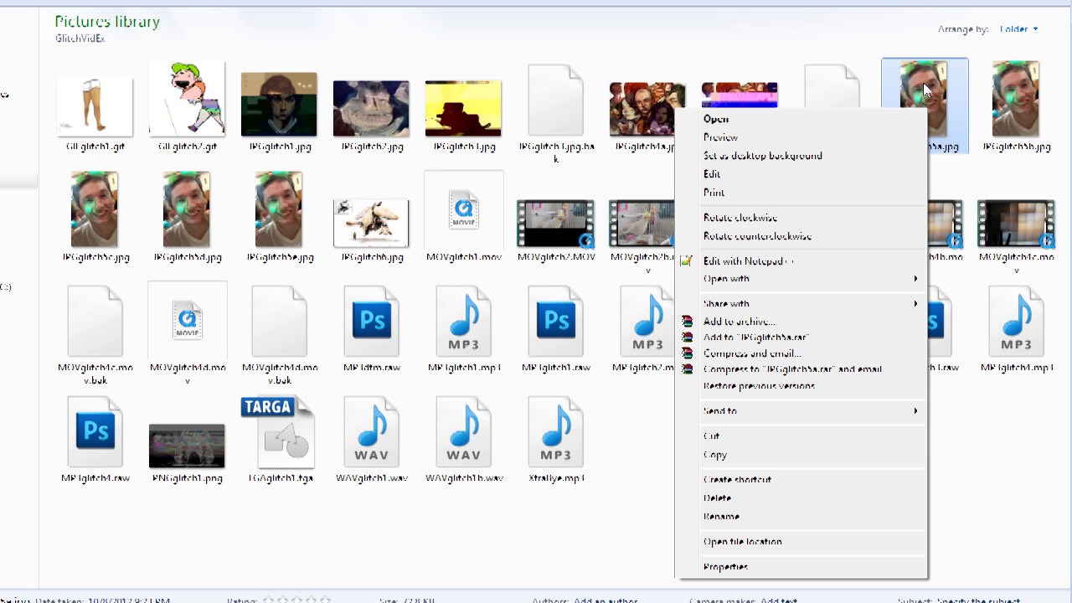
pyautogui.click(746, 260)
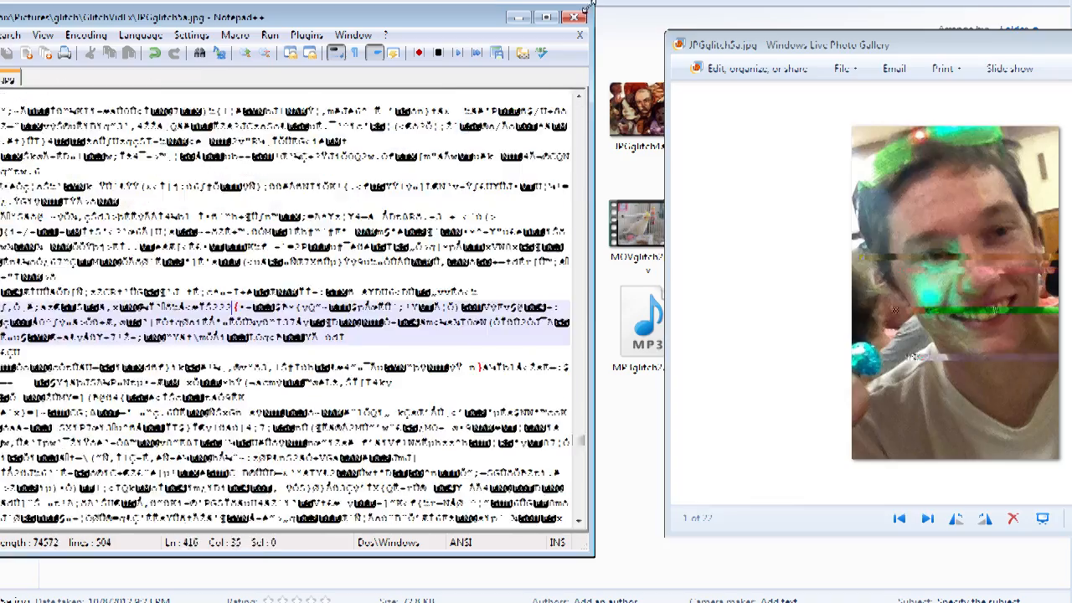
pyautogui.click(574, 17)
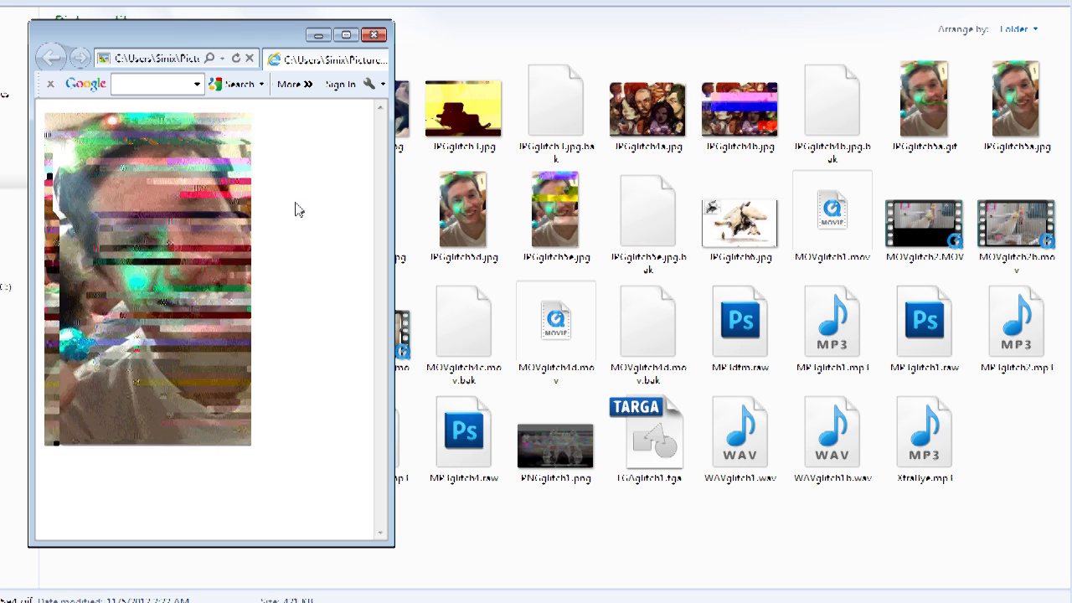
pyautogui.click(757, 218)
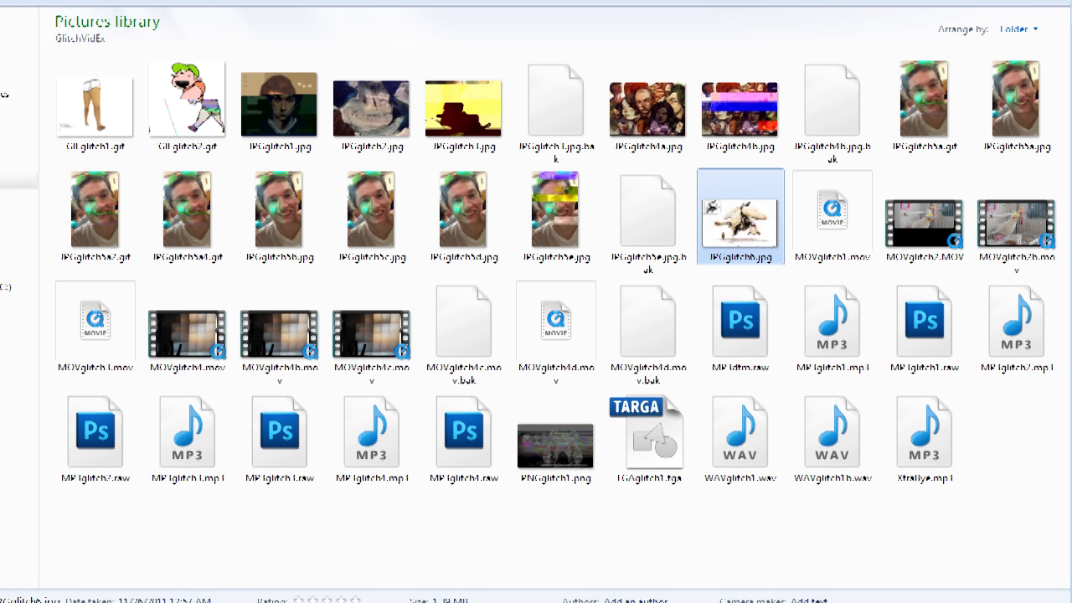
pyautogui.press('super')
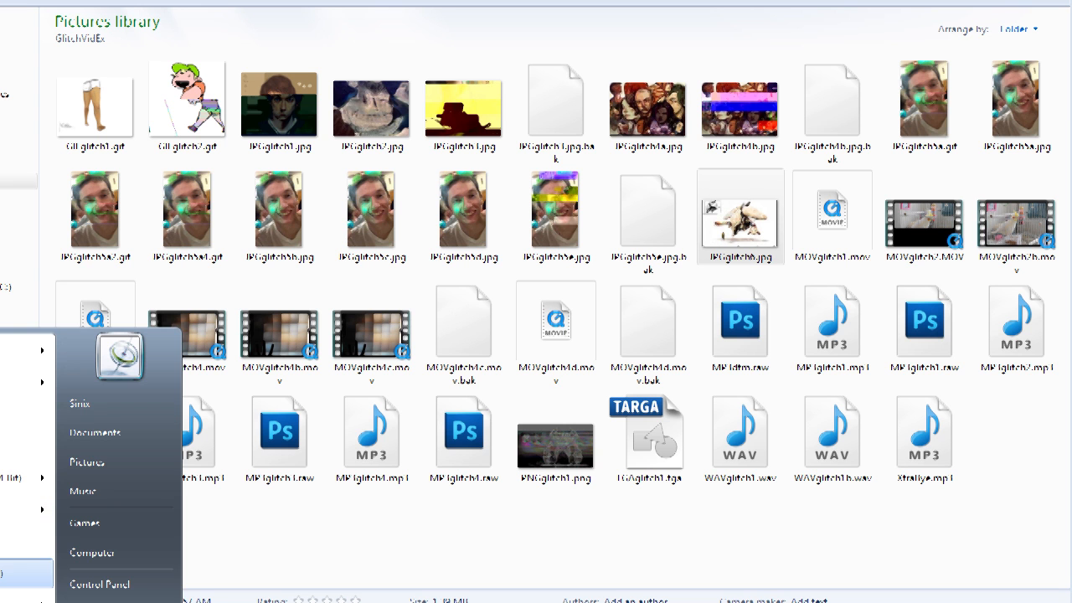
pyautogui.click(8, 574)
pyautogui.moveTo(754, 100); pyautogui.dragTo(463, 55)
pyautogui.click(753, 241)
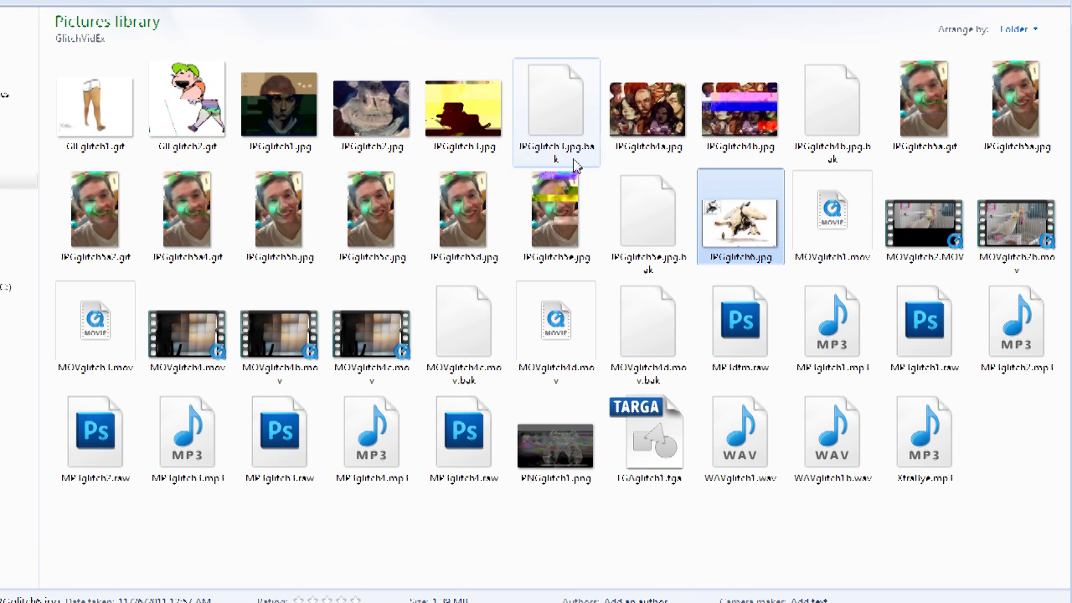
# Step: Switch to Audacity and open JPGglitch6.jpg through Import Raw Data
pyautogui.hotkey('alt', 'Tab')
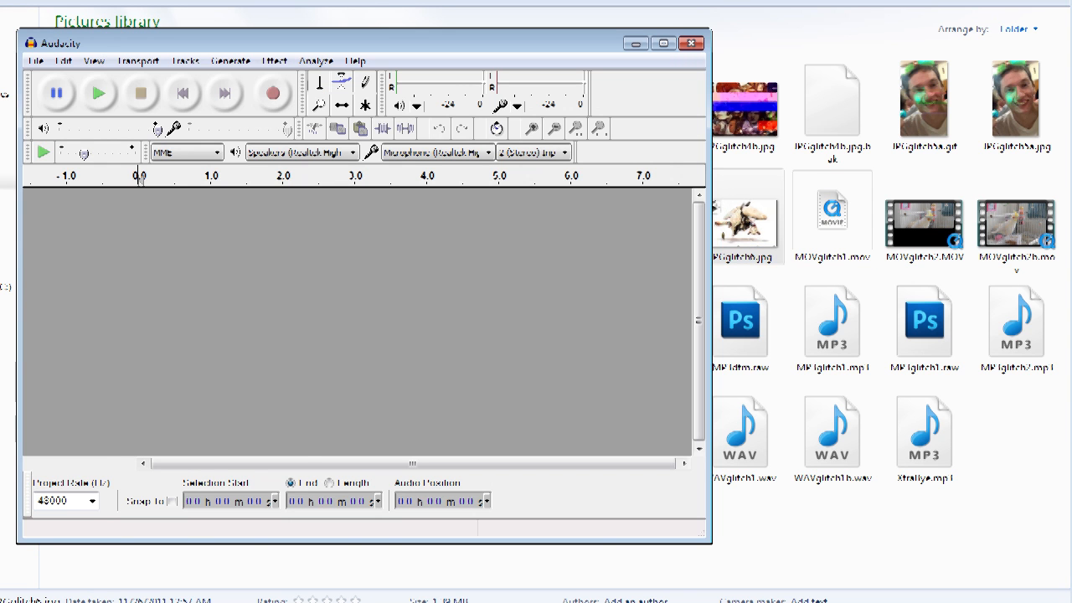
pyautogui.click(35, 60)
pyautogui.moveTo(50, 266)
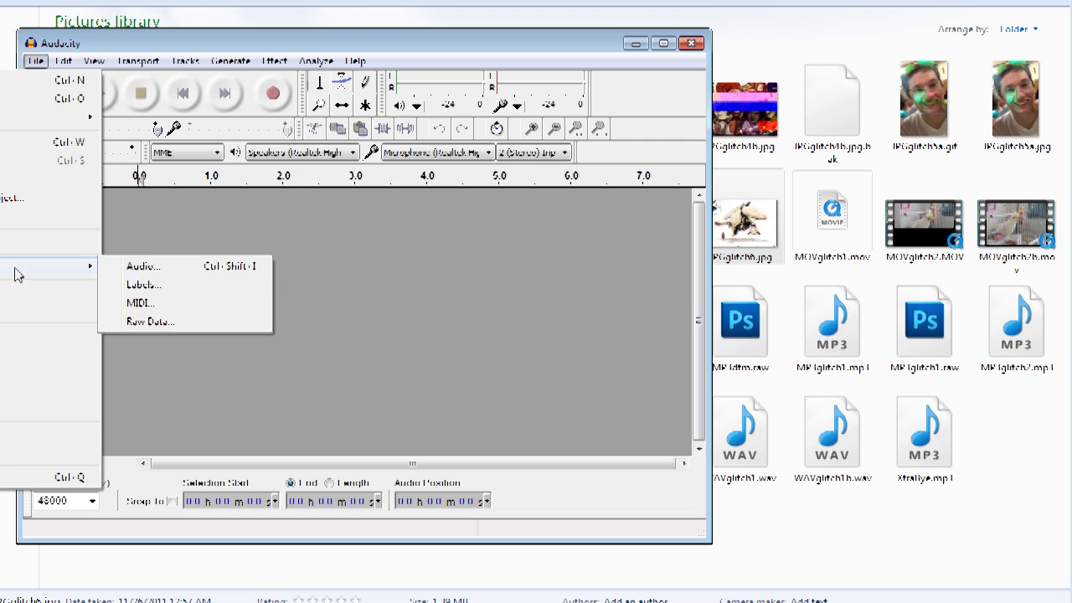
pyautogui.click(158, 322)
pyautogui.moveTo(484, 159); pyautogui.dragTo(483, 236)
pyautogui.click(334, 185)
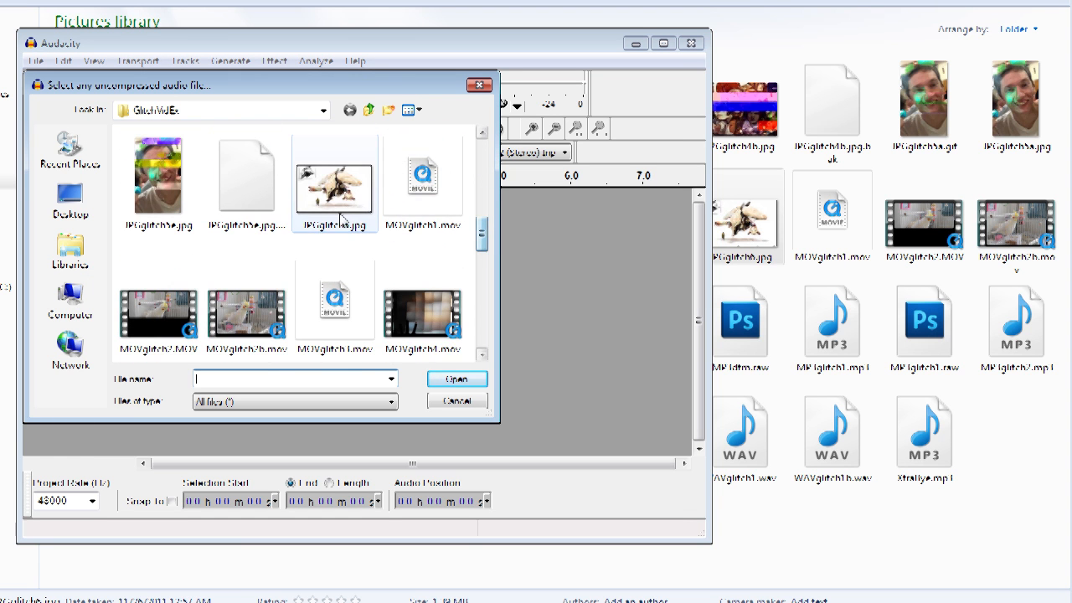
pyautogui.click(457, 381)
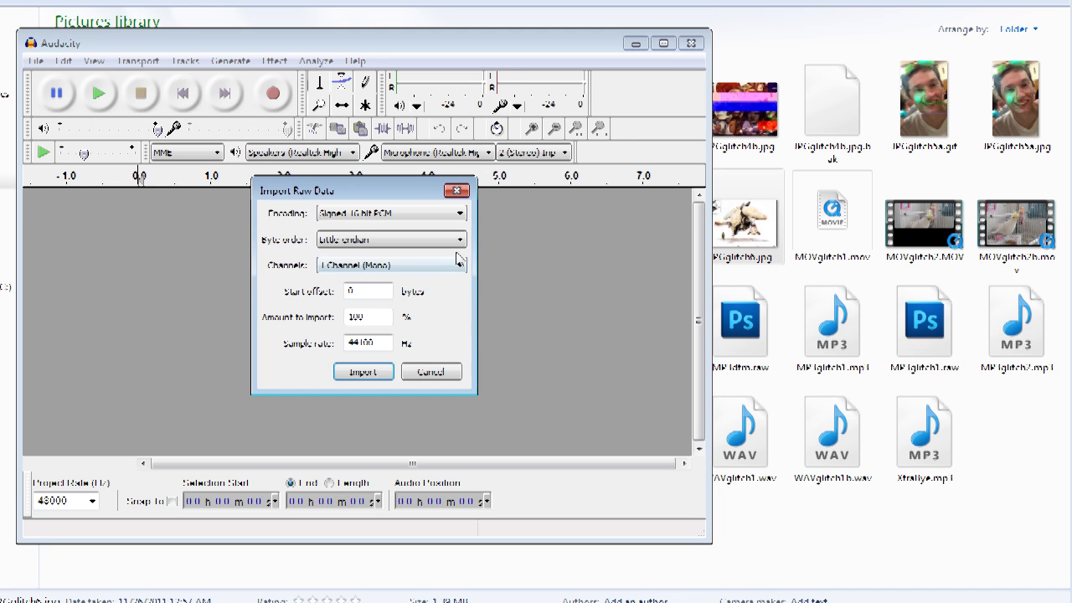
# Step: Import the raw data with A-Law encoding and Big-endian byte order
pyautogui.click(459, 240)
pyautogui.click(376, 276)
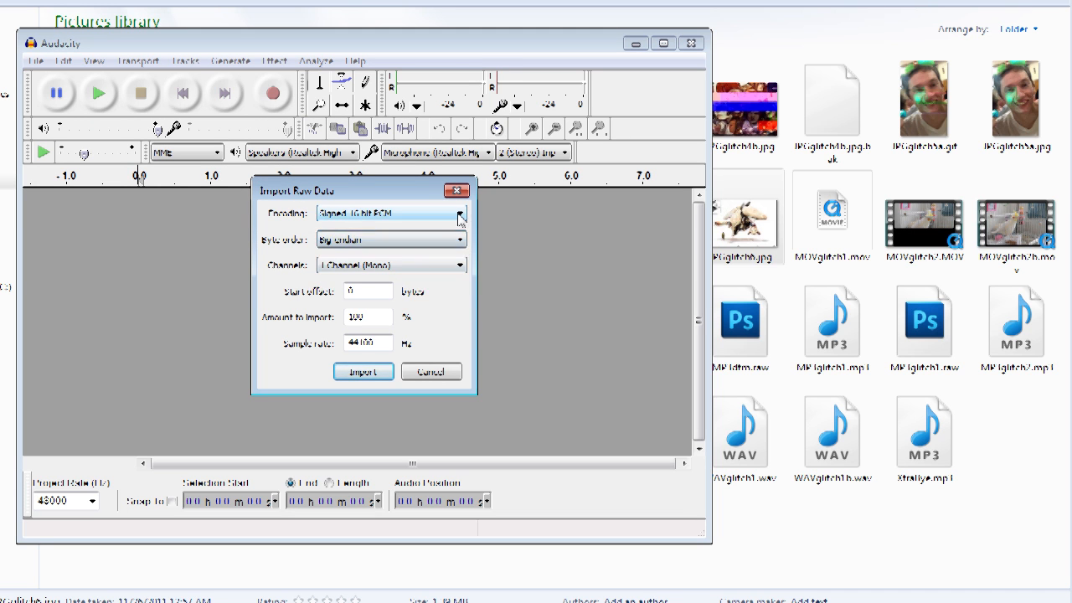
pyautogui.click(460, 214)
pyautogui.click(387, 316)
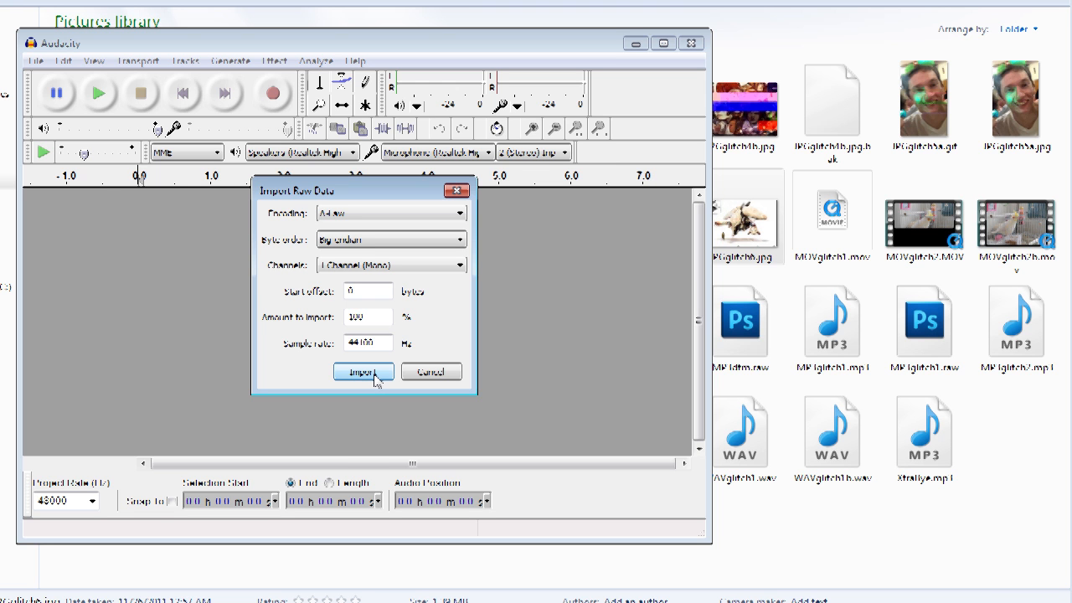
pyautogui.click(363, 372)
# Step: Select the track from about 5 to 28 seconds and apply Echo with 1 second delay and 0.5 decay
pyautogui.moveTo(311, 42); pyautogui.dragTo(344, 12)
pyautogui.moveTo(633, 225); pyautogui.dragTo(242, 227)
pyautogui.click(315, 32)
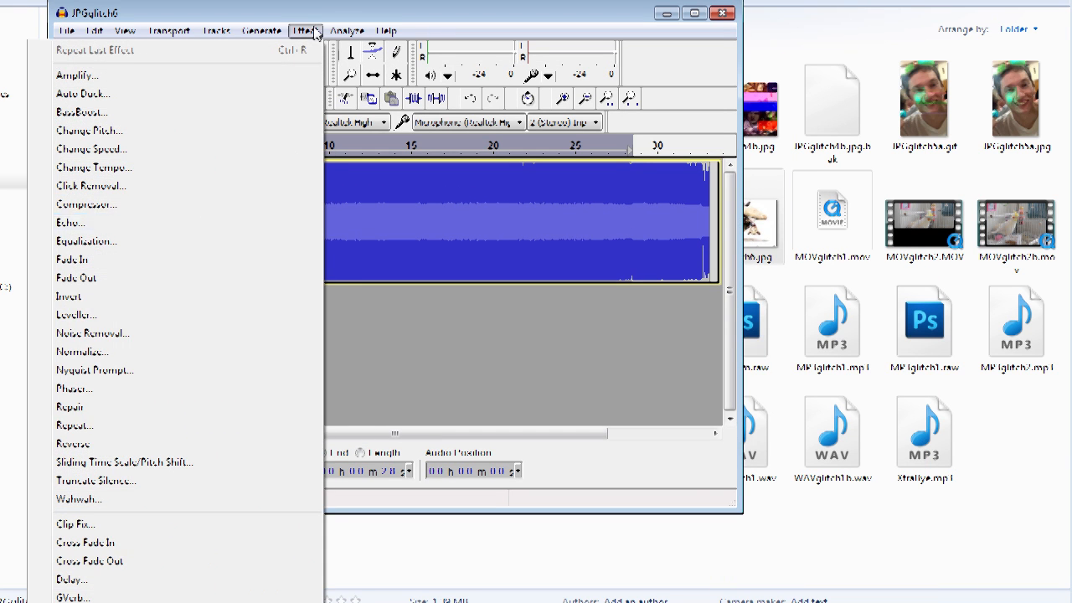
pyautogui.click(109, 223)
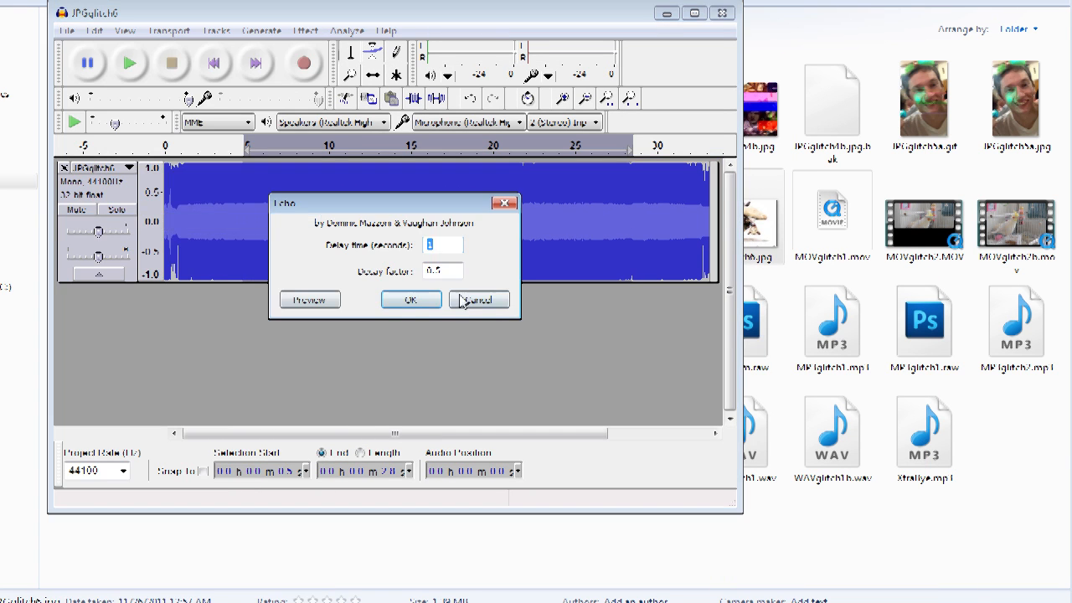
pyautogui.click(429, 306)
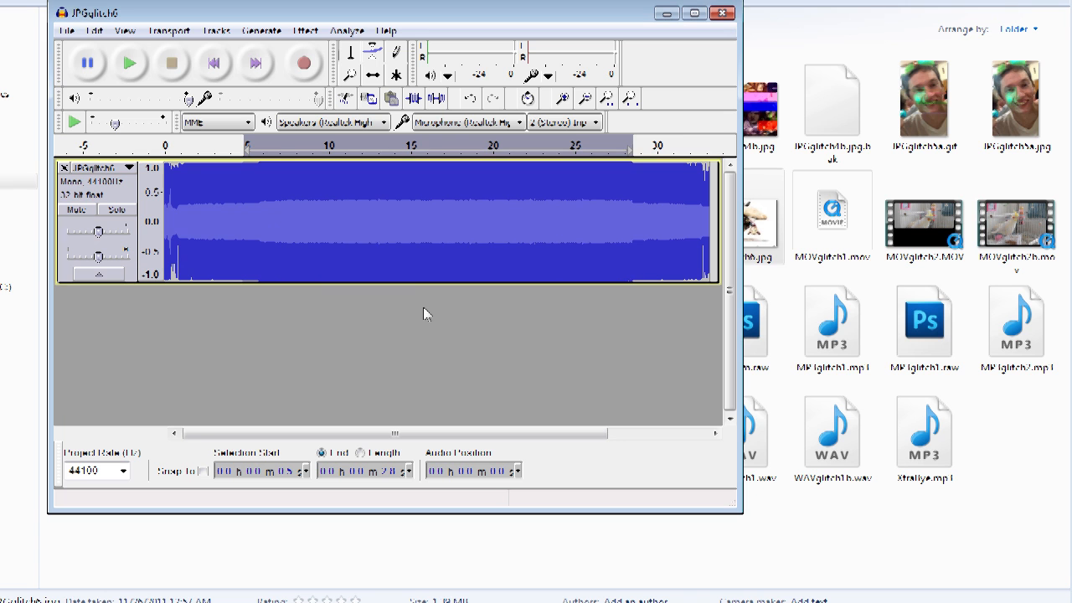
# Step: Export the audio as JPGglitch6b.jpg, accepting the nonstandard extension
pyautogui.click(67, 30)
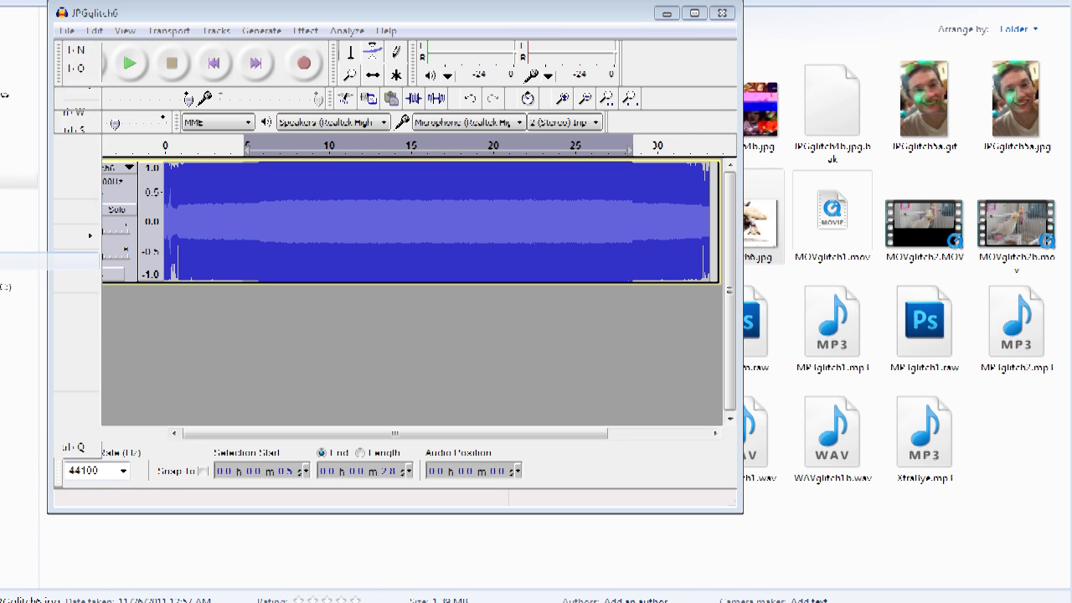
pyautogui.click(51, 268)
pyautogui.click(305, 325)
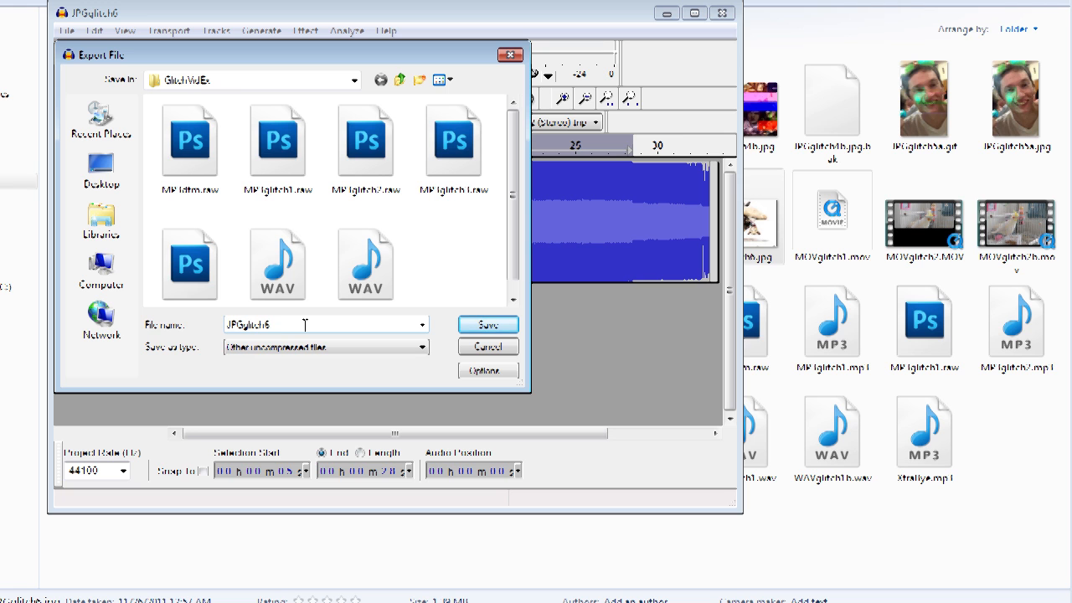
pyautogui.write('.')
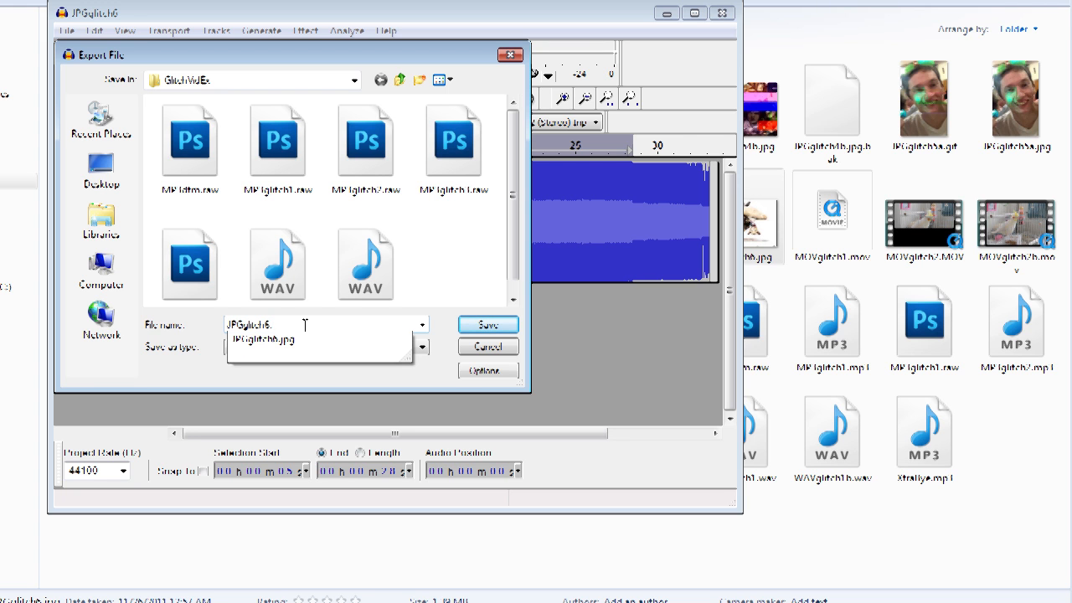
pyautogui.write('jpg')
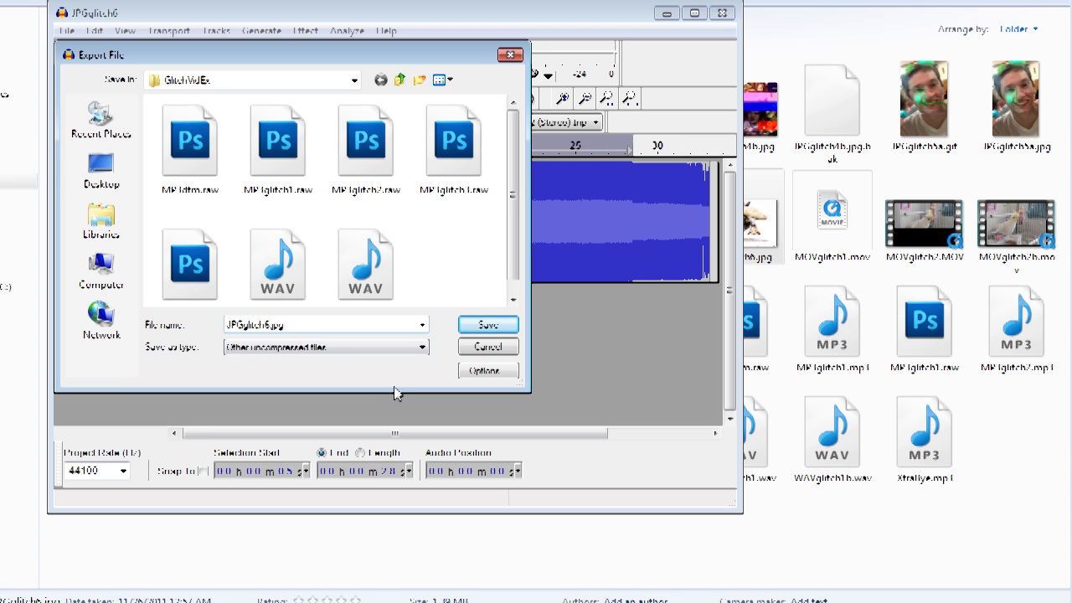
pyautogui.write('b')
pyautogui.click(482, 325)
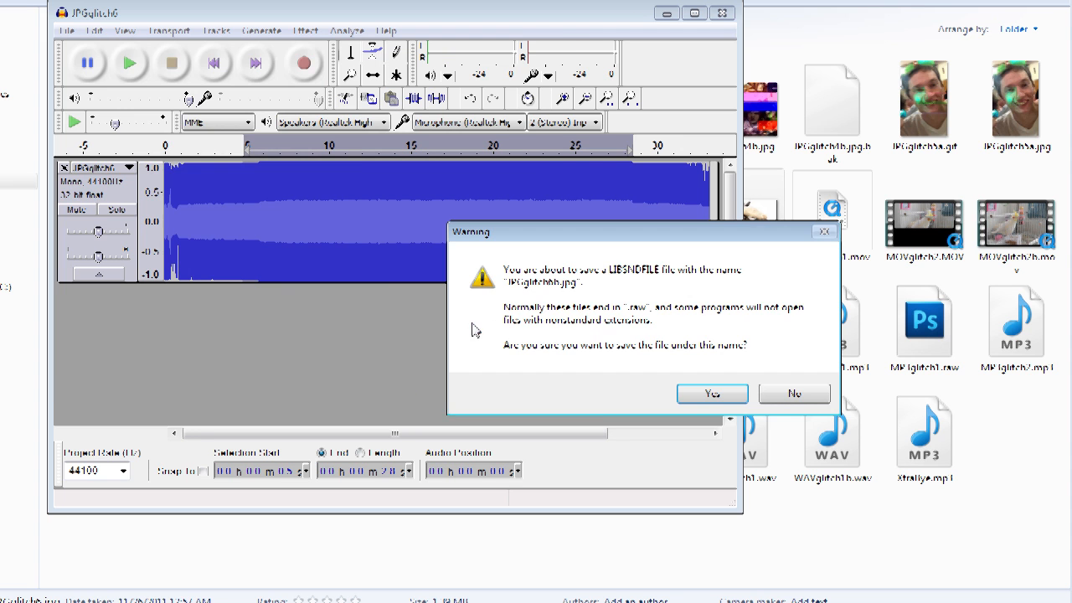
pyautogui.click(718, 391)
pyautogui.click(238, 239)
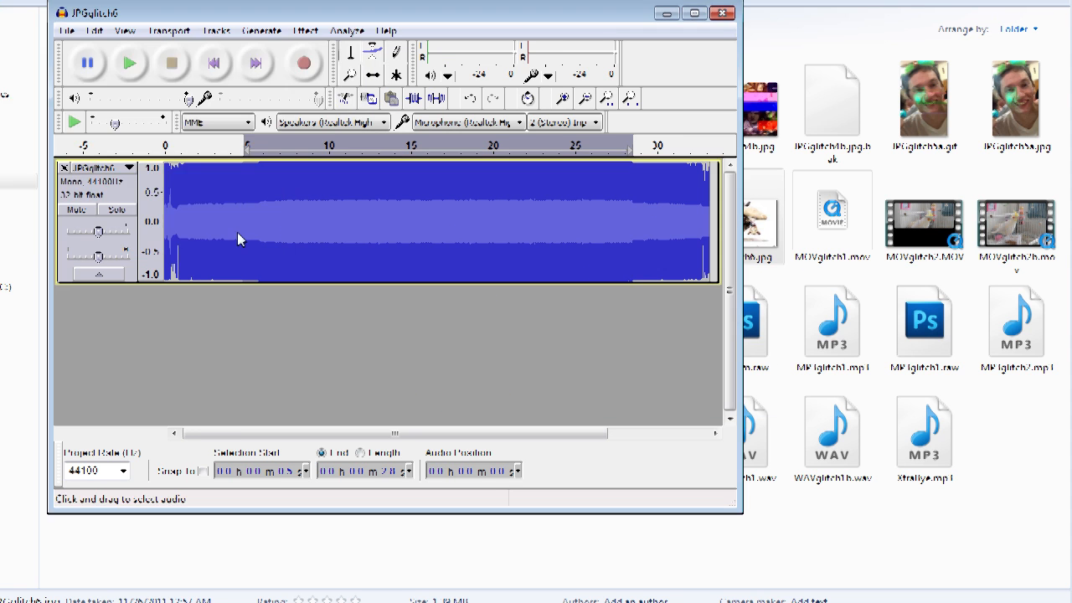
# Step: Open JPGglitch6b.jpg in the photo viewer to check the glitch, then close it
pyautogui.doubleClick(848, 230)
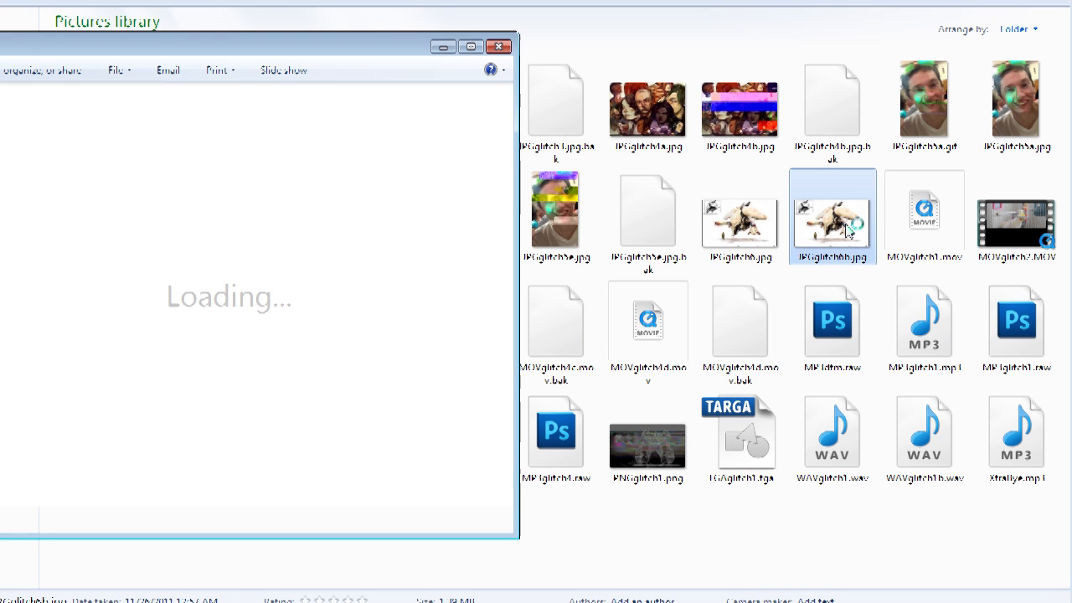
pyautogui.moveTo(281, 48); pyautogui.dragTo(1066, 96)
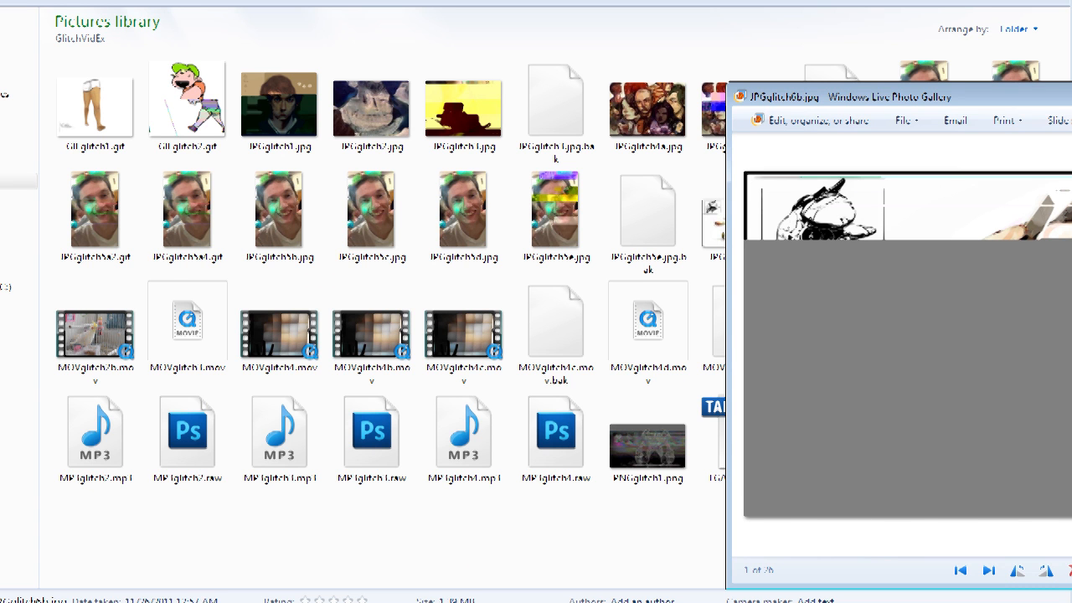
pyautogui.hotkey('alt', 'F4')
# Step: Select the track from about 4 to 25 seconds and apply the SC4 compressor with RMS/peak 0.024
pyautogui.hotkey('alt', 'Tab')
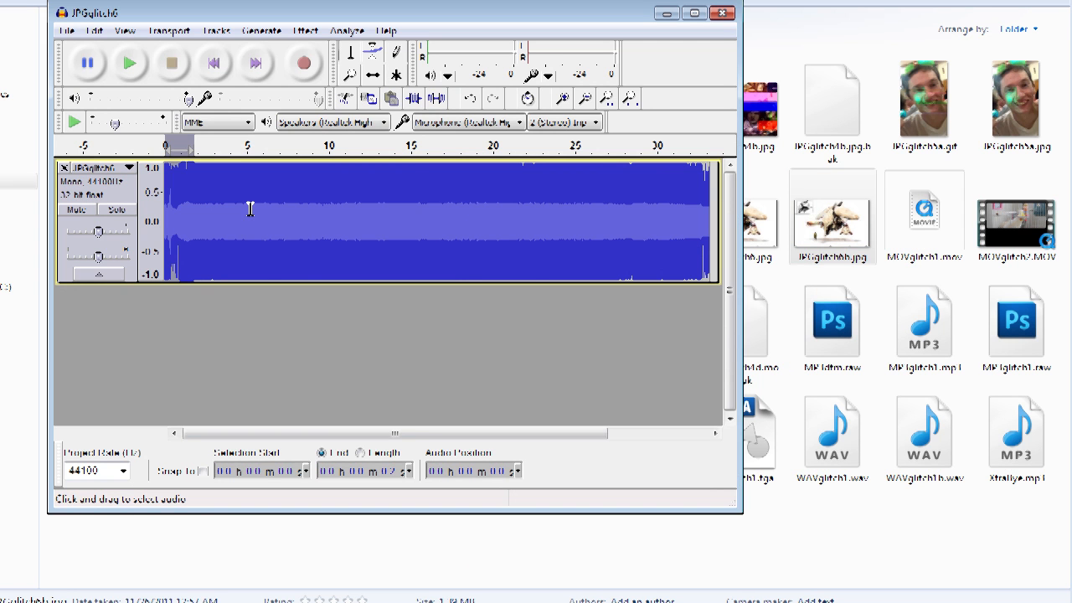
pyautogui.moveTo(578, 233); pyautogui.dragTo(239, 231)
pyautogui.click(305, 31)
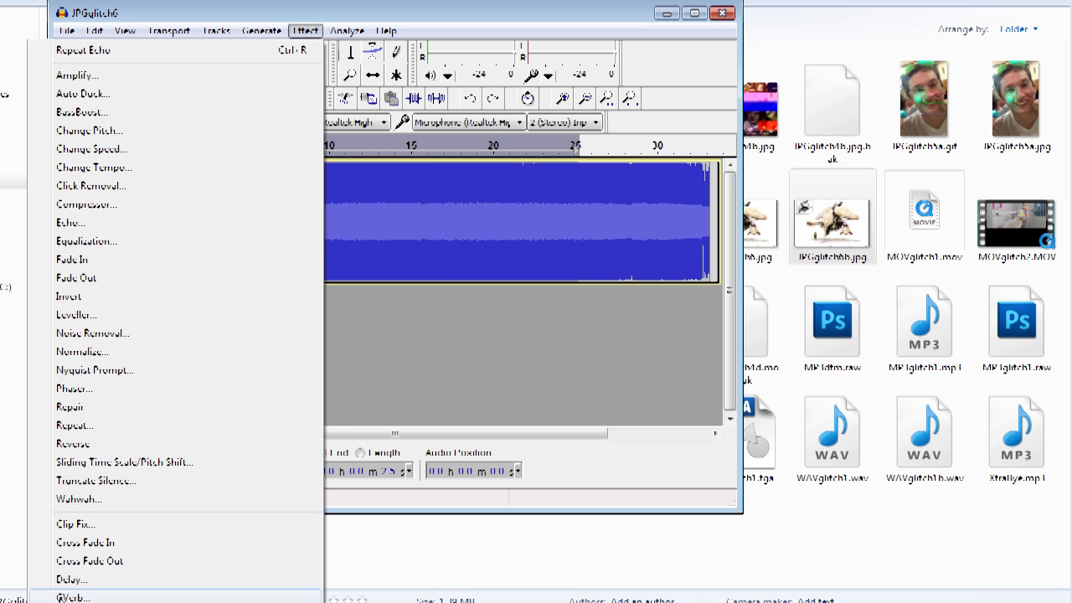
pyautogui.click(126, 601)
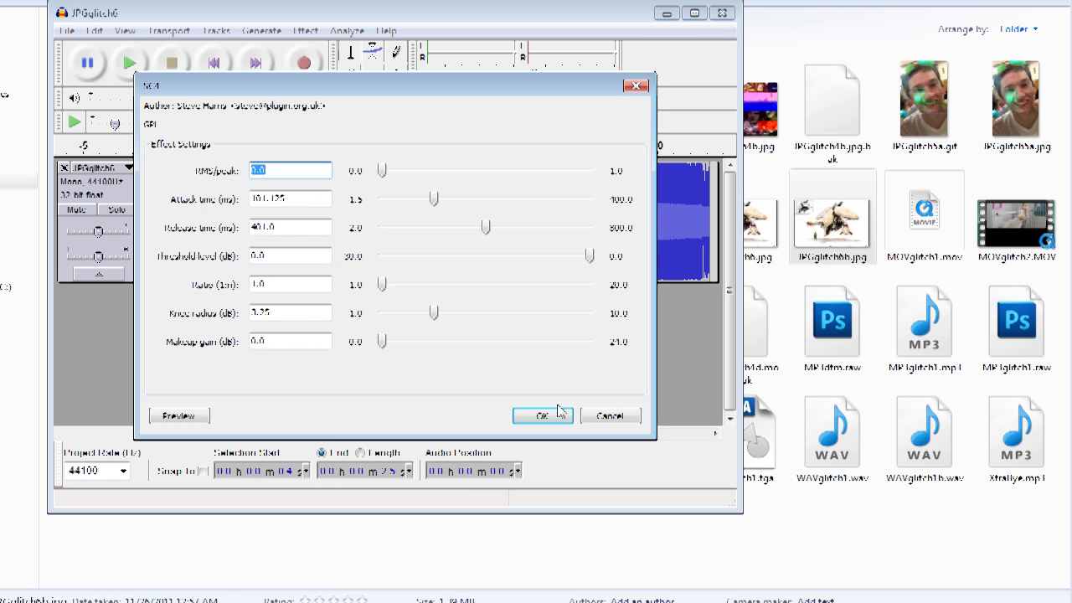
pyautogui.click(381, 171)
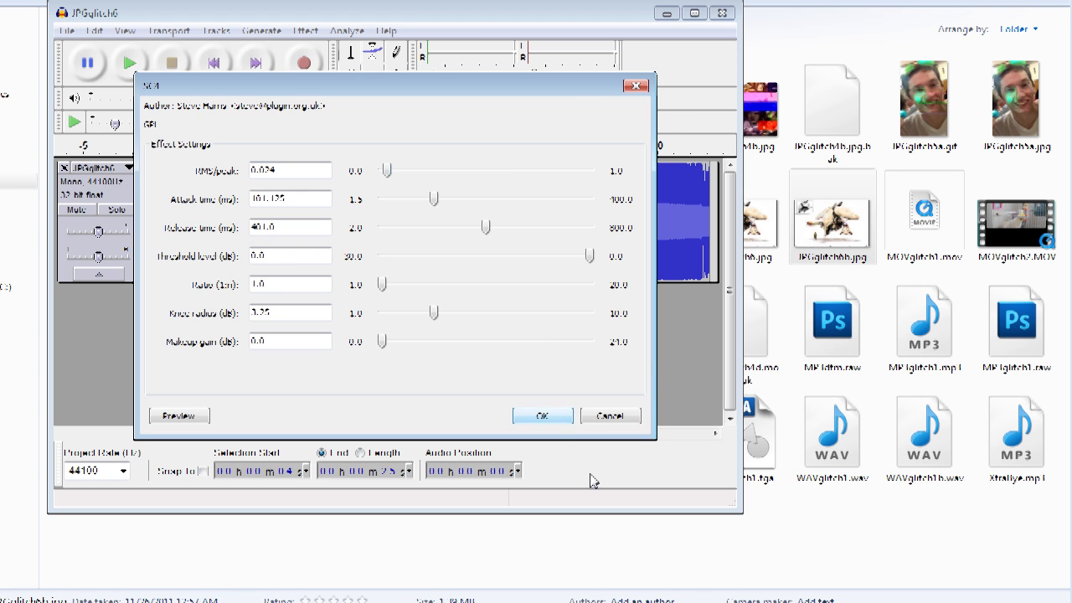
pyautogui.click(543, 416)
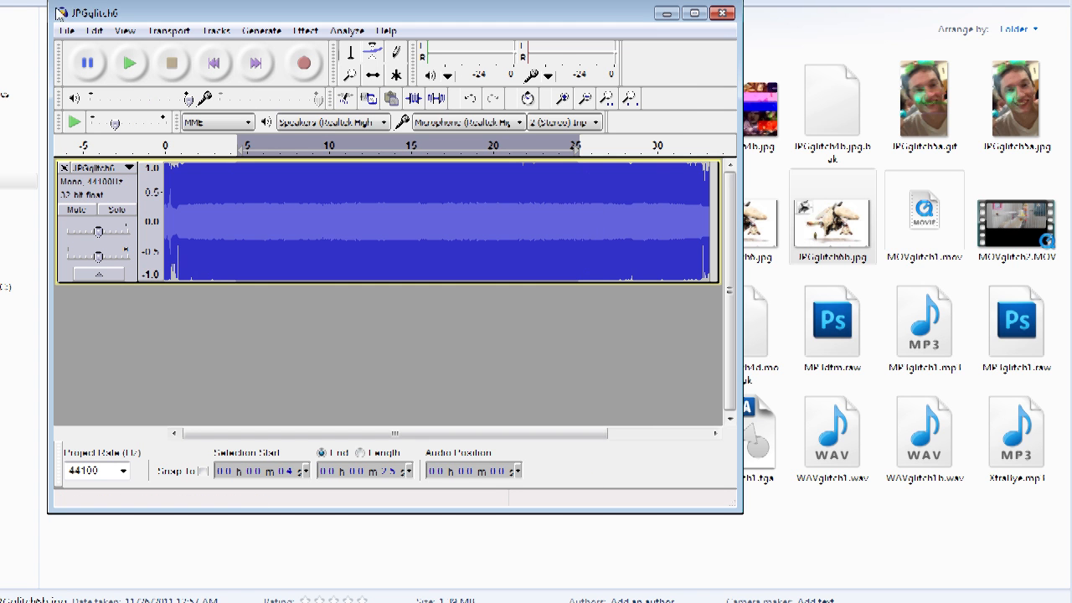
# Step: Export the audio again as JPGglitch6b.jpg, replacing the existing file
pyautogui.click(66, 30)
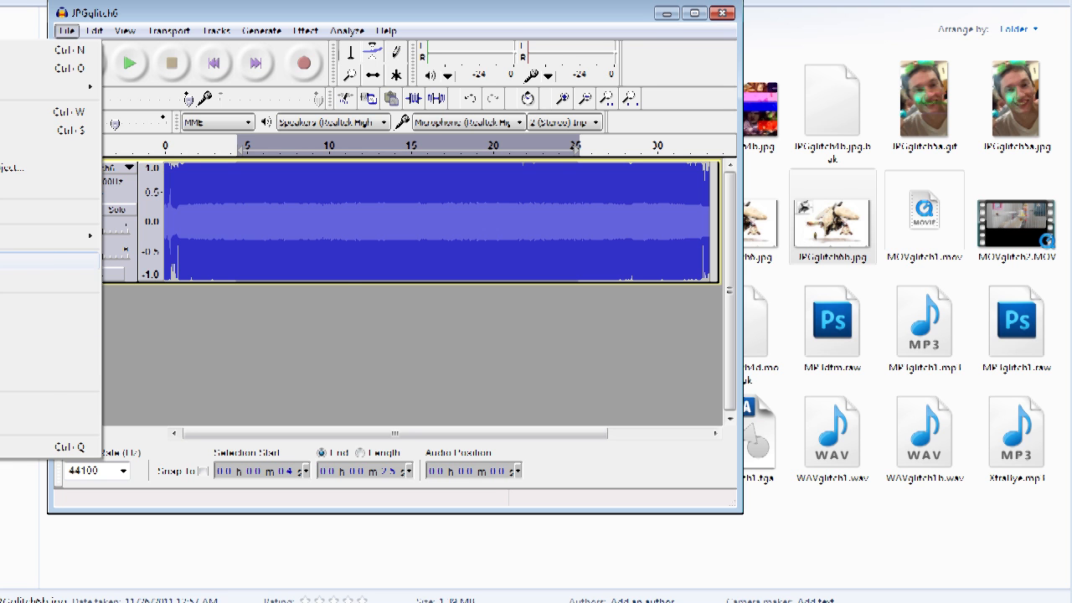
pyautogui.click(50, 260)
pyautogui.click(295, 326)
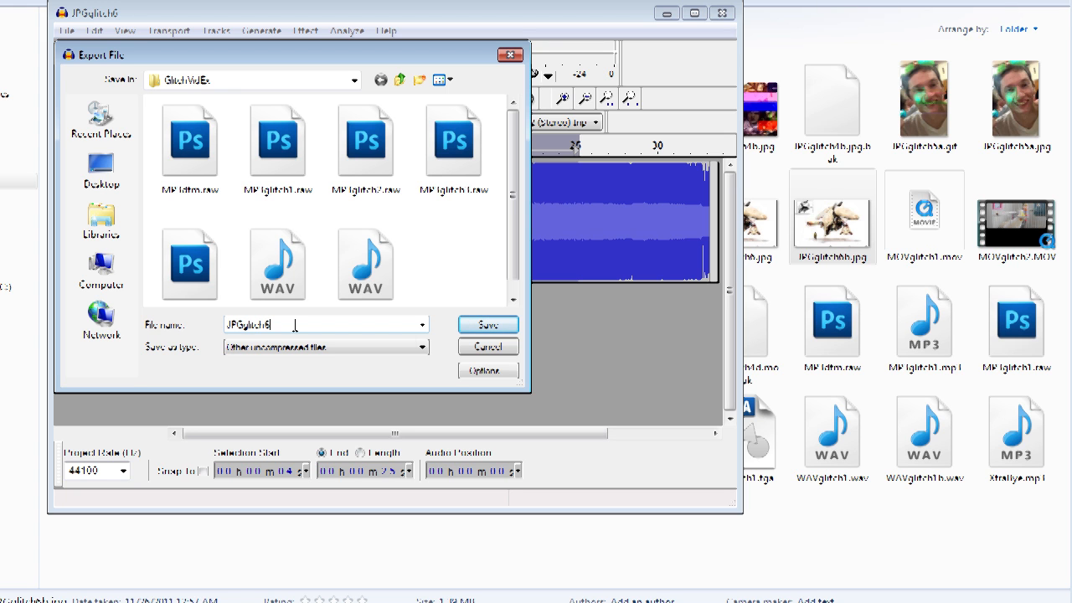
pyautogui.write('b')
pyautogui.press('Return')
pyautogui.click(493, 326)
pyautogui.click(704, 398)
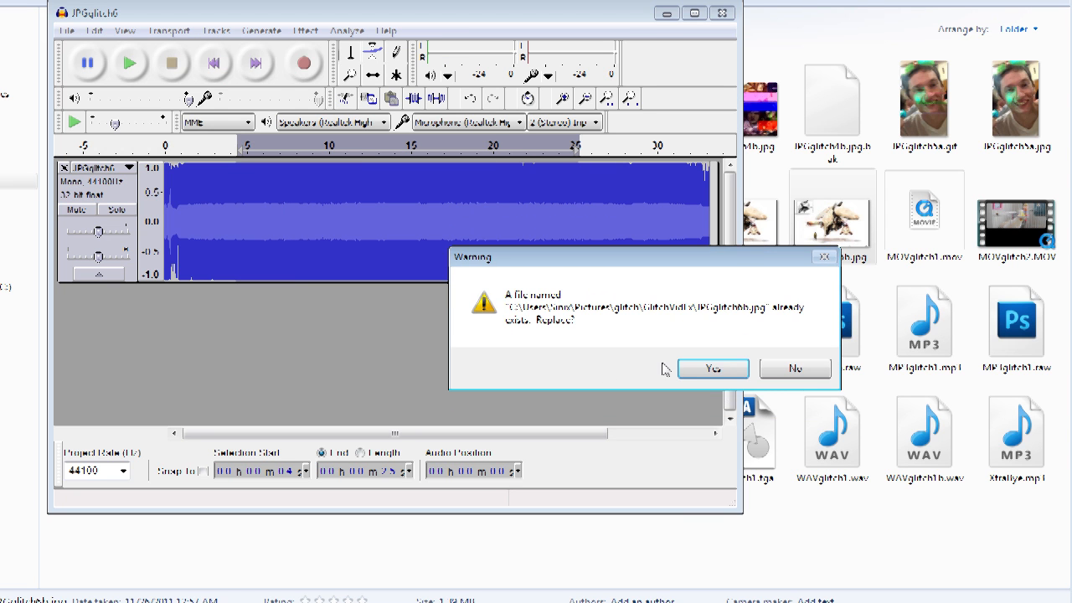
pyautogui.click(704, 369)
pyautogui.click(269, 245)
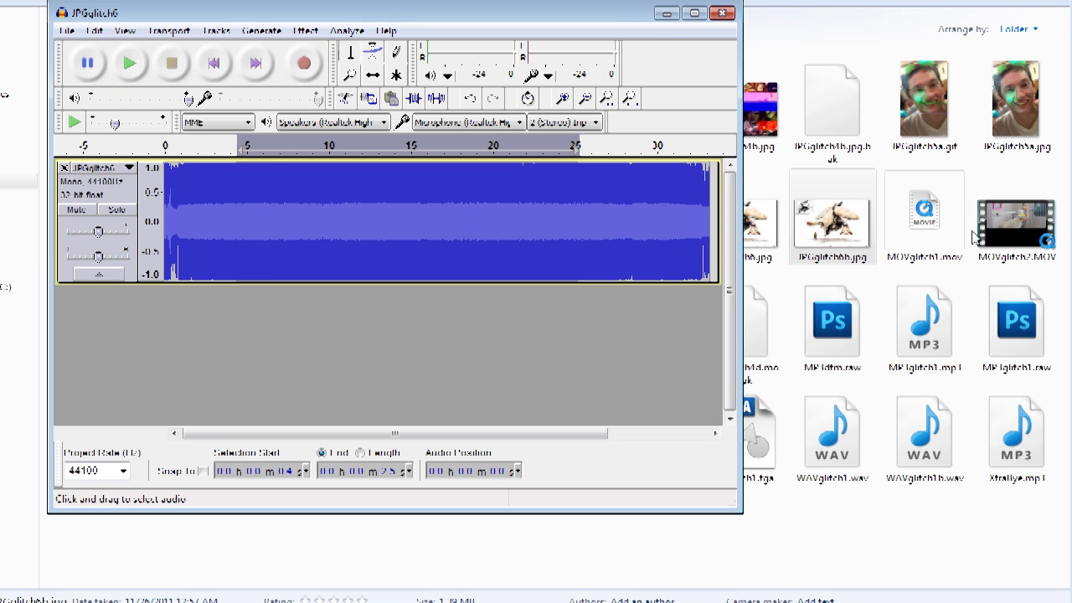
# Step: Open JPGglitch6b.jpg in the photo viewer to inspect the result
pyautogui.doubleClick(851, 234)
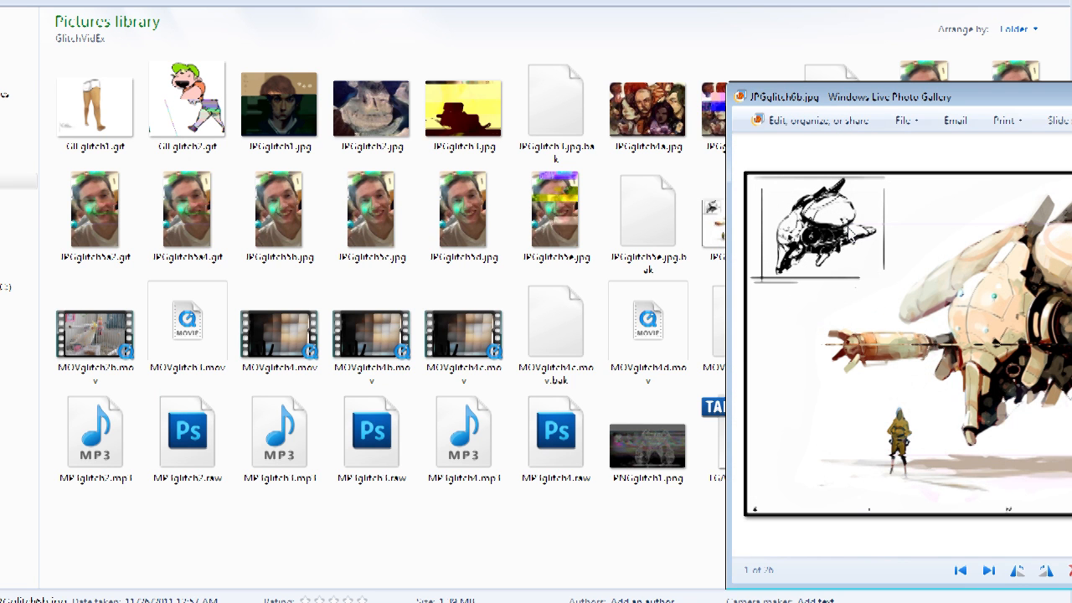
pyautogui.moveTo(1029, 99); pyautogui.dragTo(612, 72)
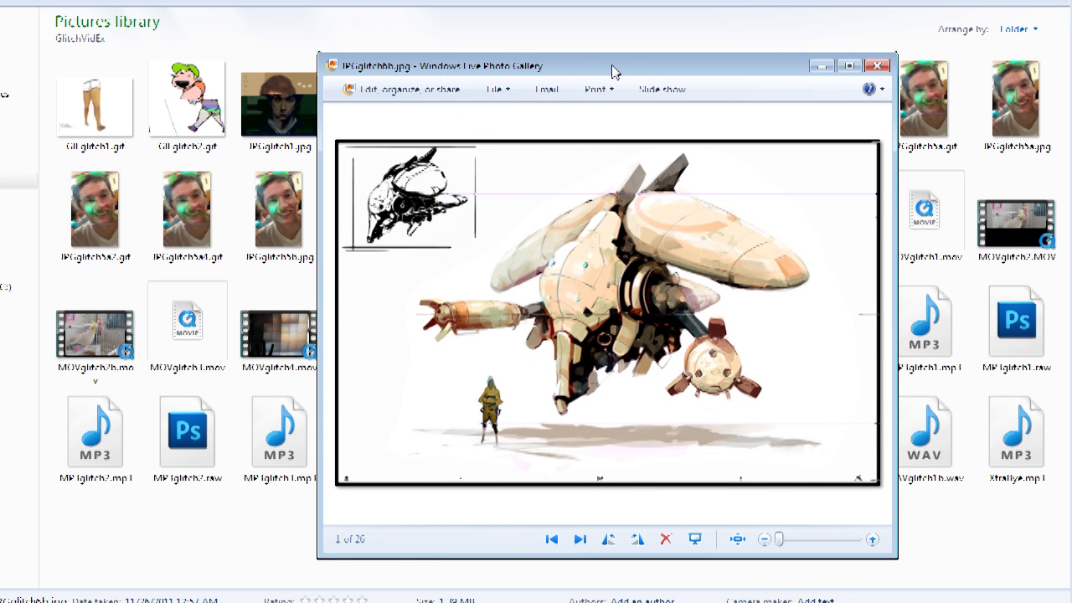